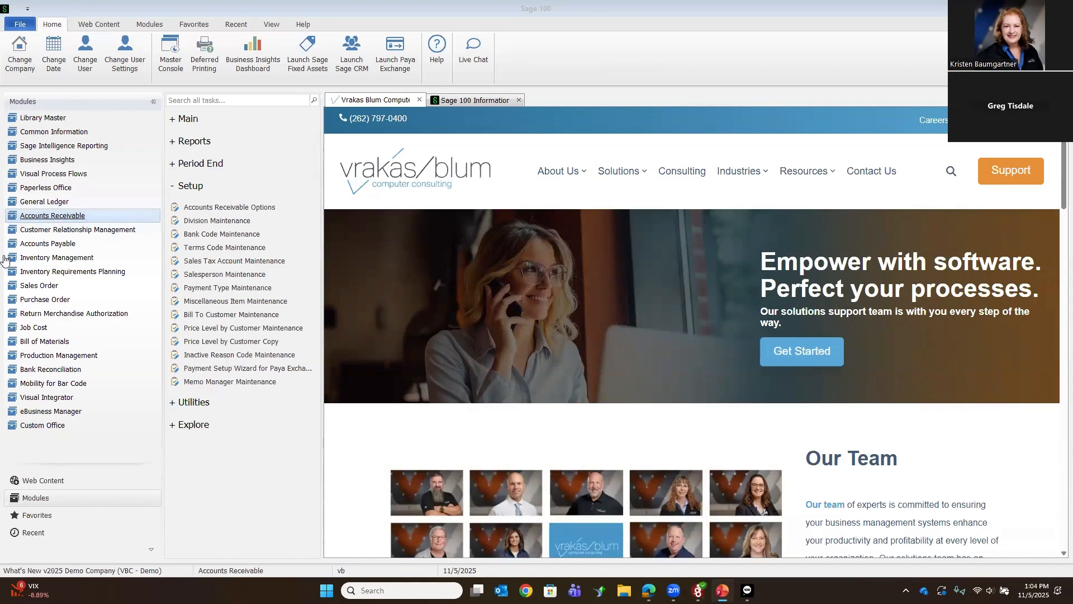
Step: Enable Allow Entry of Expanded Customer Numbers in Accounts Receivable Options, accept the options and confirm the customer number expansion
left_click(203, 208)
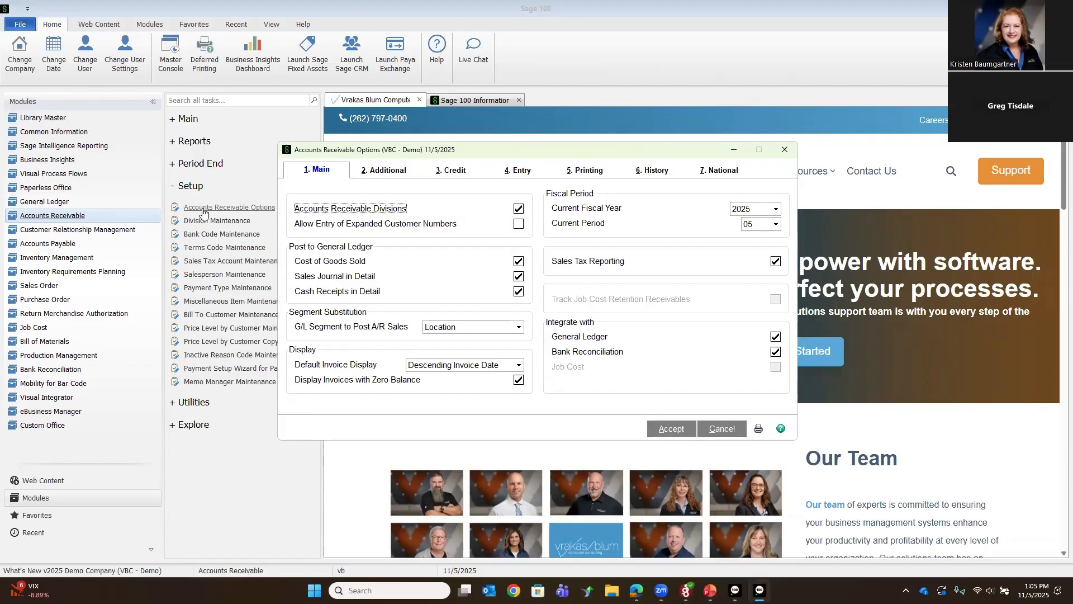
left_click(387, 172)
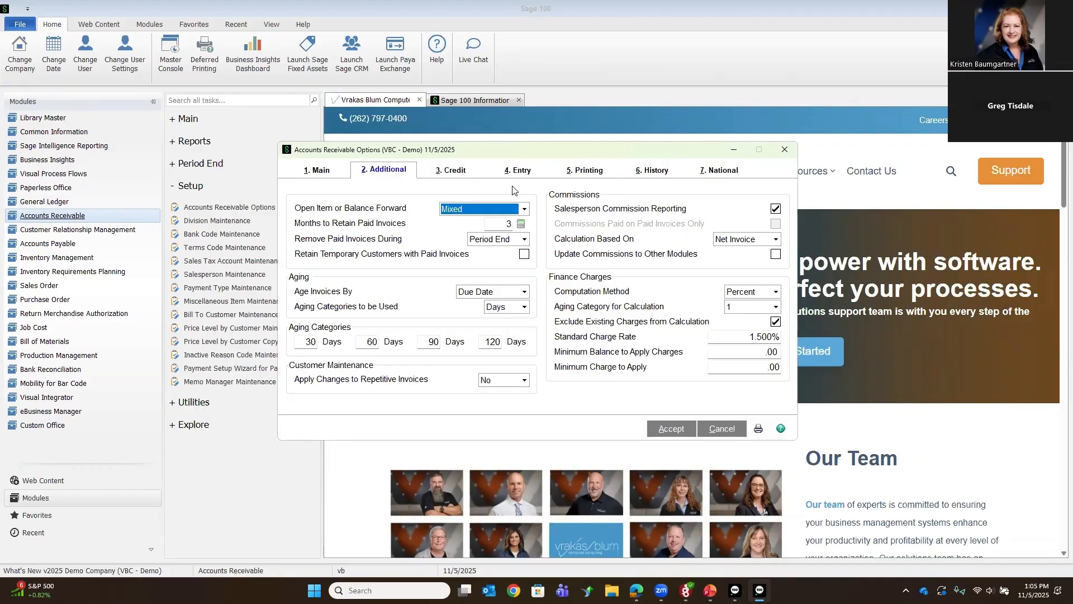
left_click(329, 177)
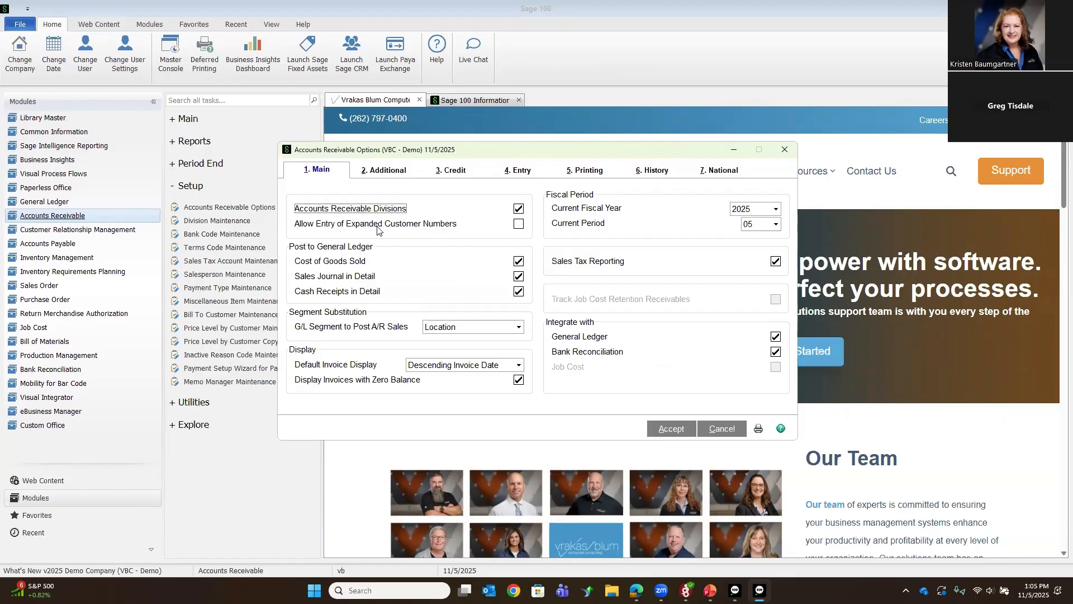
left_click(518, 224)
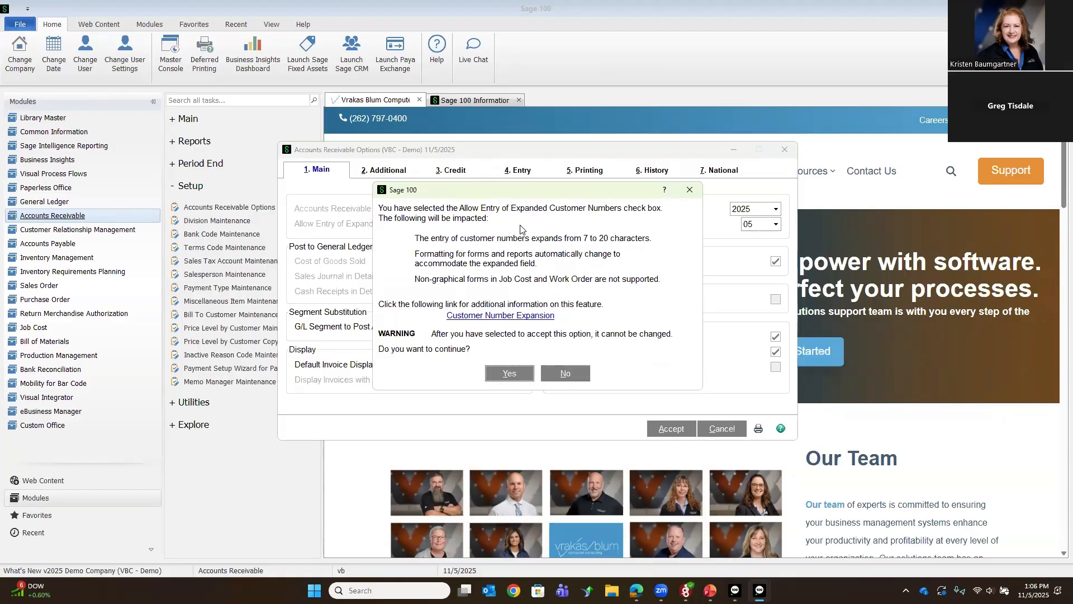
left_click(509, 373)
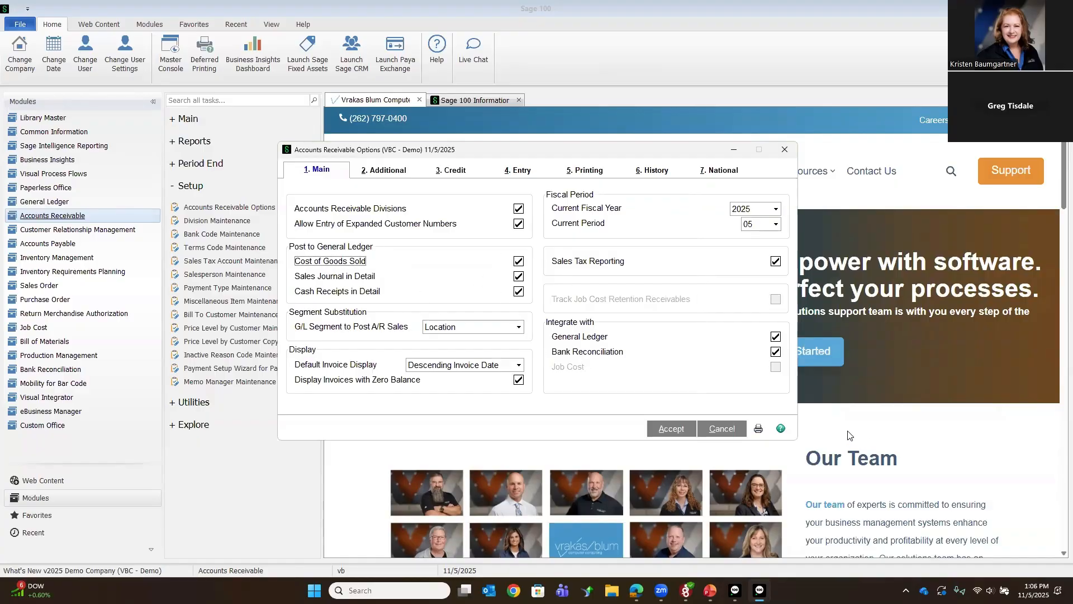
left_click(672, 429)
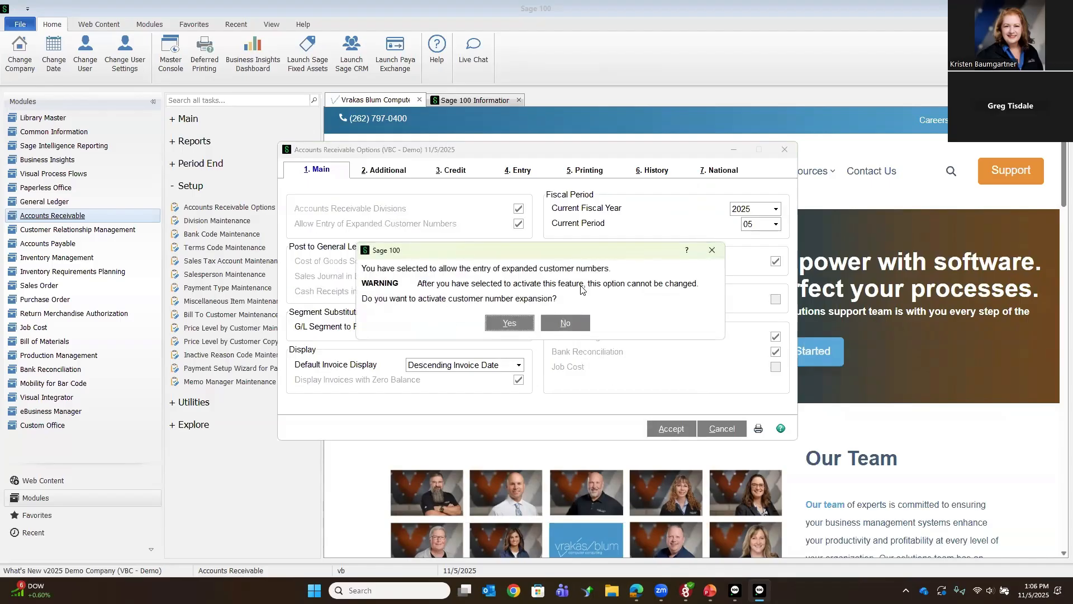
left_click(503, 328)
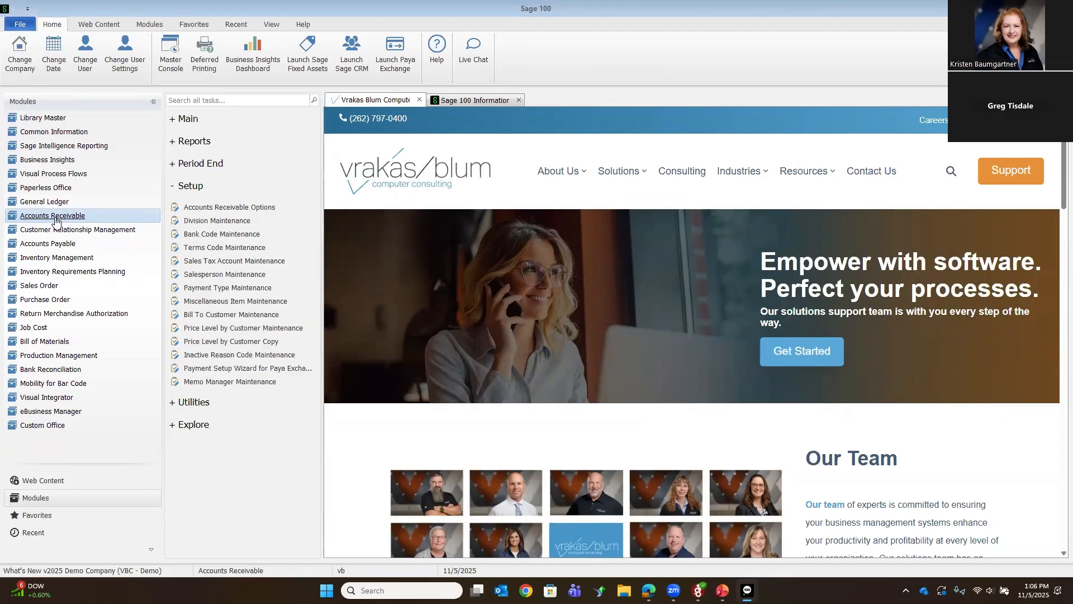
Step: Open Customer Maintenance from Accounts Receivable and look through the existing customer numbers in the lookup list
left_click(188, 122)
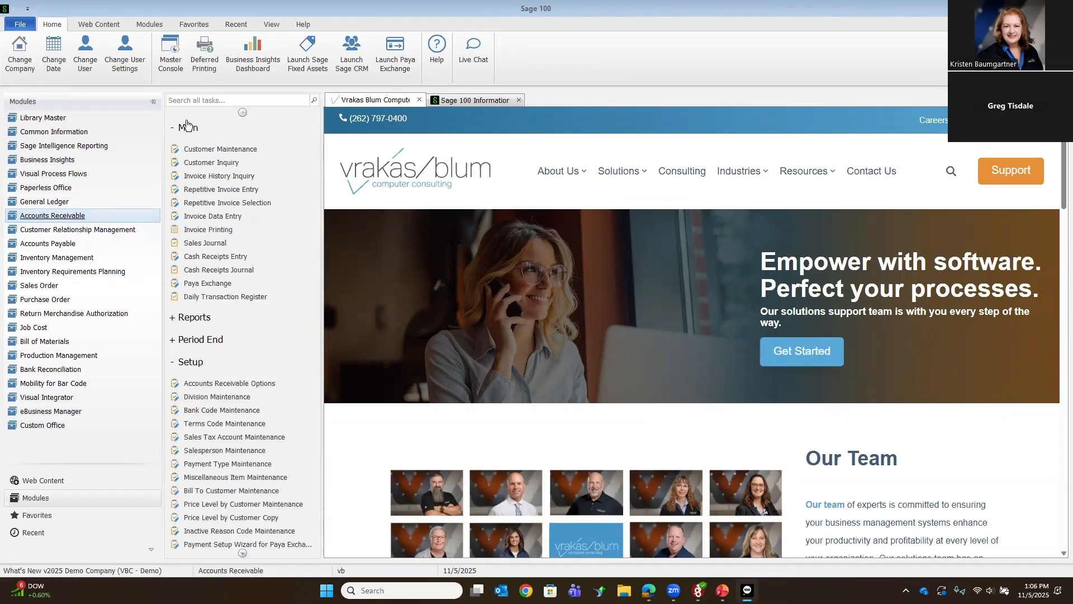
left_click(211, 151)
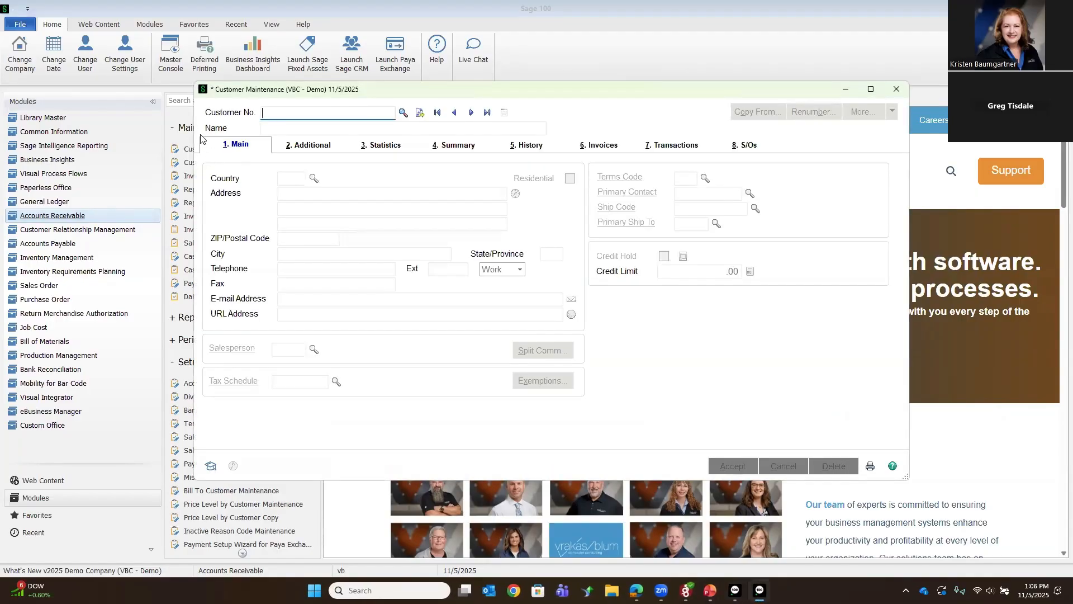
left_click(403, 112)
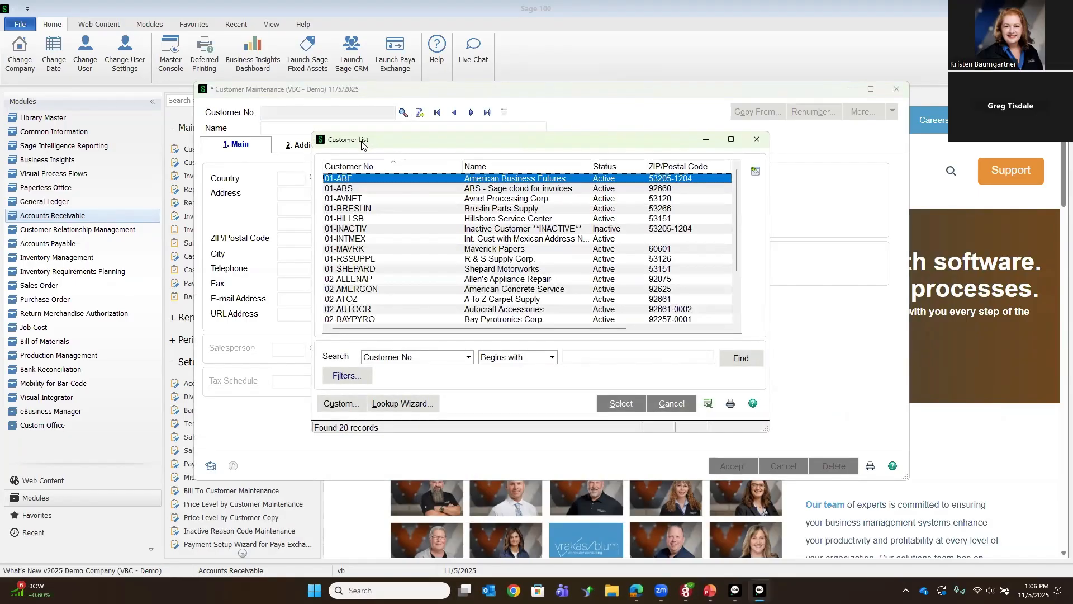
scroll(389, 238, "down", 2)
scroll(389, 238, "up", 2)
left_click(668, 405)
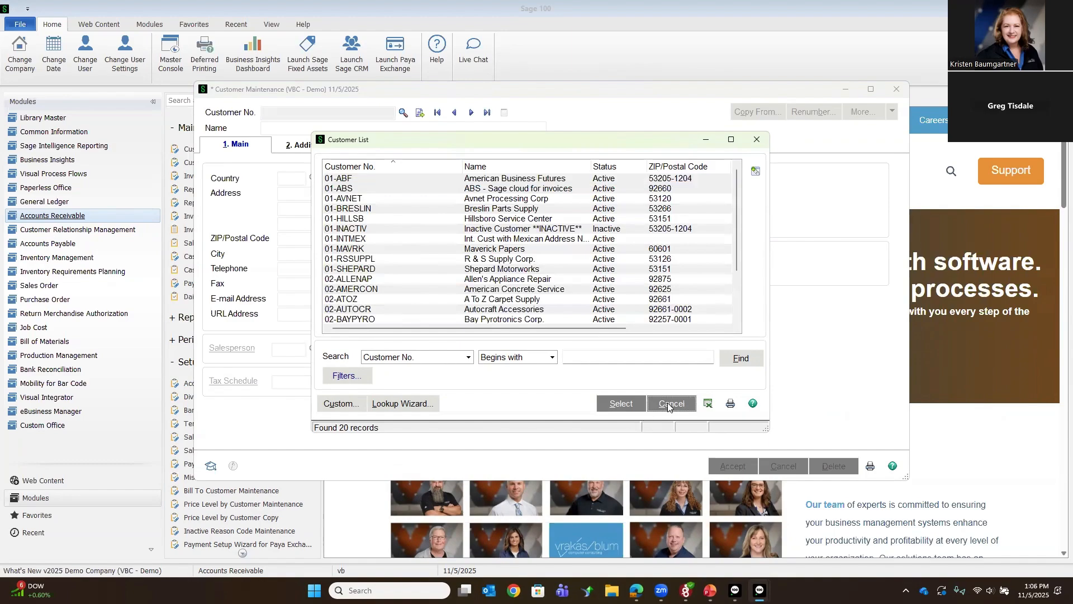
Step: Try entering an expanded customer number for division 01 in Customer Maintenance and close the form without saving
type("01")
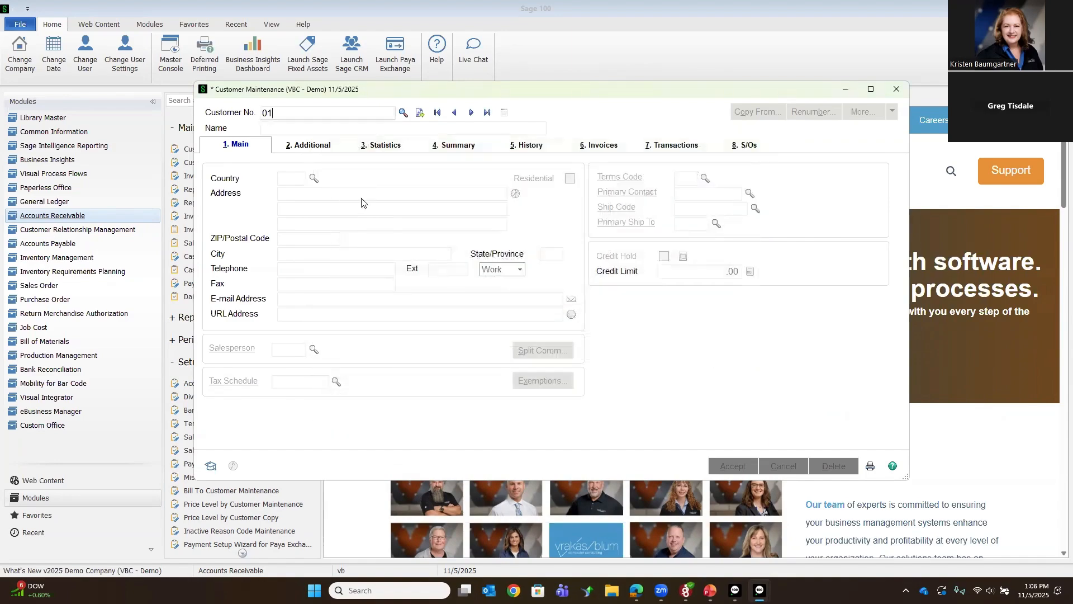
type("-12345678911111111111")
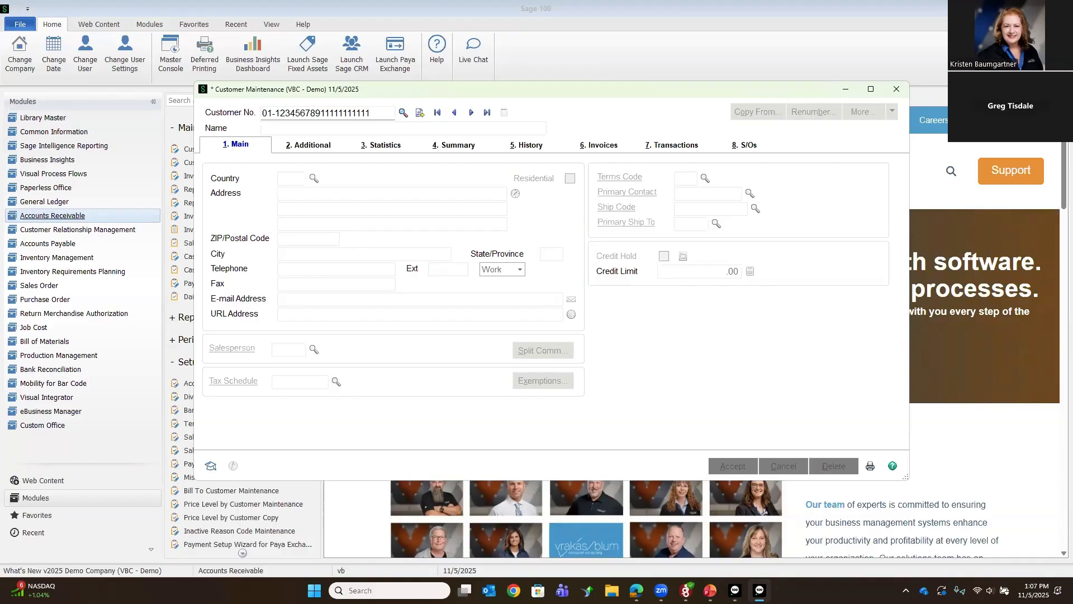
key("BackSpace")
key("BackSpace")
key("BackSpace")
key("BackSpace")
key("BackSpace")
key("BackSpace")
key("BackSpace")
key("BackSpace")
key("BackSpace")
key("BackSpace")
key("BackSpace")
left_click(903, 94)
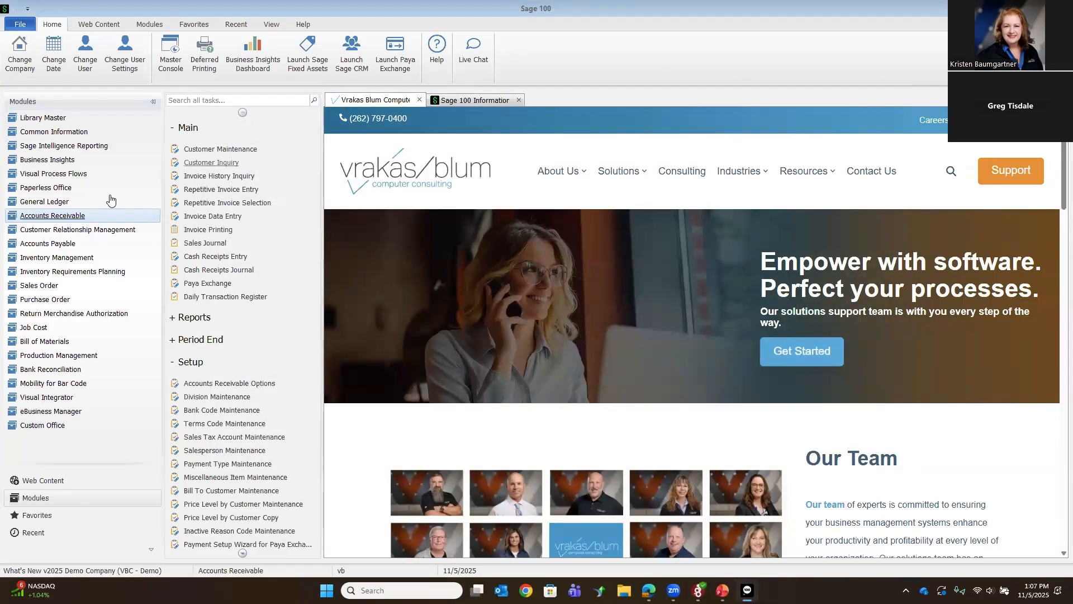
Step: Open Invoice Payment Selection in Accounts Payable and list the invoices available for payment
left_click(71, 247)
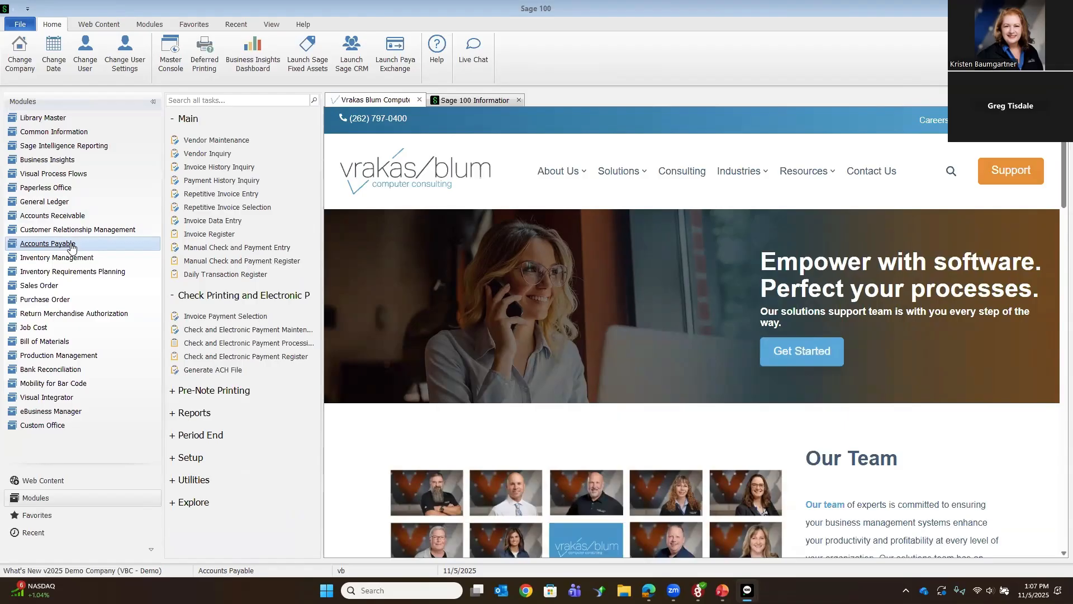
left_click(244, 316)
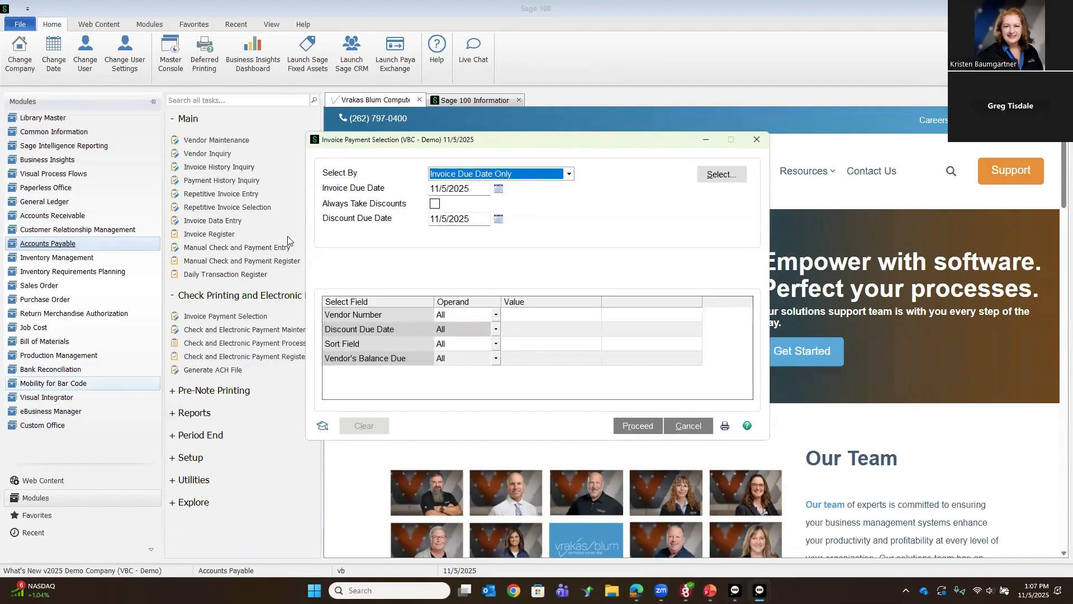
left_click(705, 177)
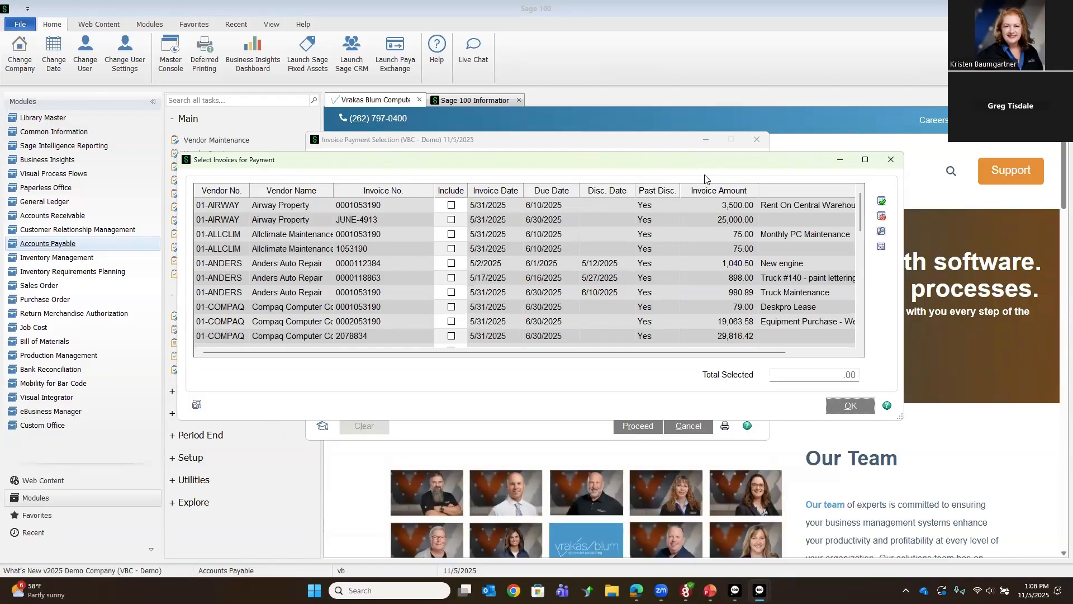
Step: Switch to the row-highlighting invoice view and select both Allclimate Maintenance invoices and the Anders Auto Repair invoices dated 5/2/2025 and 5/17/2025
left_click(196, 407)
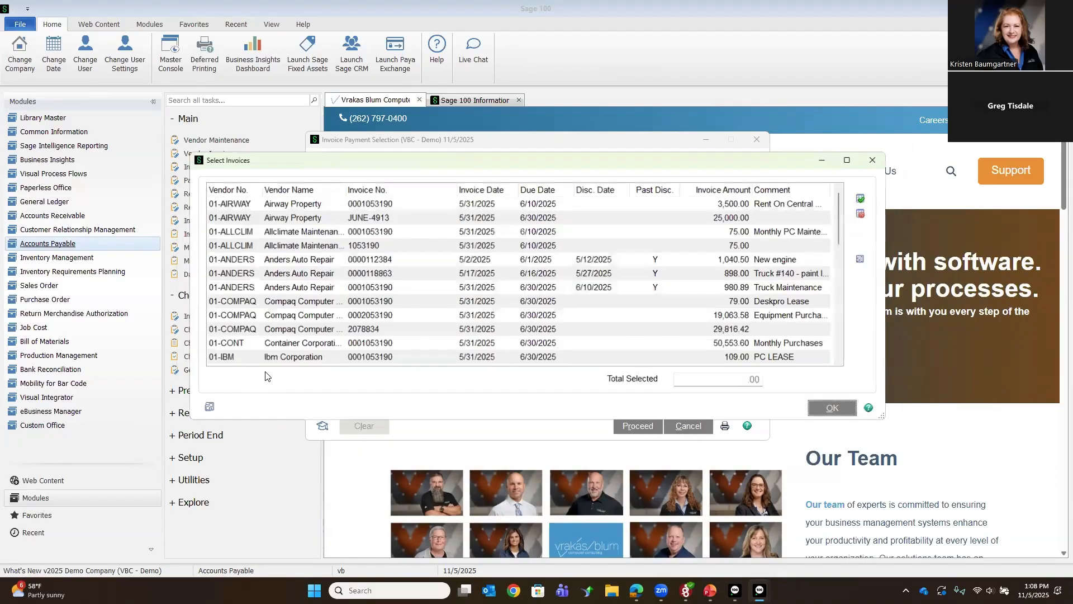
left_click(460, 237)
left_click(454, 257, "shift")
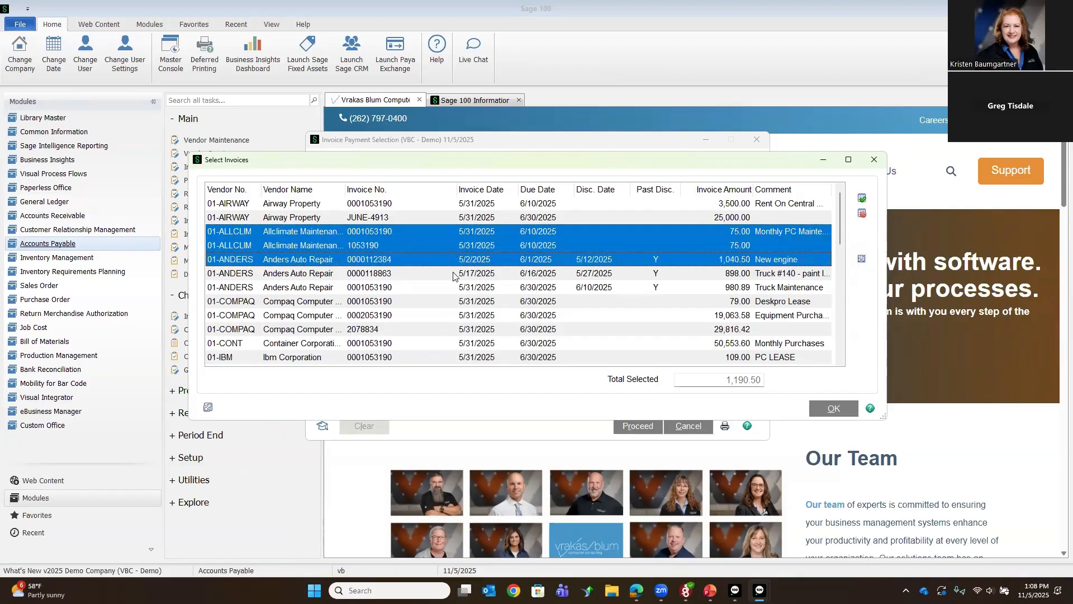
left_click(454, 274, "shift")
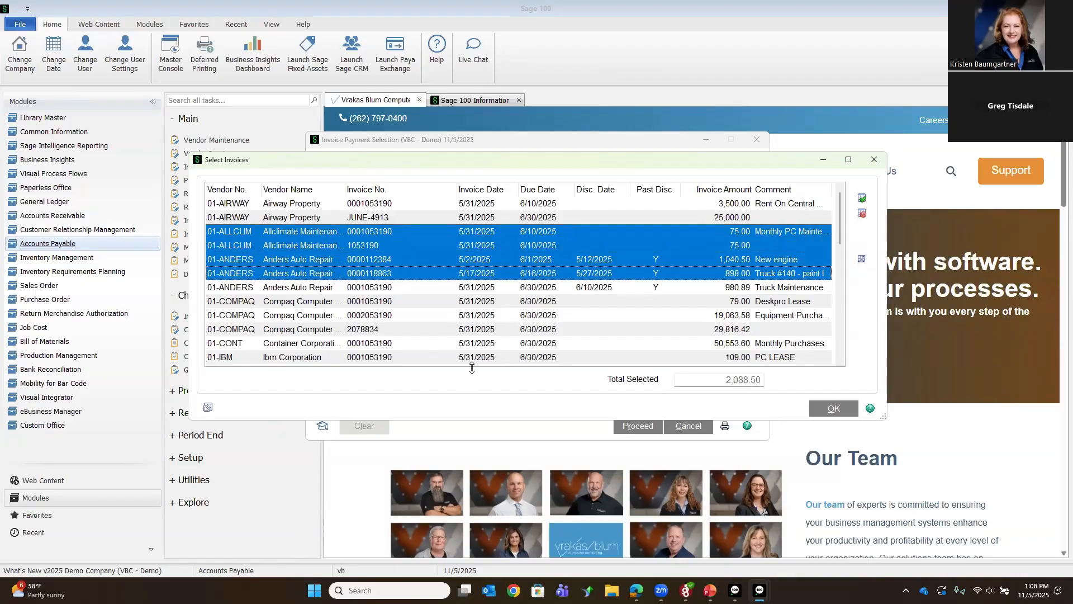
Step: Switch the invoice selection to the Include checkbox grid and include both Airway Property invoices and the second Allclimate Maintenance invoice
left_click(208, 409)
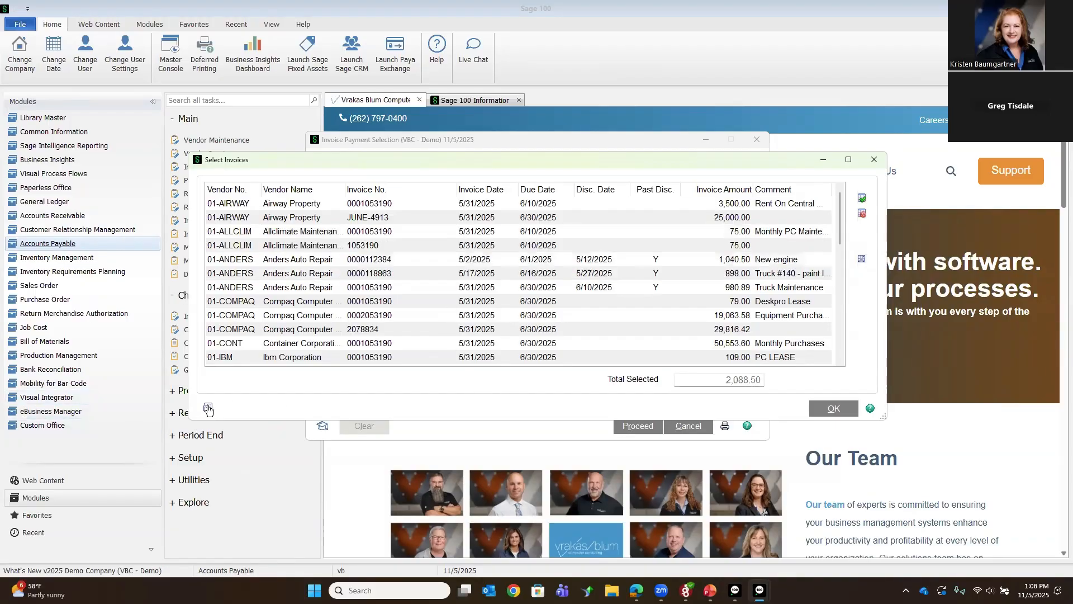
left_click(451, 207)
left_click(451, 220)
left_click(451, 249)
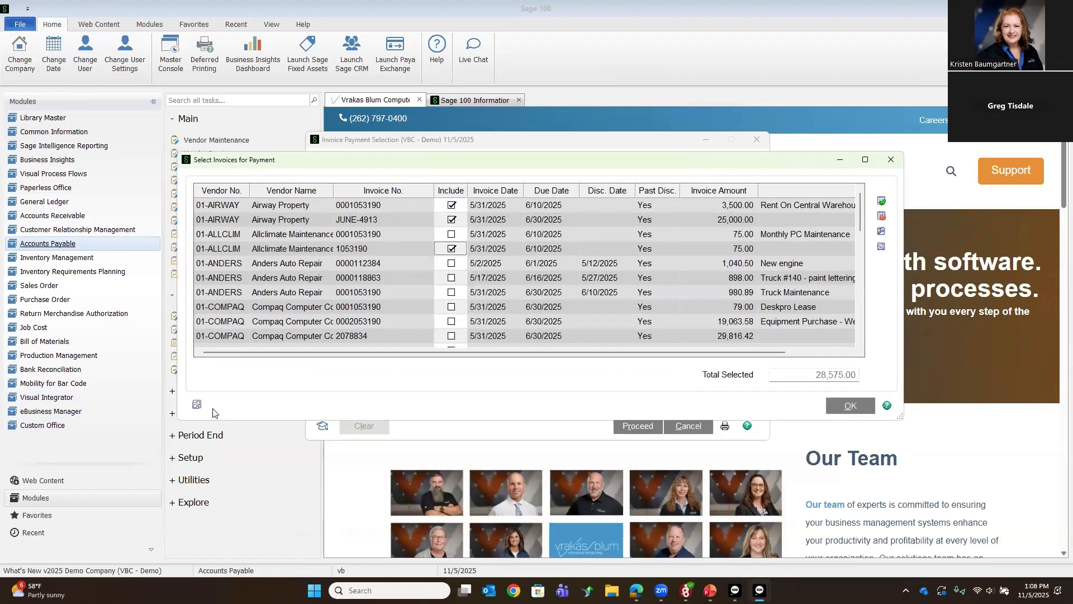
Step: Return to the row-highlighting view, select the Airway, Allclimate, Anders and 01-CONT invoices, accept them and close Invoice Payment Selection without proceeding
left_click(196, 405)
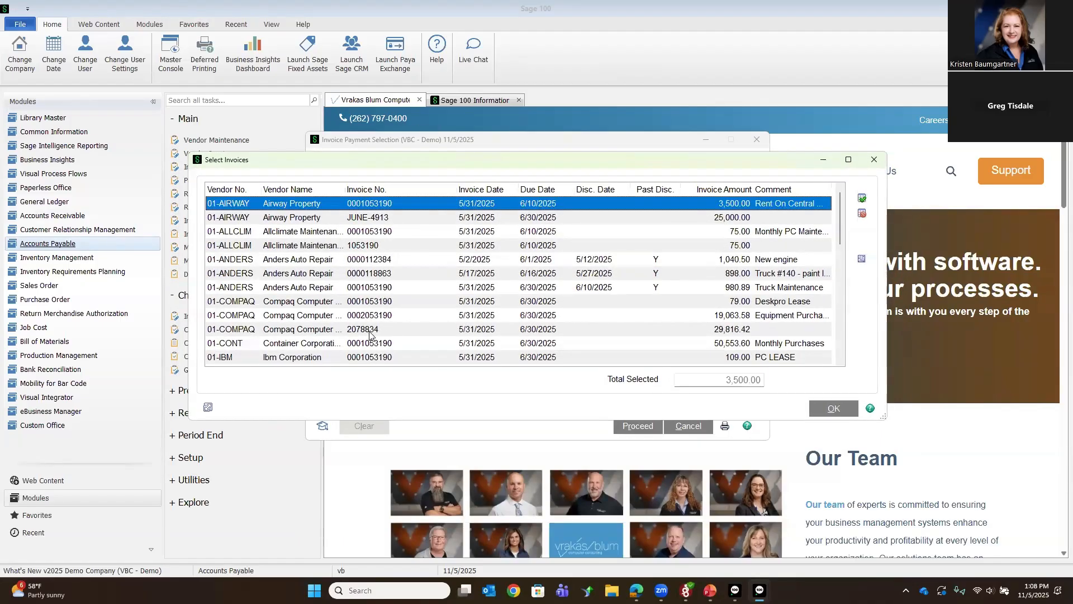
left_click(373, 347, "ctrl")
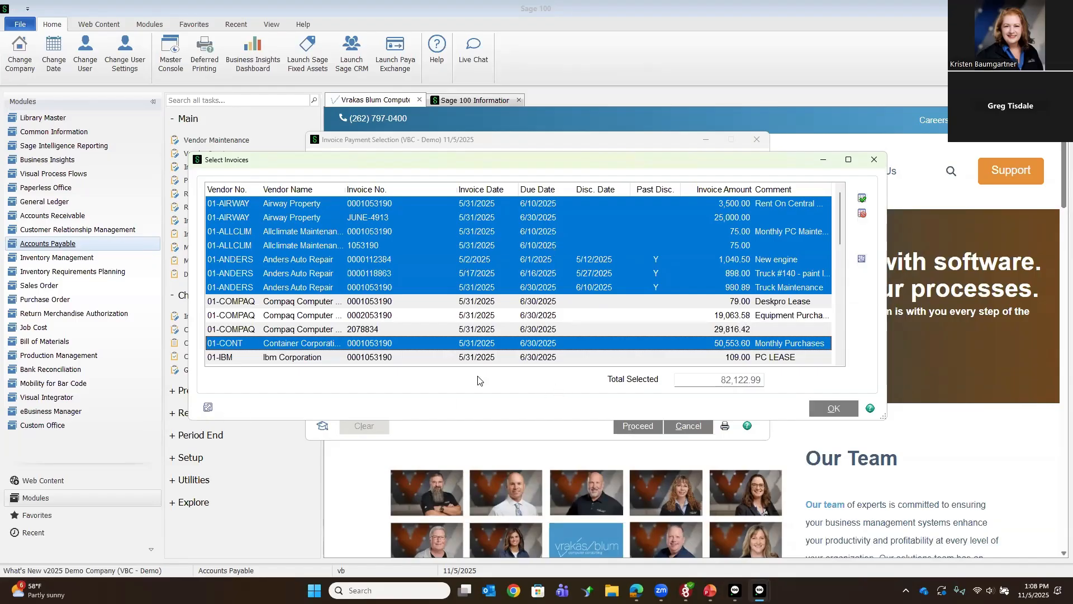
left_click(834, 409)
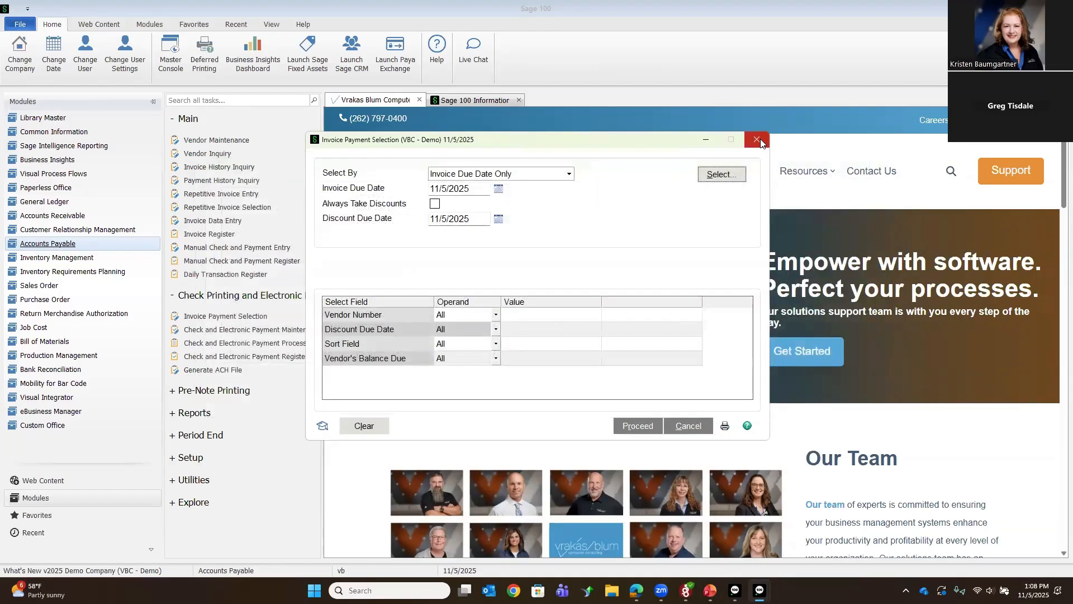
left_click(758, 140)
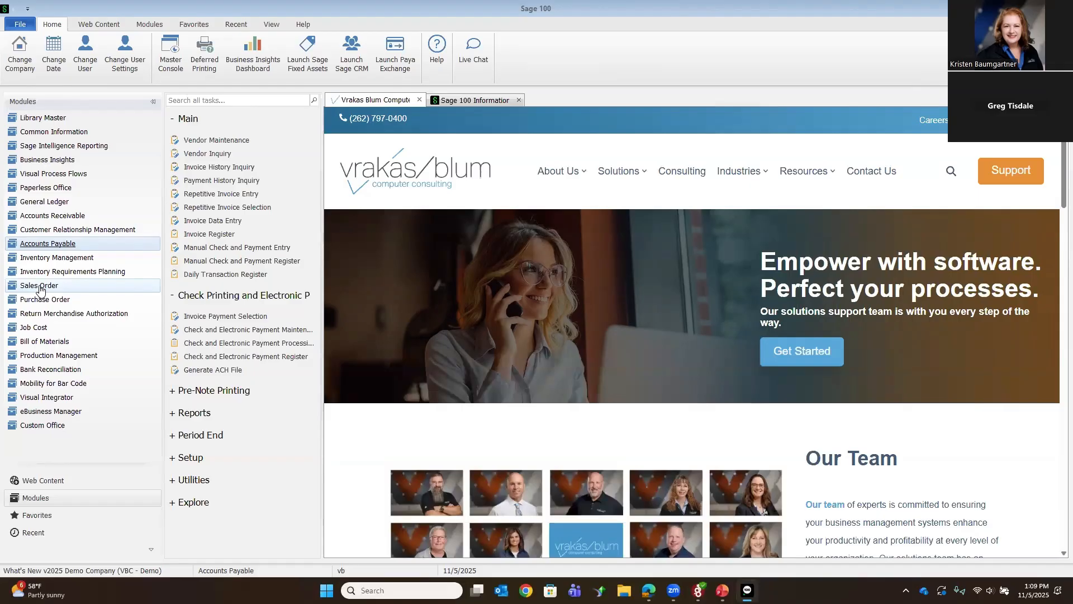
Step: Review the Entry and History settings in Sales Order Options, keep Sales Order Changes to Track at All and accept
left_click(40, 287)
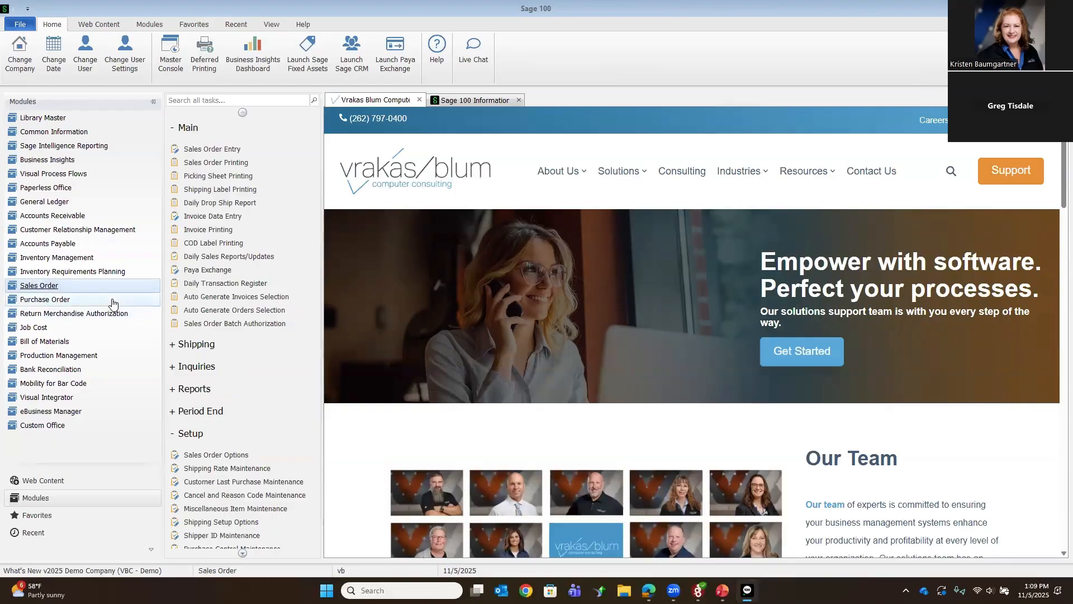
left_click(221, 456)
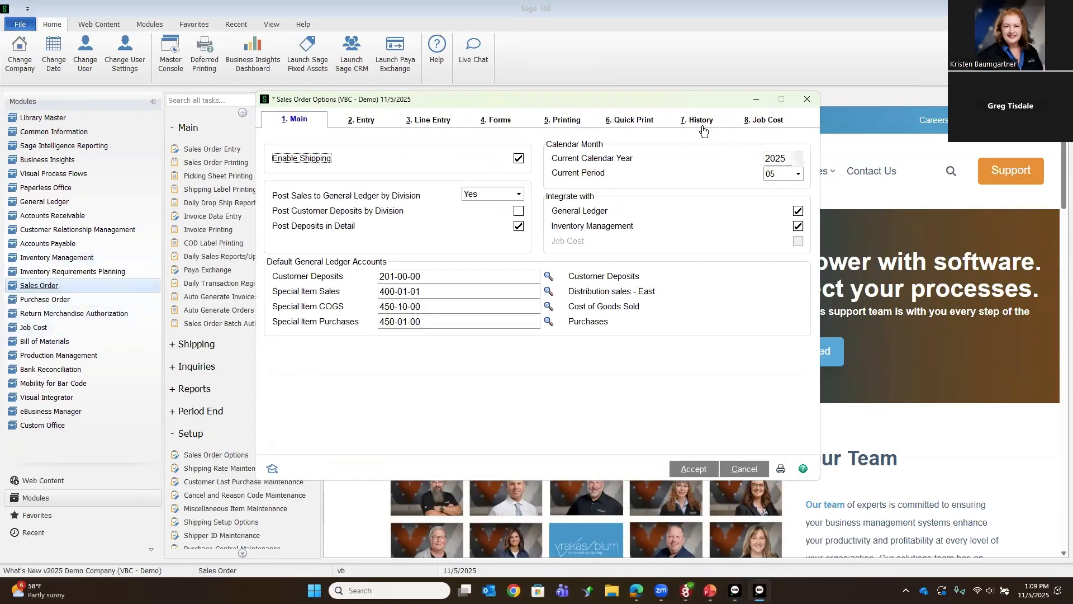
left_click(358, 129)
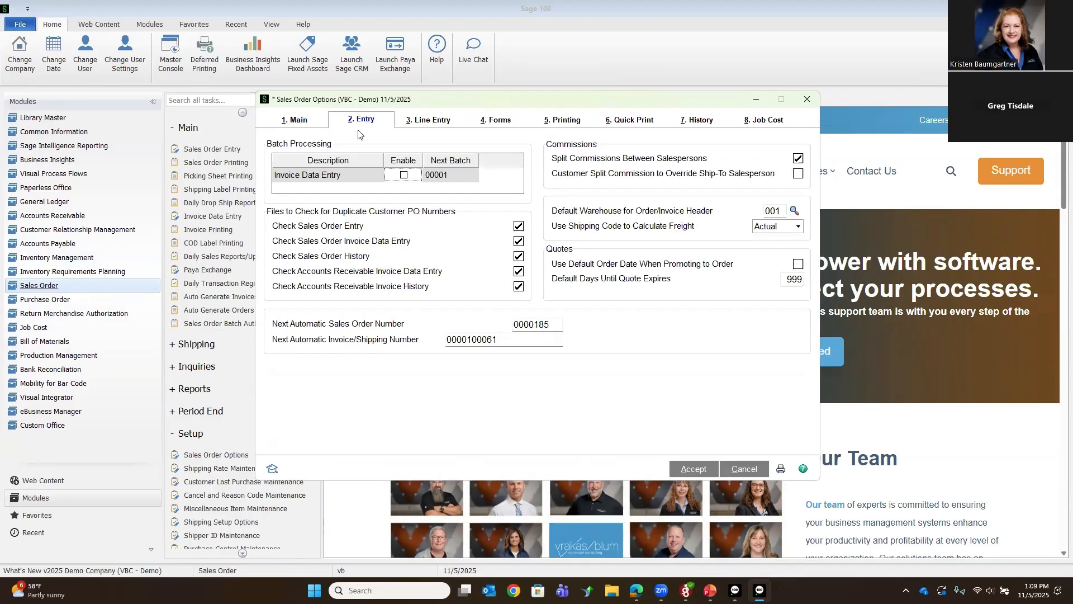
left_click(696, 129)
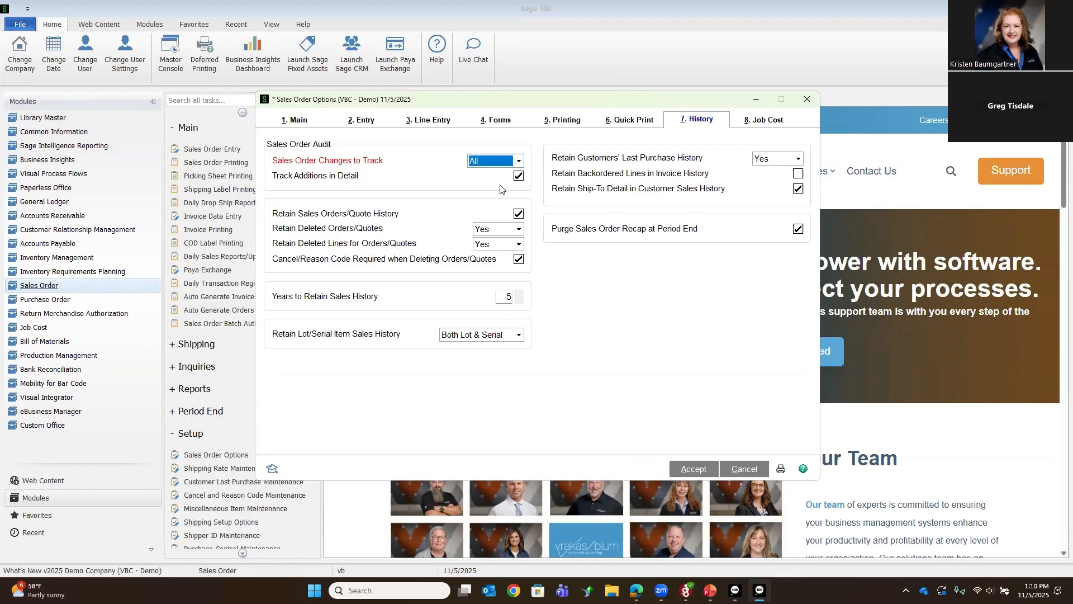
left_click(520, 161)
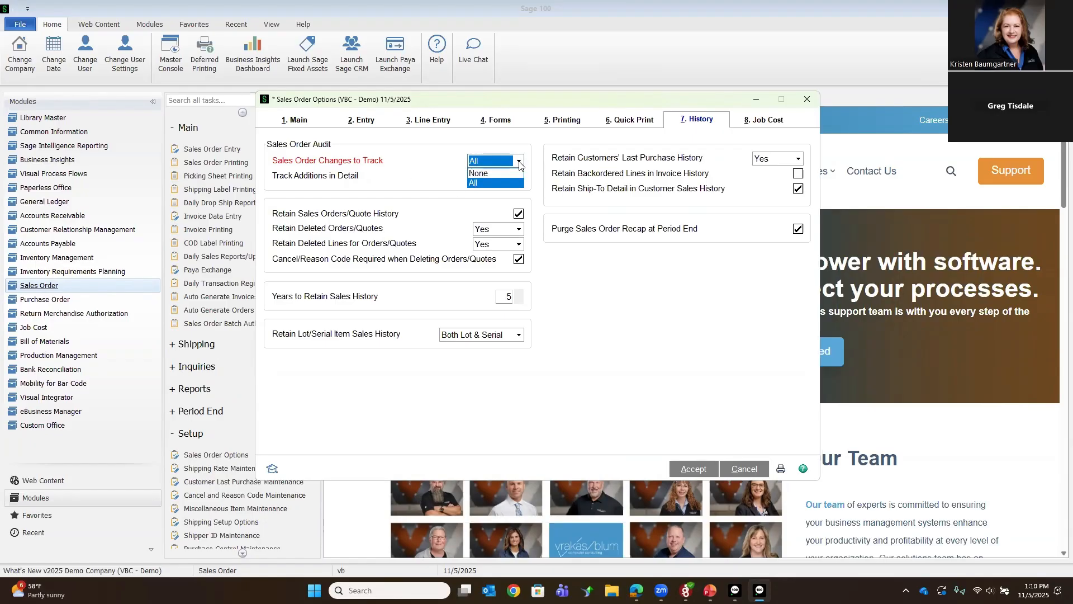
left_click(520, 162)
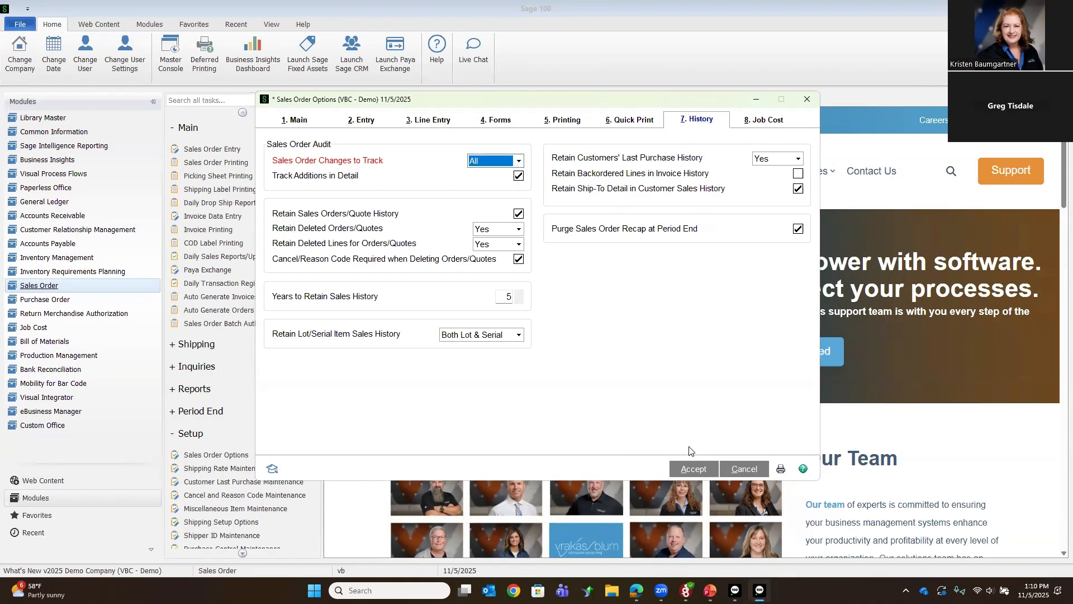
left_click(690, 472)
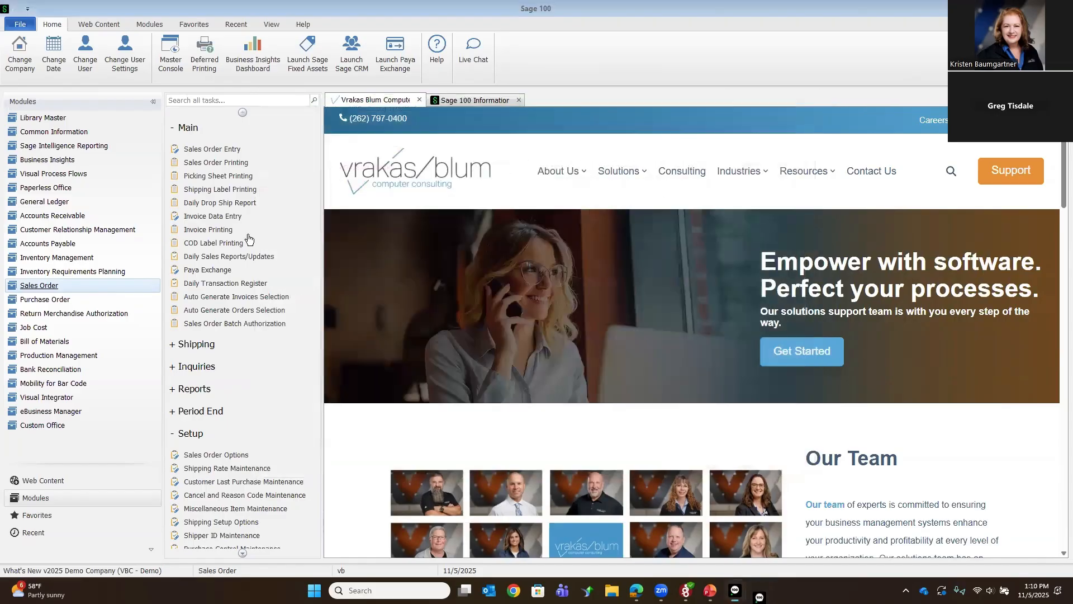
Step: Open the American Business Futures sales order dated 6/10/2025 in Sales Order Entry and dismiss its Customer Credit History
left_click(192, 150)
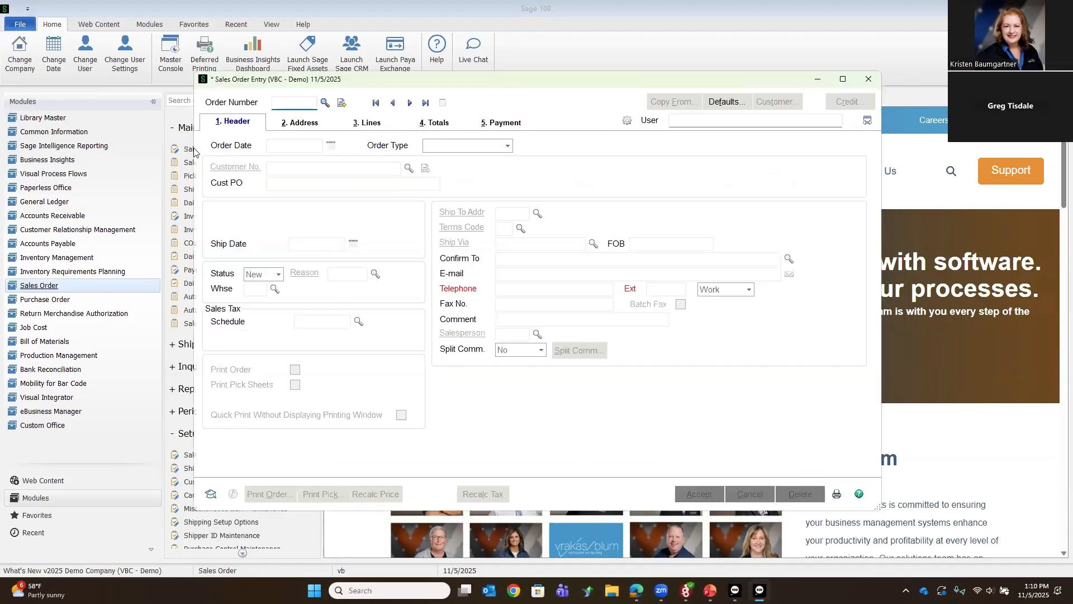
left_click(325, 104)
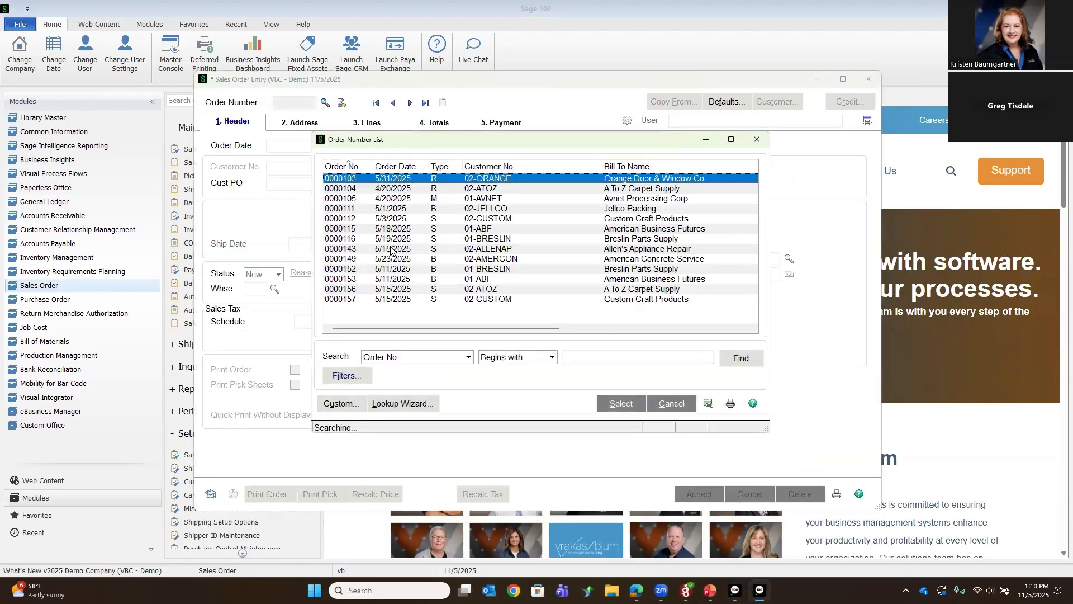
double_click(378, 310)
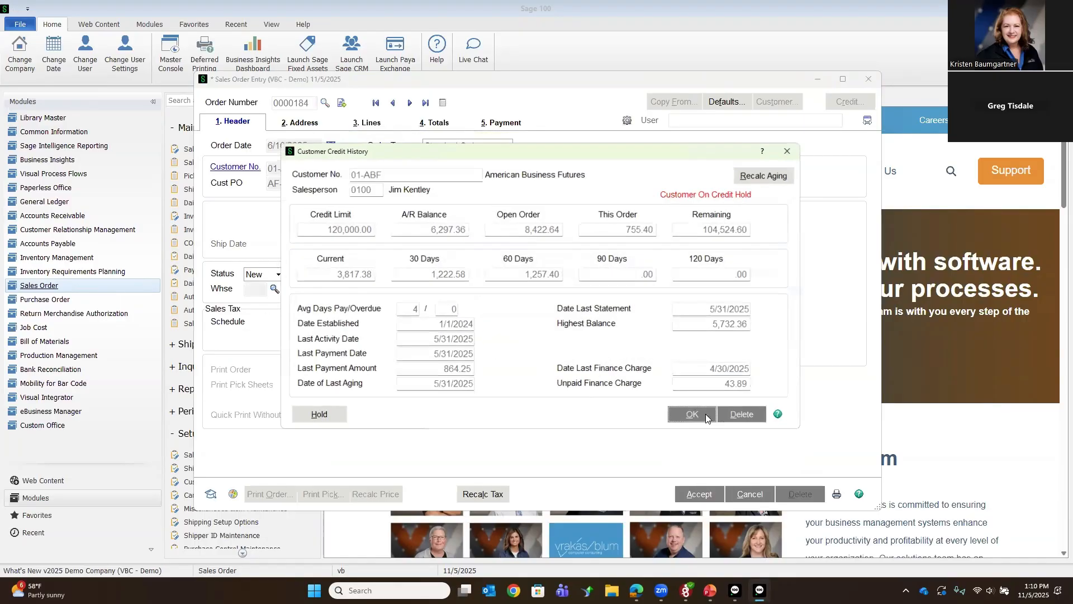
key("Return")
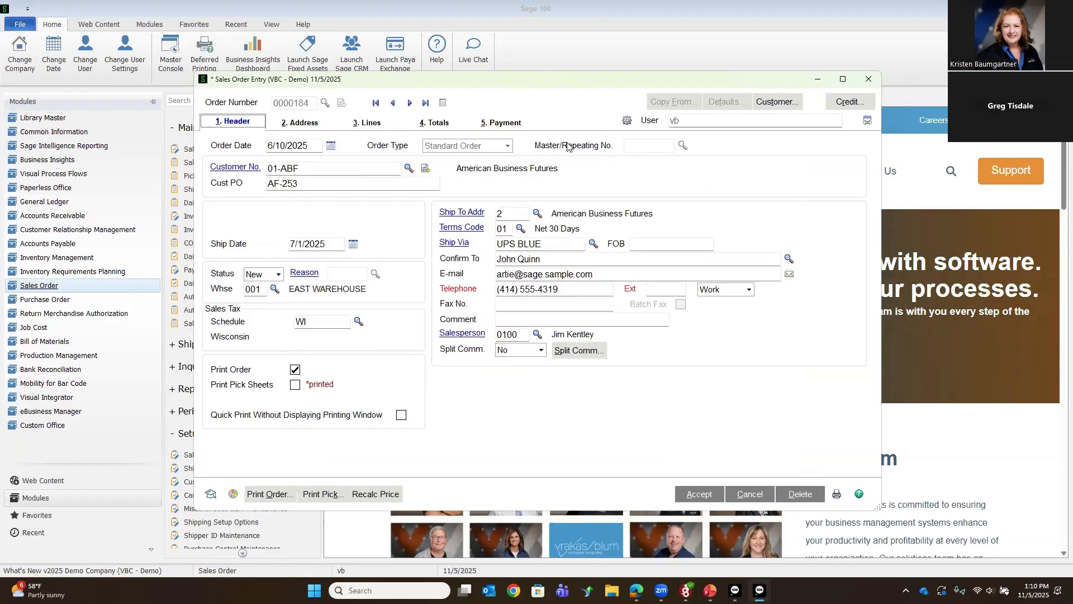
Step: Open the sales order's audit activity and examine the field details of the 6/10/2025 Added entry
left_click(628, 122)
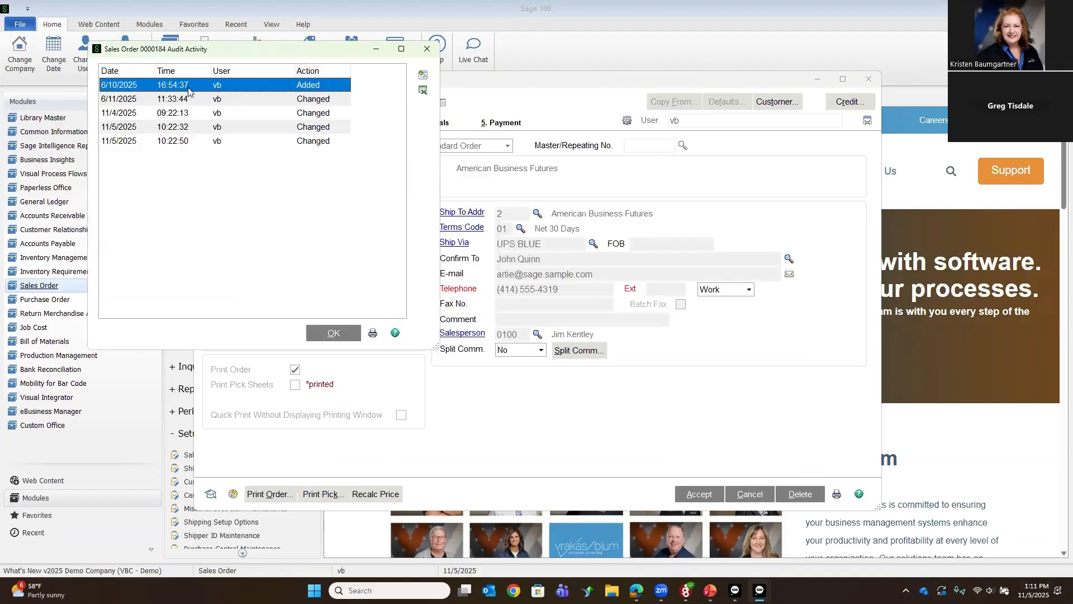
left_click(423, 78)
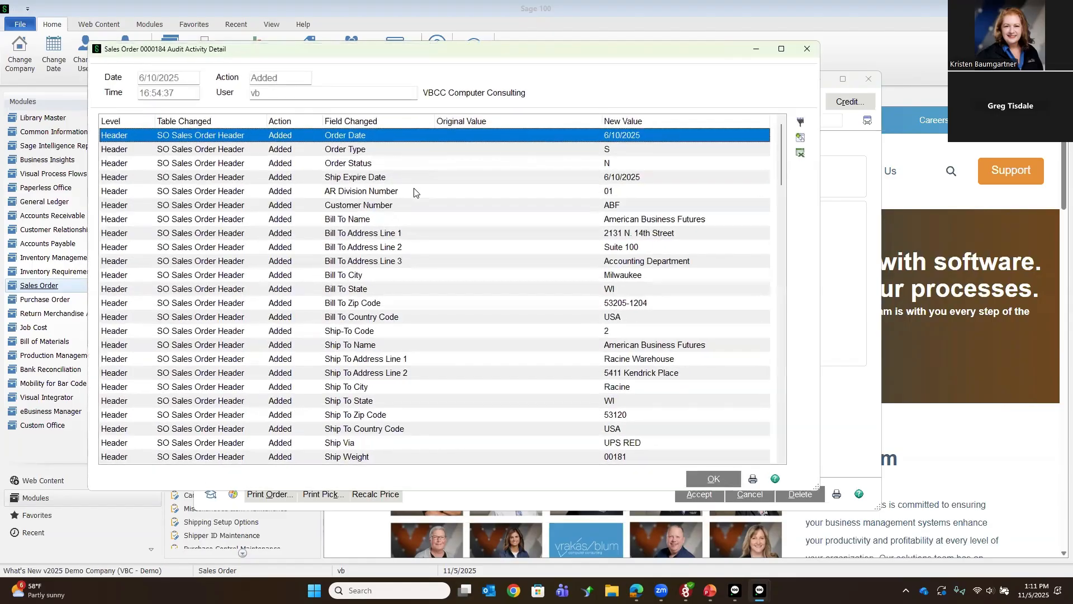
scroll(414, 192, "down", 7)
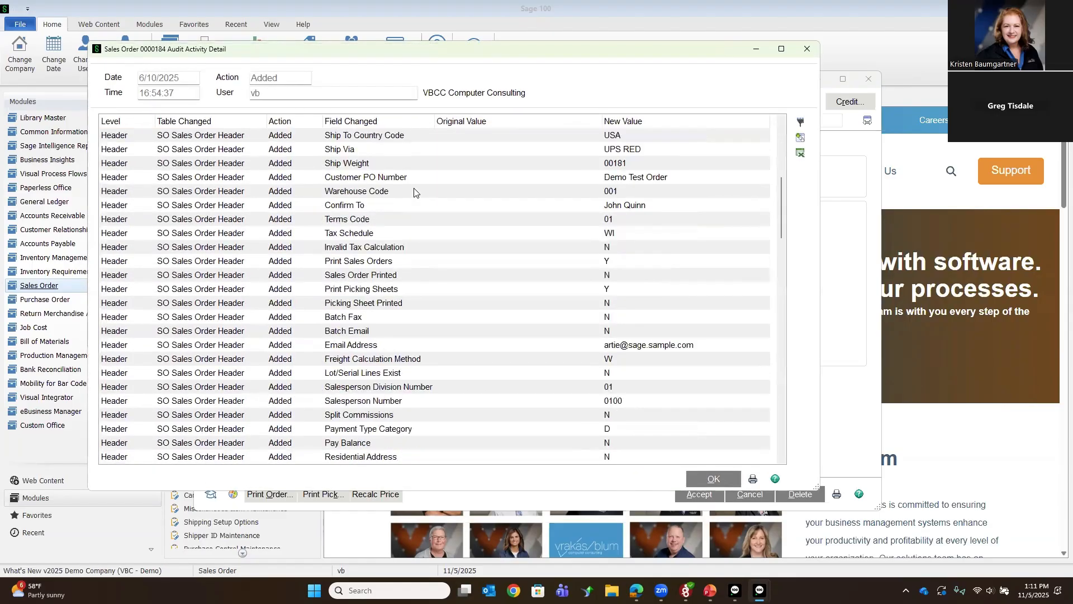
scroll(415, 191, "down", 20)
scroll(414, 192, "up", 15)
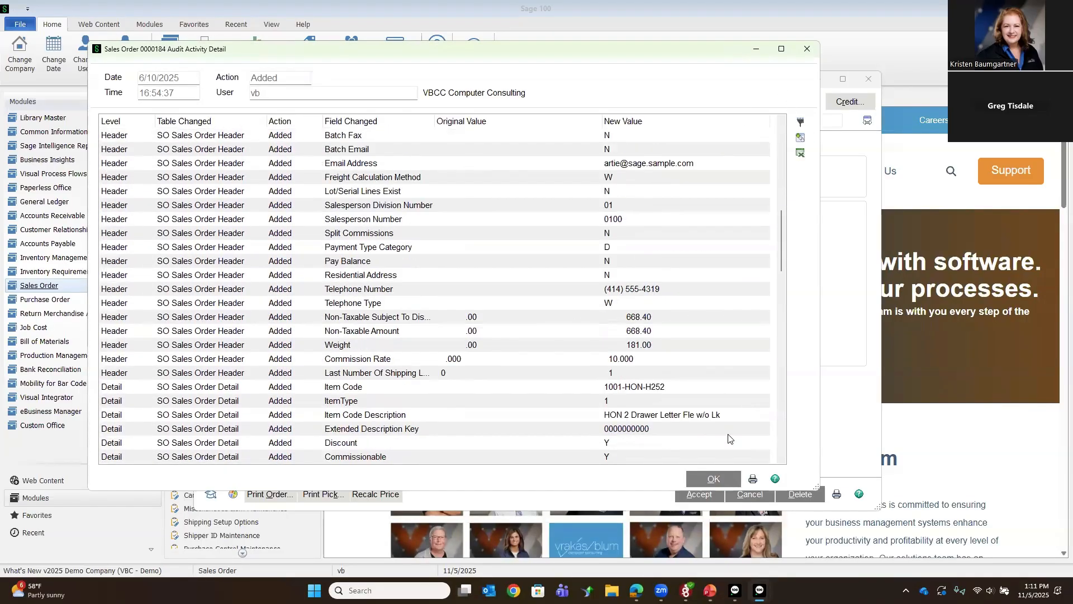
scroll(719, 459, "up", 3)
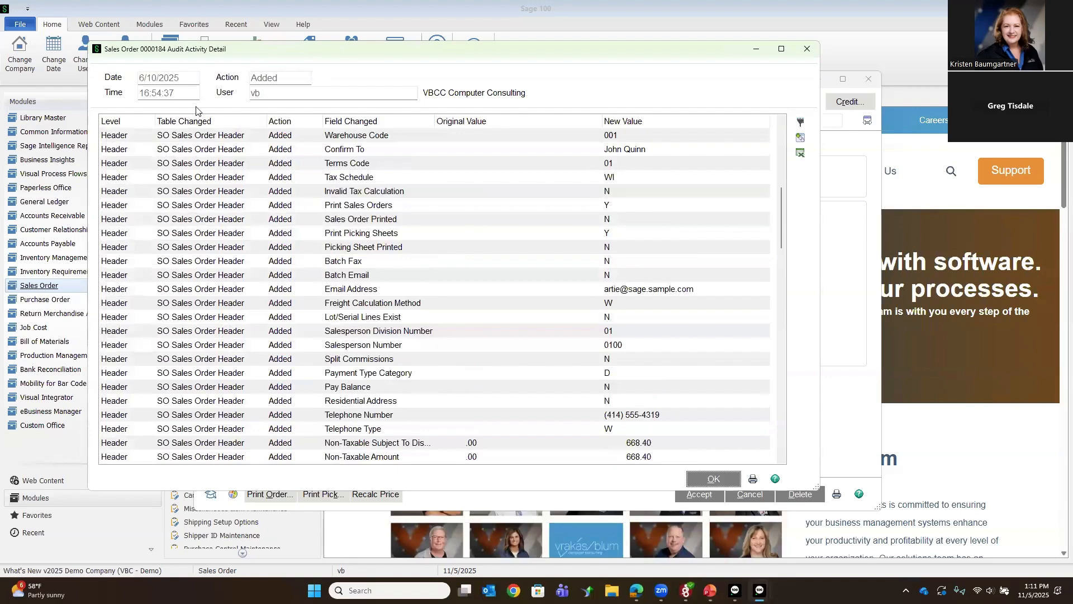
key("Escape")
Step: View the audit details of the changes logged on 6/11/2025 and on 11/5/2025 at 10:22:50
double_click(371, 99)
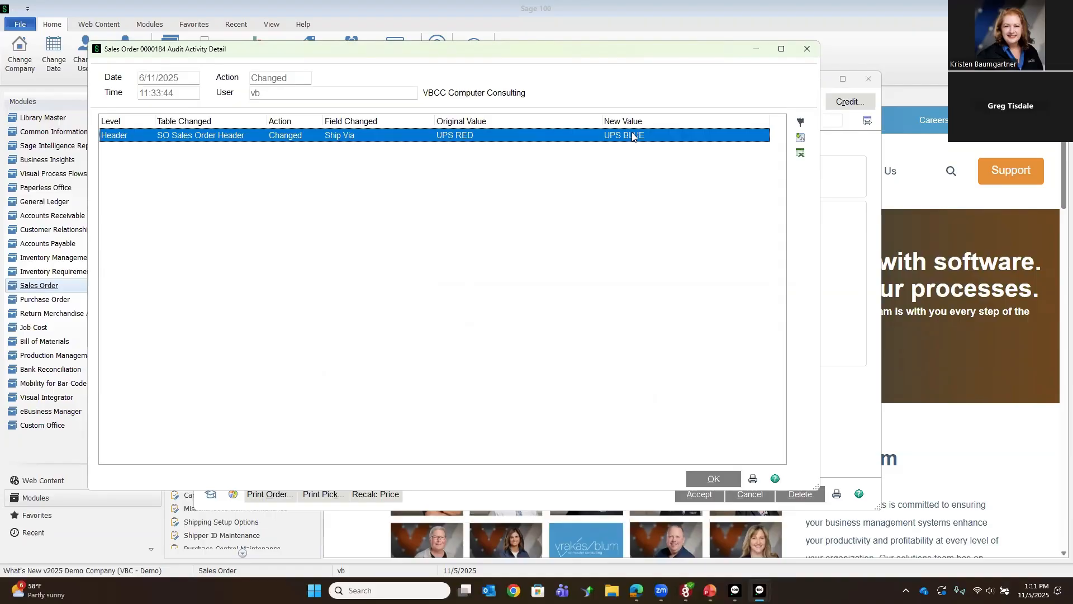
left_click(279, 95)
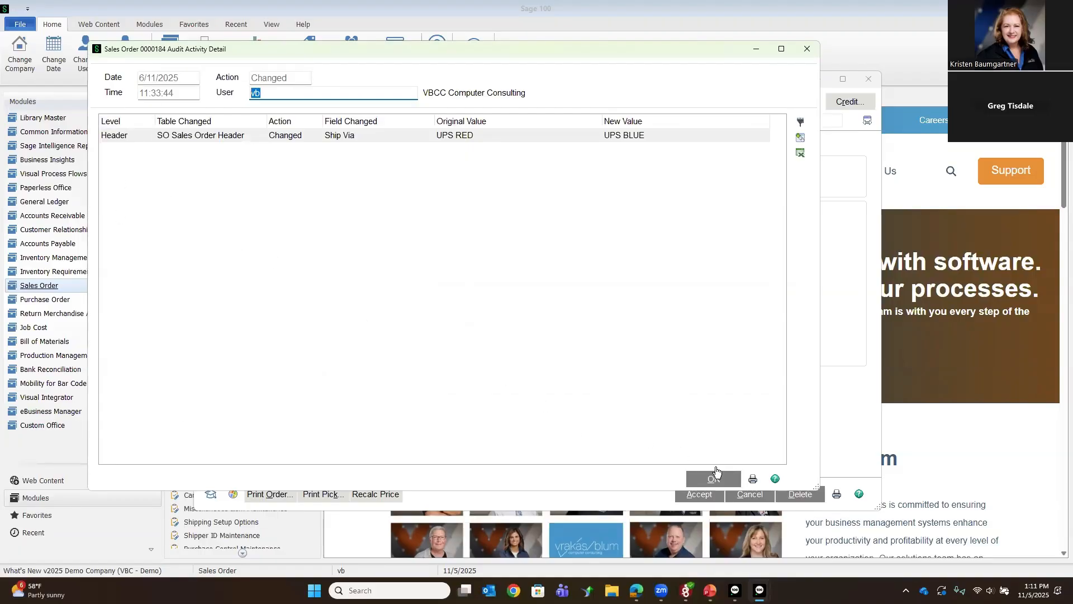
left_click(714, 478)
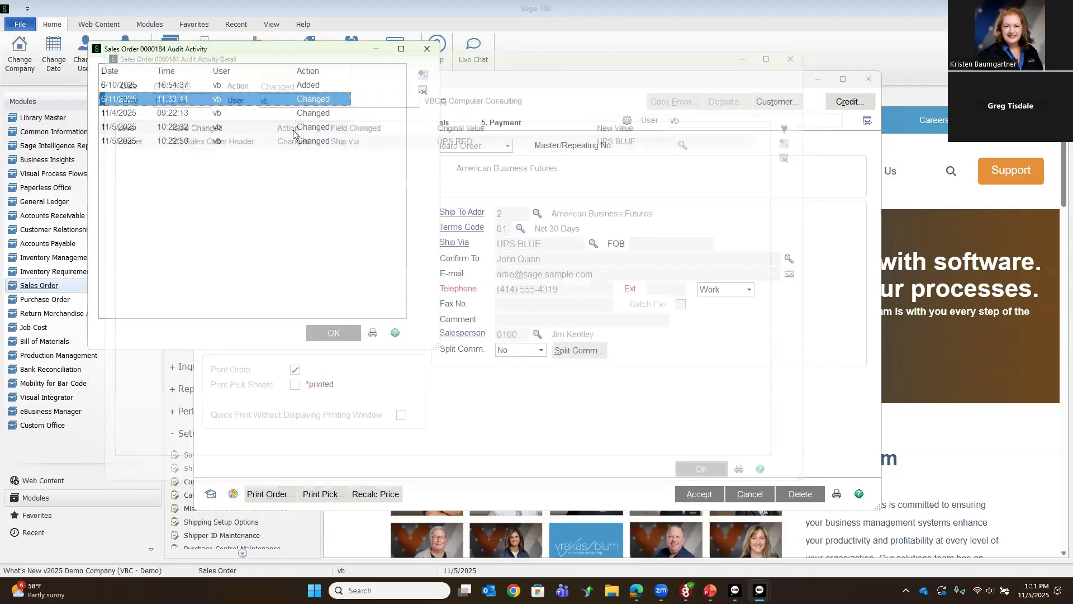
left_click(313, 140)
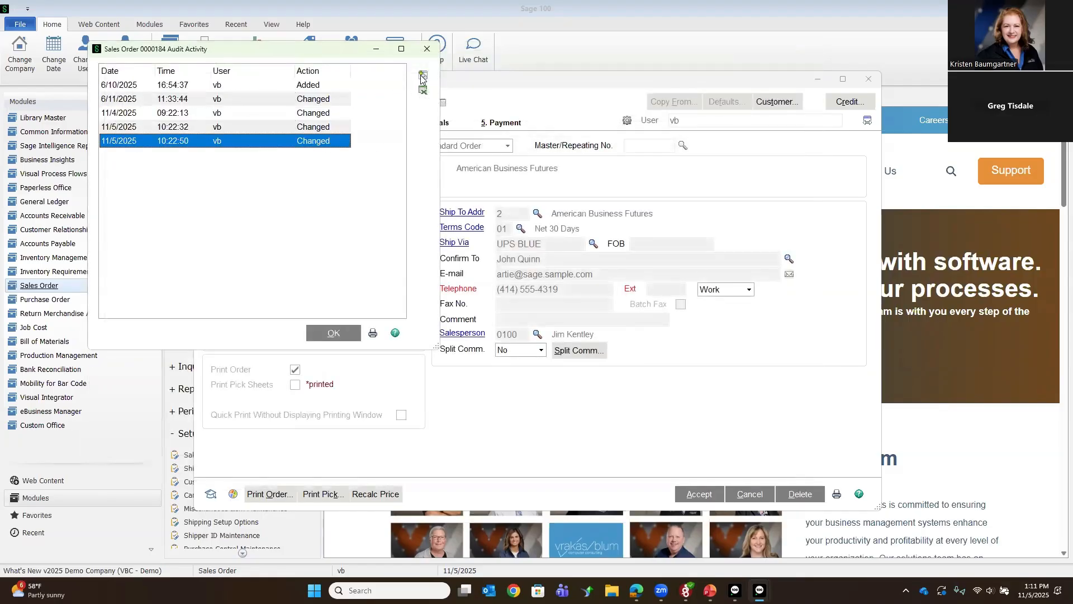
left_click(423, 76)
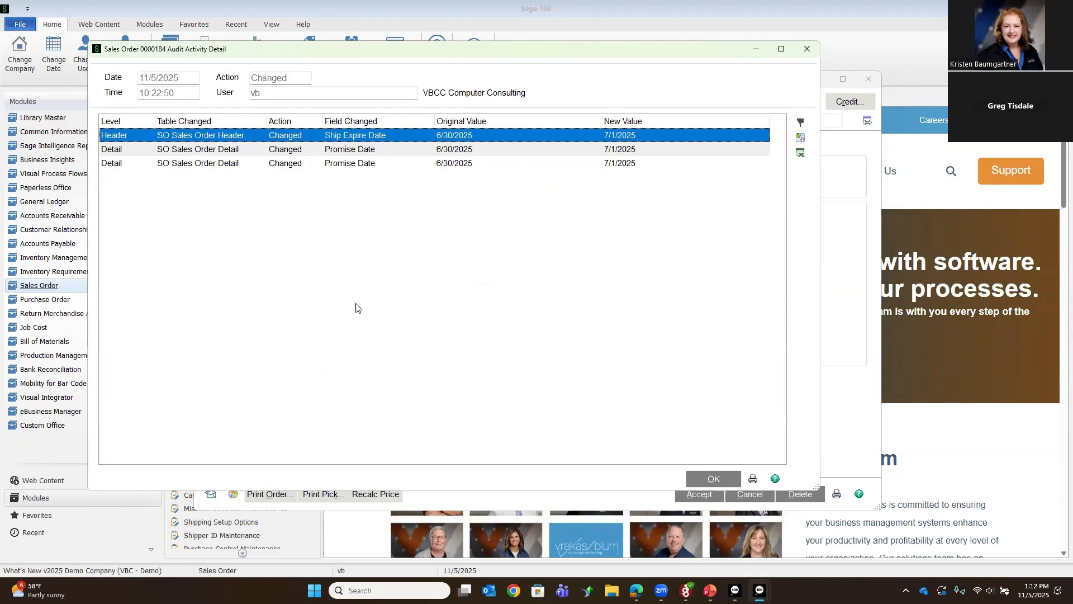
Step: Review the Main, Additional, Entry and Printing settings in Accounts Payable Options and close the options window
left_click(55, 251)
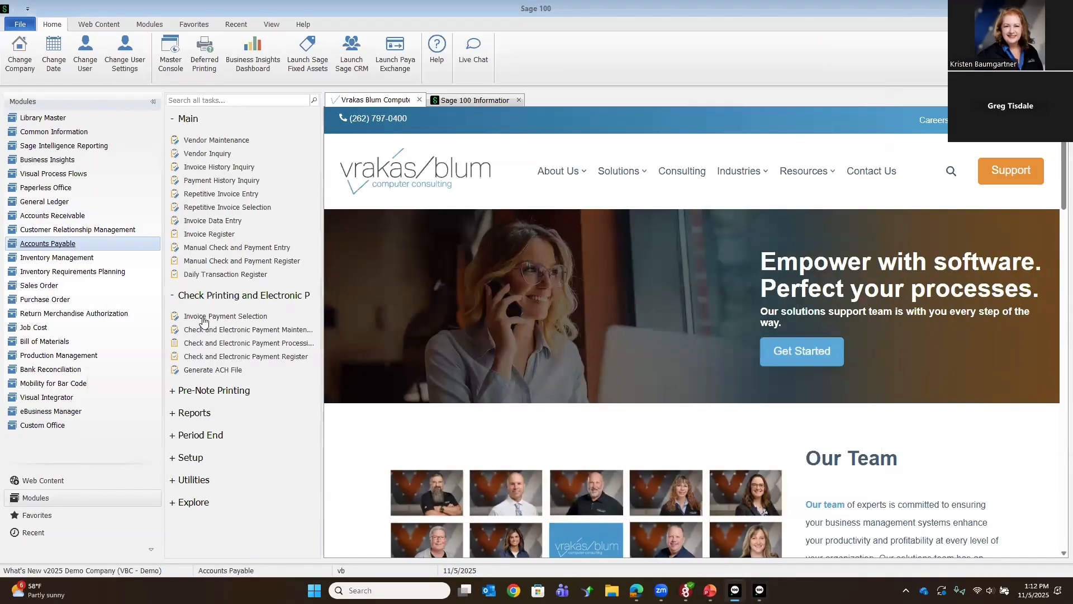
left_click(191, 458)
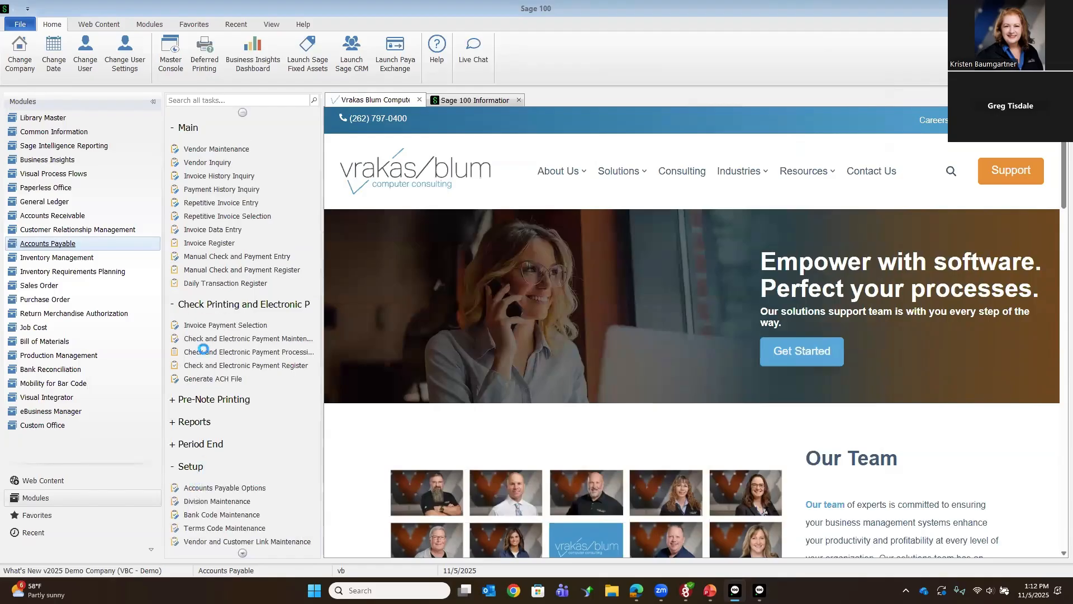
left_click(546, 226)
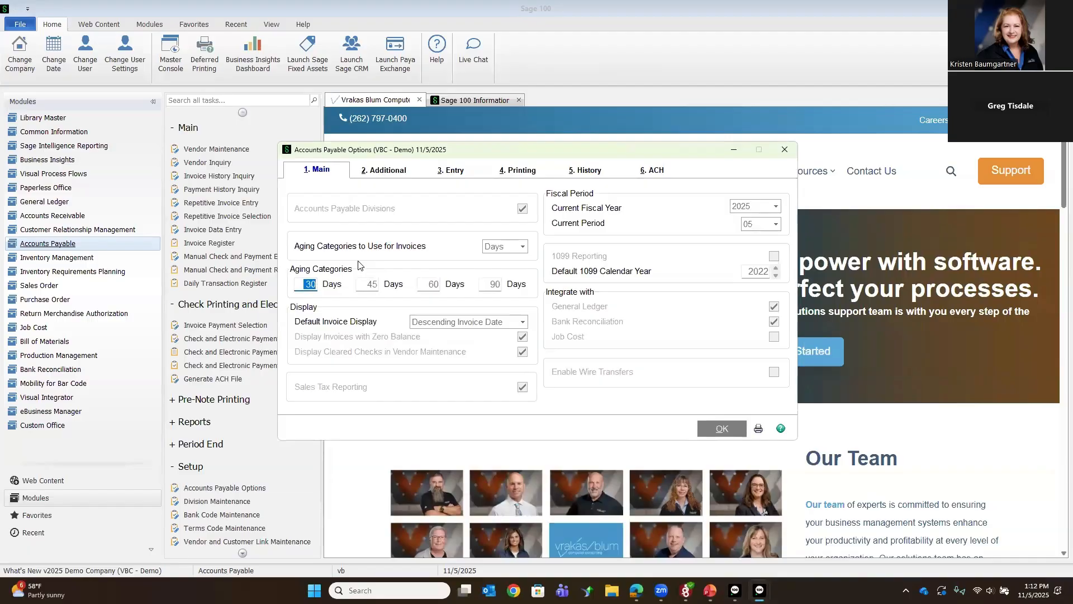
left_click(388, 169)
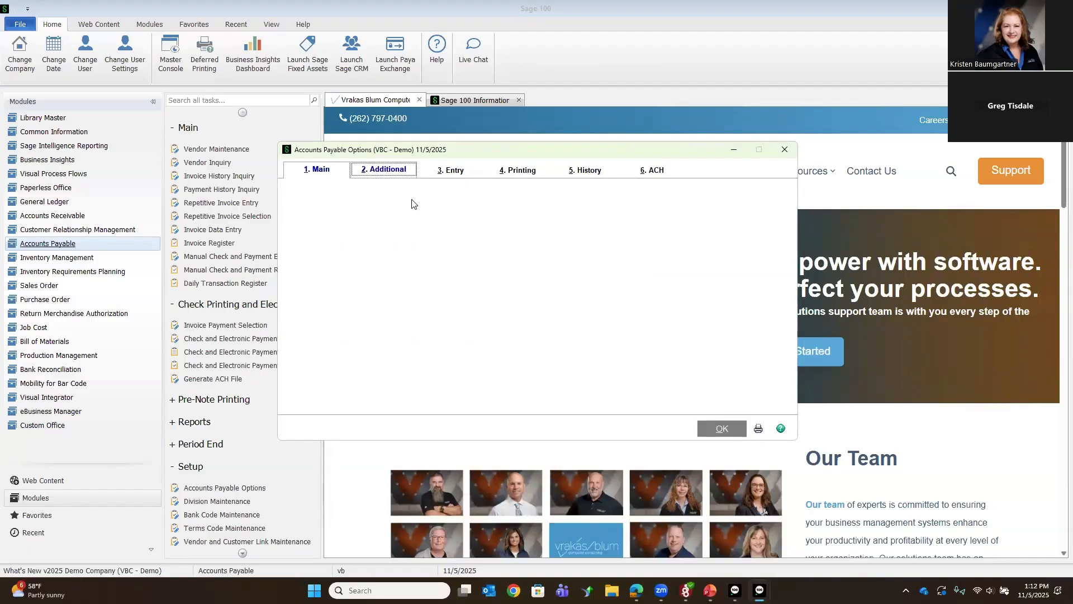
left_click(444, 177)
left_click(518, 170)
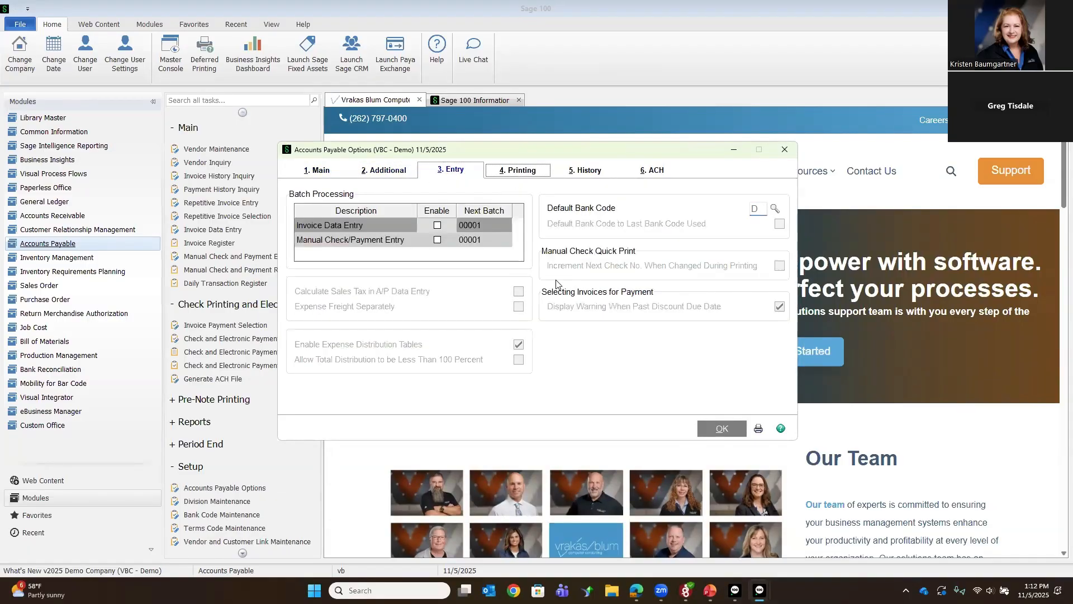
left_click(722, 430)
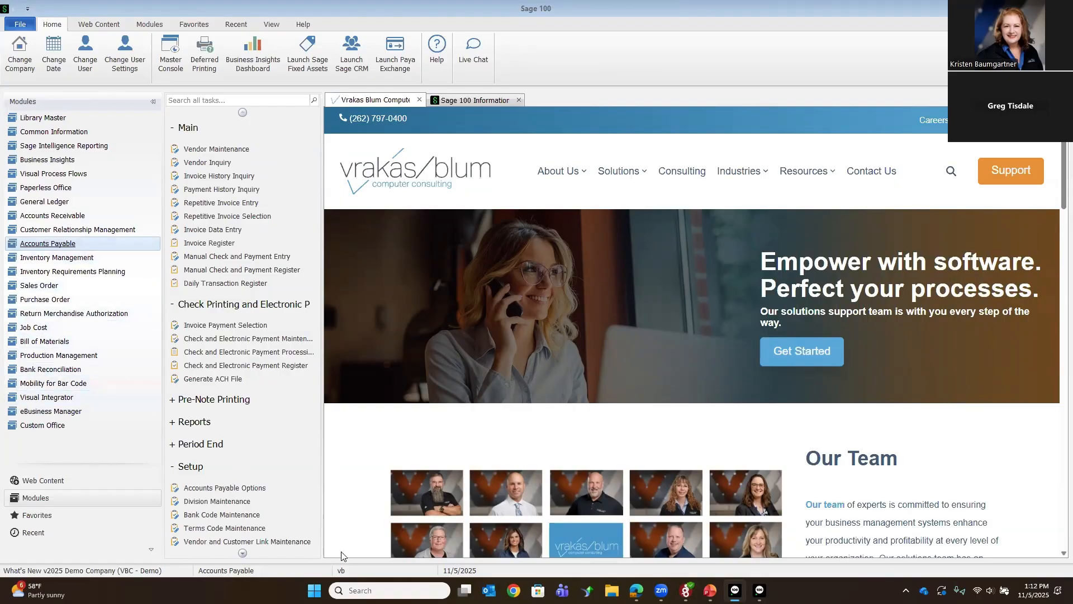
Step: Return to the open Audit Activity Detail window and close both audit windows, going back to the sales order
mouse_move(759, 591)
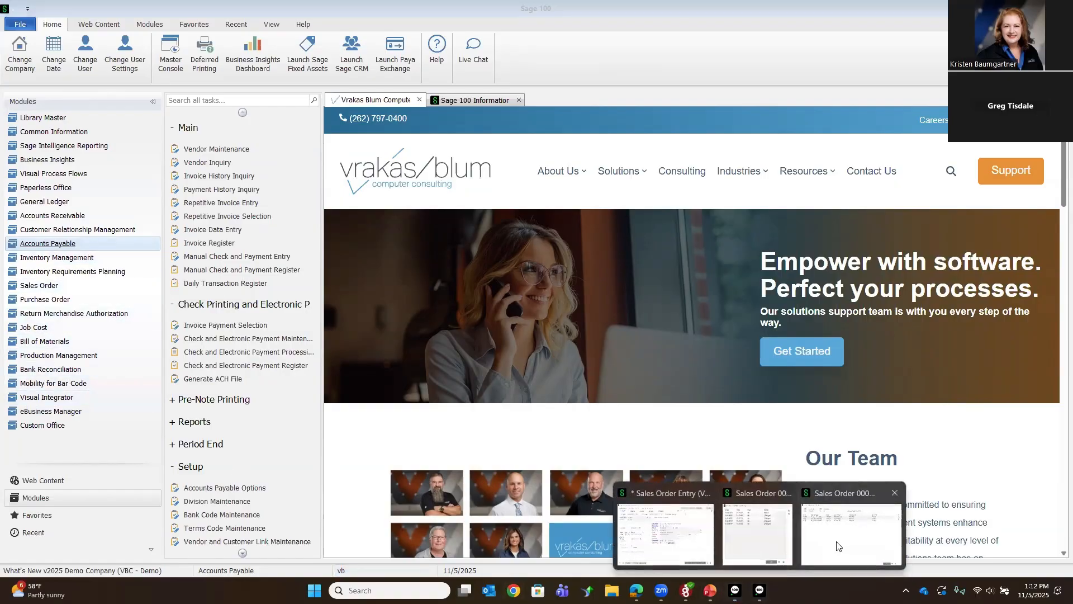
left_click(839, 539)
left_click(703, 480)
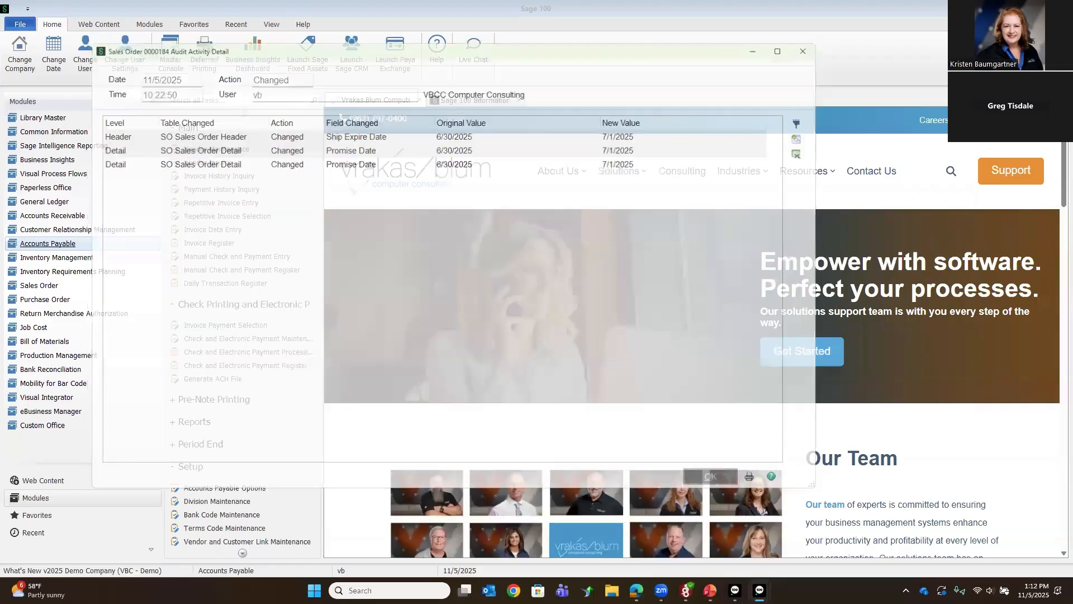
left_click(334, 332)
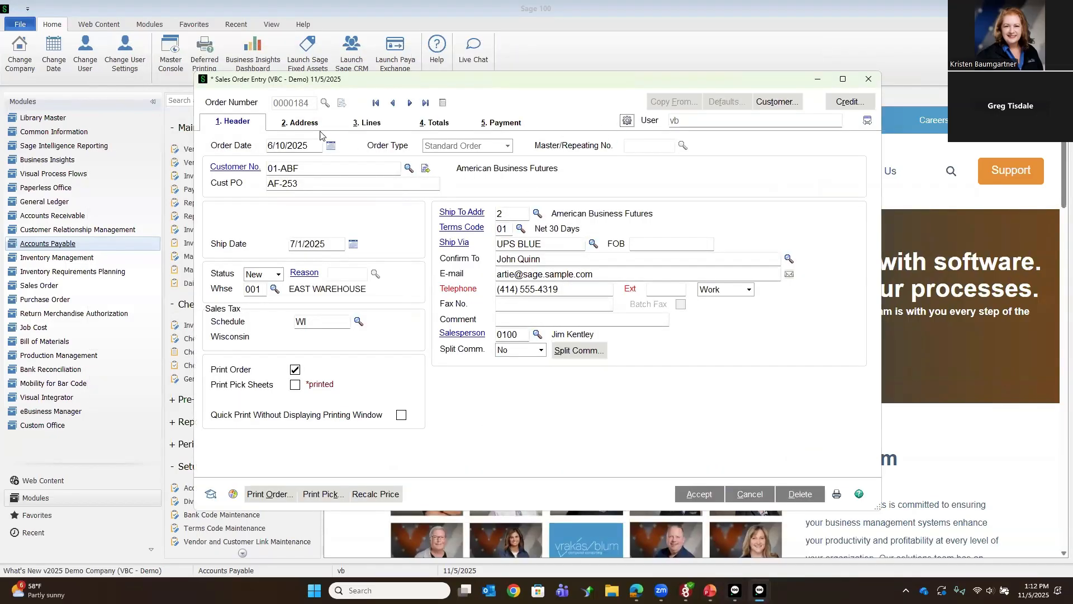
Step: Set item 1001-HON-H252LK to an ordered quantity of 2 with a unit price of 90.00 and accept the sales order
left_click(353, 122)
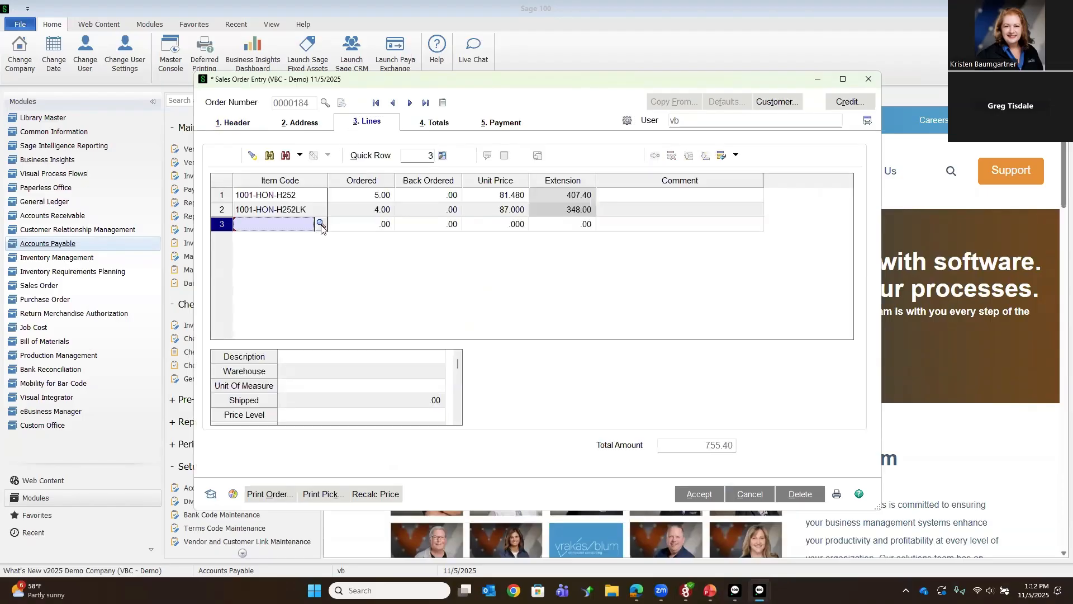
left_click(379, 216)
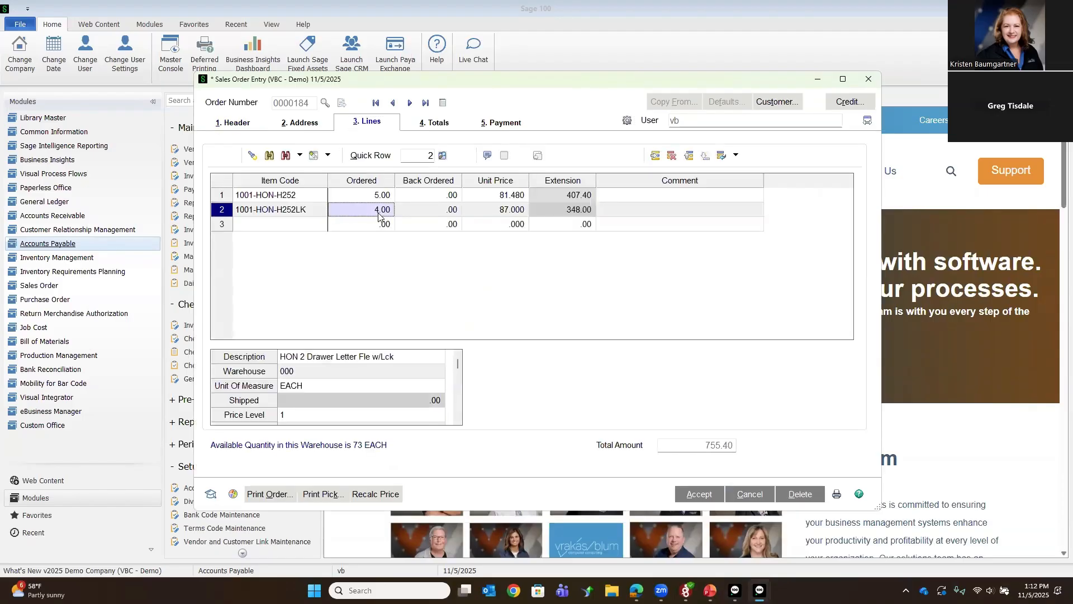
type("2")
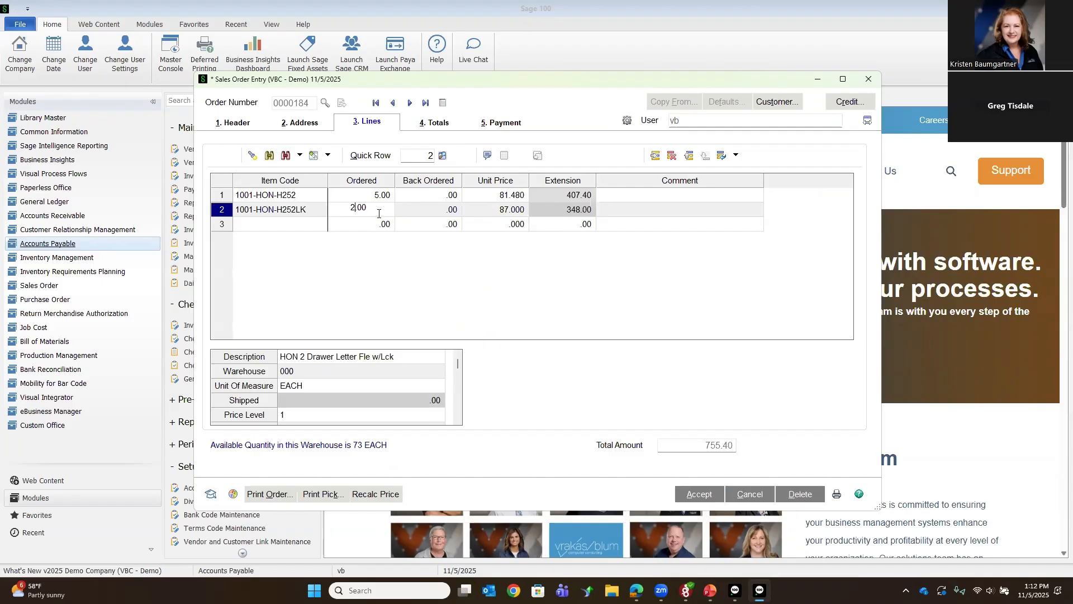
key("Tab")
key("Tab")
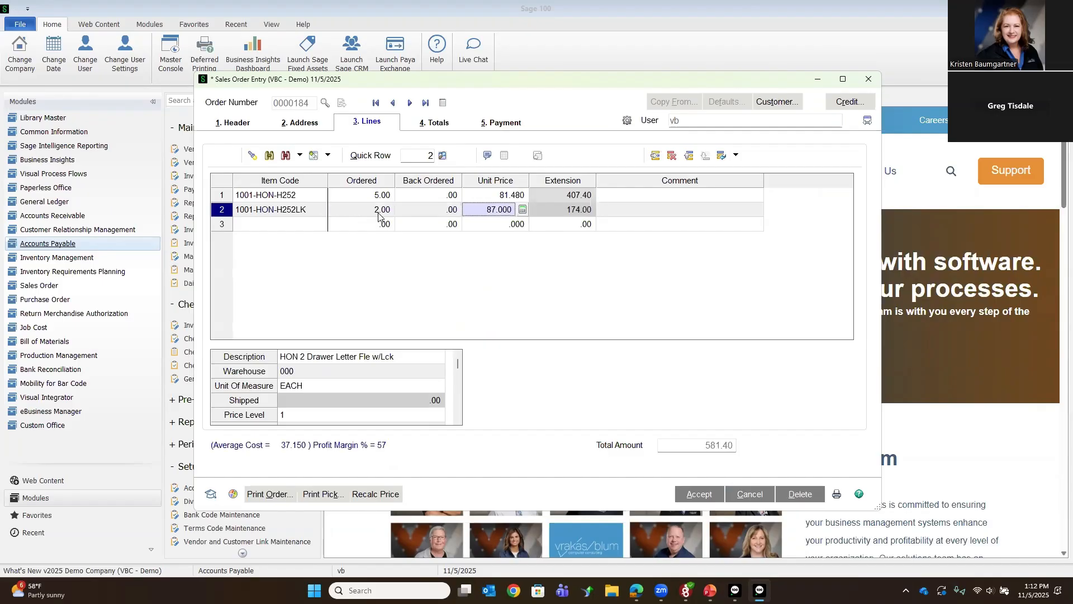
type(".009")
type("00")
key("Tab")
key("Tab")
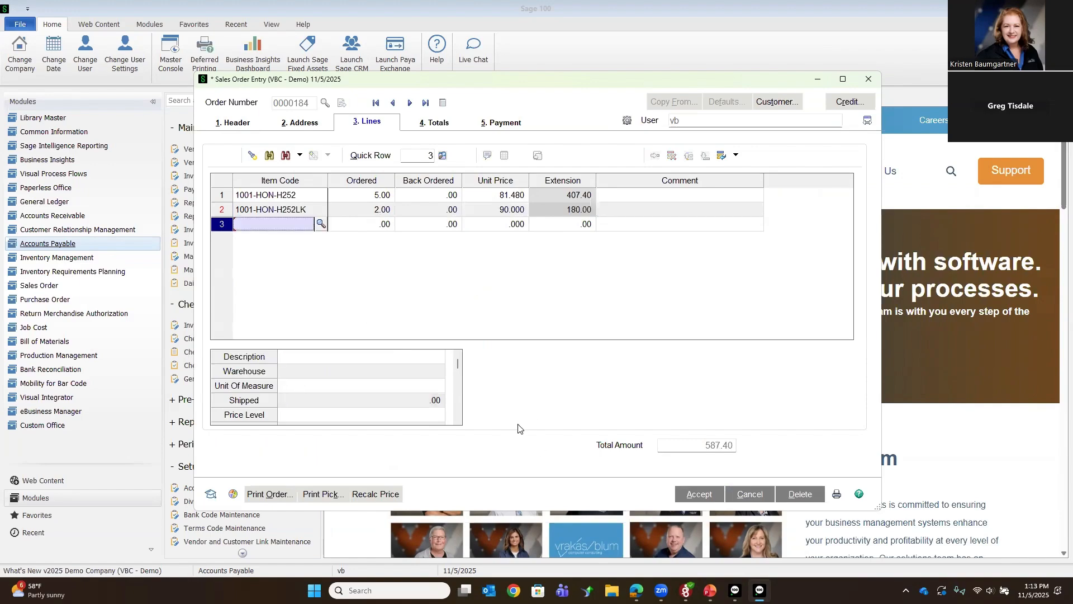
left_click(693, 495)
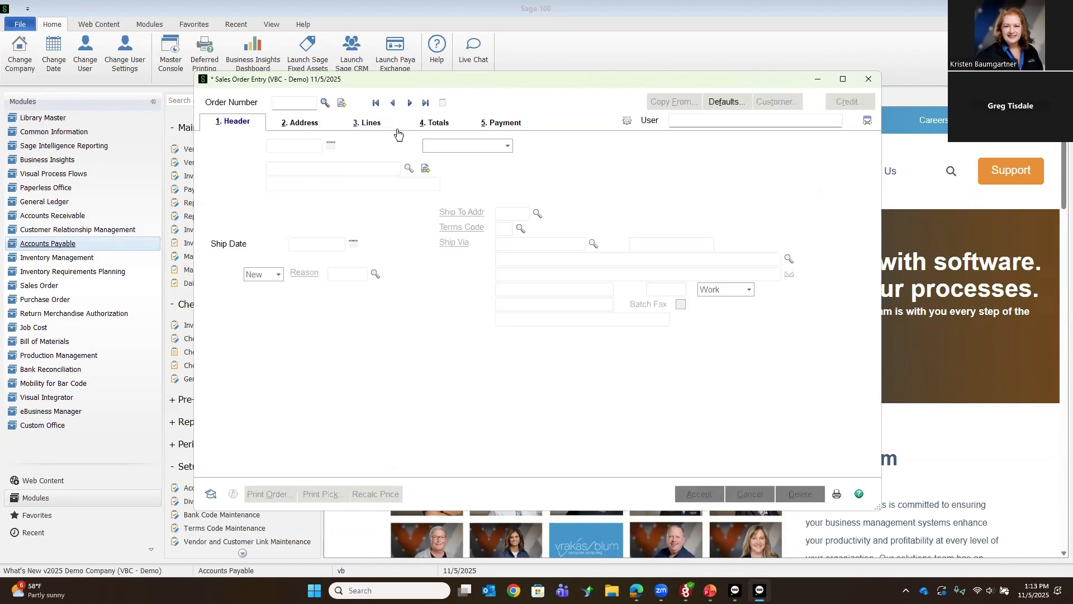
Step: Reopen the same American Business Futures sales order and dismiss its Customer Credit History
left_click(395, 104)
left_click(394, 104)
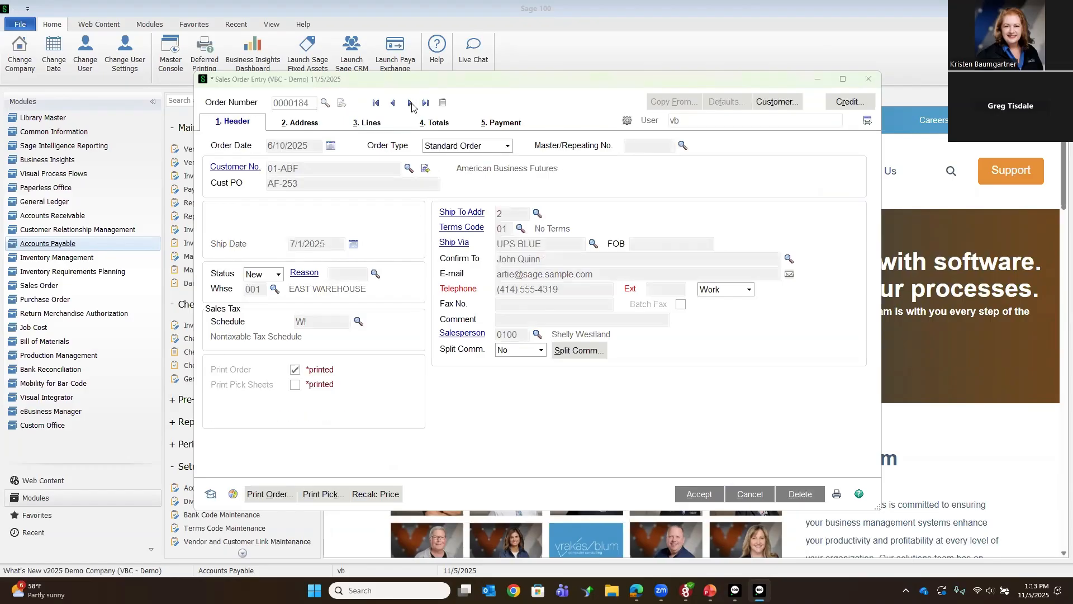
left_click(695, 416)
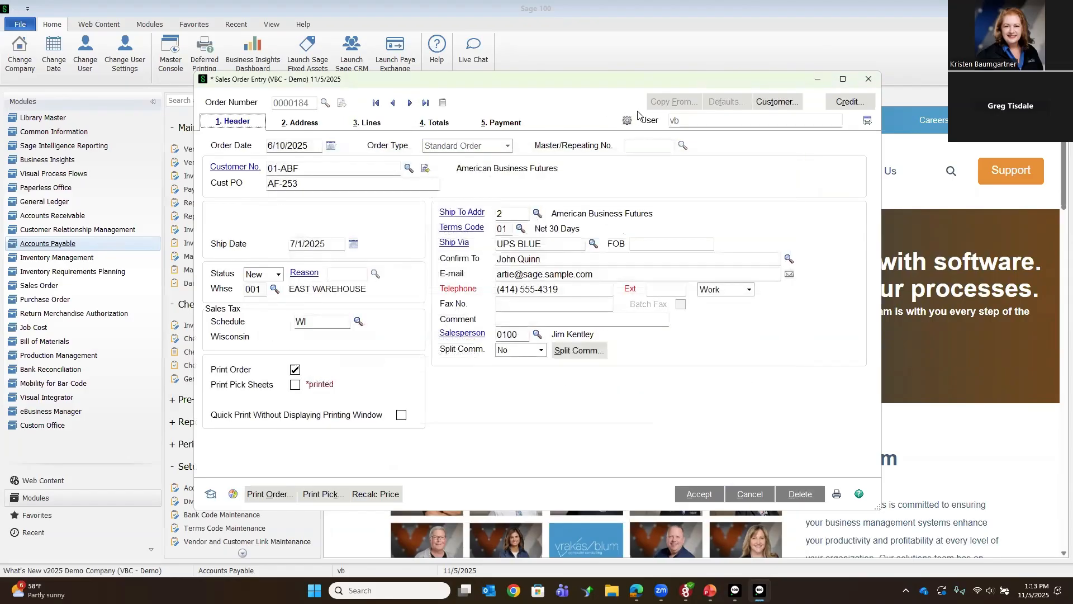
Step: Open the order's audit activity, view the details of the 11/5/2025 13:13:05 change and close the detail window
left_click(627, 121)
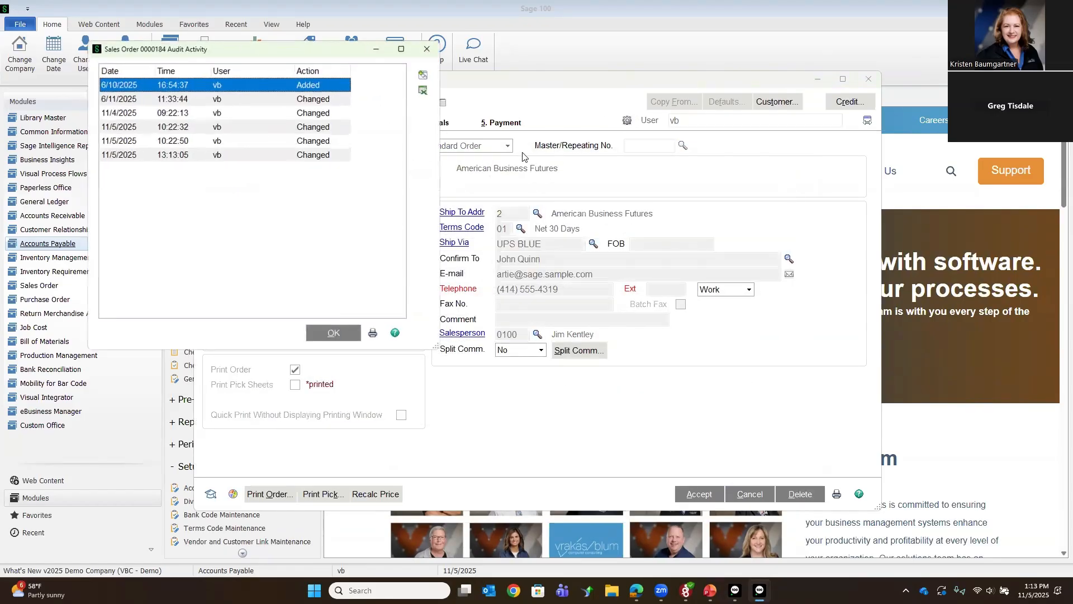
left_click(235, 158)
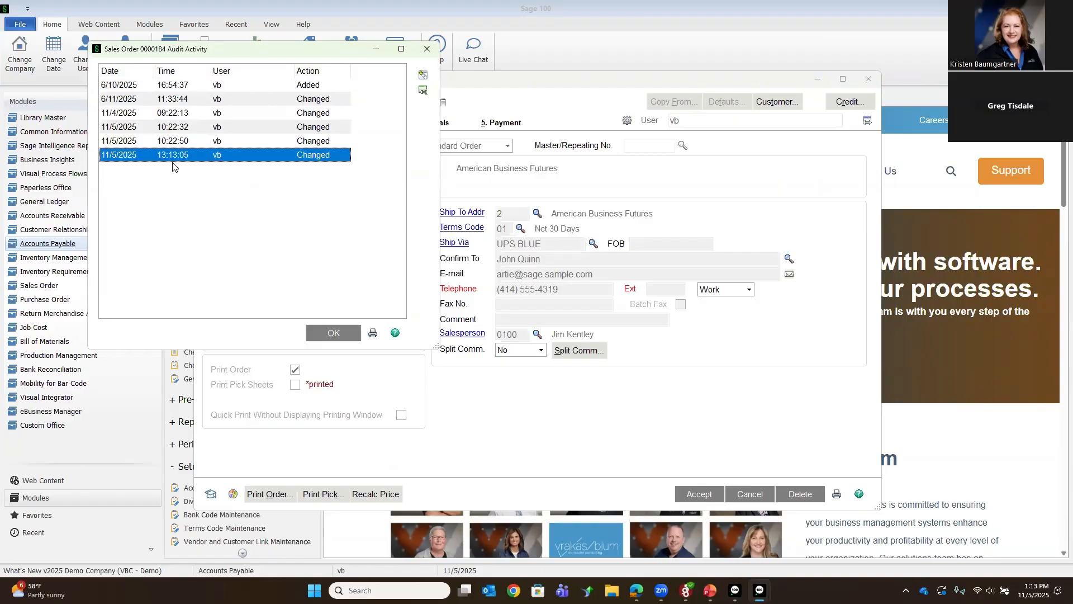
left_click(423, 75)
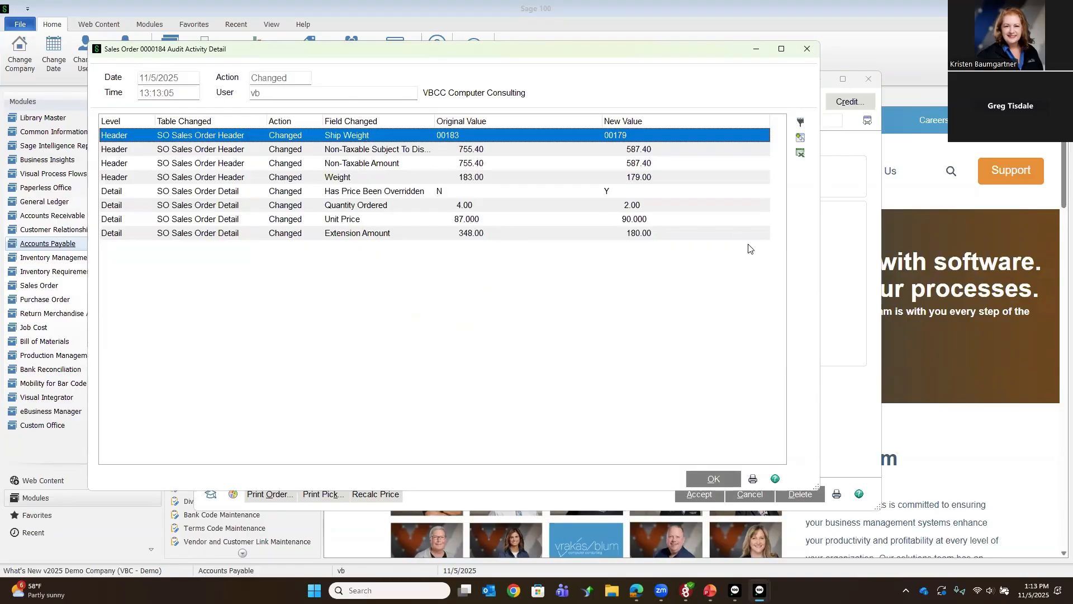
left_click(707, 481)
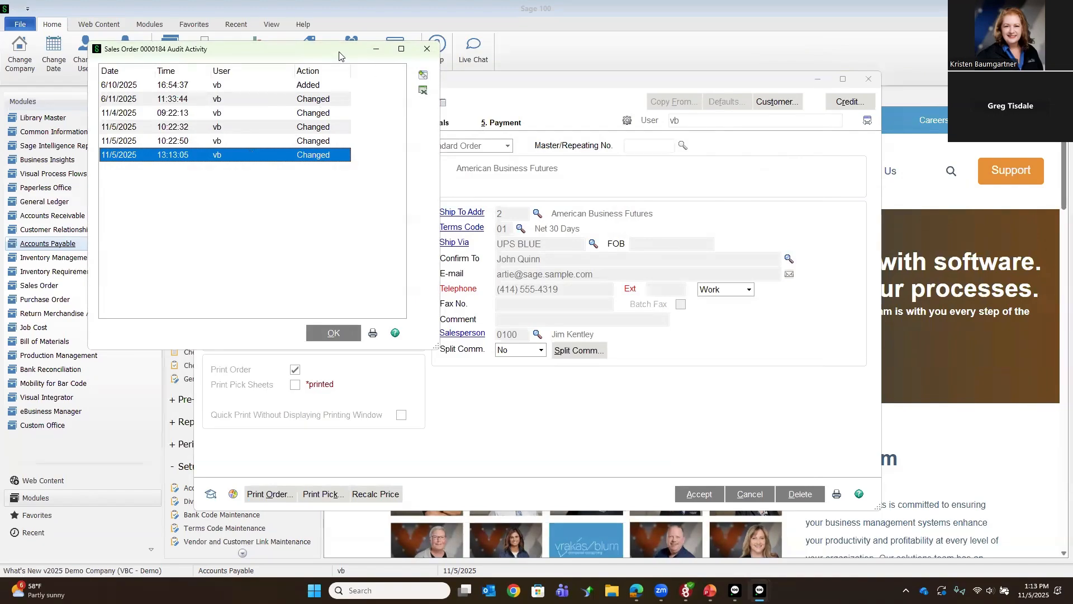
Step: Close the order's audit activity, accept the American Business Futures sales order and close Sales Order Entry
left_click_drag(340, 56, 341, 102)
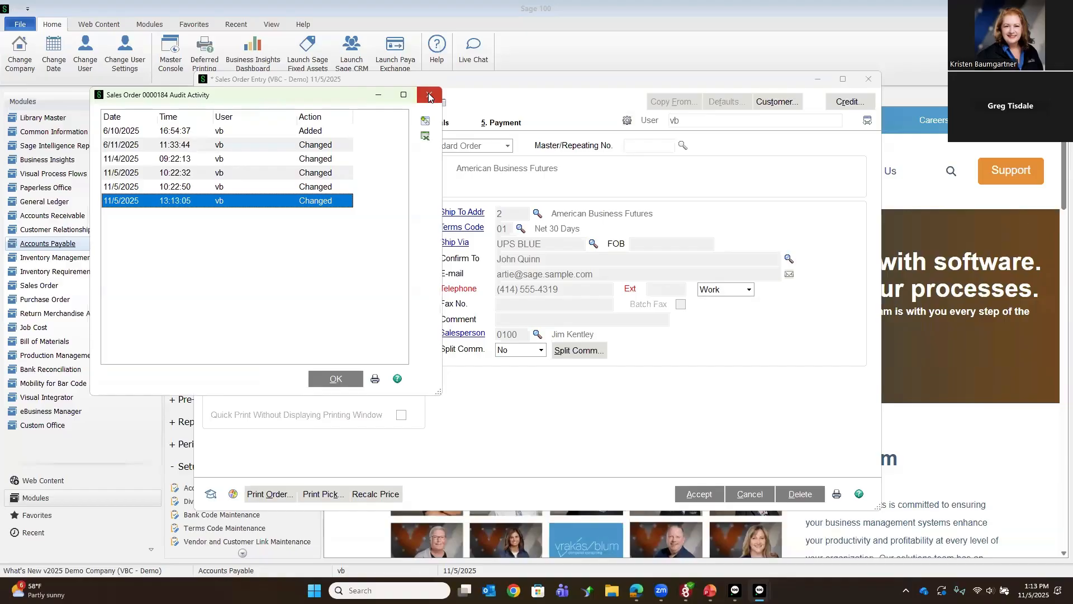
left_click(428, 97)
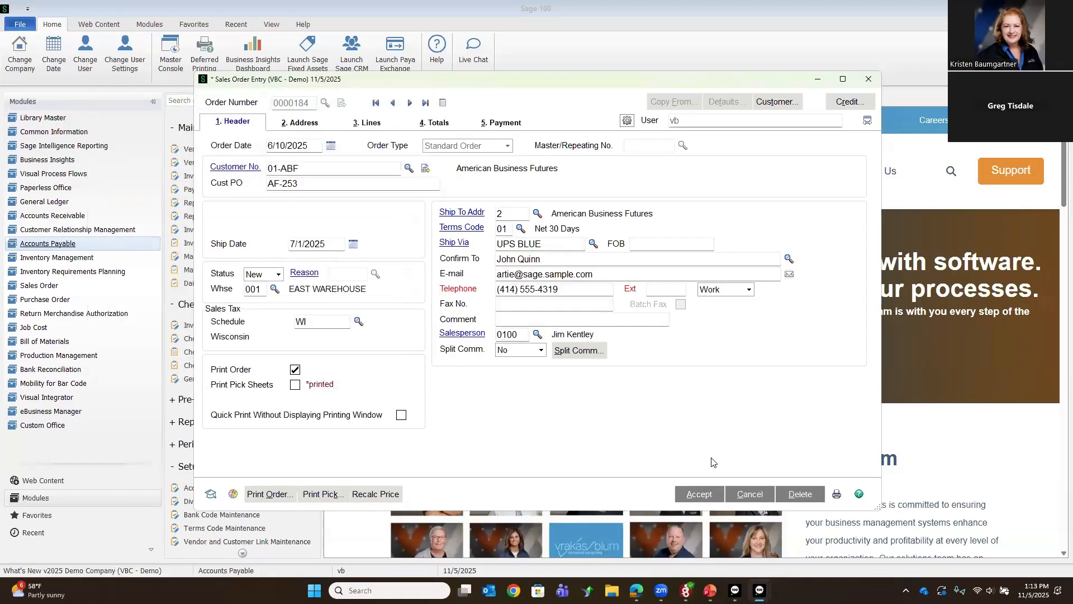
left_click(701, 498)
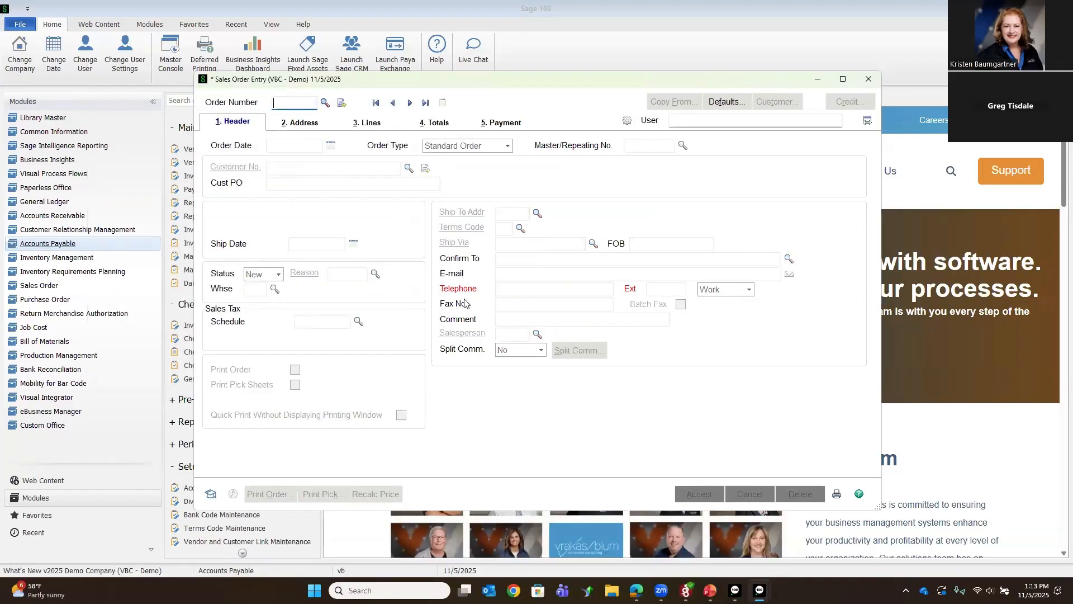
left_click(869, 79)
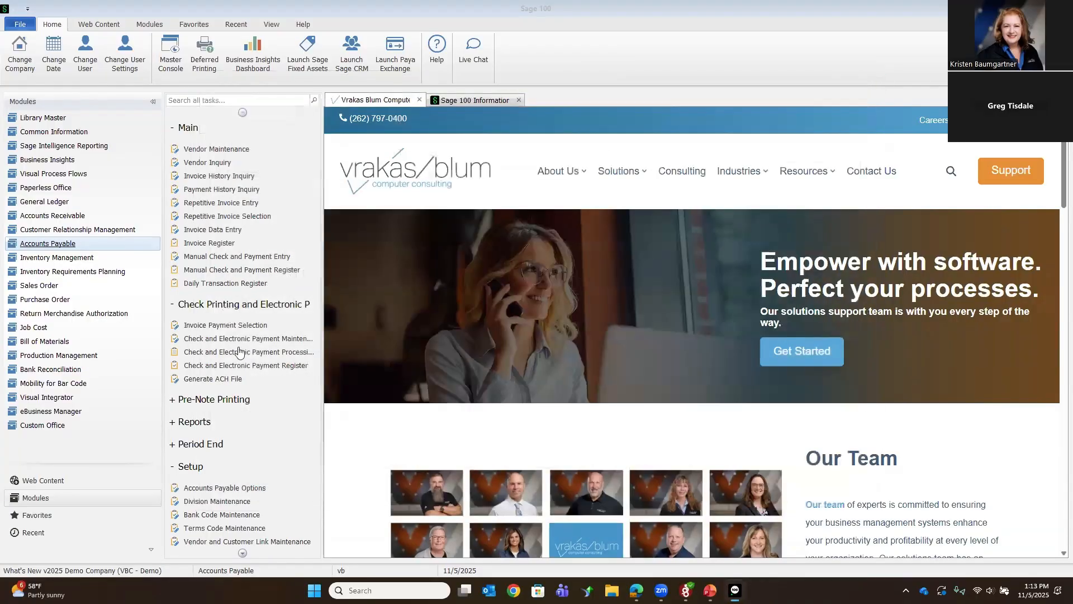
Step: Open the Sales Order Audit Report from the Sales Order module's reports, review its print and selection options and close it
left_click(201, 424)
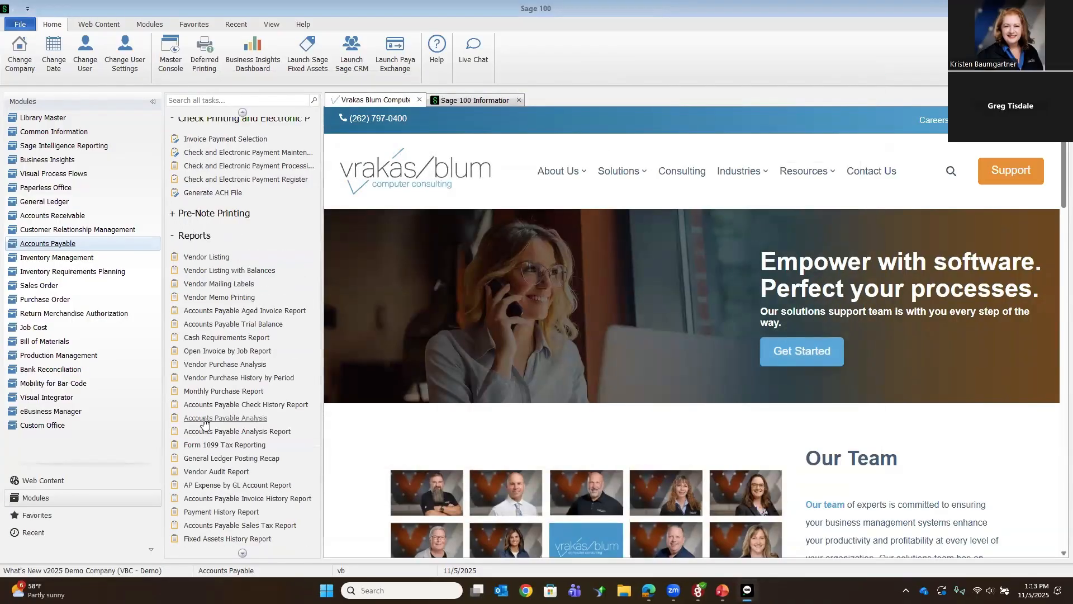
scroll(209, 391, "down", 5)
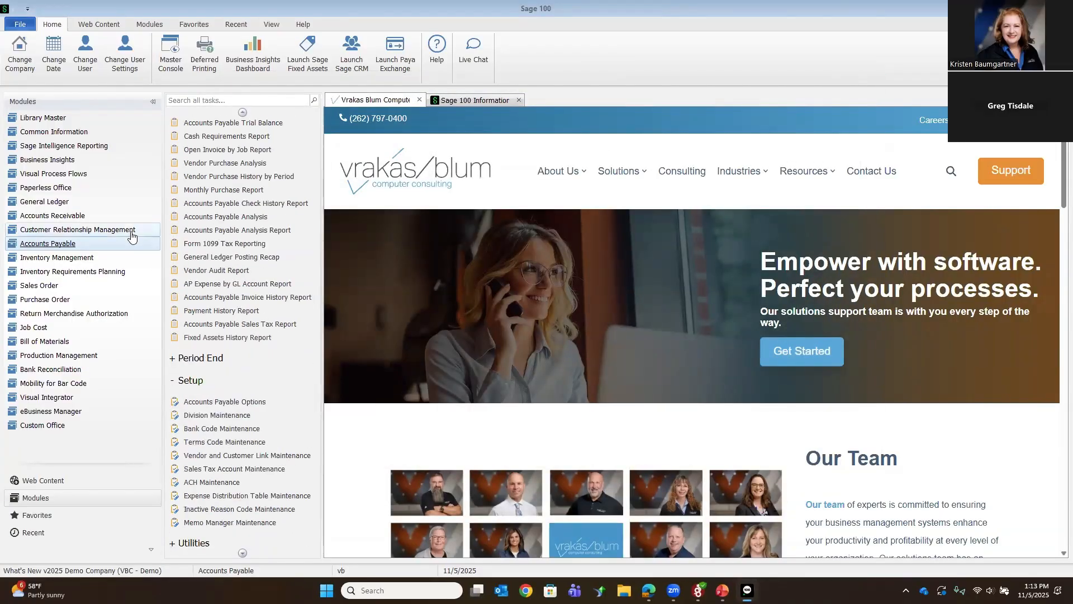
left_click(42, 291)
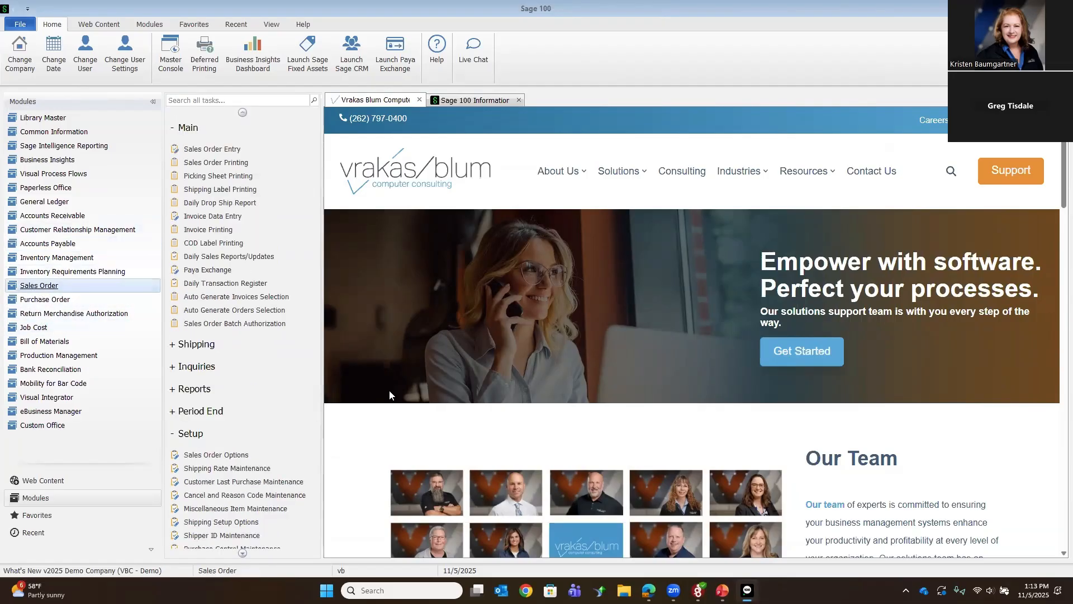
scroll(229, 470, "down", 3)
left_click(200, 307)
scroll(215, 358, "down", 6)
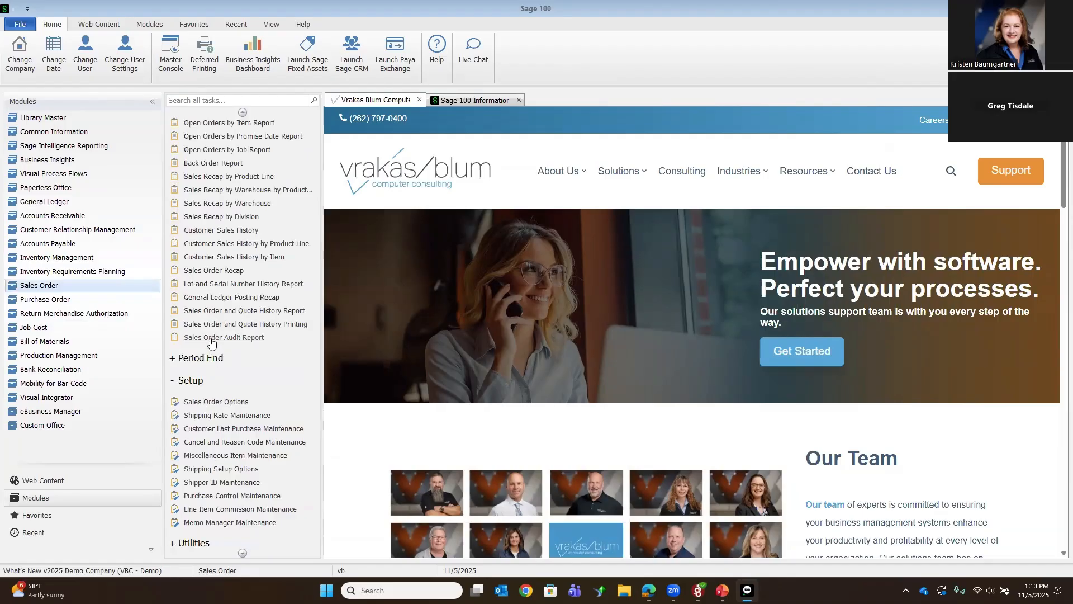
left_click(211, 338)
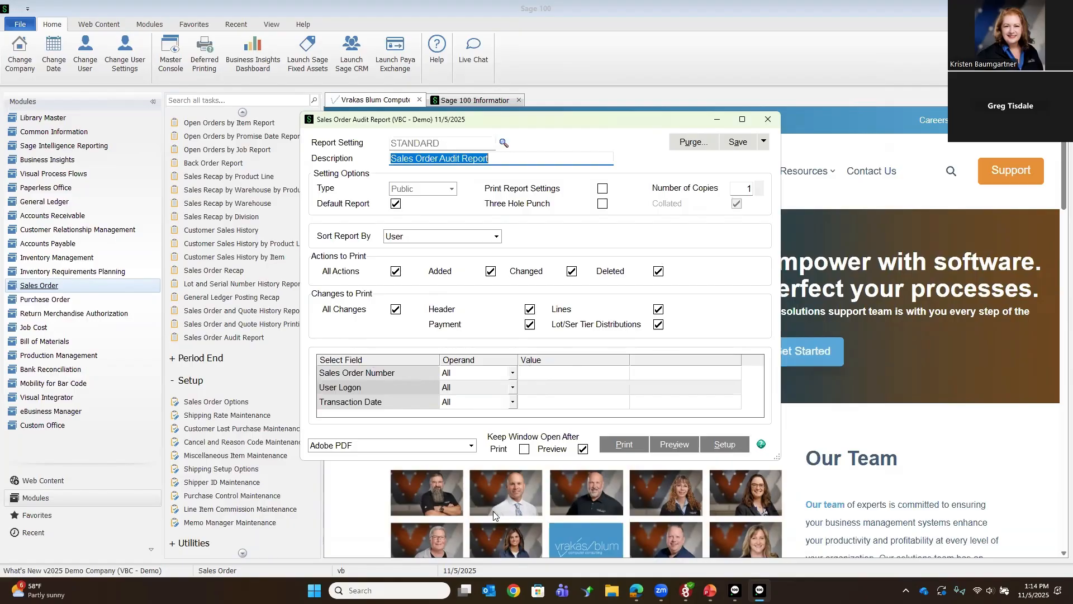
left_click(768, 118)
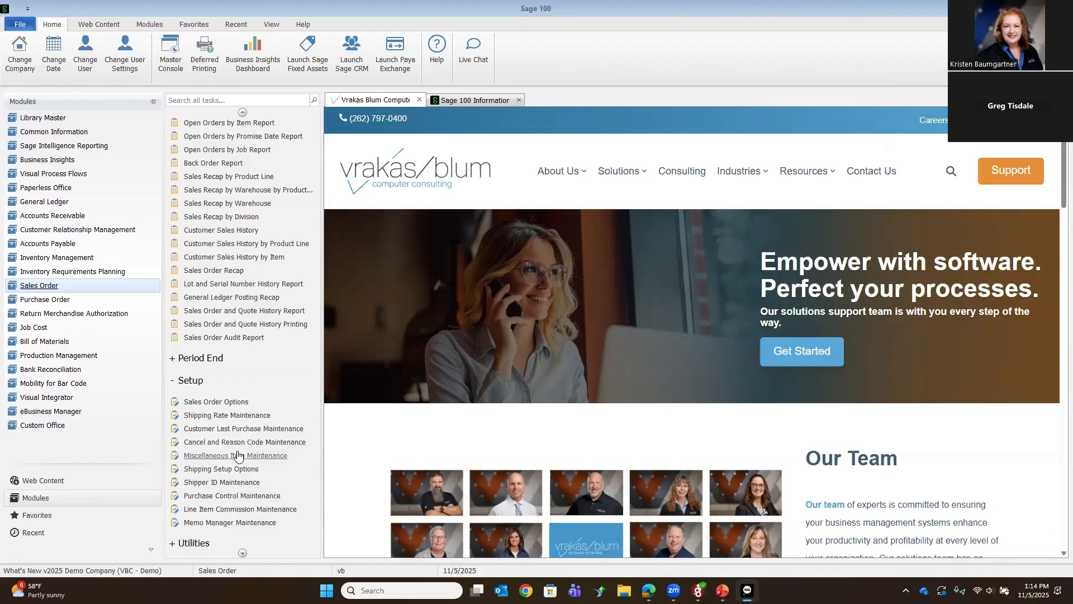
Step: Open the Sales Order and Quote History Inquiry and display the last order on file
scroll(239, 456, "down", 1)
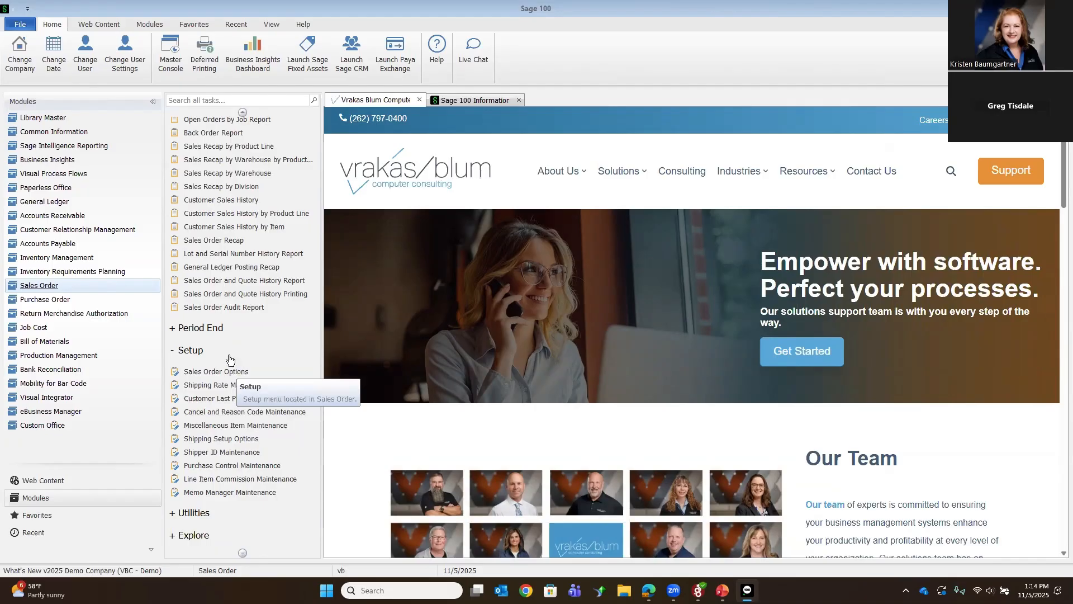
scroll(227, 366, "up", 4)
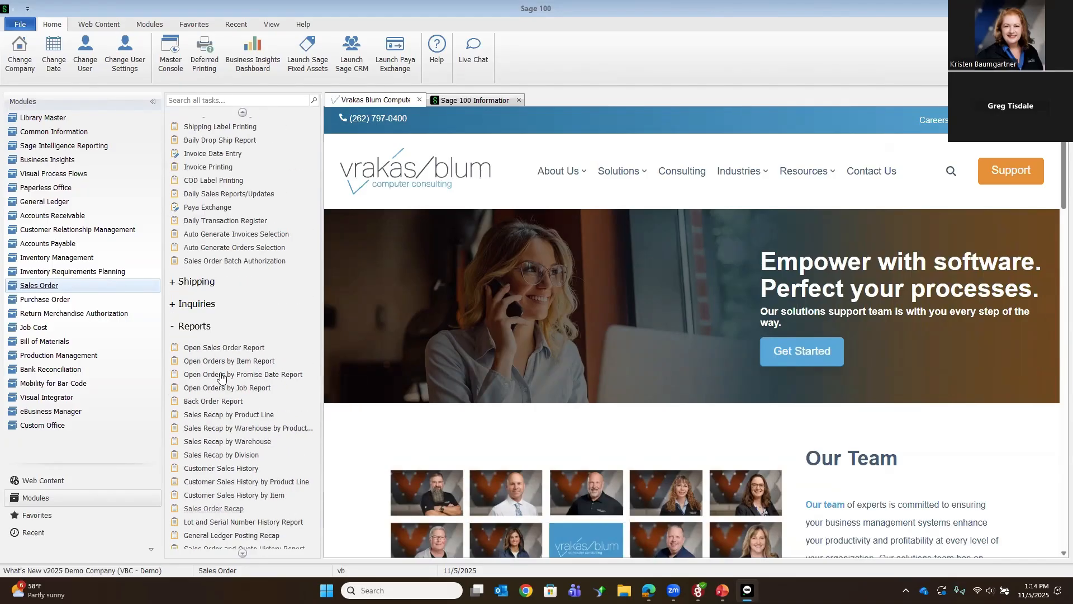
left_click(194, 305)
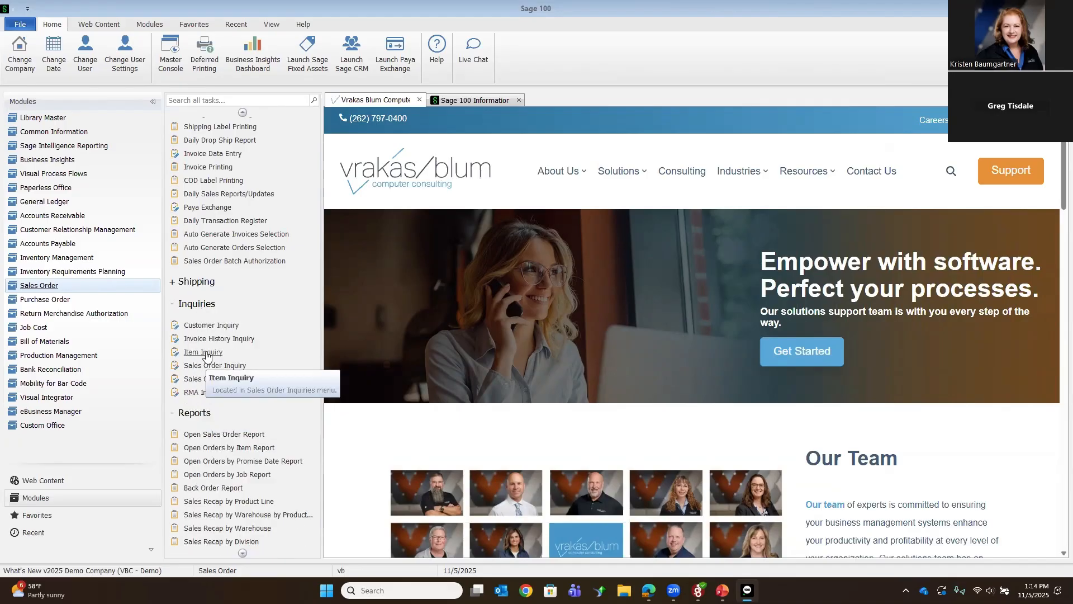
left_click(202, 381)
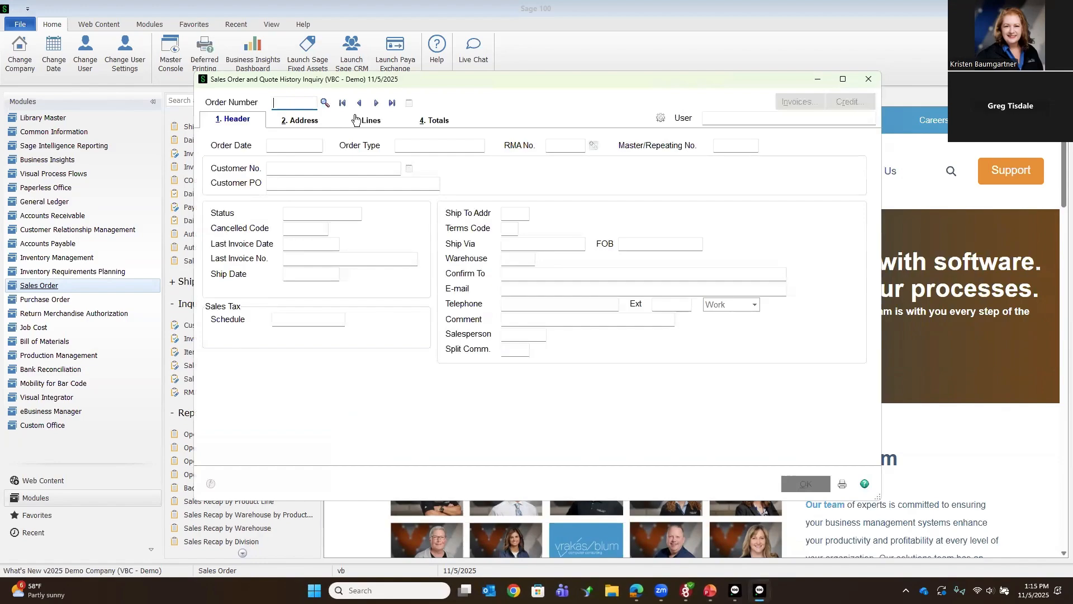
left_click(392, 103)
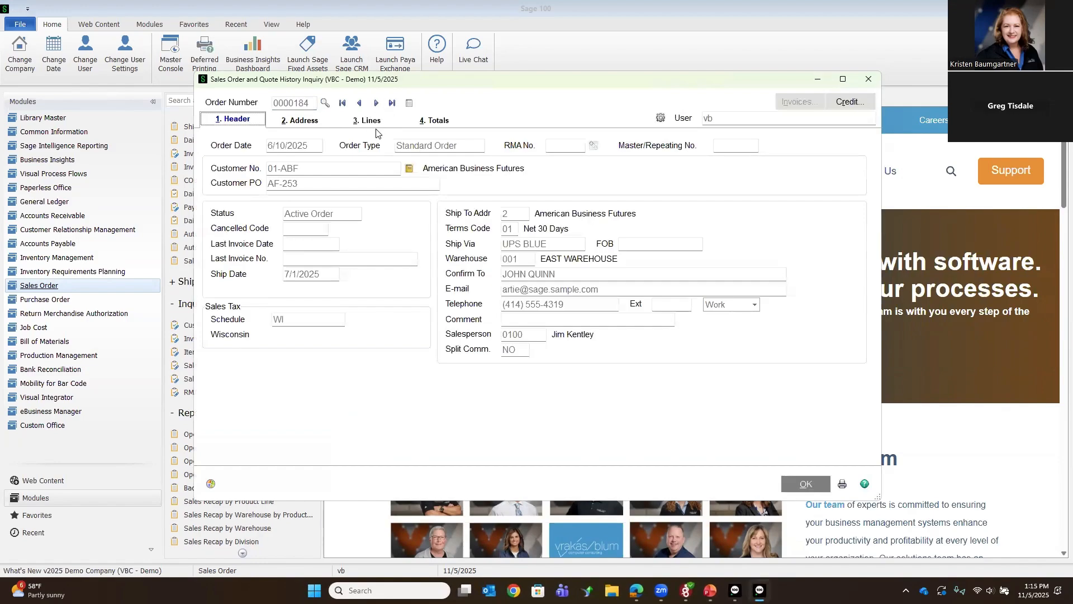
Step: View the displayed order's audit activity from the history inquiry, then close the audit list and the inquiry
left_click(660, 120)
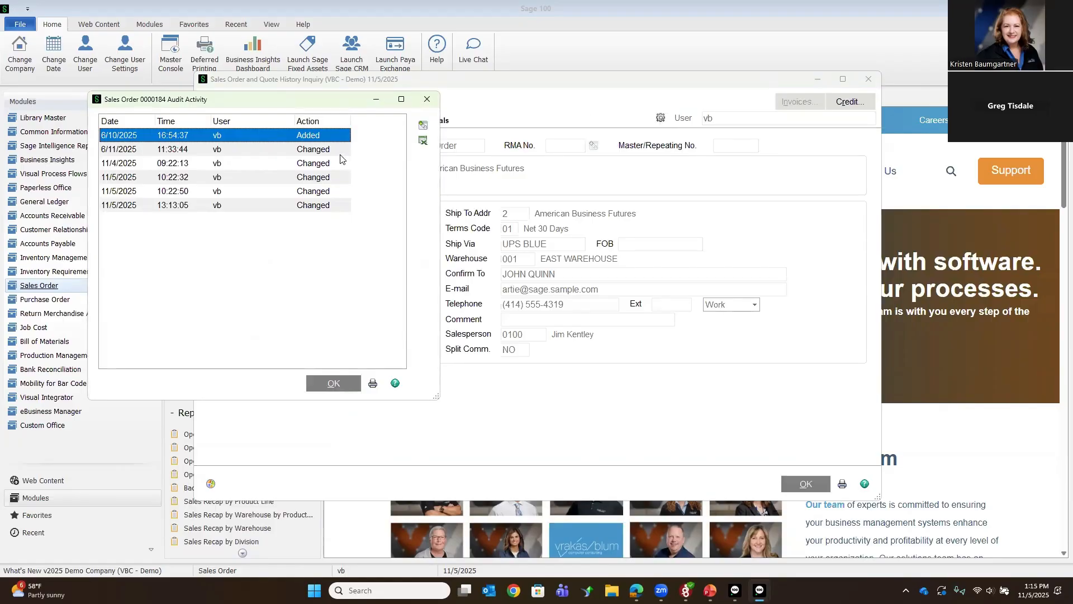
left_click(332, 387)
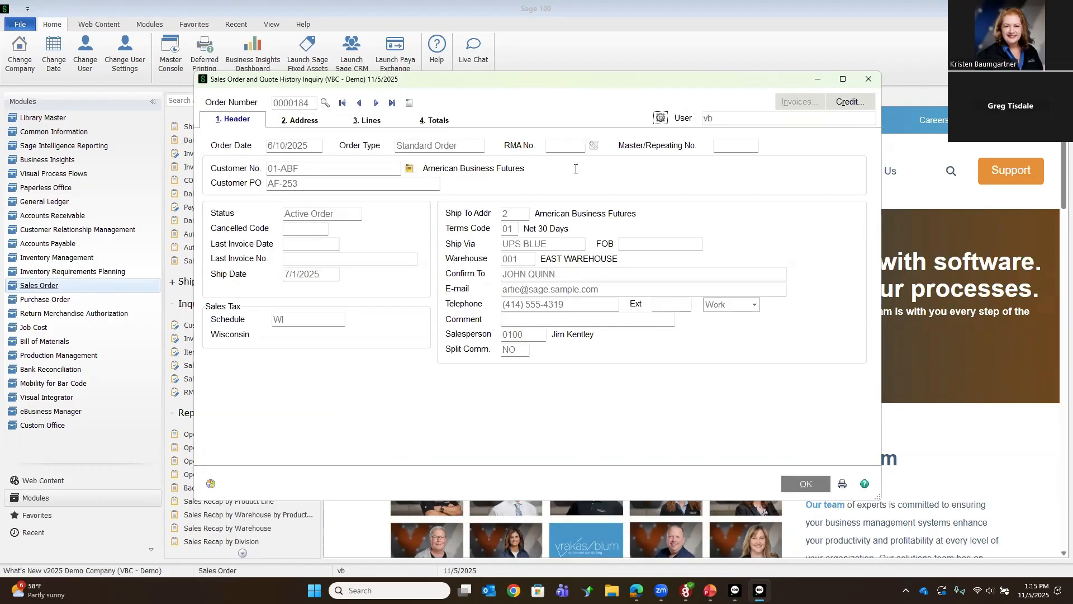
left_click(661, 119)
left_click(806, 490)
left_click(869, 80)
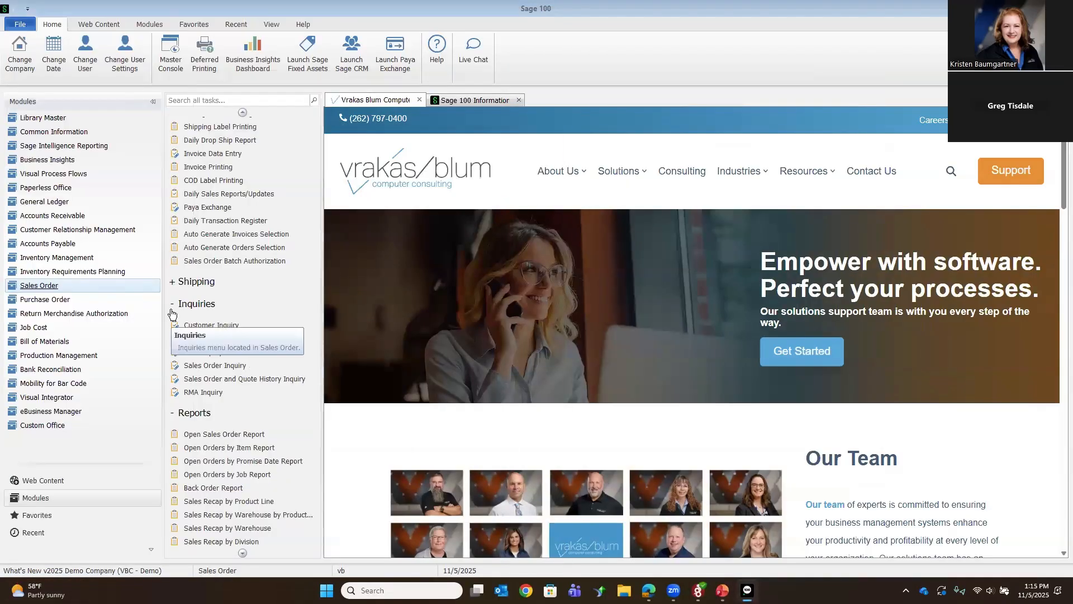
Step: Review the purchase order audit and history settings in Purchase Order Options and accept them
left_click(32, 302)
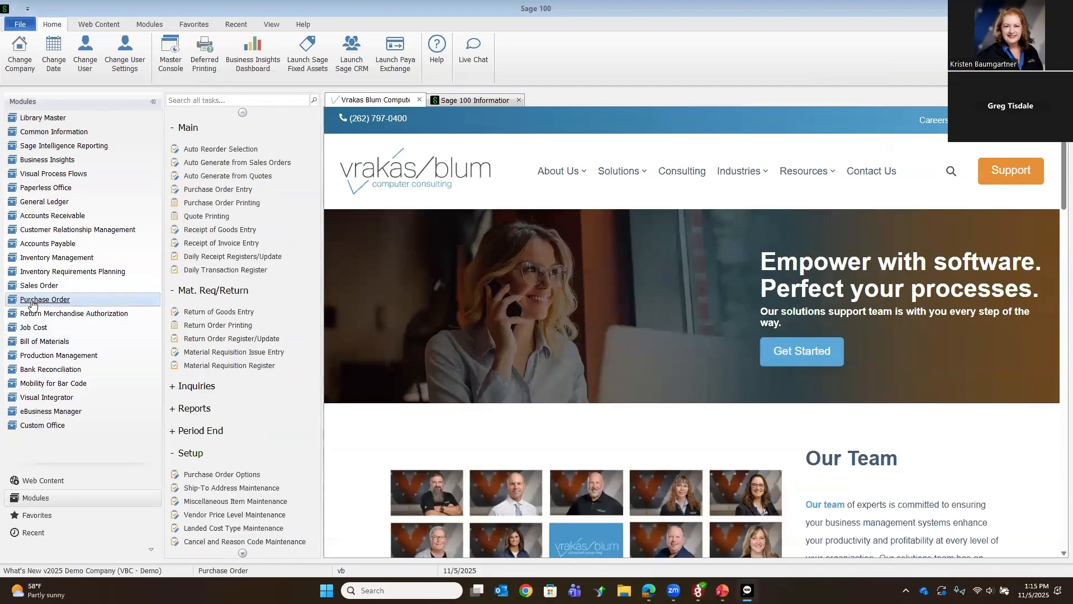
left_click(203, 475)
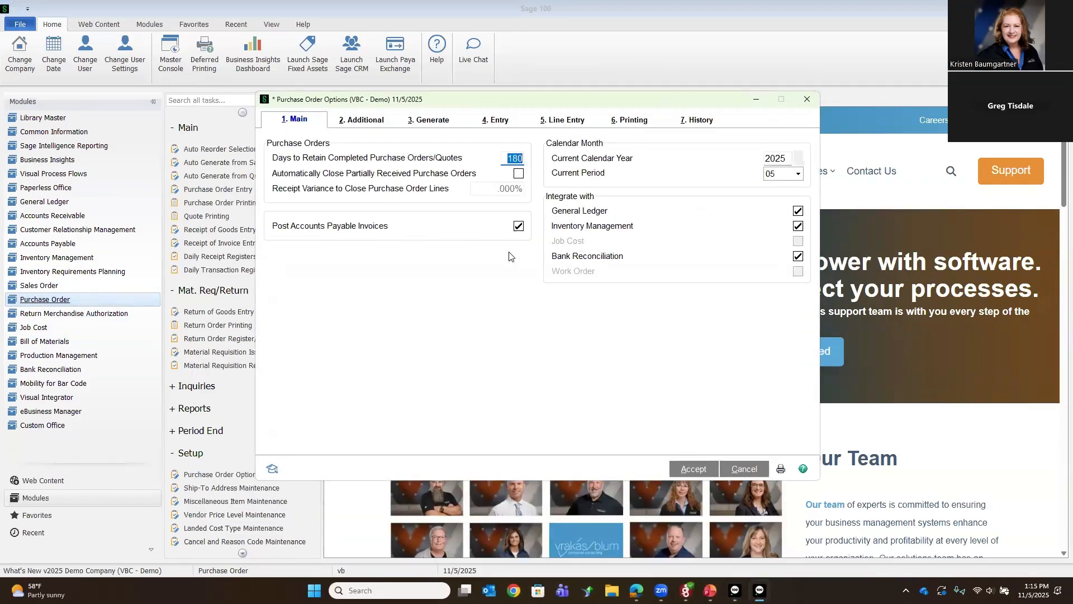
left_click(697, 120)
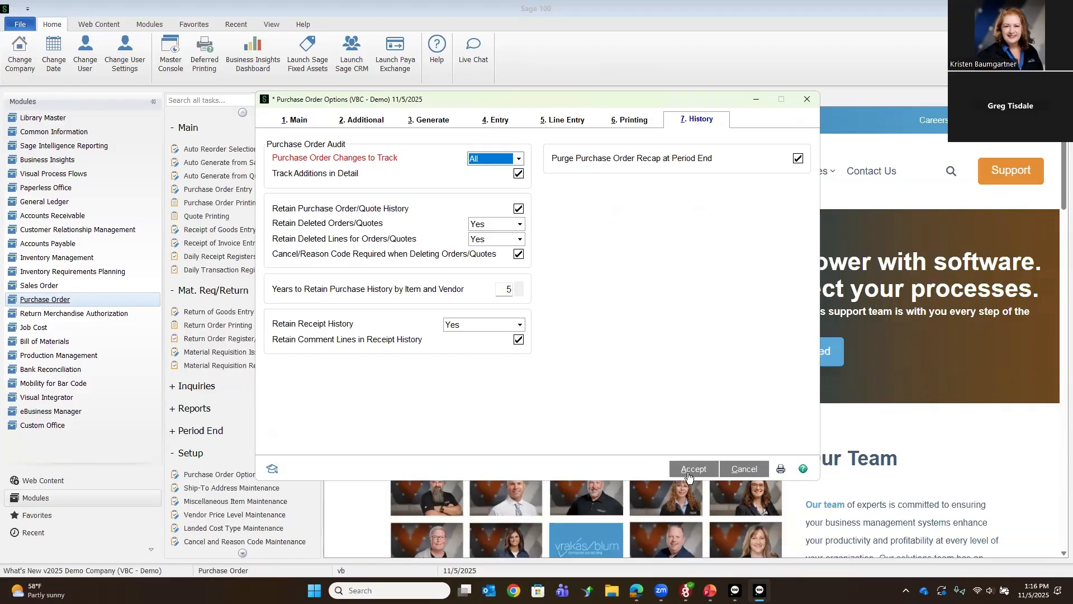
left_click(689, 474)
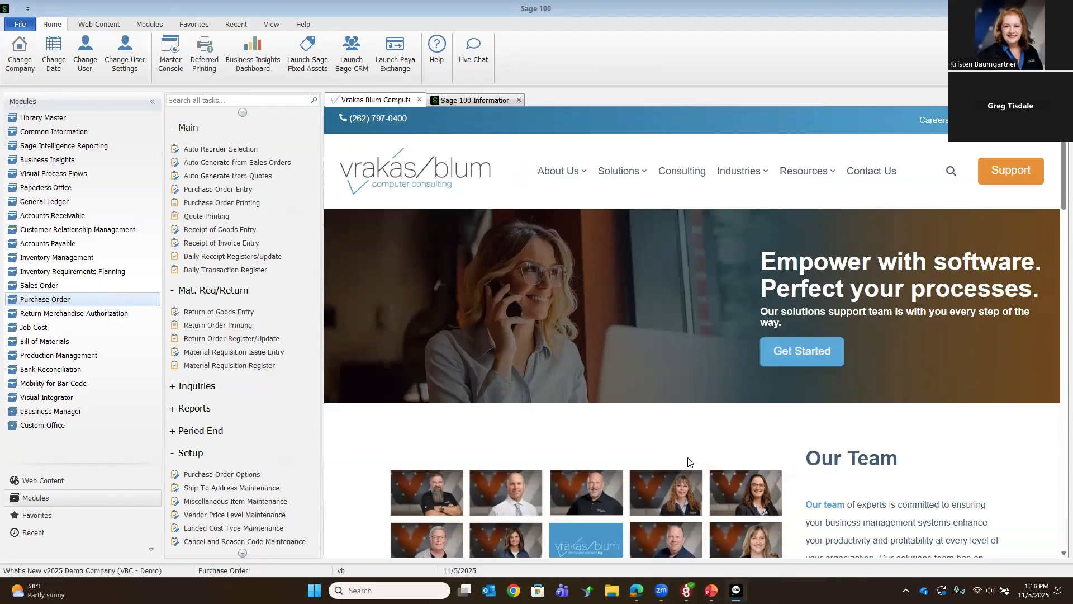
Step: Open Purchase Order Entry and display the last purchase order, for vendor Stevens Supply
left_click(202, 189)
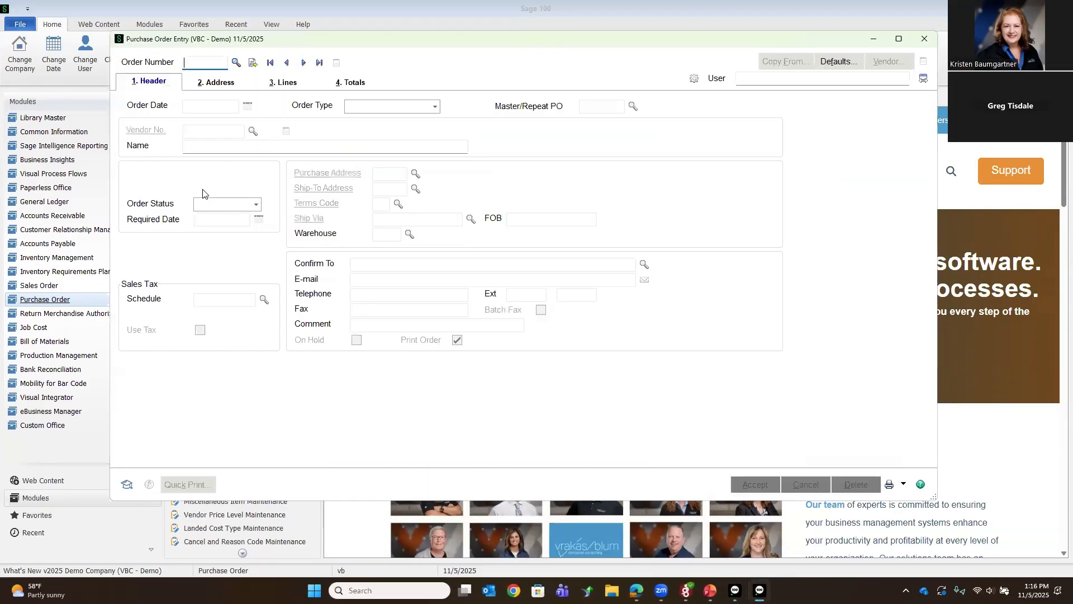
left_click(319, 62)
left_click(498, 227)
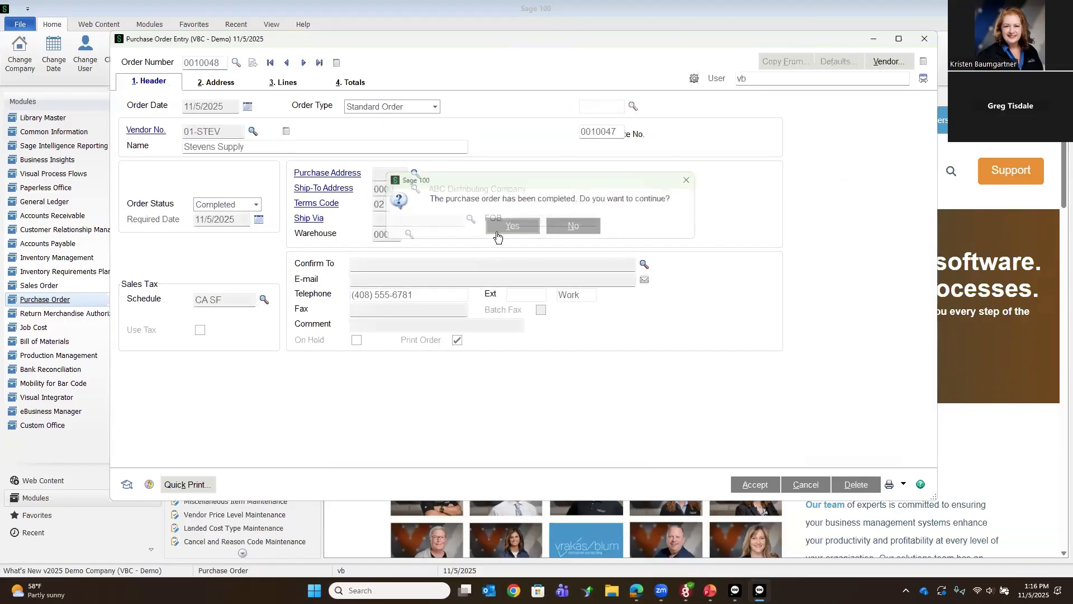
Step: View the details of the purchase order's 11/5/2025 10:35:31 audit change, then close the audit windows and Purchase Order Entry
left_click(694, 78)
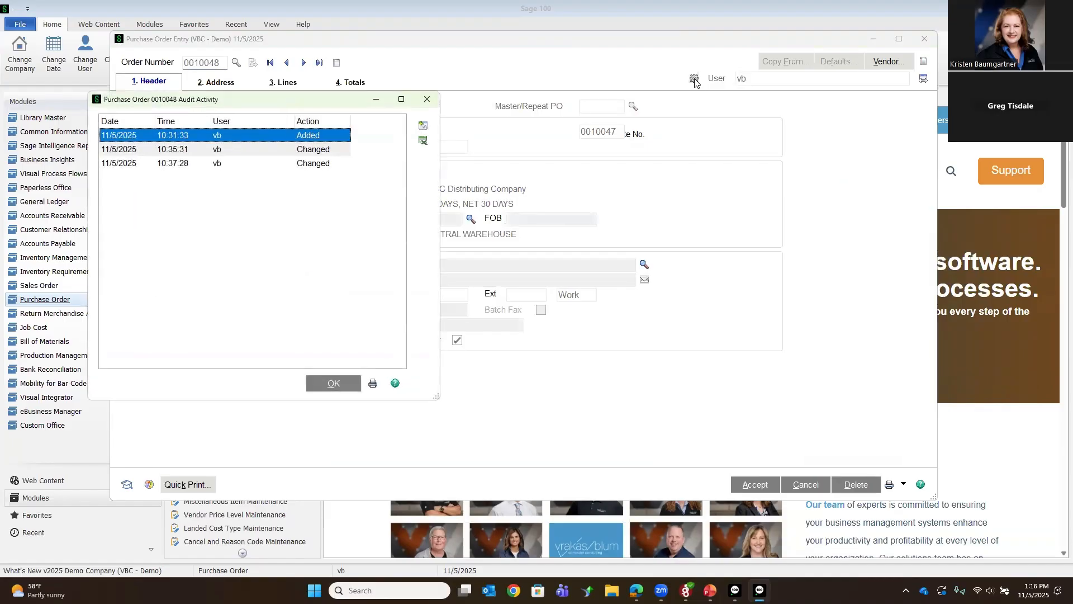
left_click(243, 152)
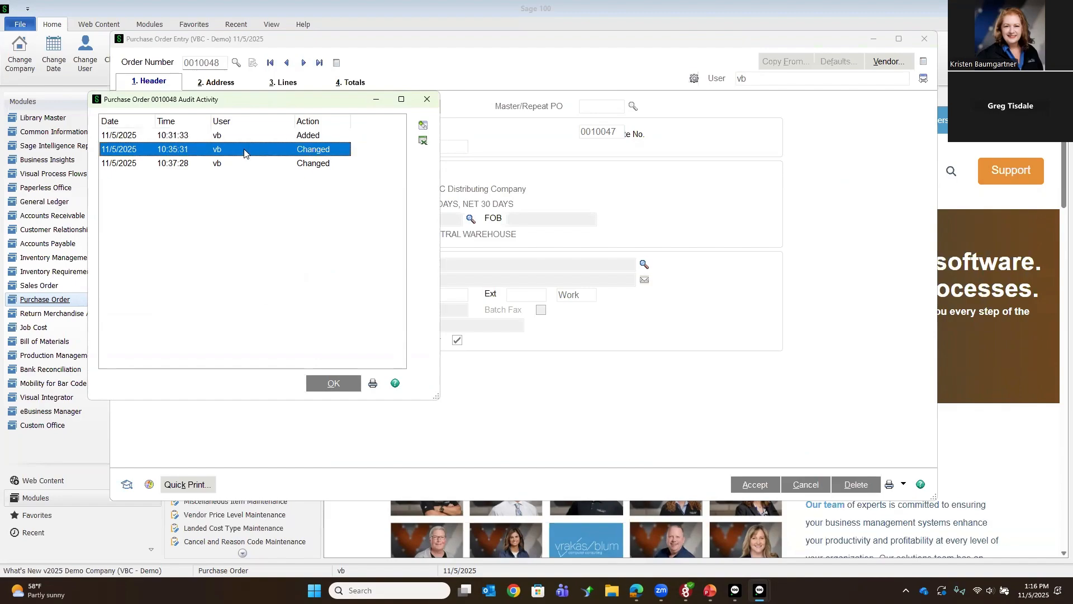
left_click(421, 127)
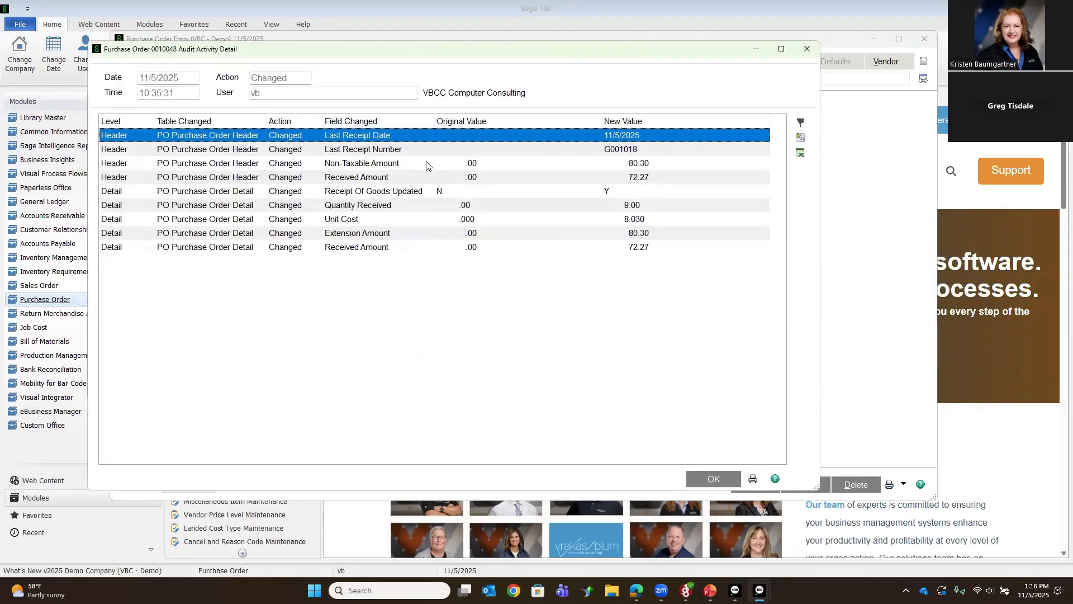
left_click(692, 486)
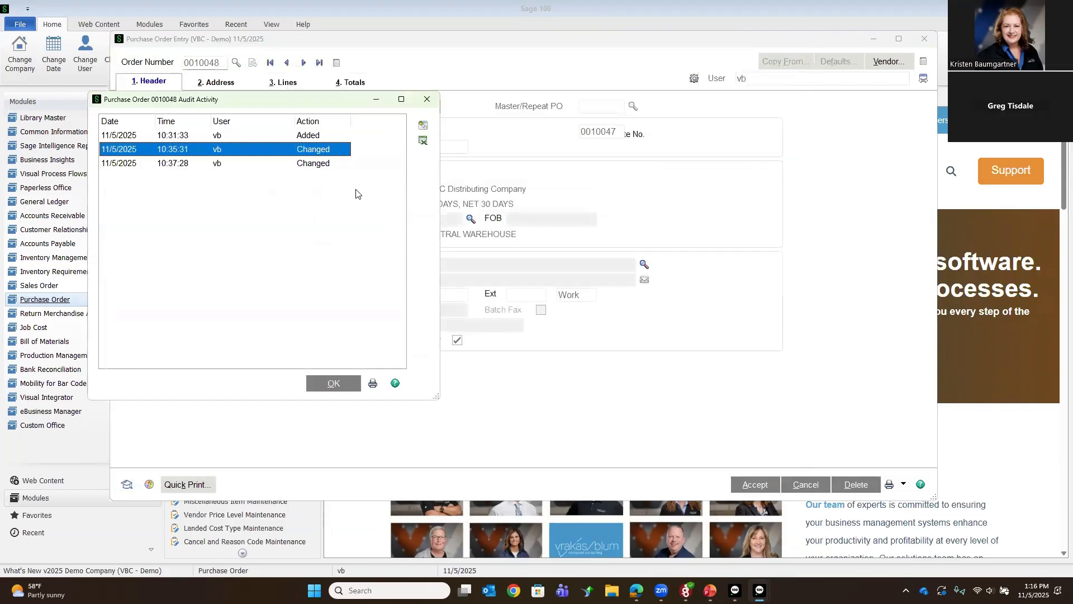
left_click(331, 385)
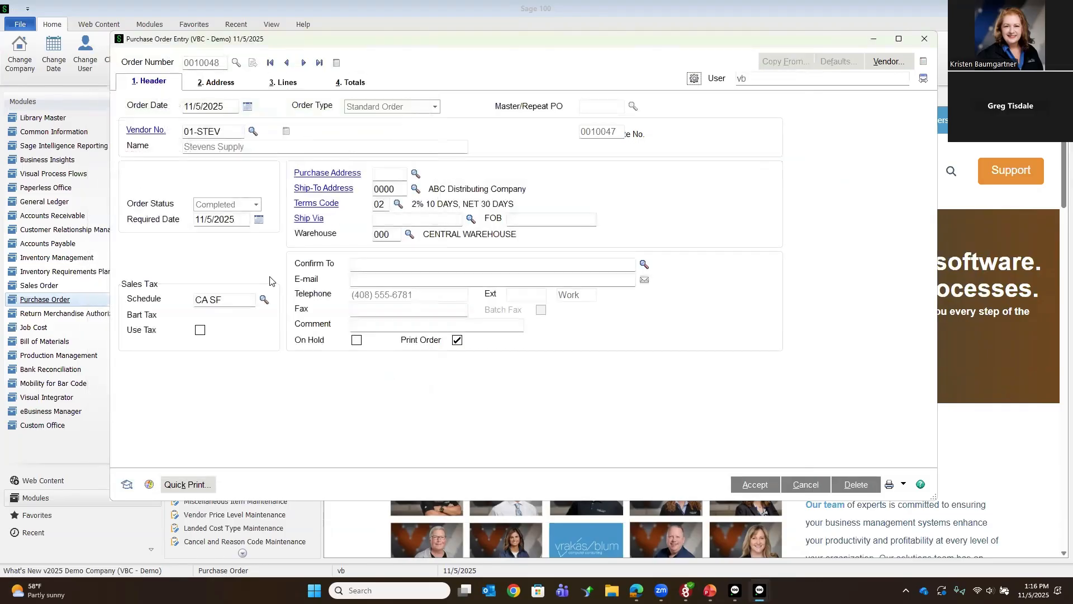
left_click(924, 40)
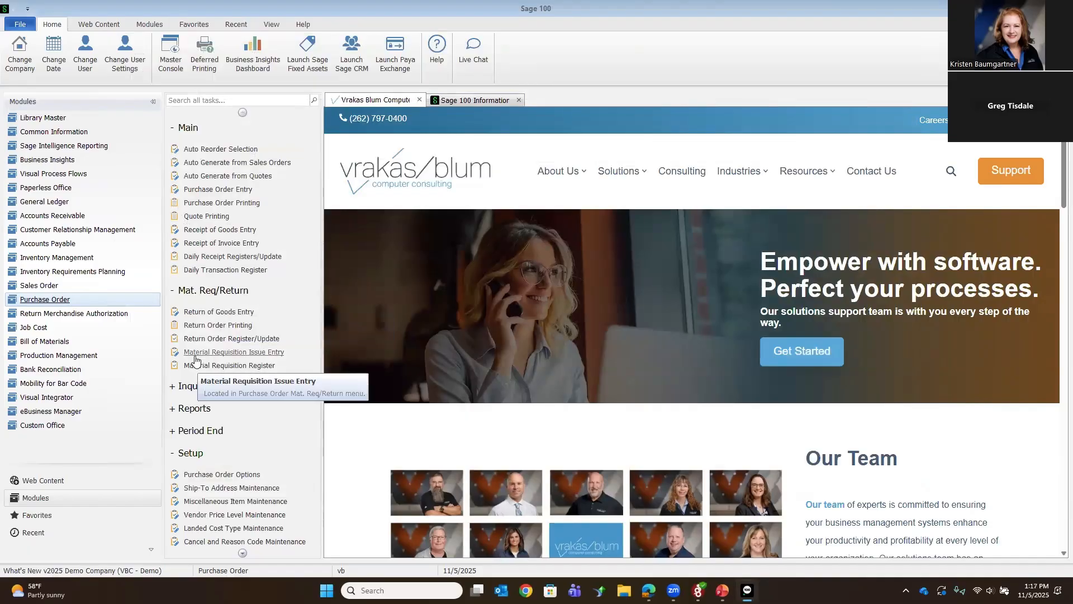
Step: Open the Purchase Order Audit Report from the module's reports, review its print and selection options and close it
scroll(204, 425, "down", 2)
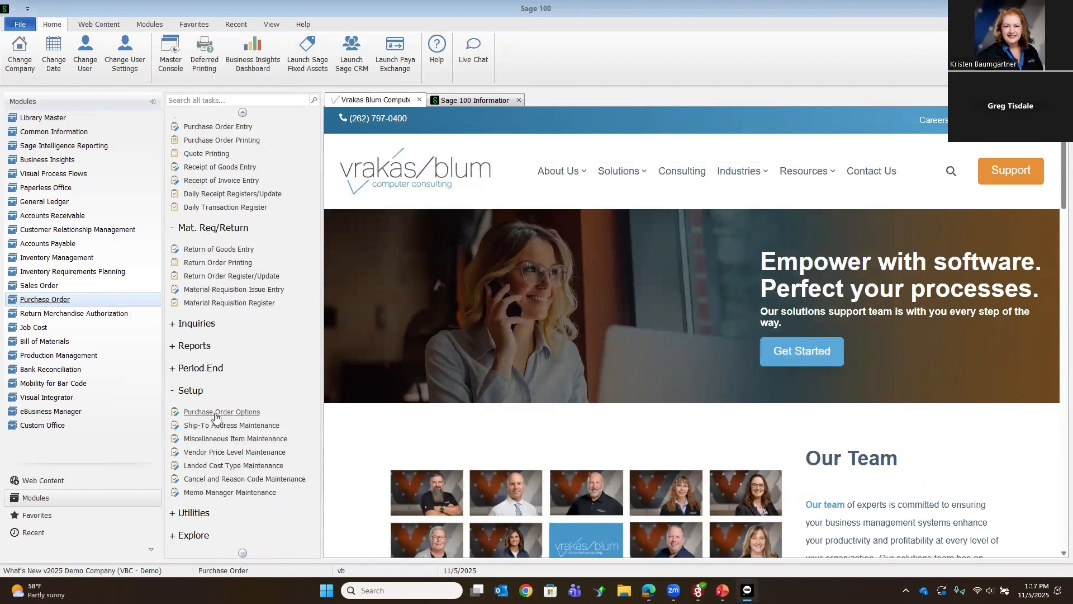
scroll(218, 390, "up", 2)
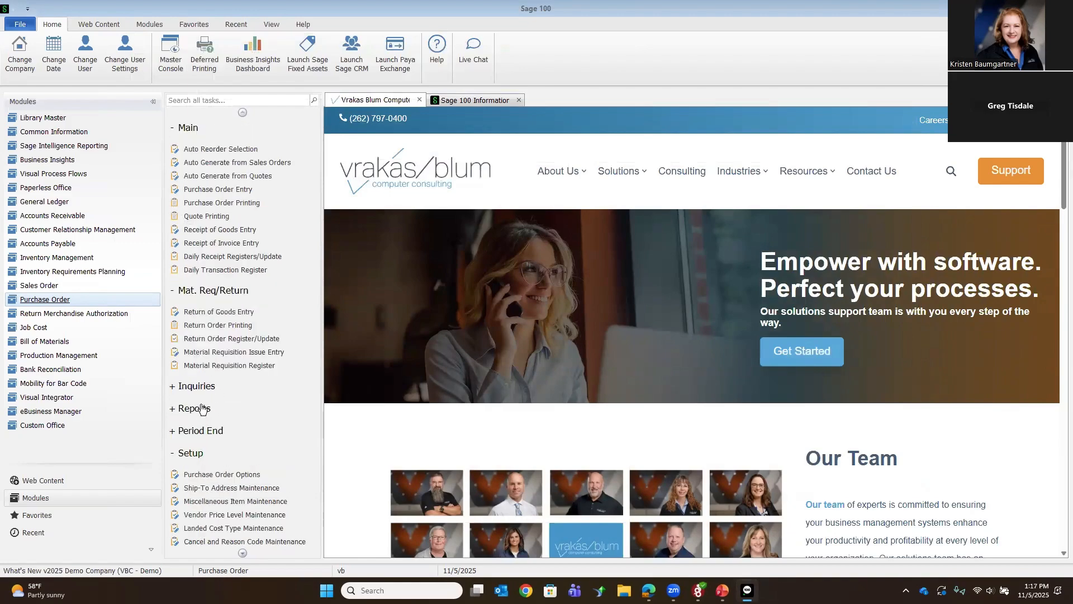
left_click(201, 408)
scroll(201, 428, "down", 8)
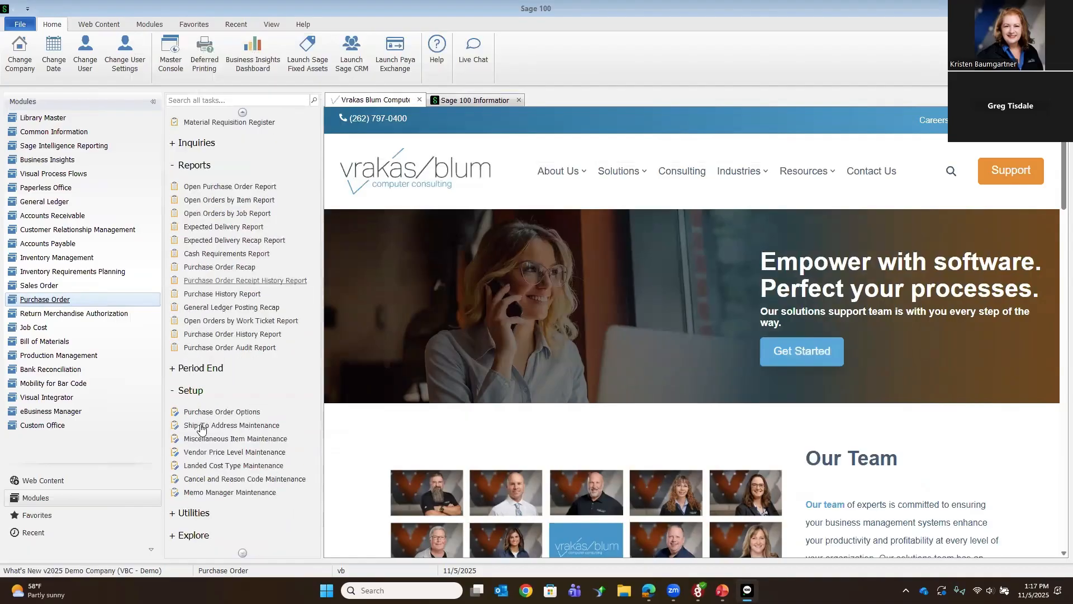
left_click(224, 347)
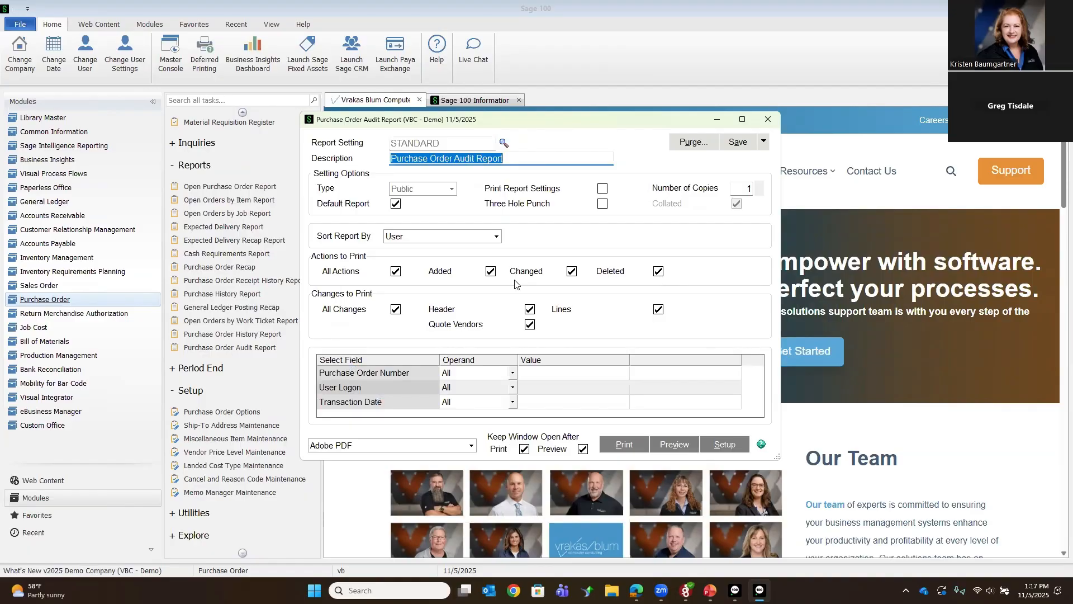
left_click(768, 119)
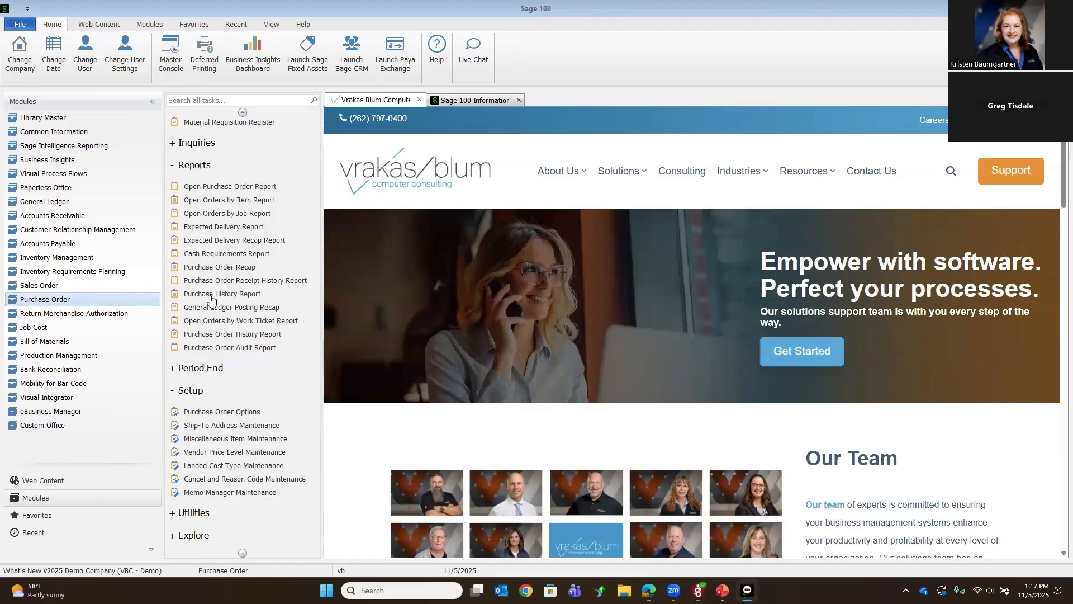
Step: Open Purchase Order Options from the module's setup tasks and go through its settings to the quote defaults in the entry options
scroll(224, 330, "up", 6)
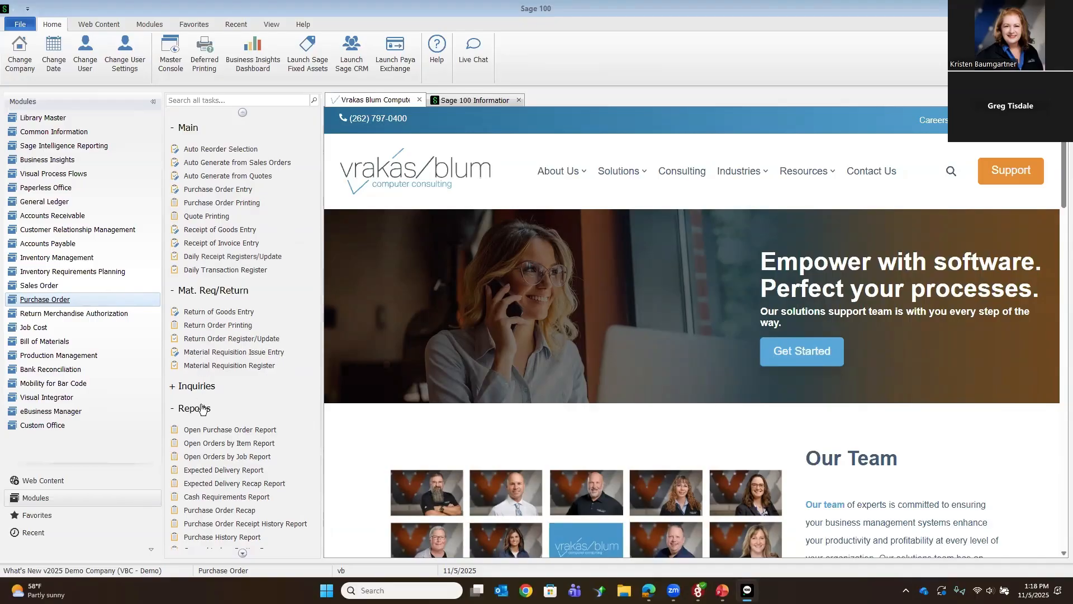
scroll(204, 431, "down", 3)
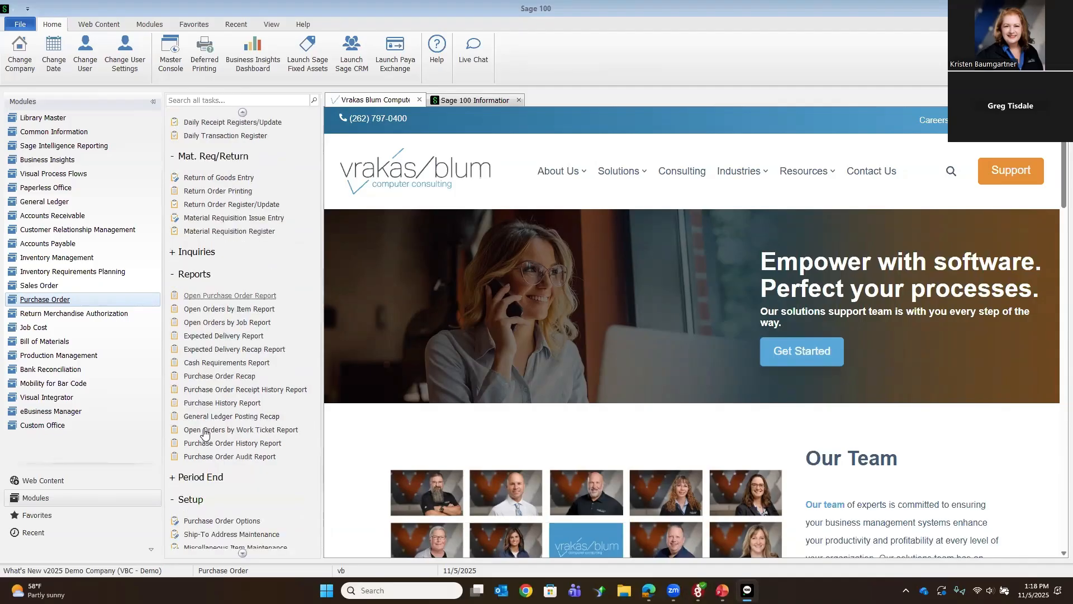
scroll(205, 431, "down", 2)
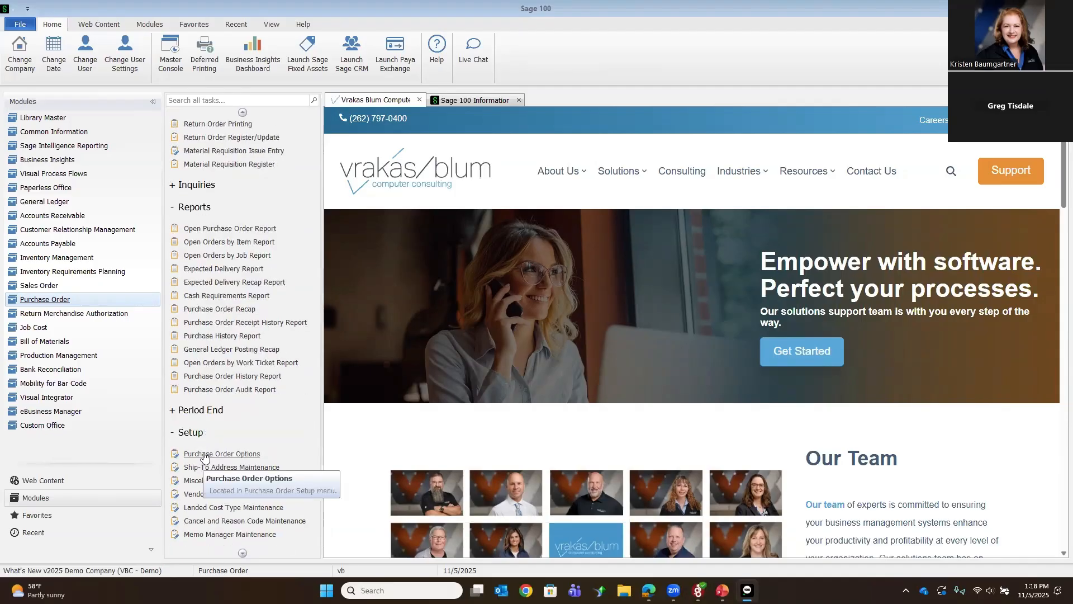
left_click(205, 454)
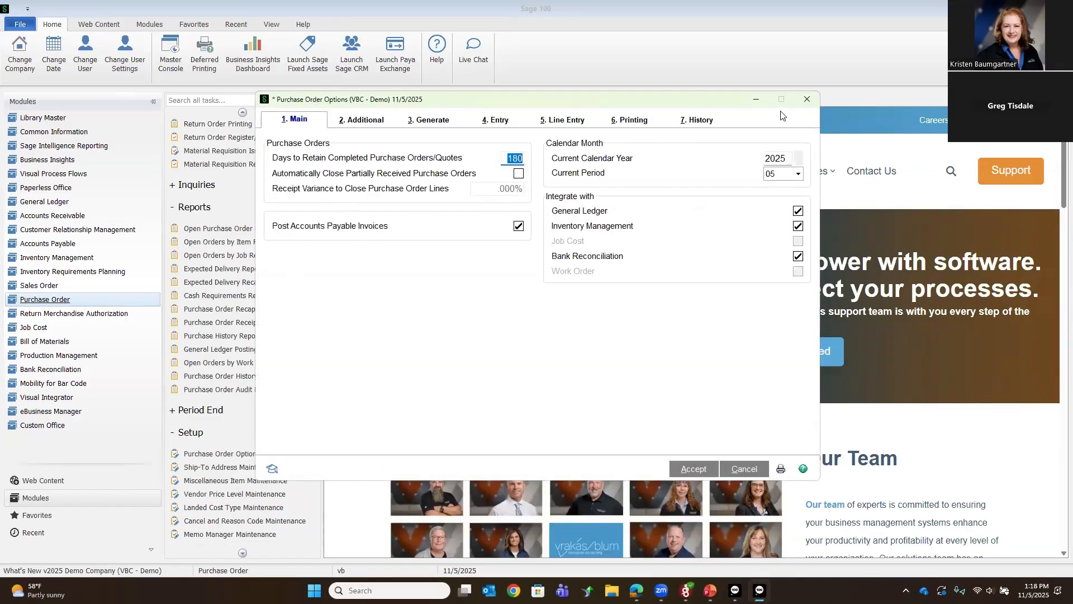
left_click(700, 121)
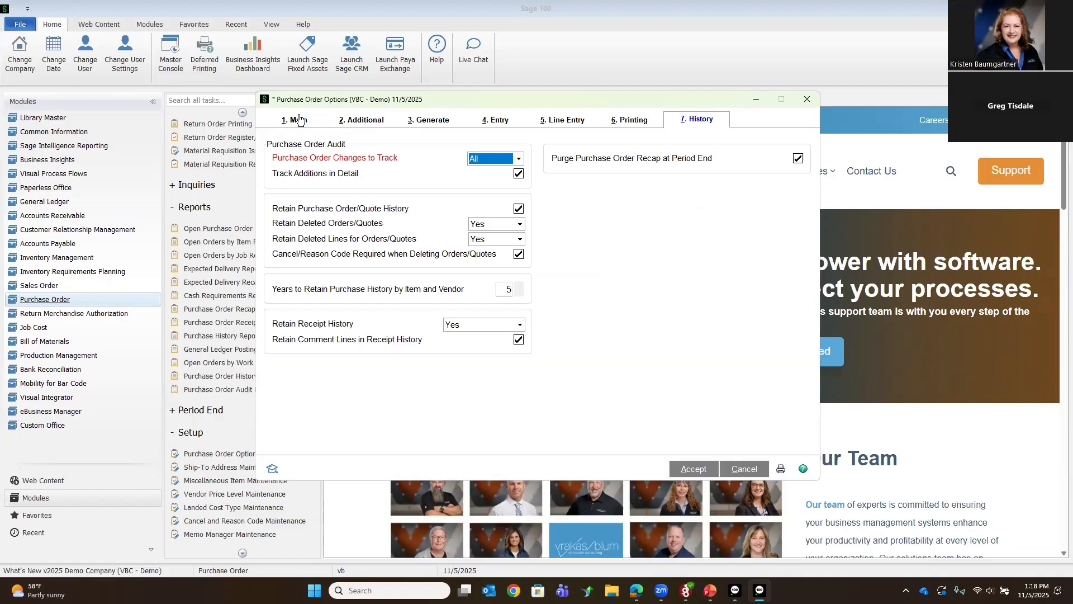
left_click(352, 120)
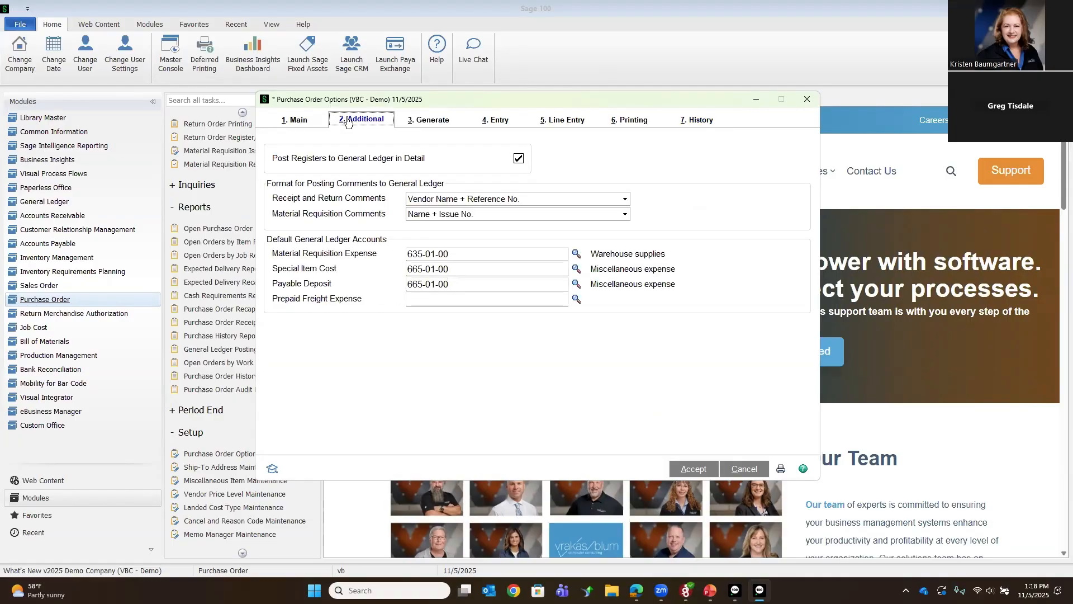
left_click(411, 125)
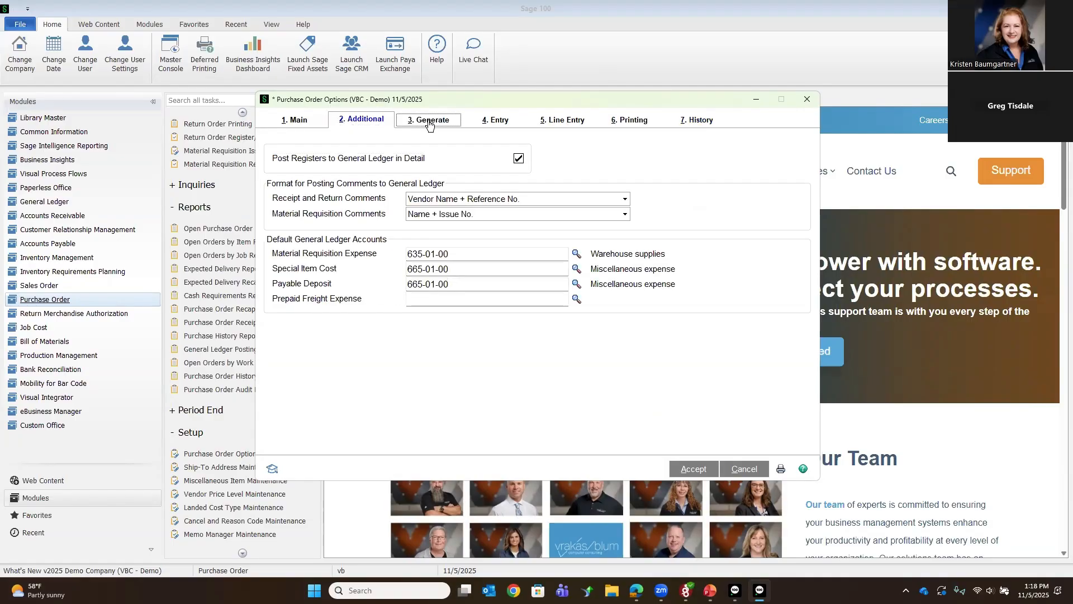
left_click(490, 123)
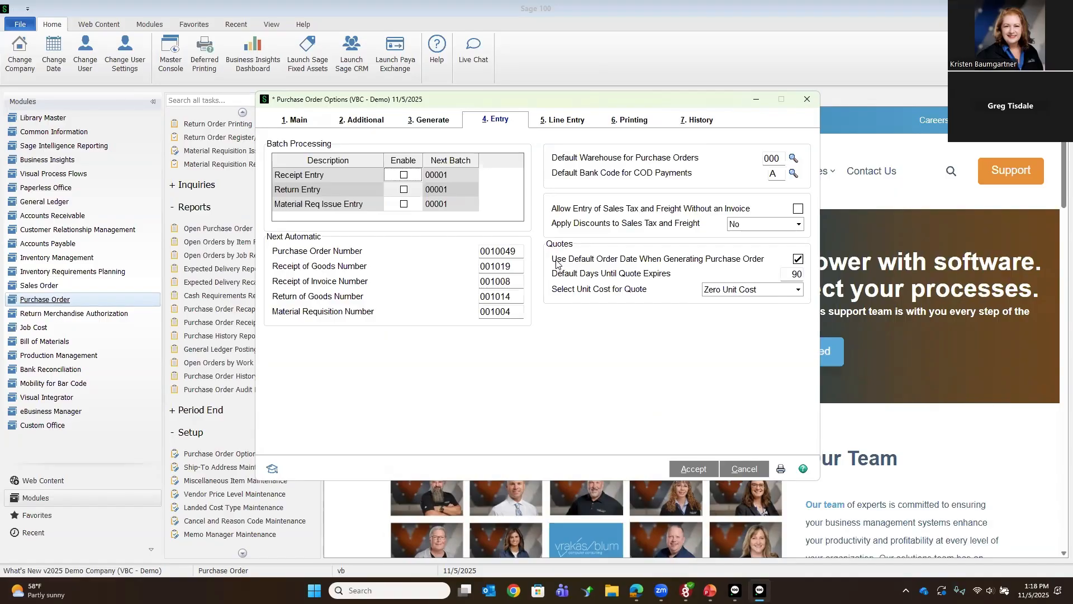
Step: Review the quote settings for default order date, days until expiry and unit cost choices, then close Purchase Order Options without accepting
left_click(639, 263)
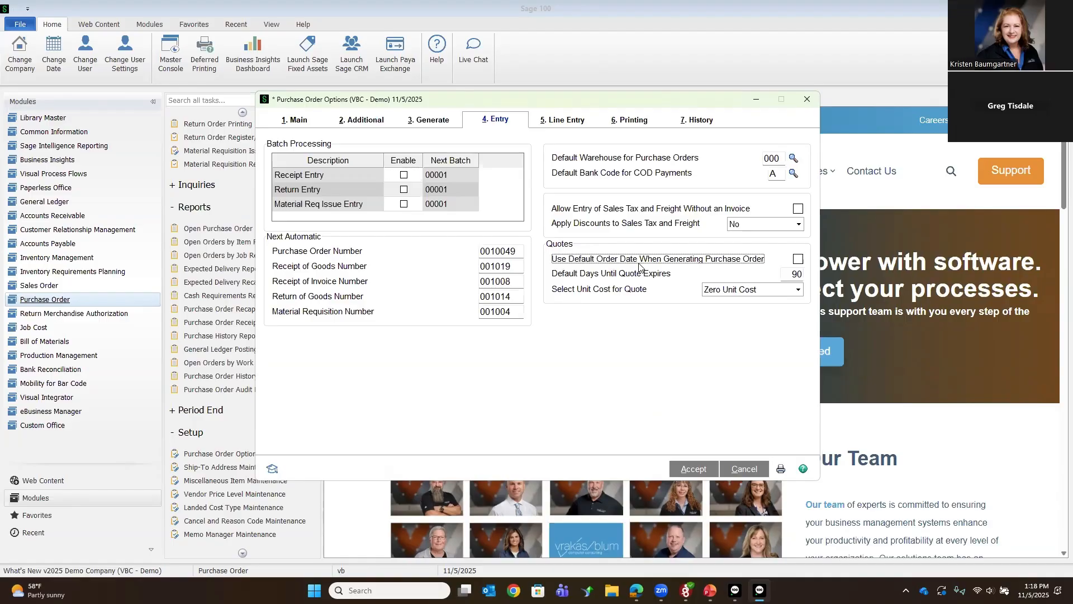
left_click(799, 261)
left_click(792, 275)
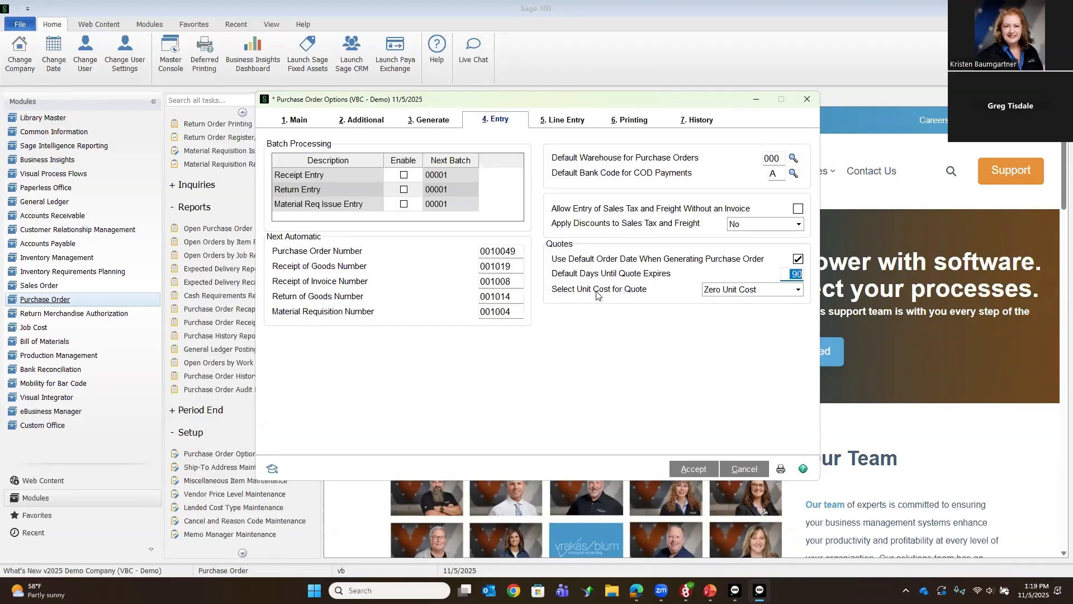
left_click(798, 290)
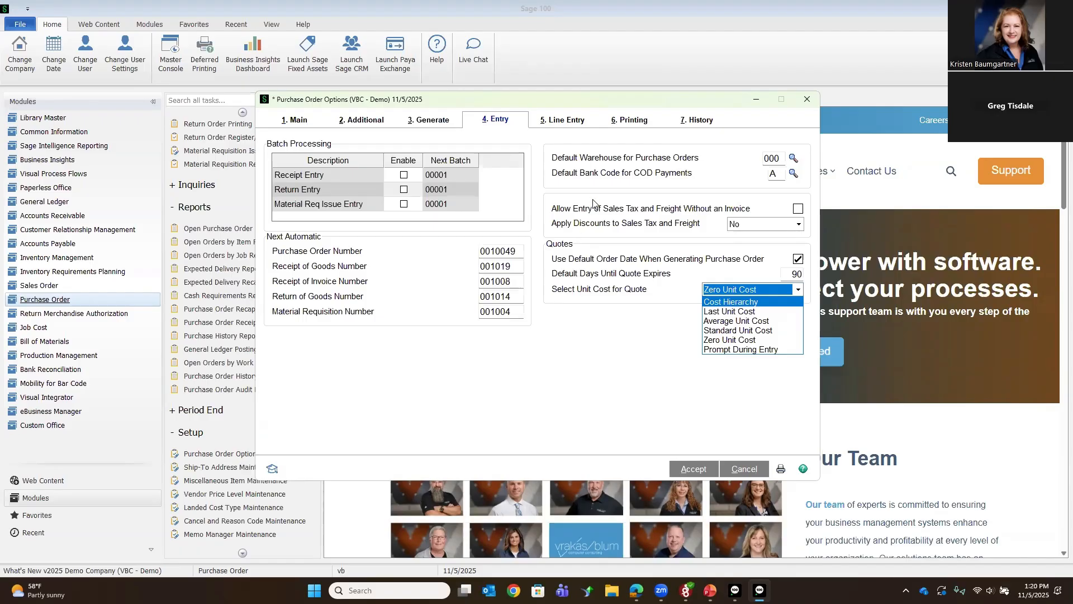
left_click(806, 101)
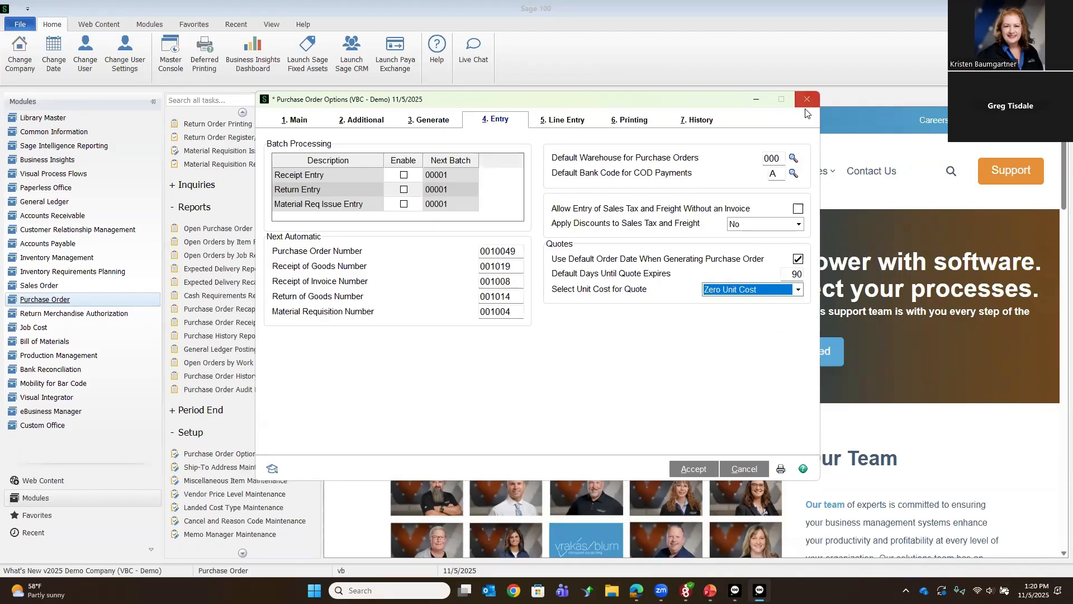
left_click(807, 101)
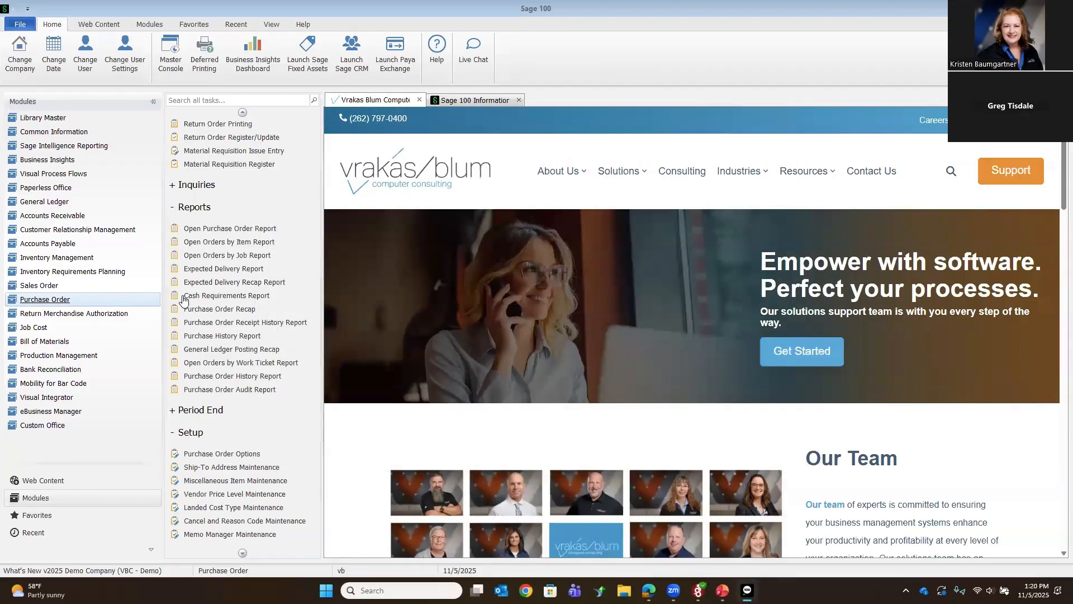
Step: Start a new order in Purchase Order Entry with the next order number, order type Quote and vendor 01-AIRWAY
scroll(218, 196, "up", 5)
left_click(220, 193)
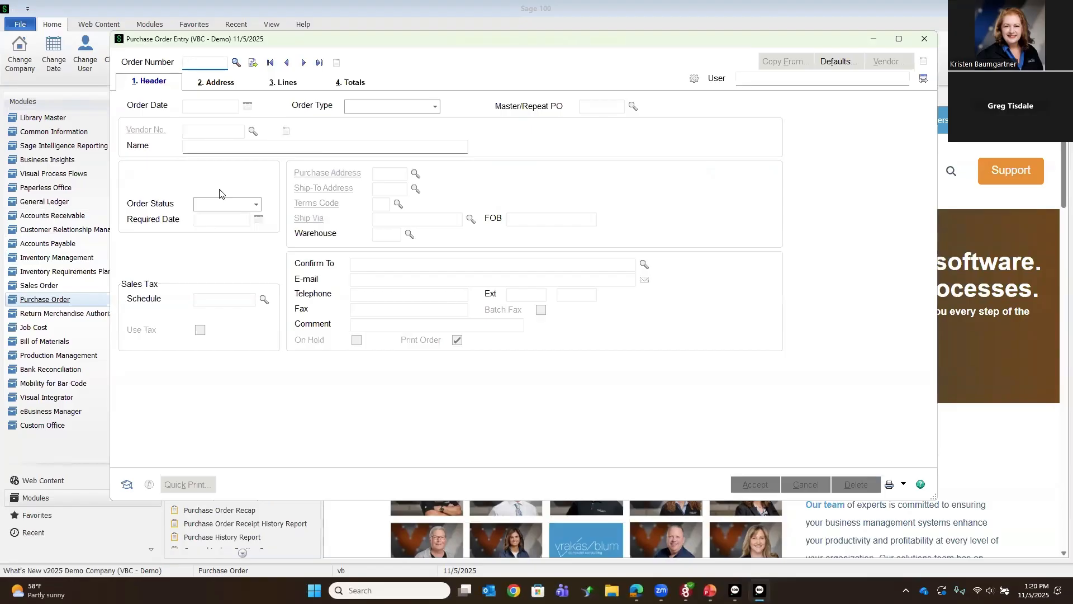
left_click(255, 68)
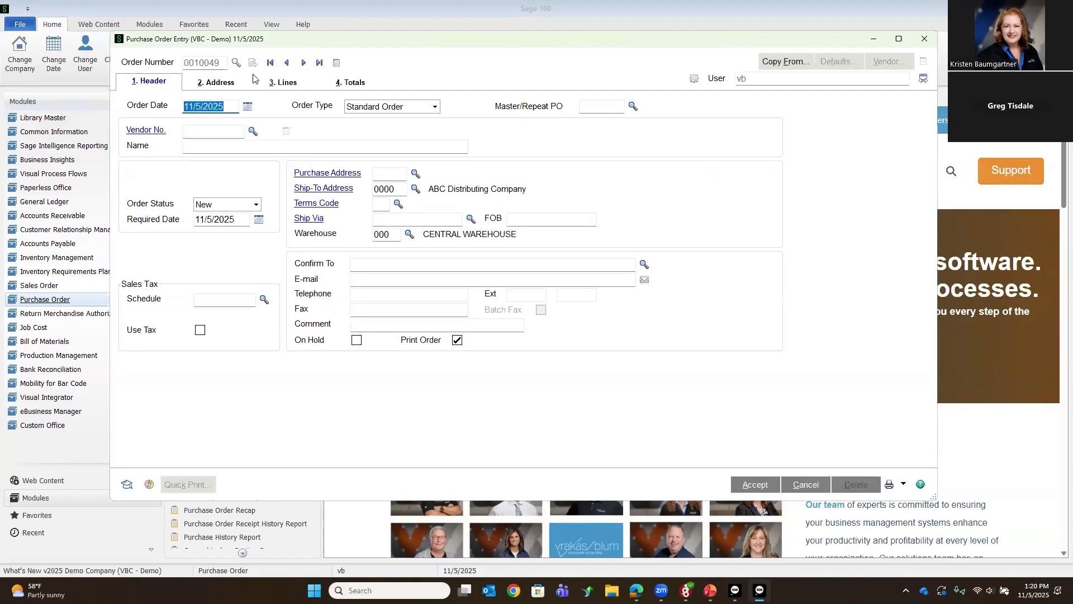
key("Tab")
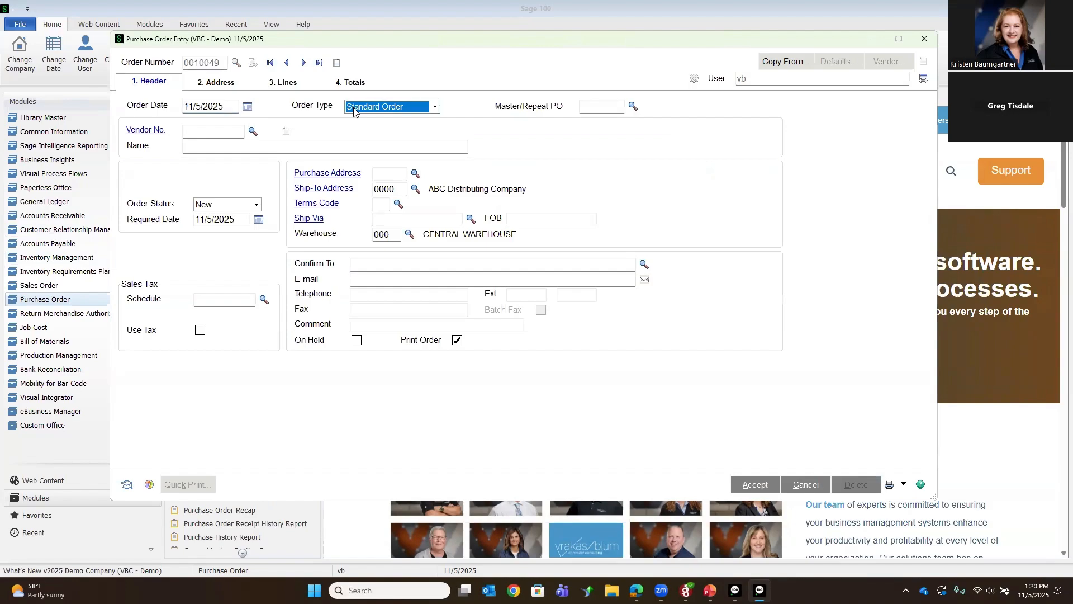
left_click(435, 108)
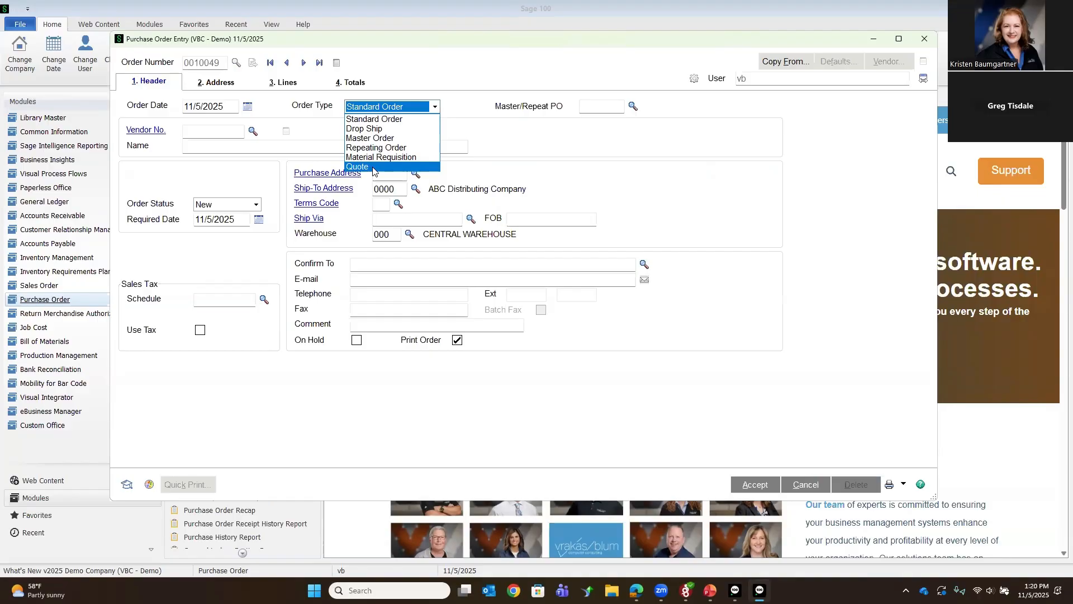
key("Tab")
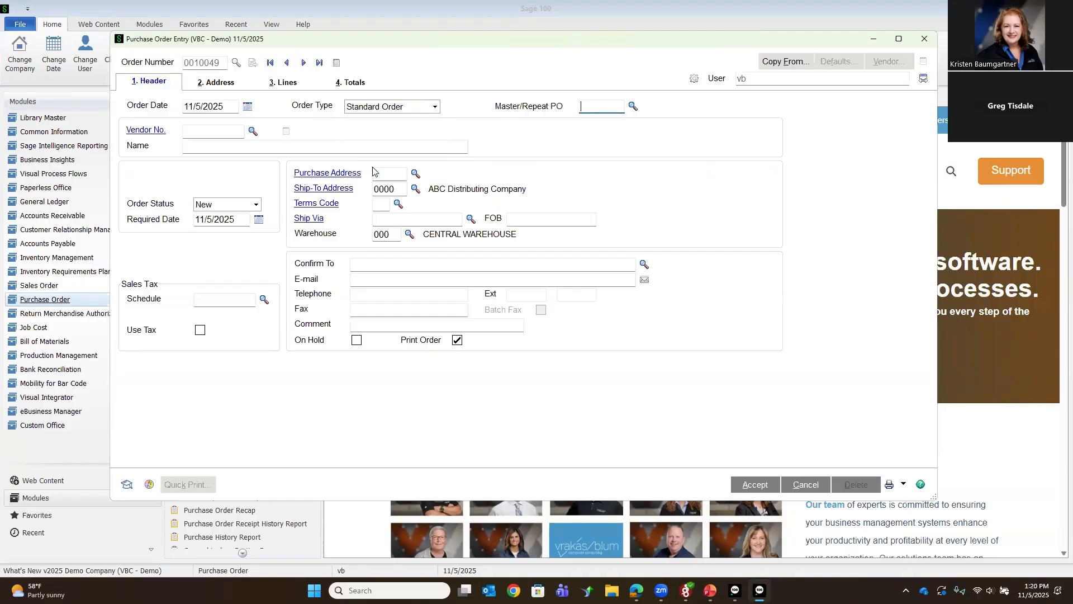
left_click(435, 106)
left_click(398, 162)
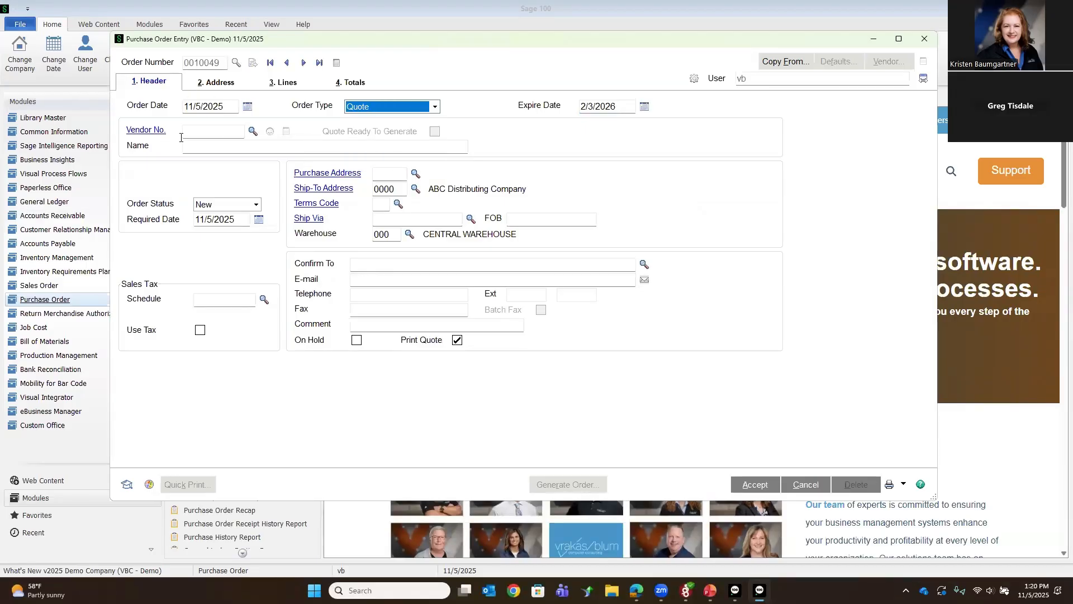
left_click(253, 132)
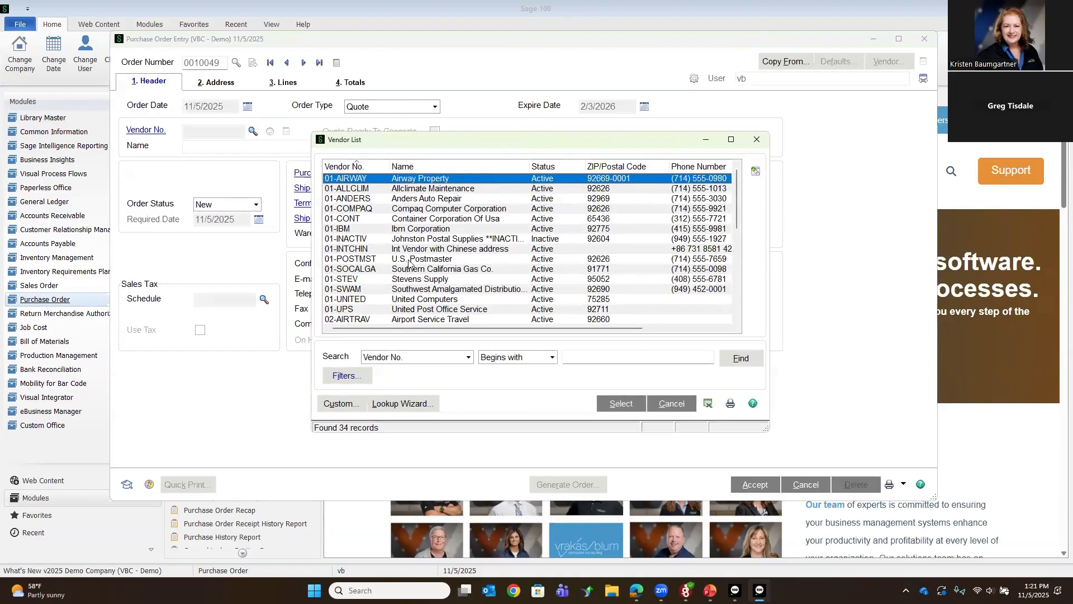
double_click(419, 179)
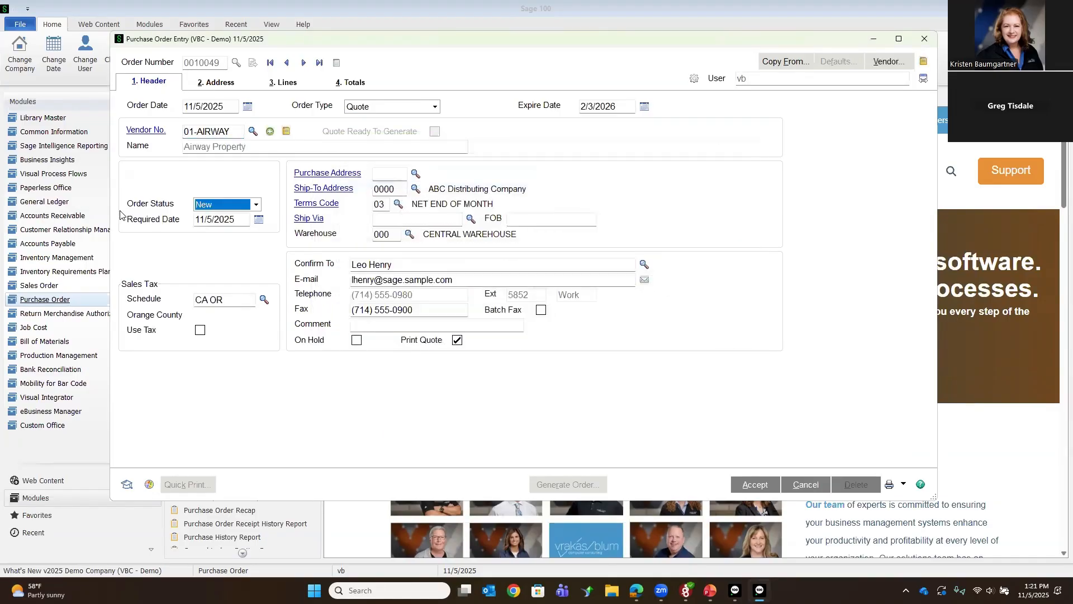
Step: Add item 2480-8-50 to the quote's first line with an ordered quantity of 2
left_click(282, 82)
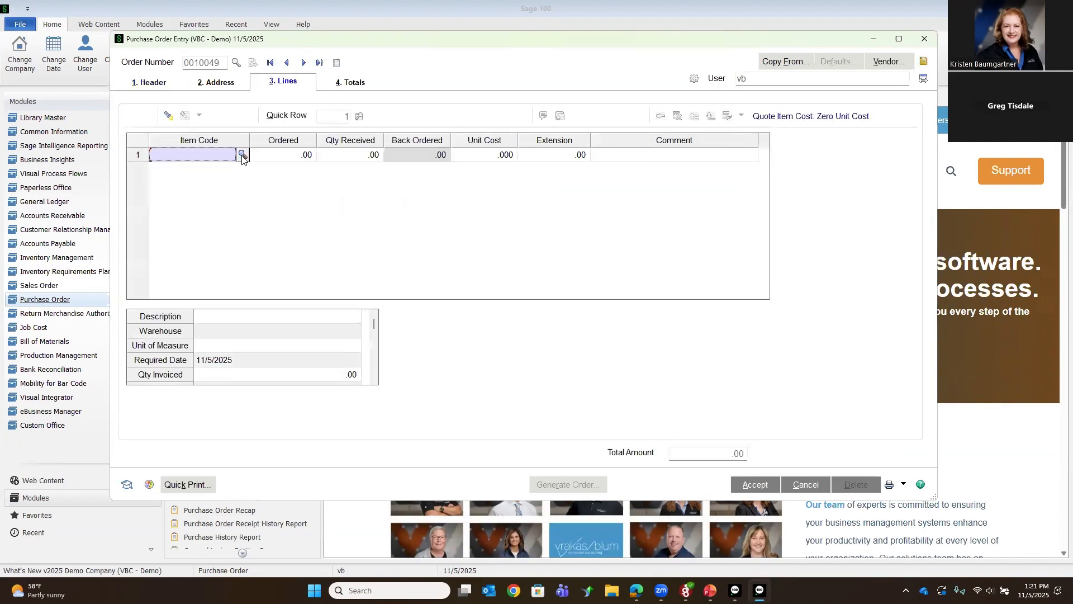
left_click(243, 155)
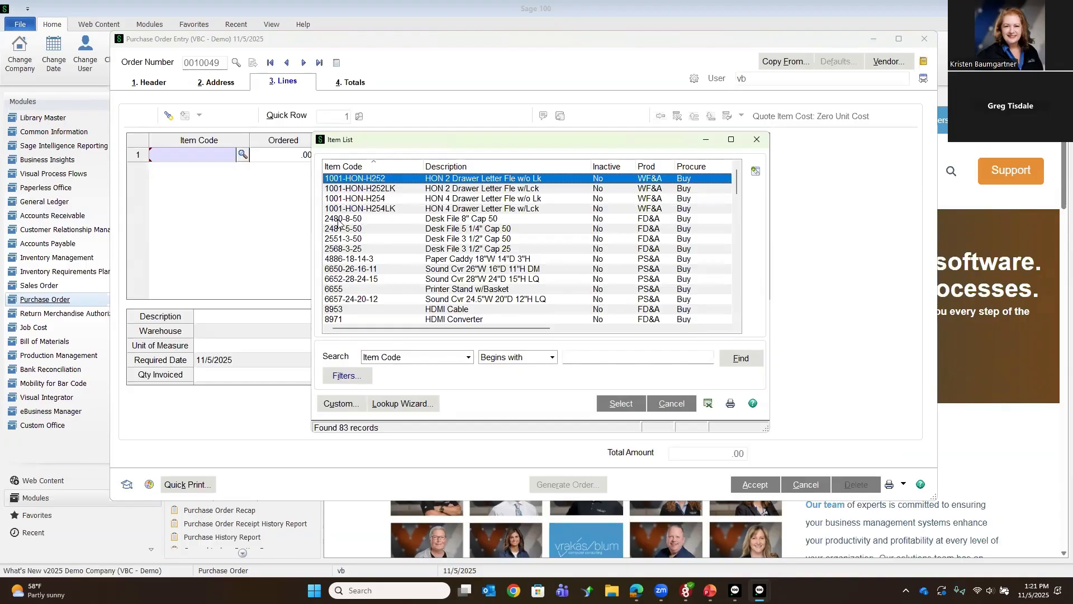
double_click(343, 218)
type("2")
key("Tab")
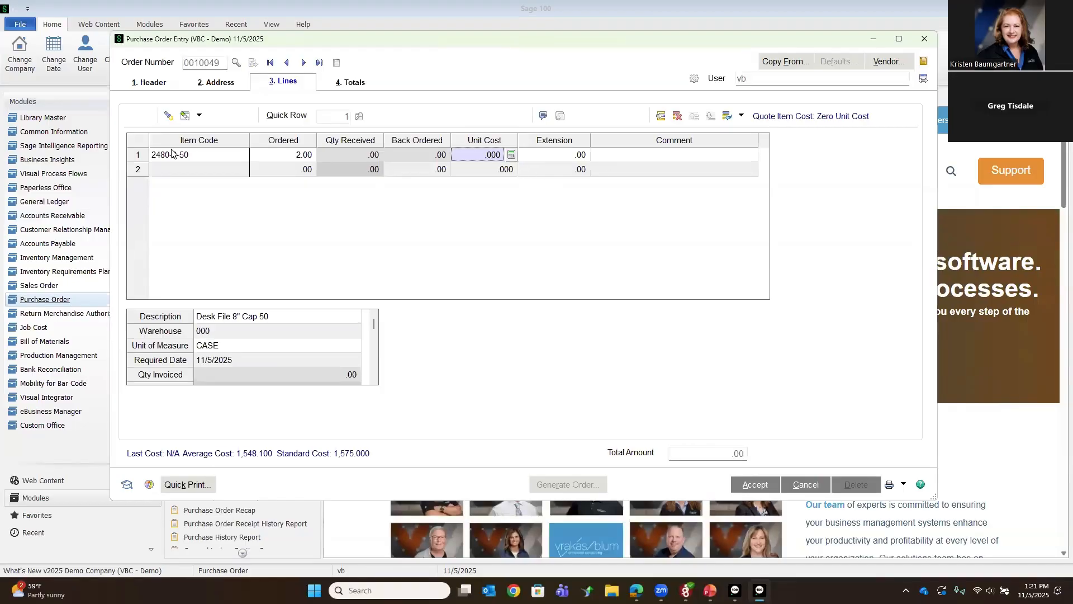
Step: Add item 2481-5-50 as the quote's second line with an ordered quantity of 3
left_click(173, 171)
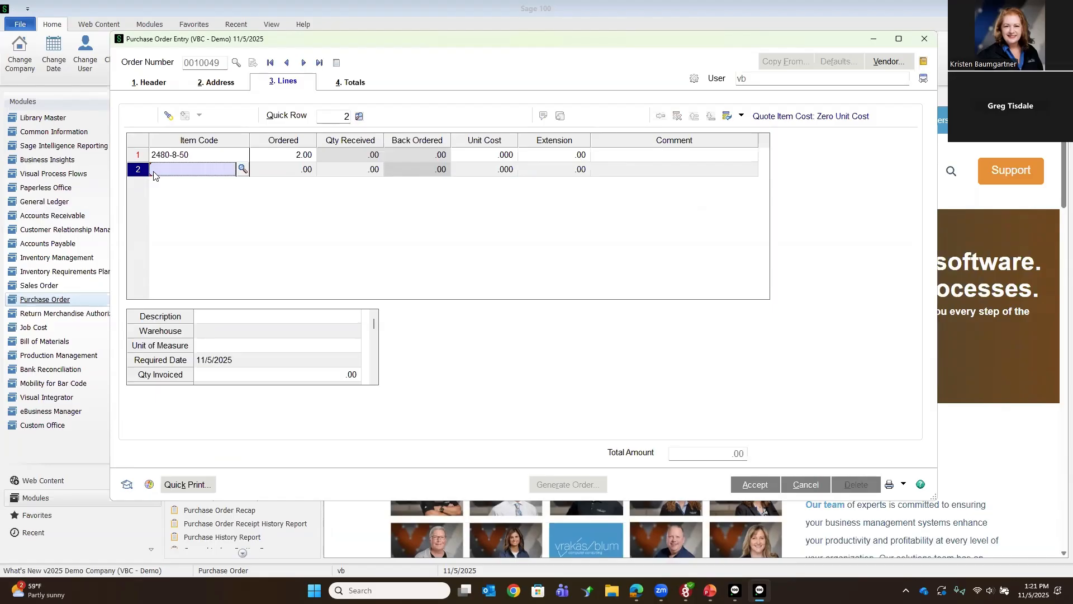
left_click(242, 170)
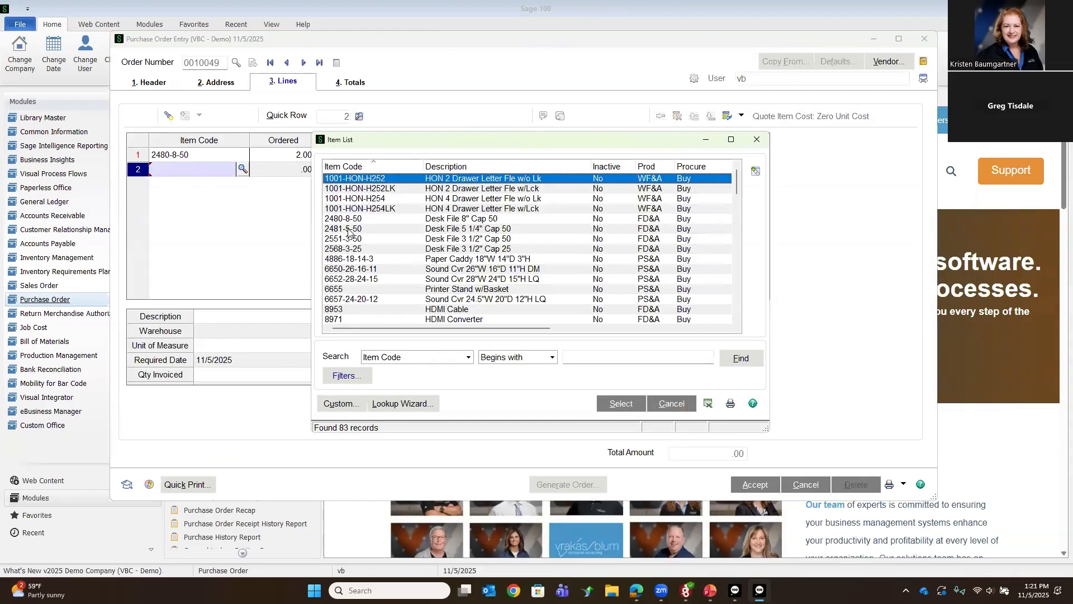
left_click(349, 230)
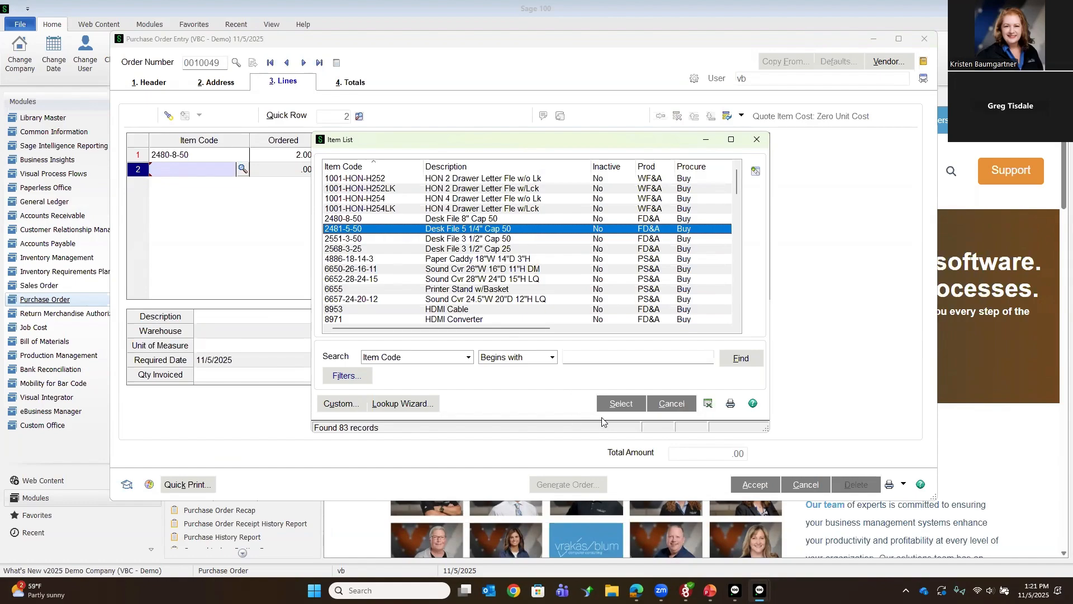
left_click(619, 404)
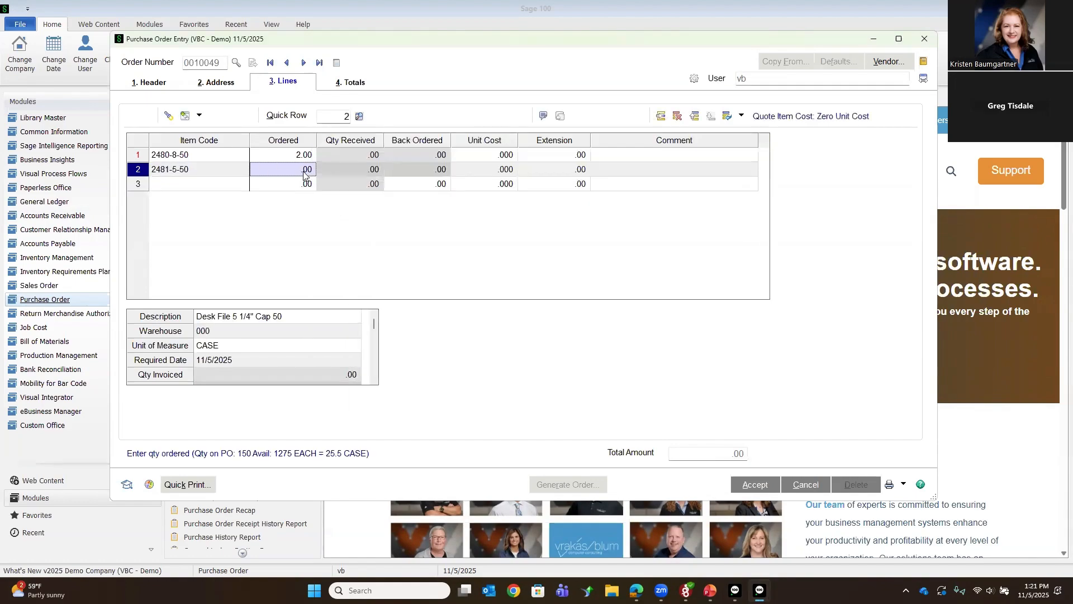
type("3")
key("Tab")
key("Tab")
key("Tab")
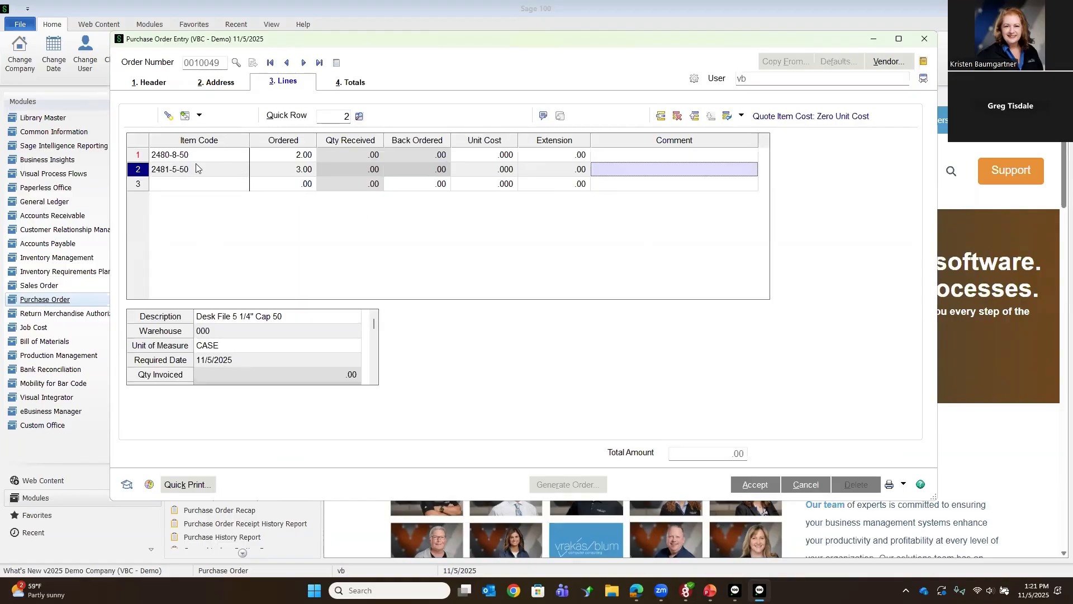
Step: Add vendors 01-IBM and 01-STEV to the list of vendors from whom the quote is requested
left_click(154, 83)
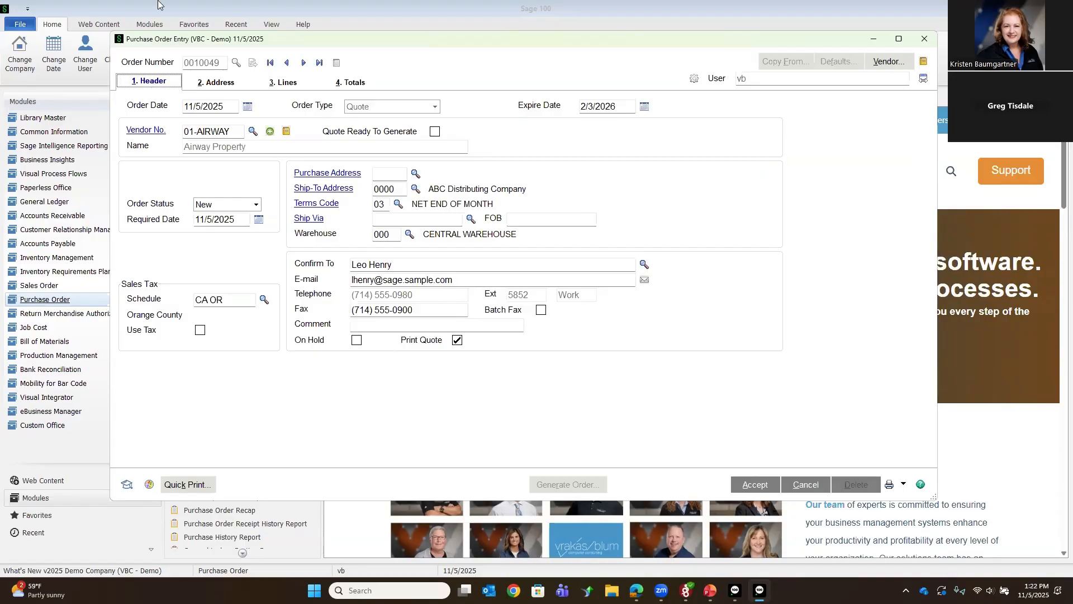
left_click(270, 132)
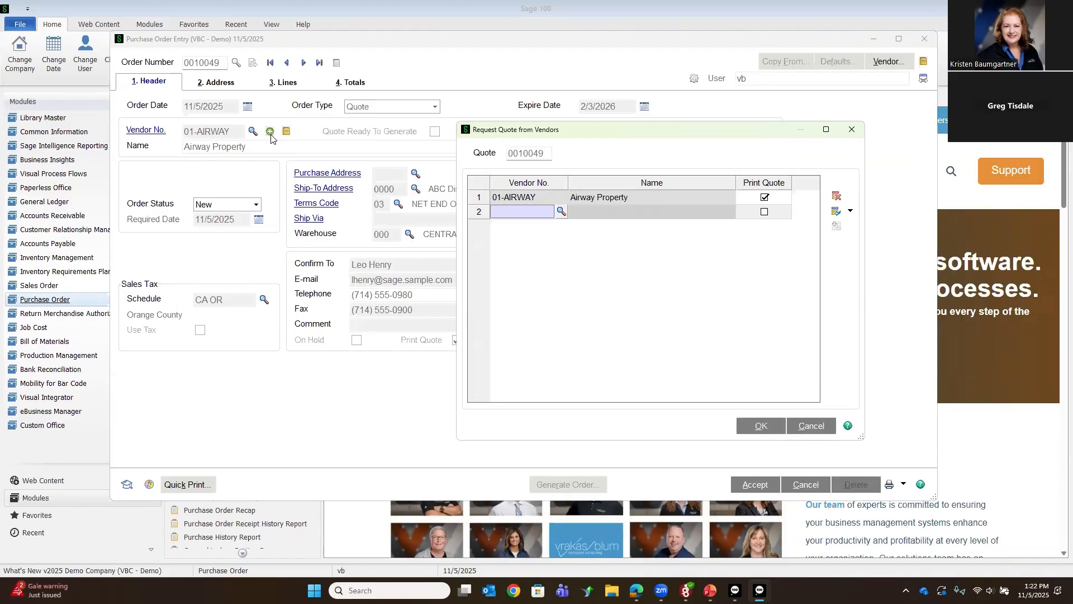
left_click(561, 211)
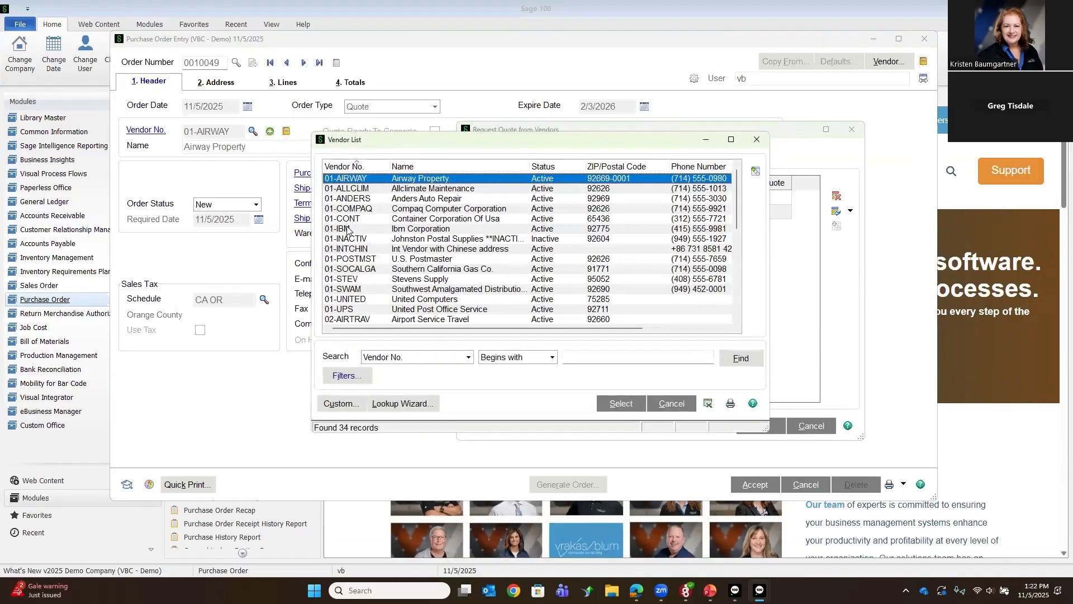
double_click(410, 229)
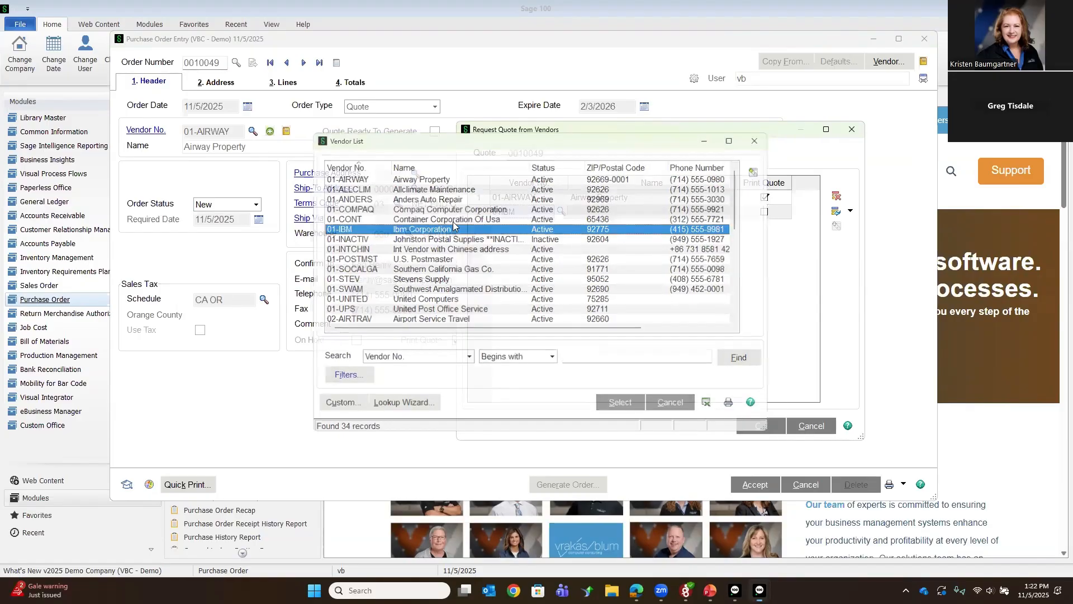
left_click(500, 229)
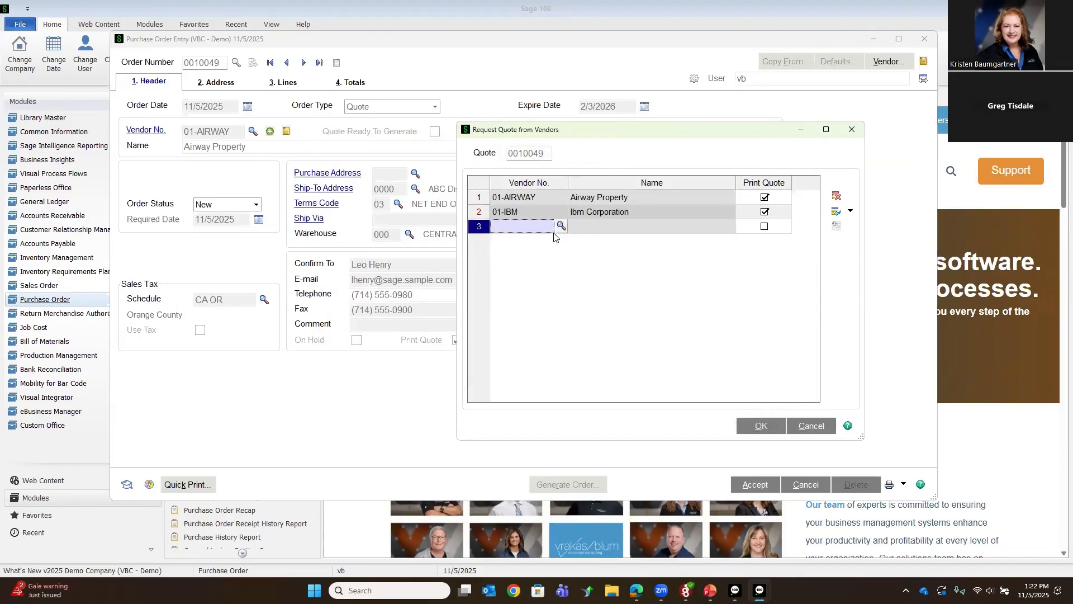
left_click(560, 226)
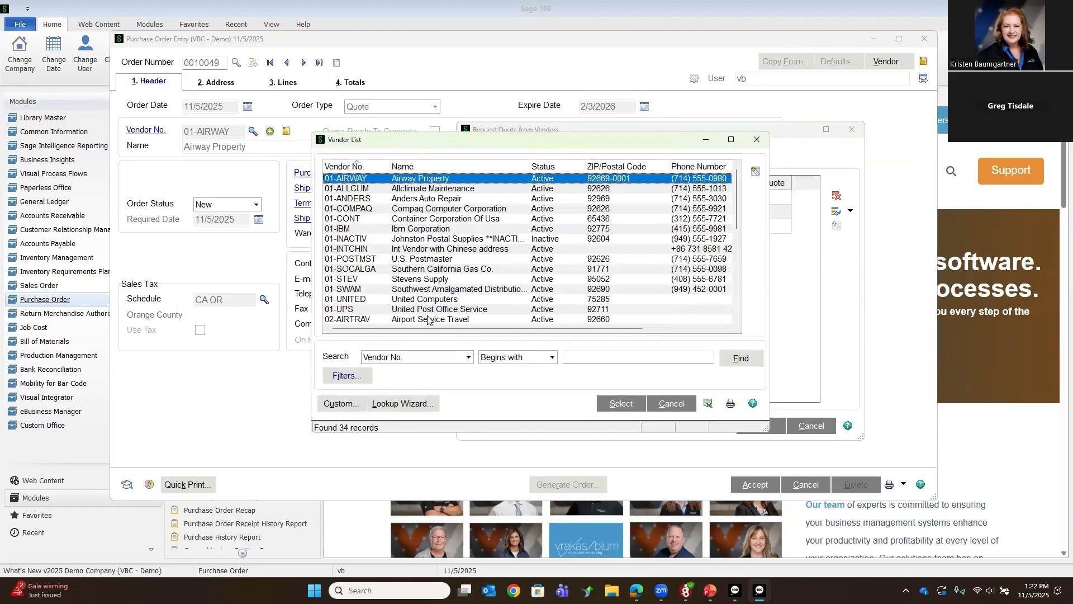
left_click(416, 282)
double_click(416, 281)
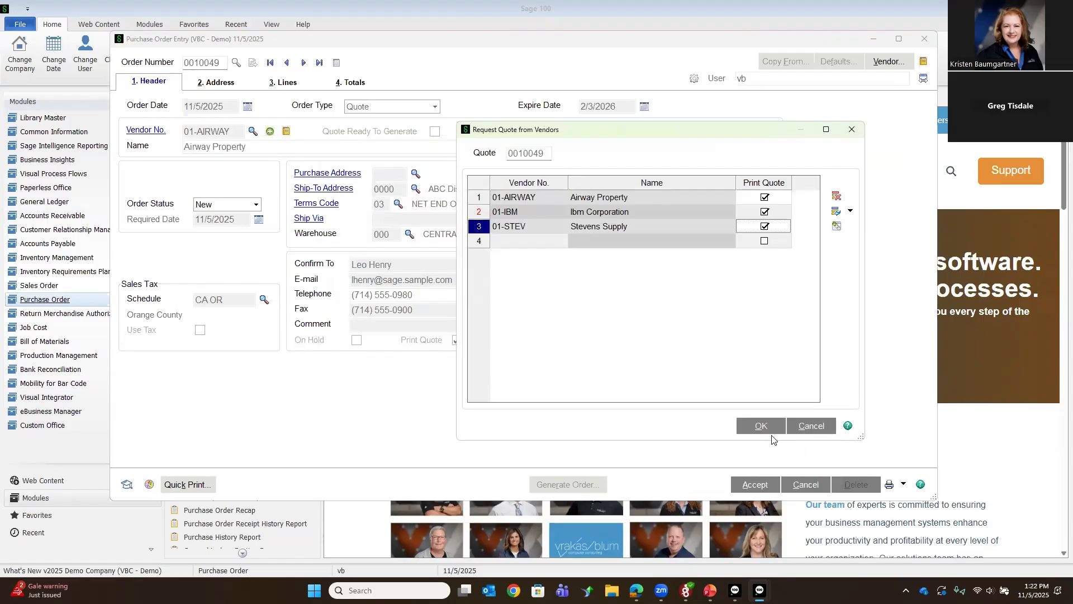
Step: Look up Airway Property's vendor record from the quote request list, close it and confirm the vendor list
left_click(608, 200)
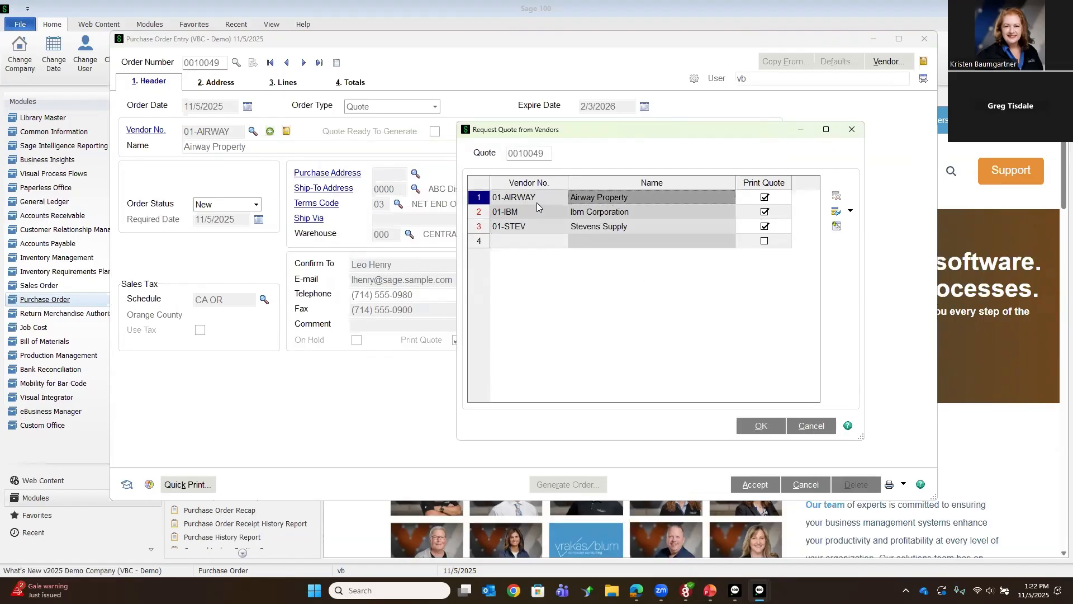
left_click(837, 226)
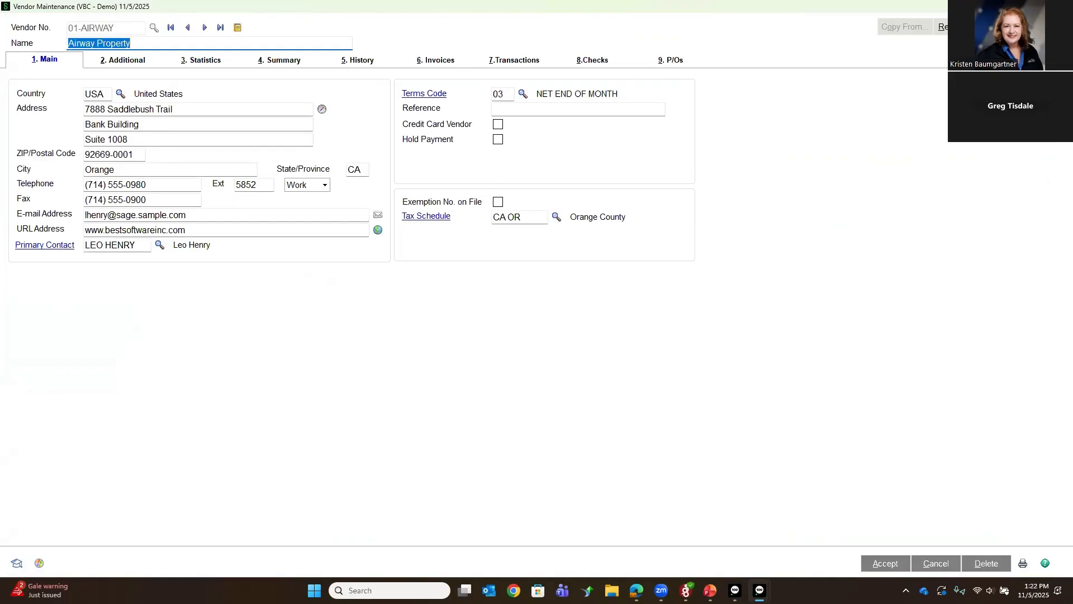
left_click(1061, 6)
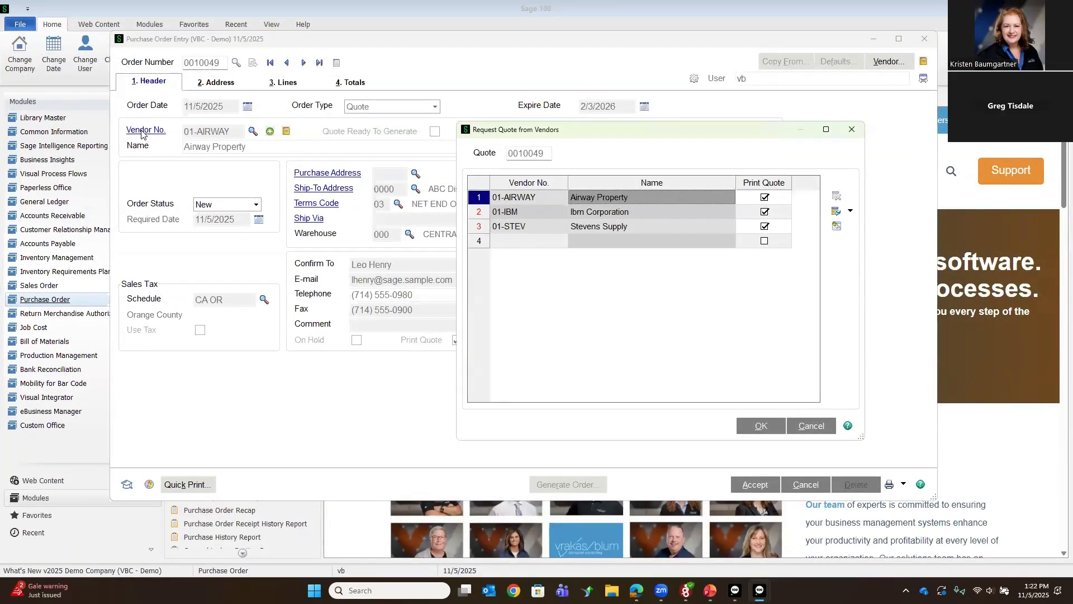
left_click(769, 428)
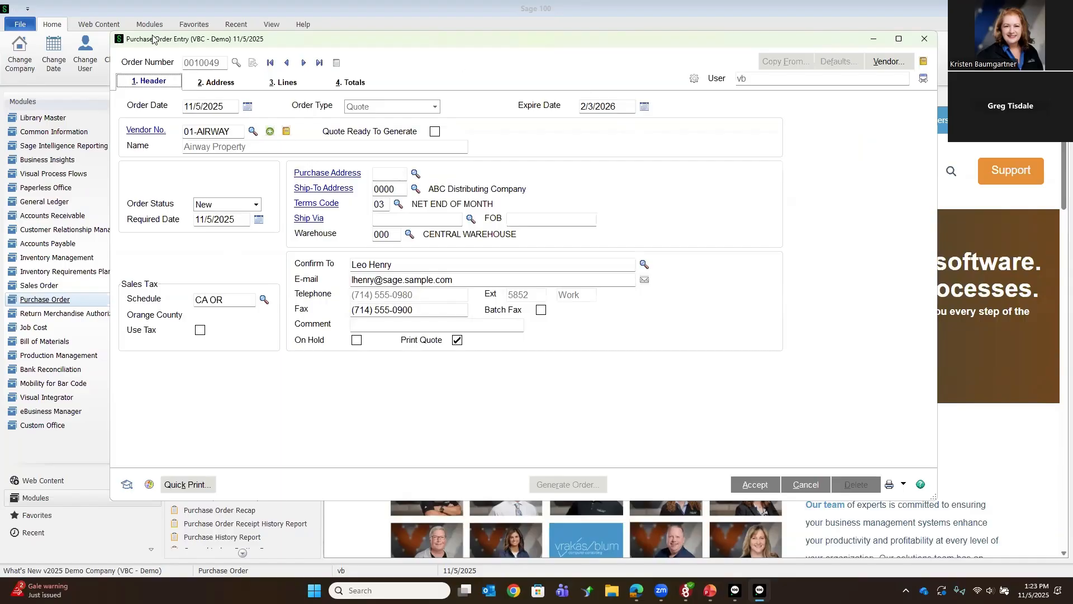
Step: Preview the quote with form code STANDARD, page through each vendor's Request for Quote, and close Quote Printing
left_click_drag(153, 38, 344, 98)
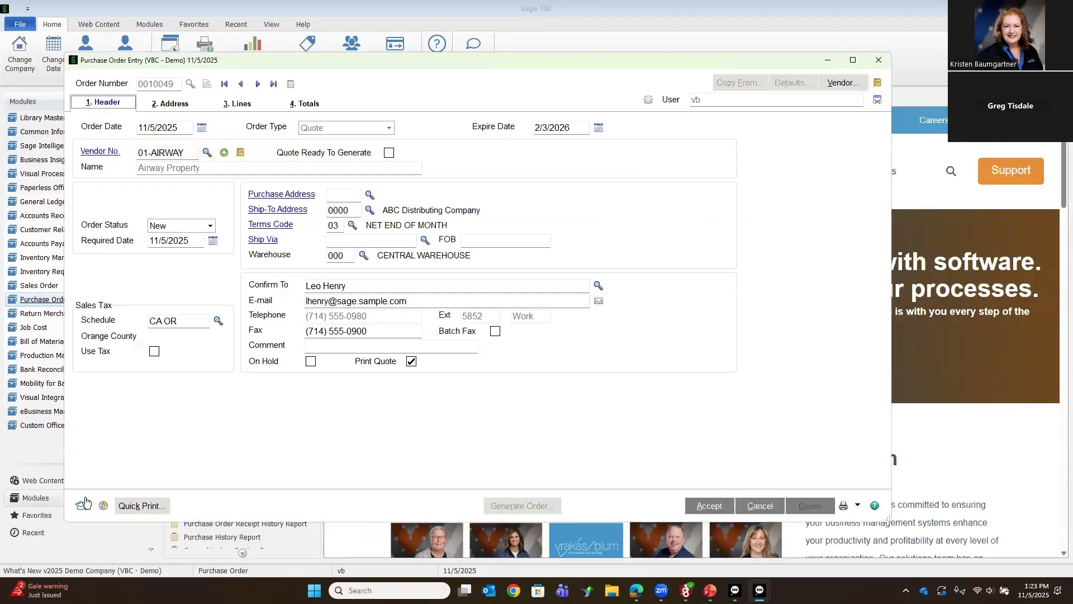
left_click(138, 507)
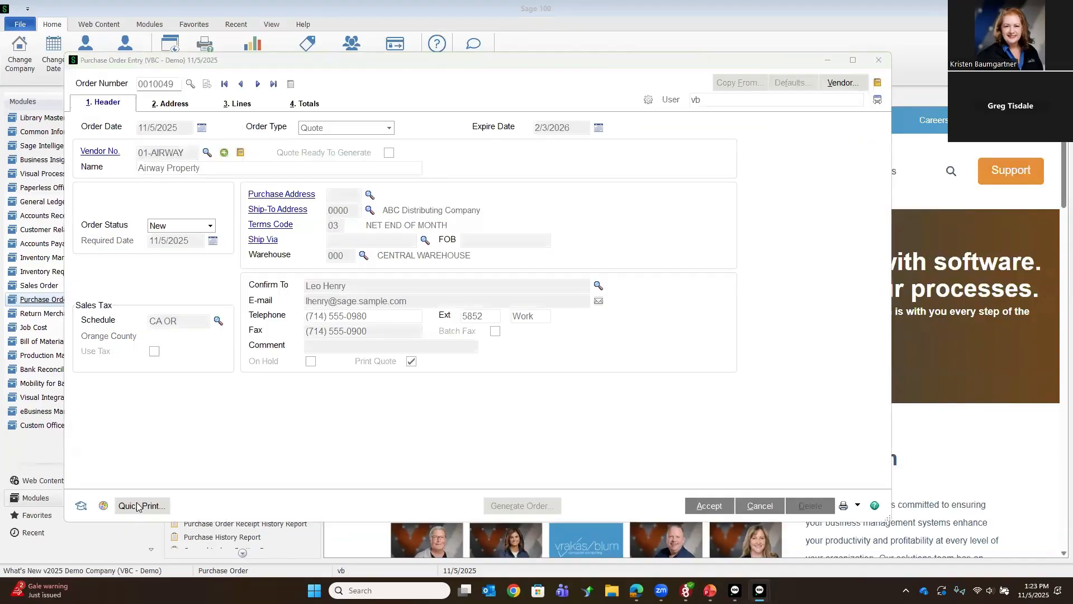
left_click(500, 227)
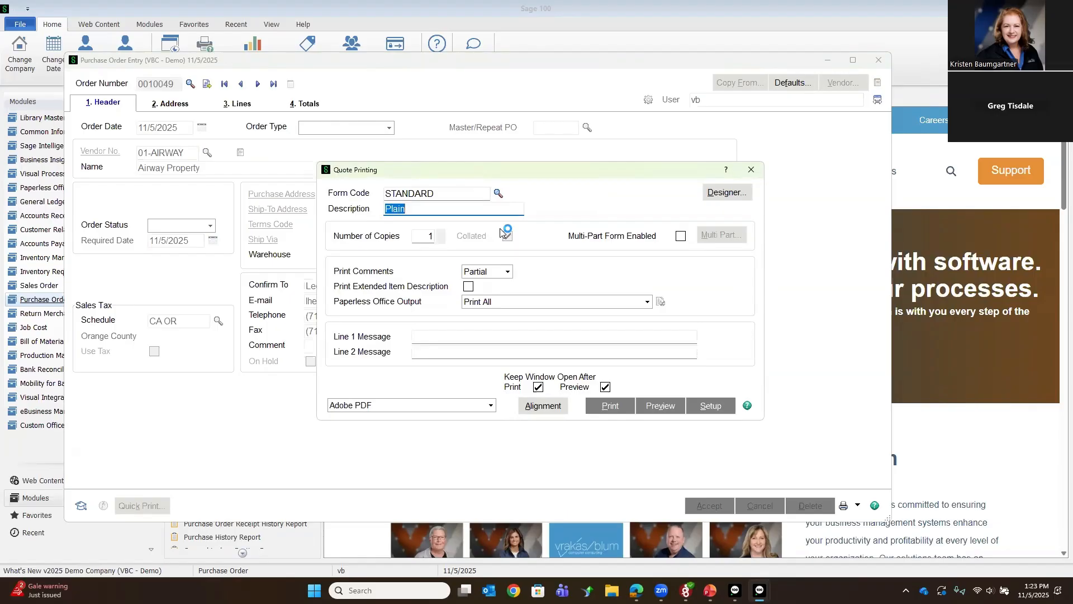
left_click(661, 406)
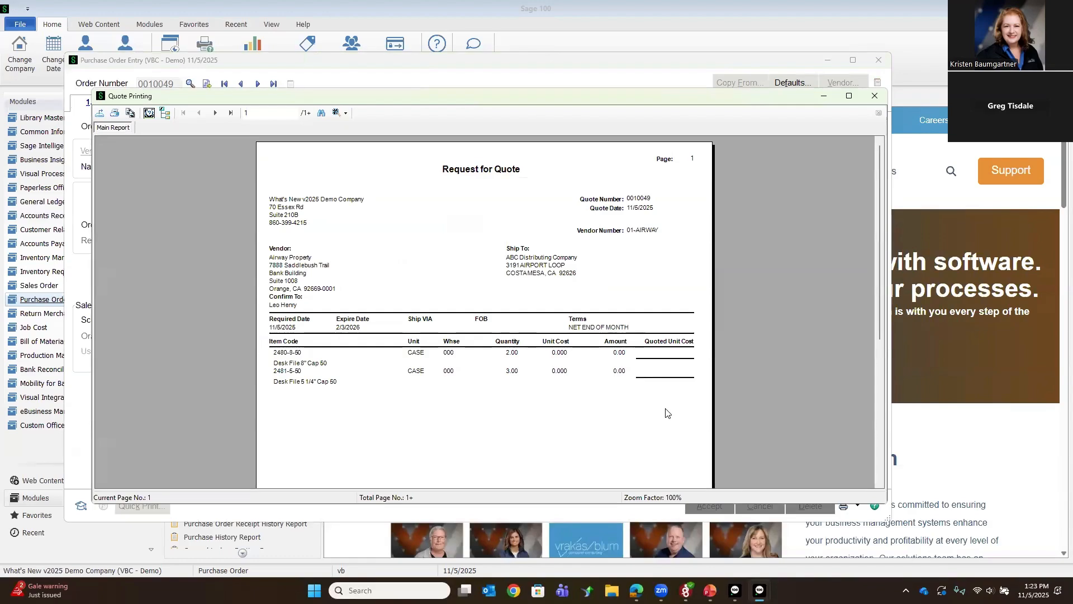
left_click(458, 257)
left_click(216, 114)
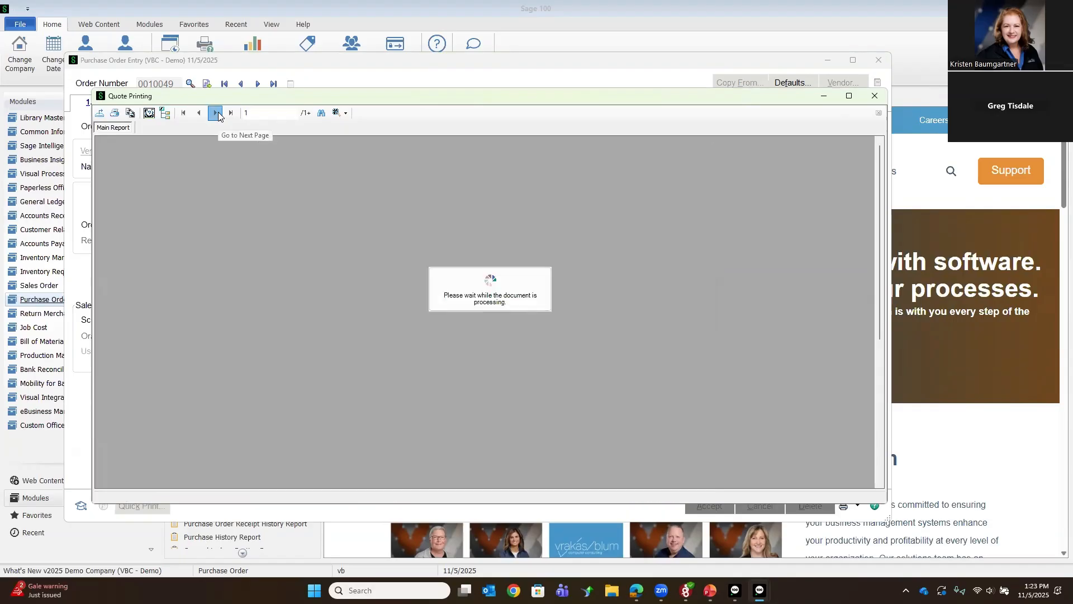
left_click(216, 113)
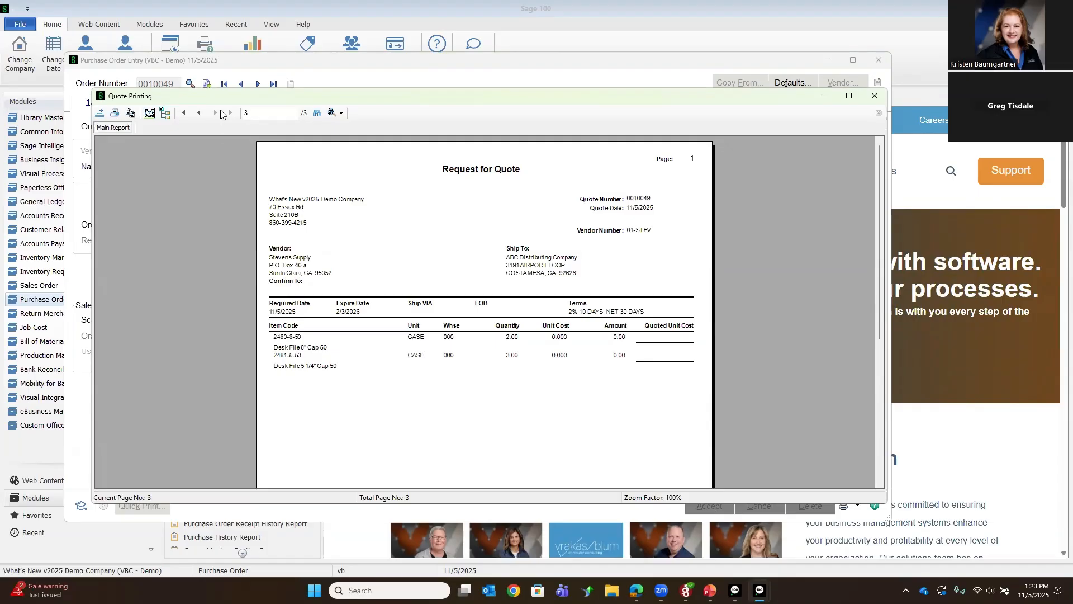
left_click(873, 97)
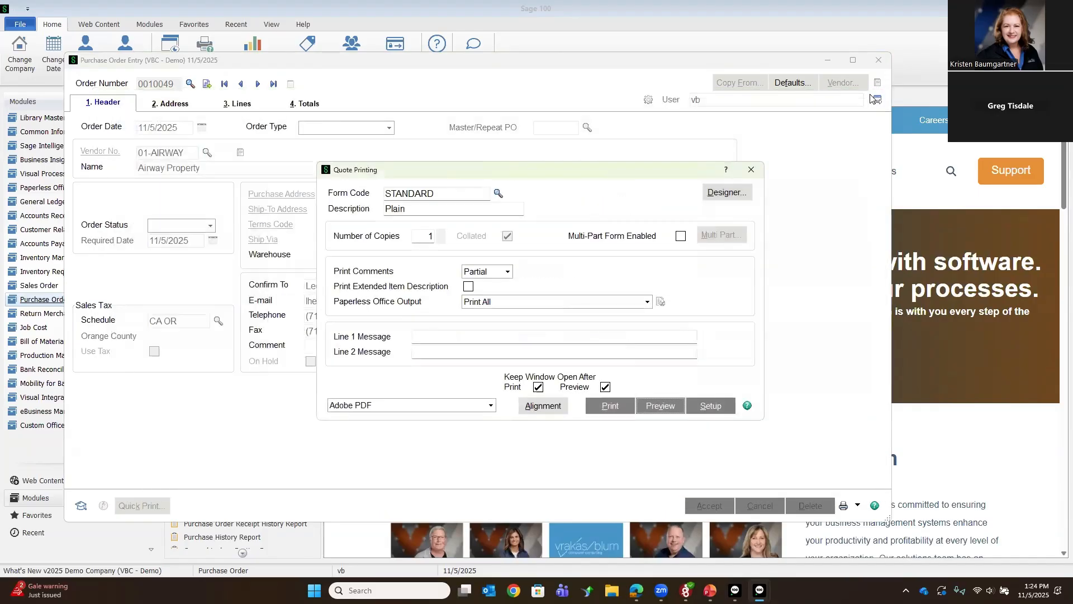
left_click(752, 170)
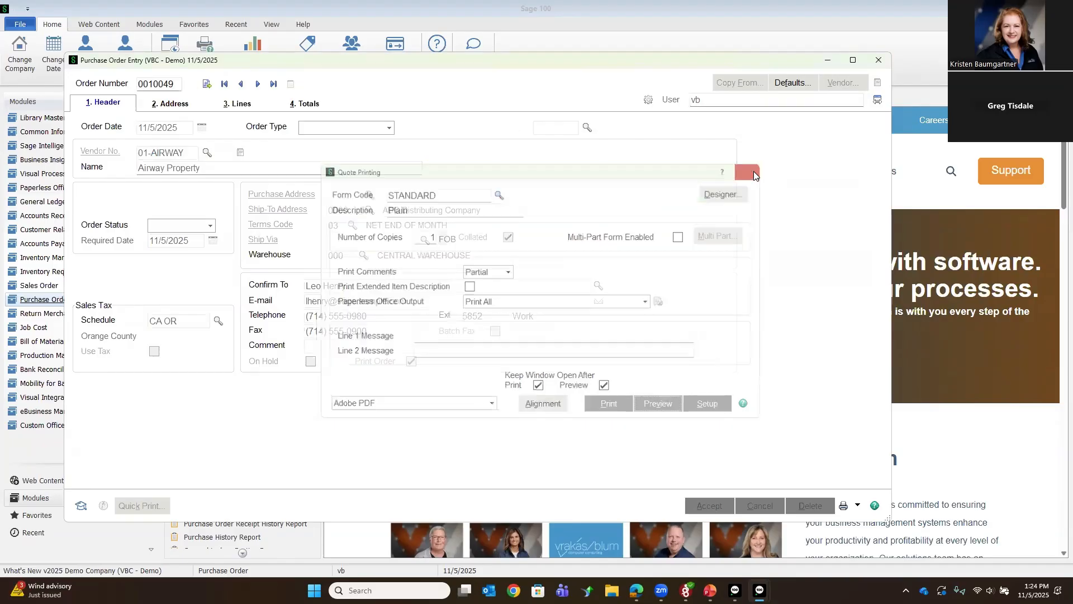
Step: Accept the quote and reopen it from the last entry of the purchase order list
left_click(709, 506)
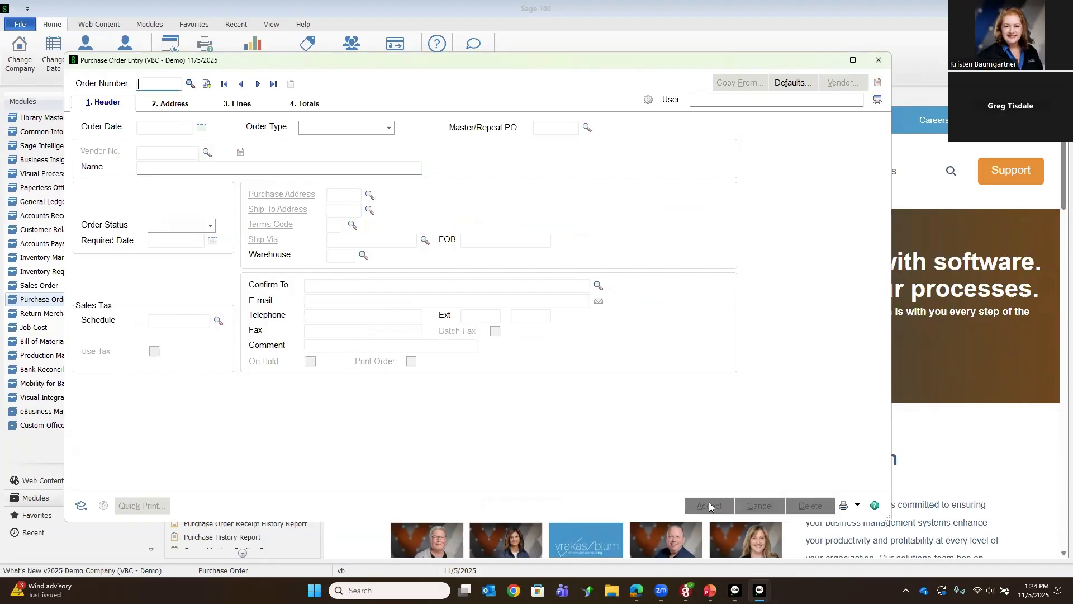
left_click(190, 84)
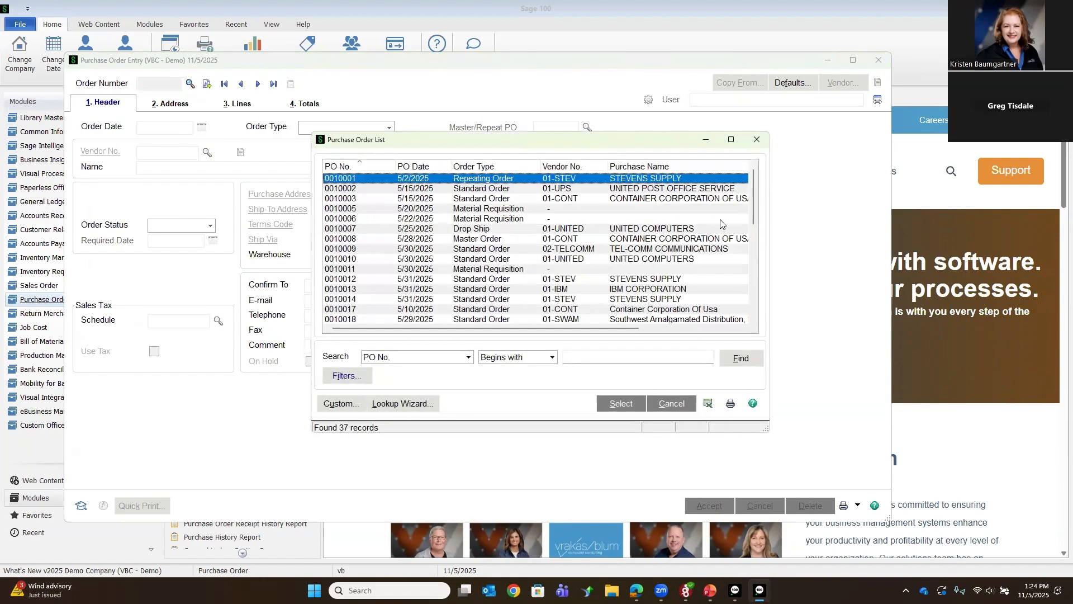
key("End")
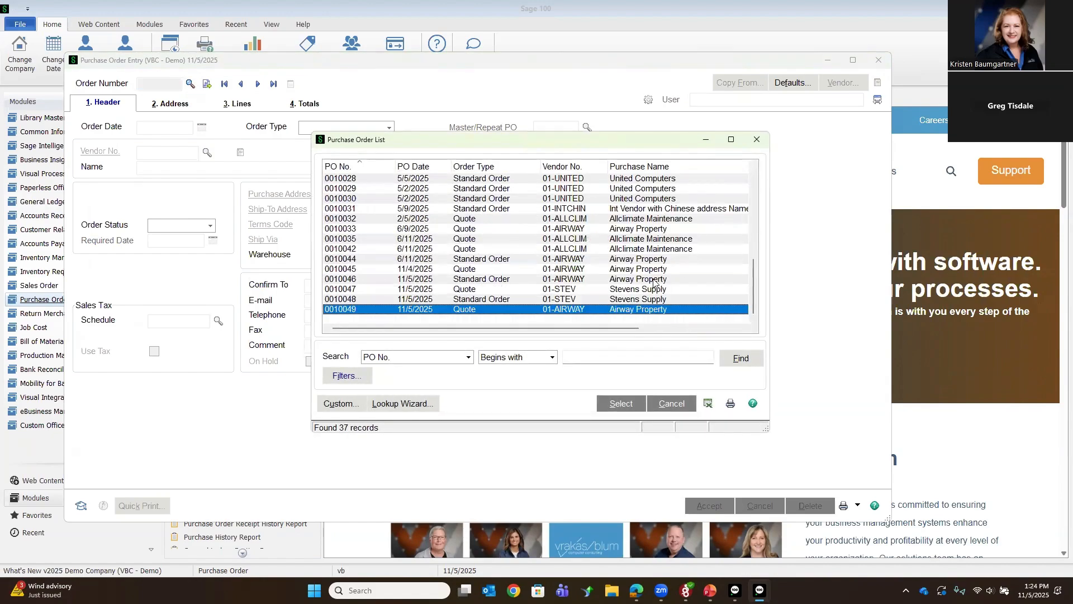
key("Return")
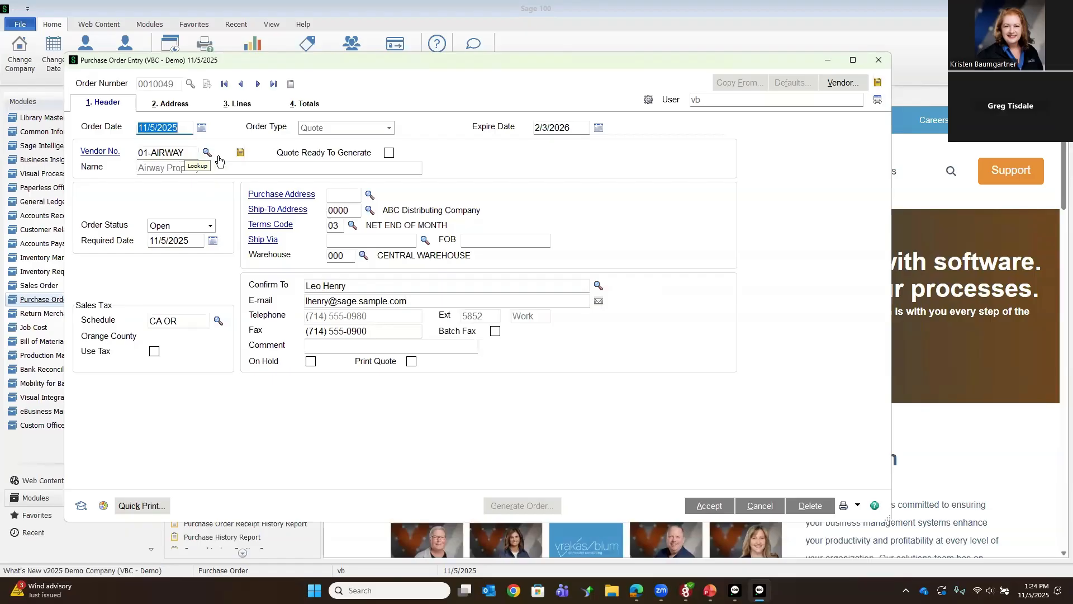
Step: Examine the vendors and print flags in Request Quote from Vendors, then close it without accepting
left_click(224, 153)
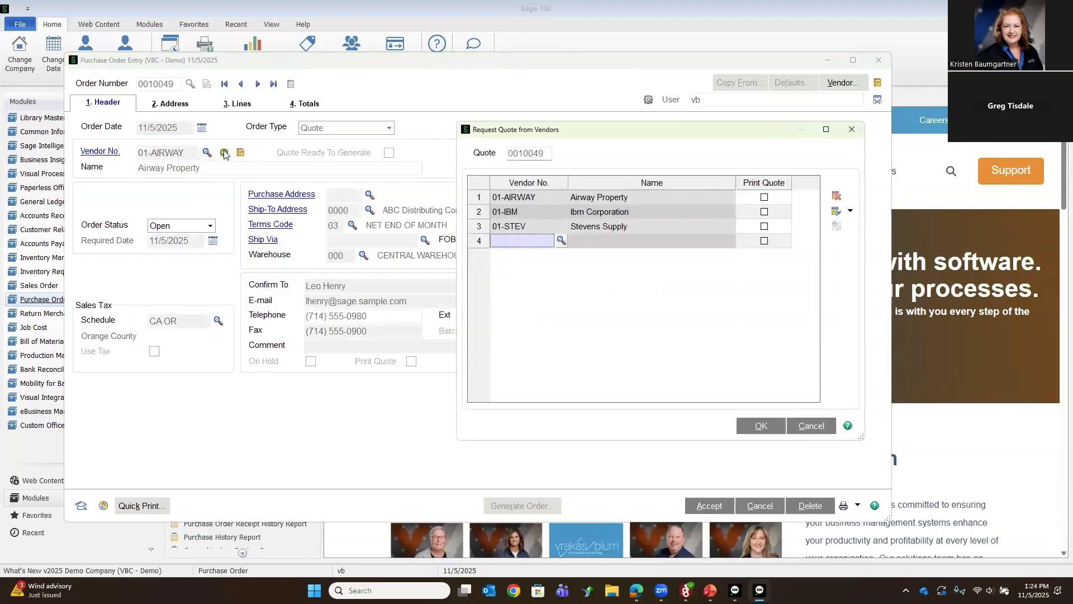
left_click(598, 230)
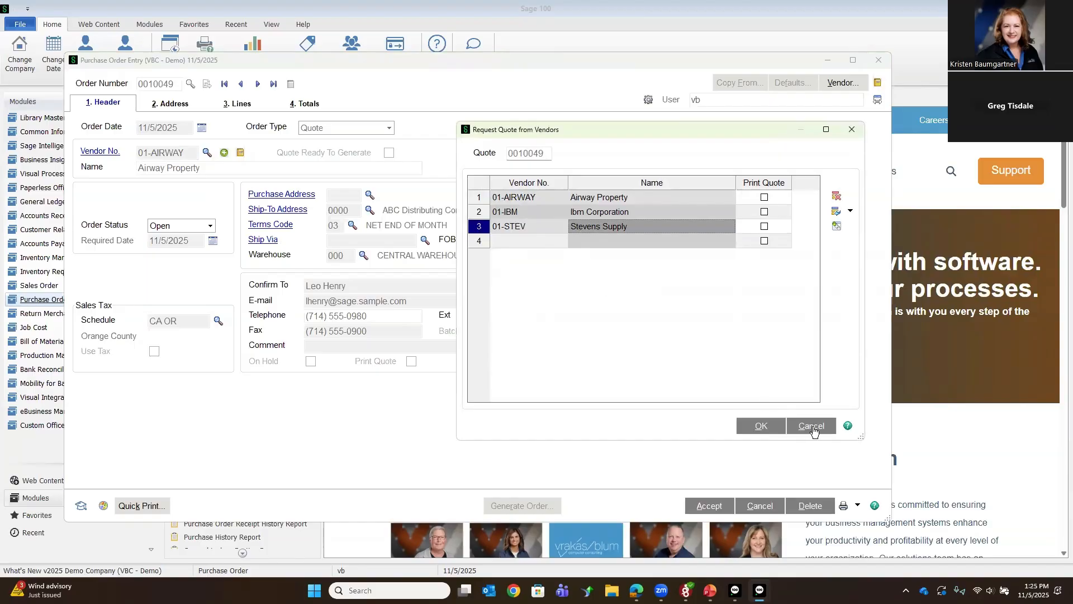
left_click(811, 427)
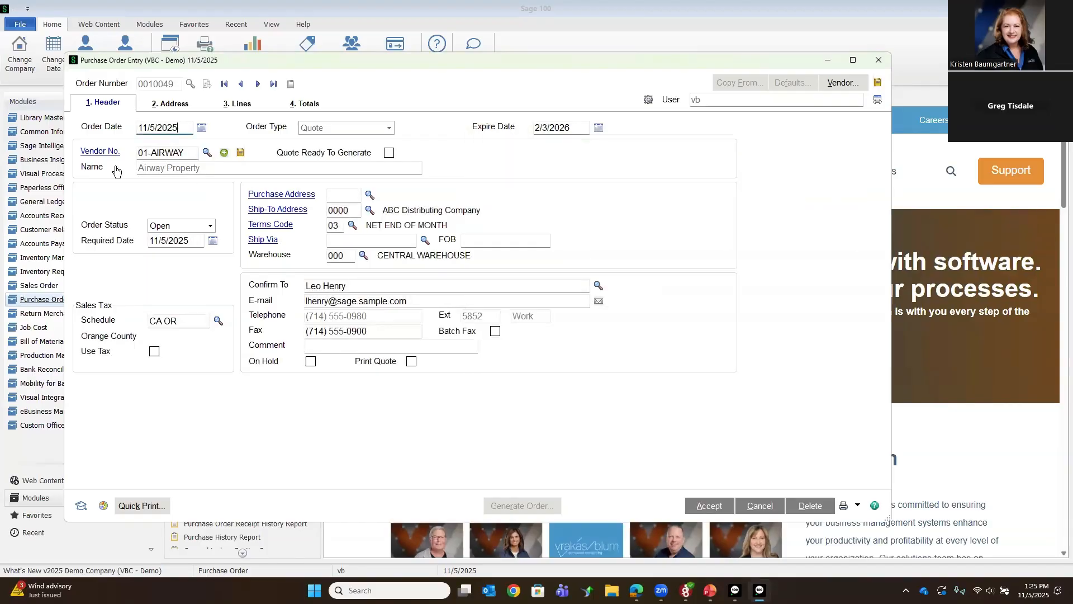
Step: Change the quote's vendor to 01-STEV (Stevens Supply) and mark it as Quote Ready To Generate
left_click(210, 155)
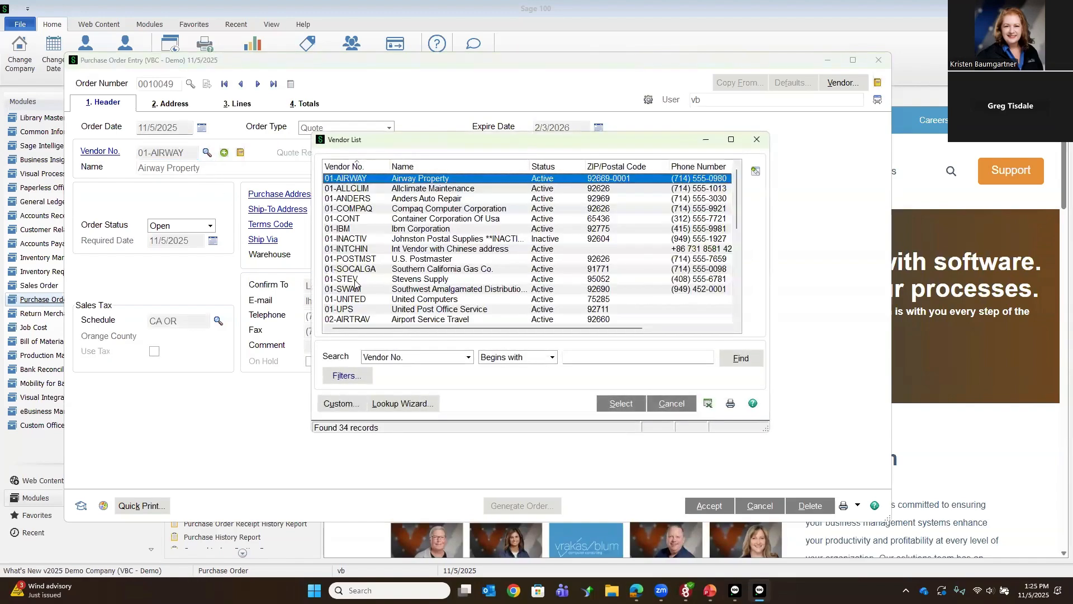
double_click(355, 280)
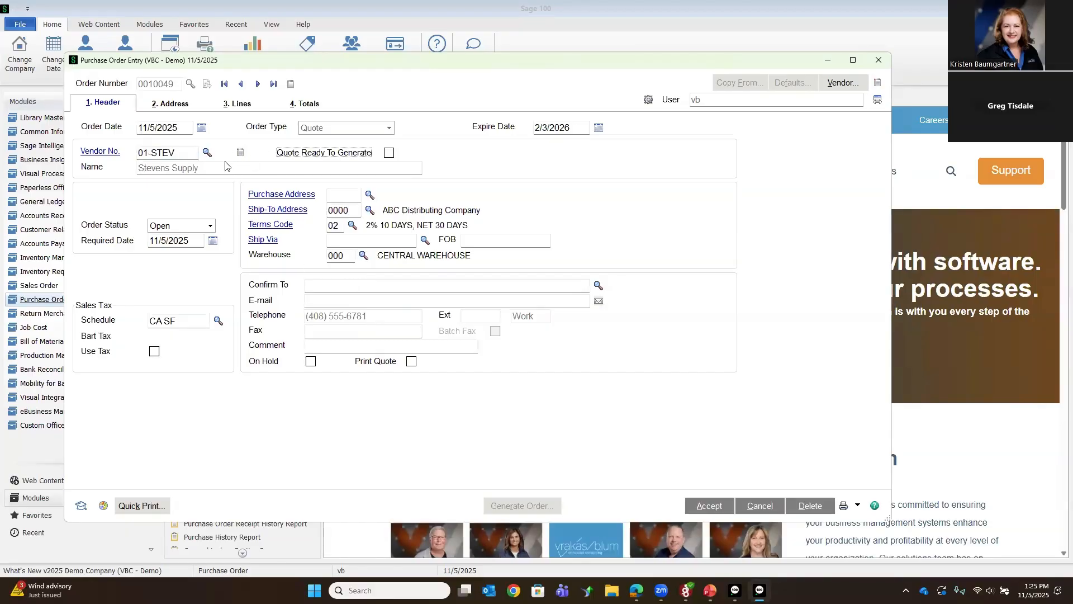
left_click(236, 105)
left_click(103, 105)
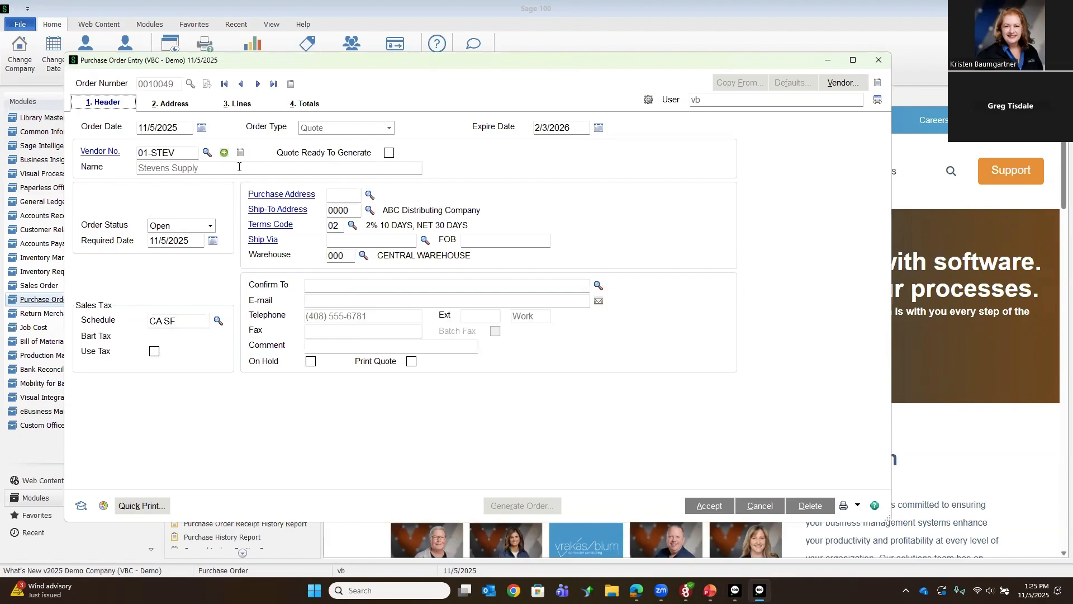
left_click(390, 157)
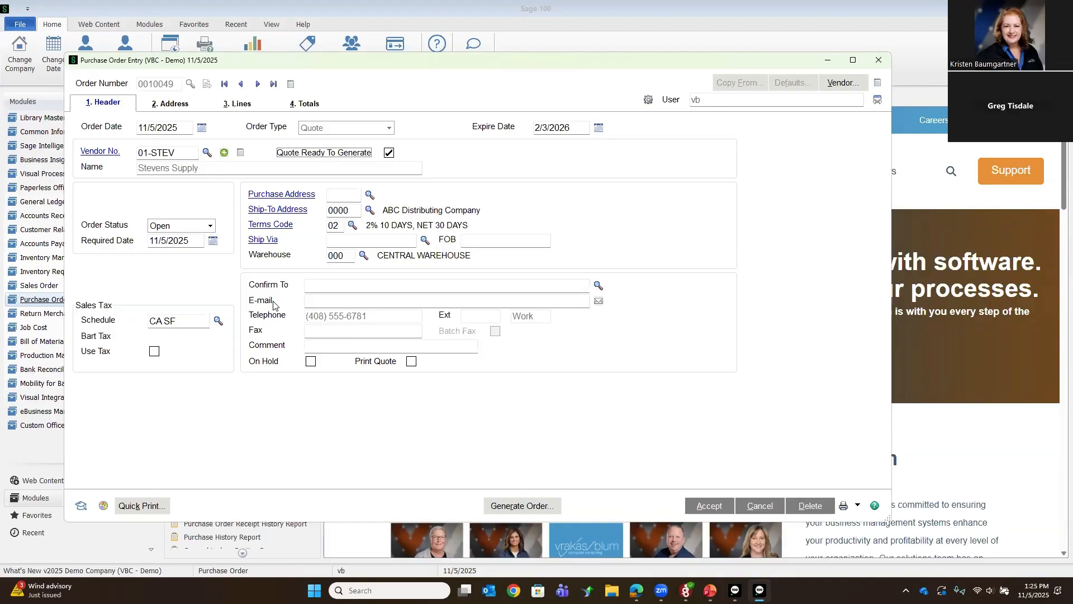
Step: Set the unit cost to 92 for item 2480-8-50 and to 95 for item 2481-5-50 on the quote lines
left_click(244, 104)
left_click(447, 180)
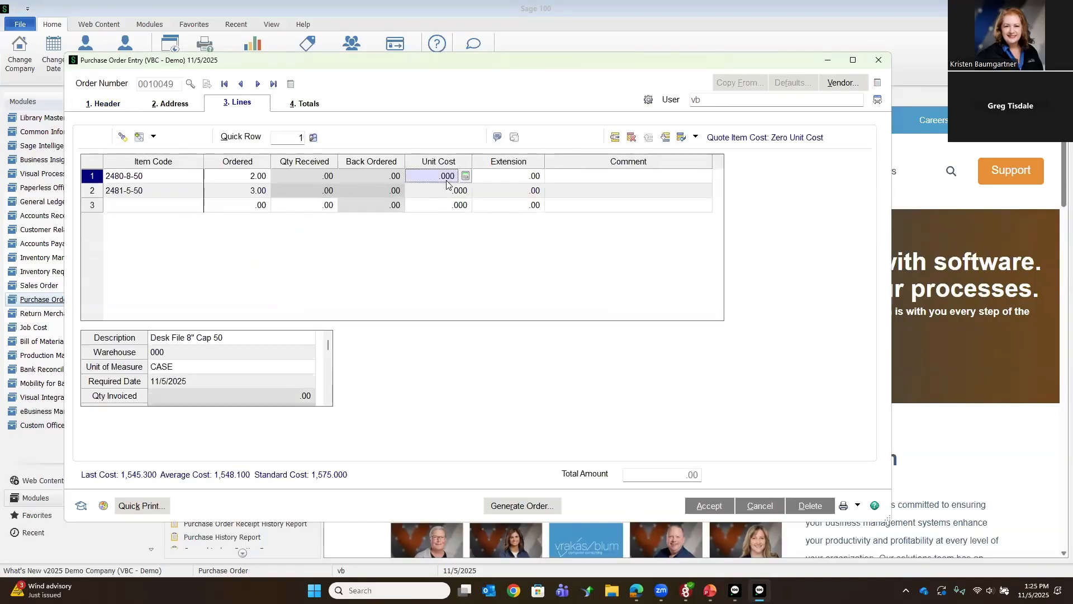
type("92")
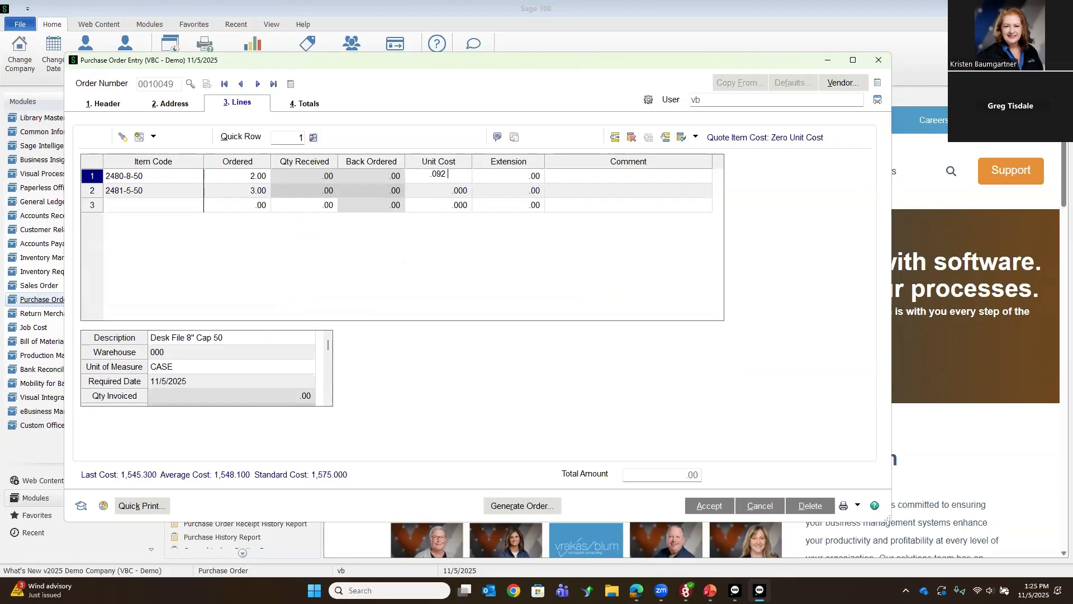
key("Tab")
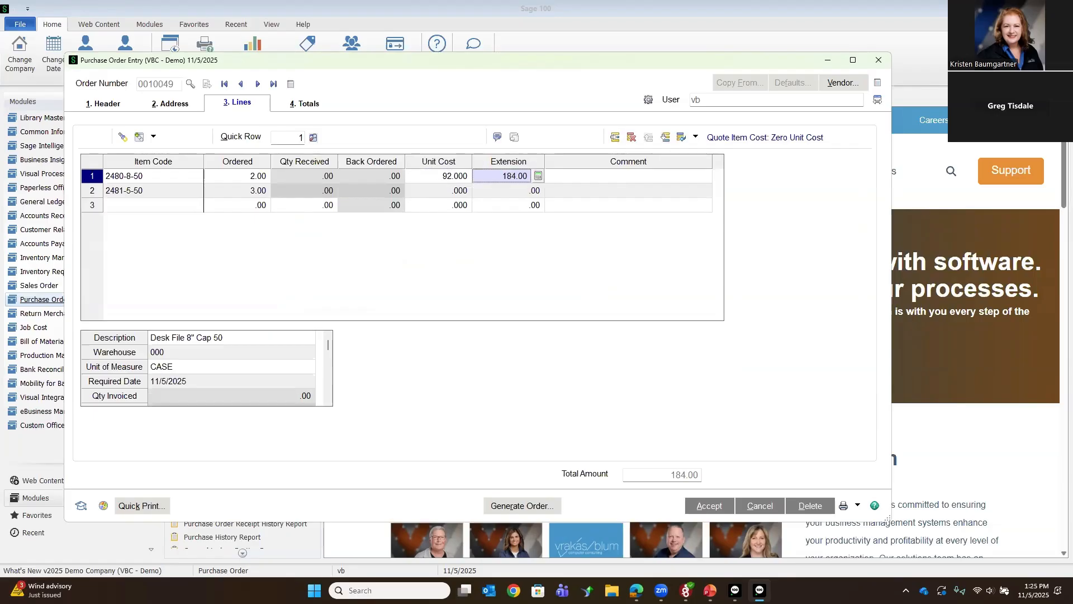
left_click(447, 190)
type("95")
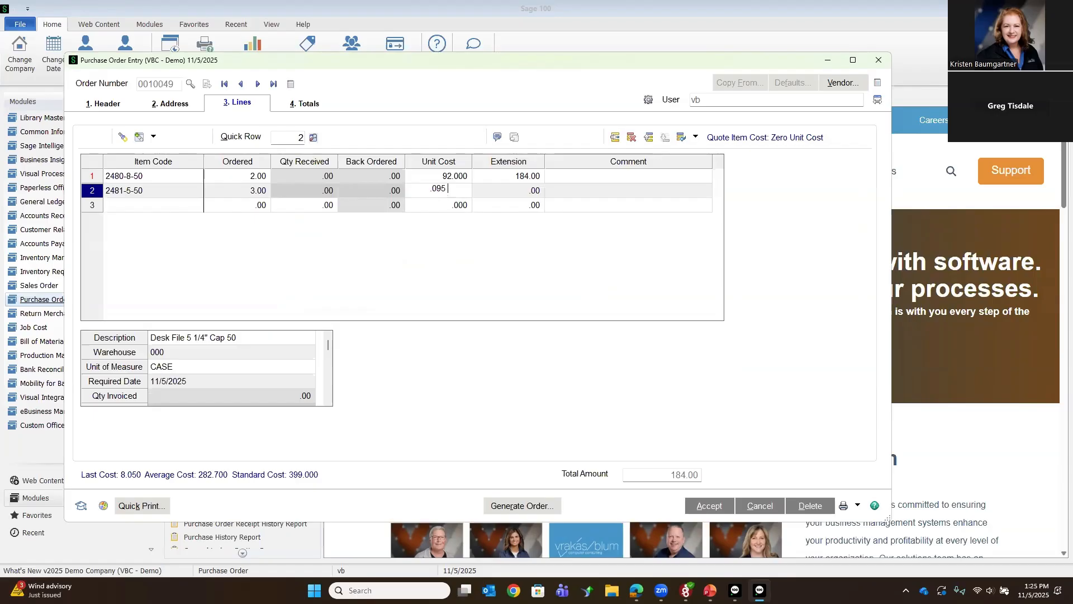
key("Tab")
key("Tab")
key("Tab")
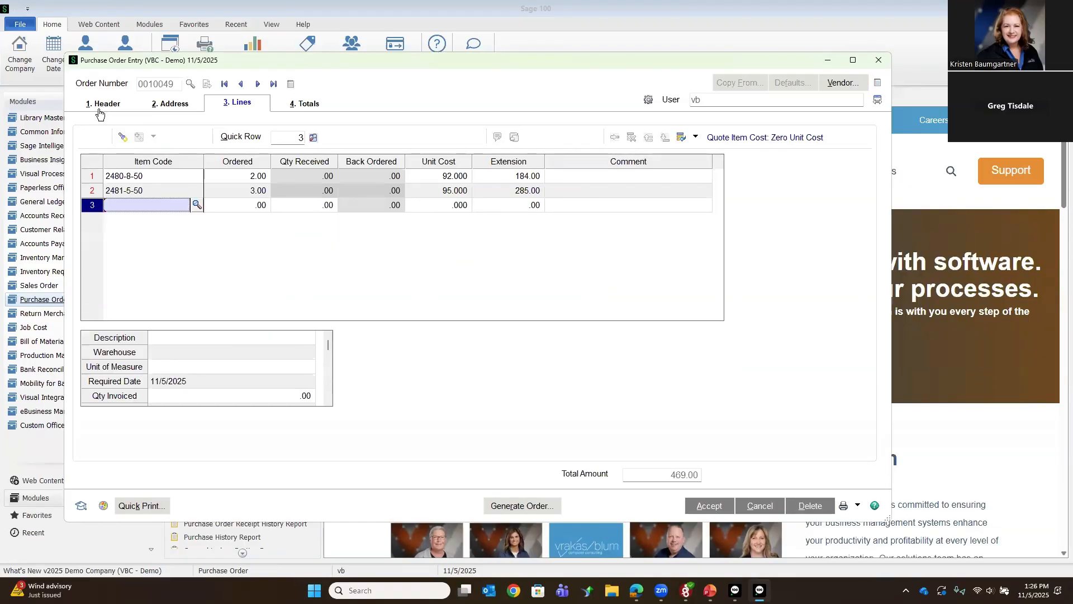
Step: Return to the quote header, then examine the selection options of Auto Generate Orders from Quotes and close it without proceeding
left_click(100, 105)
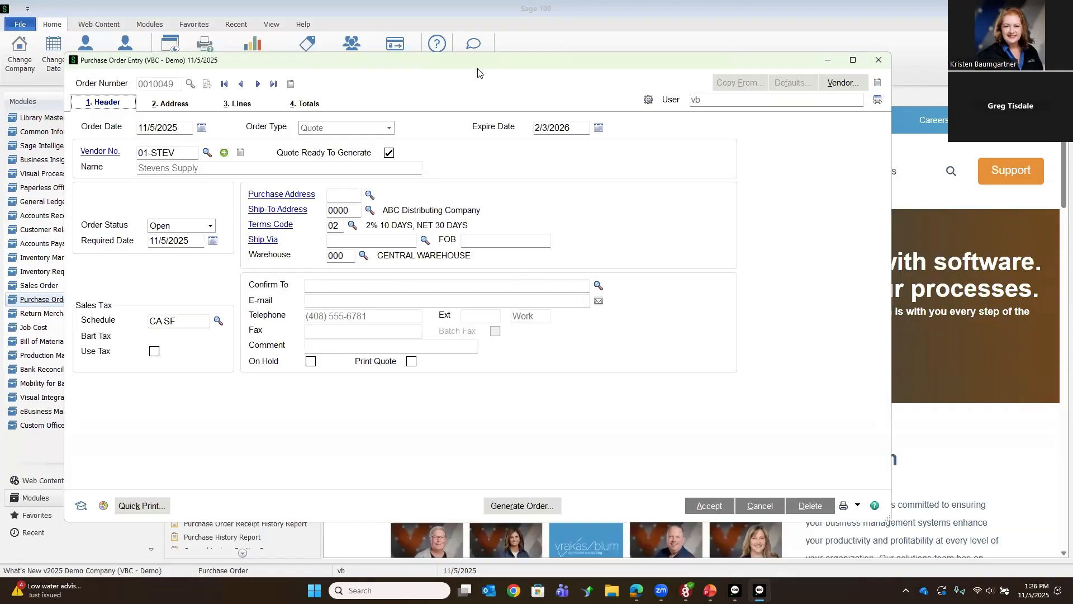
left_click_drag(478, 68, 546, 199)
left_click(223, 177)
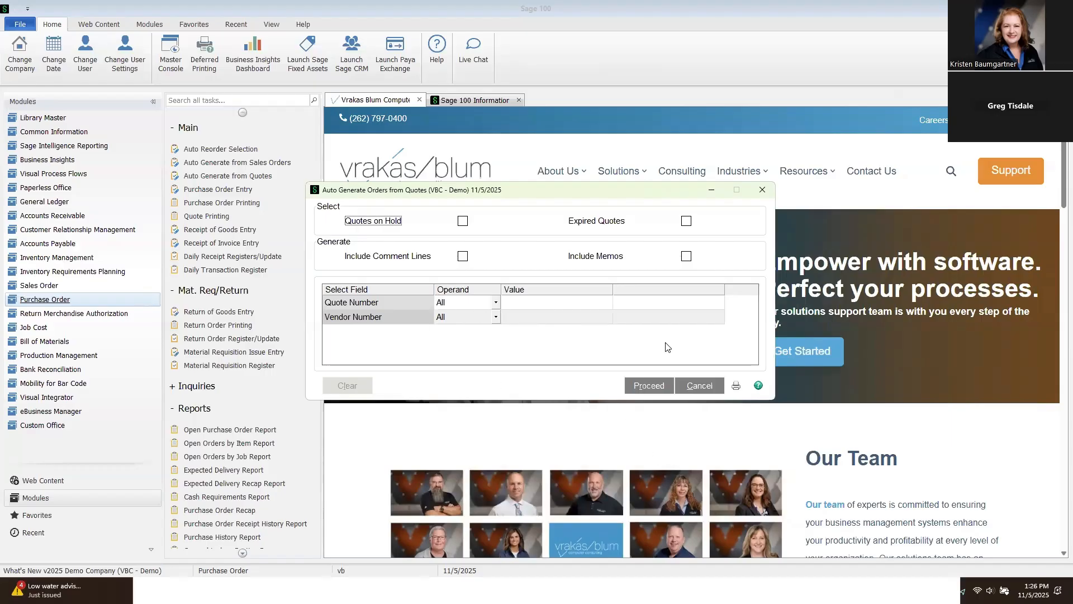
left_click(762, 190)
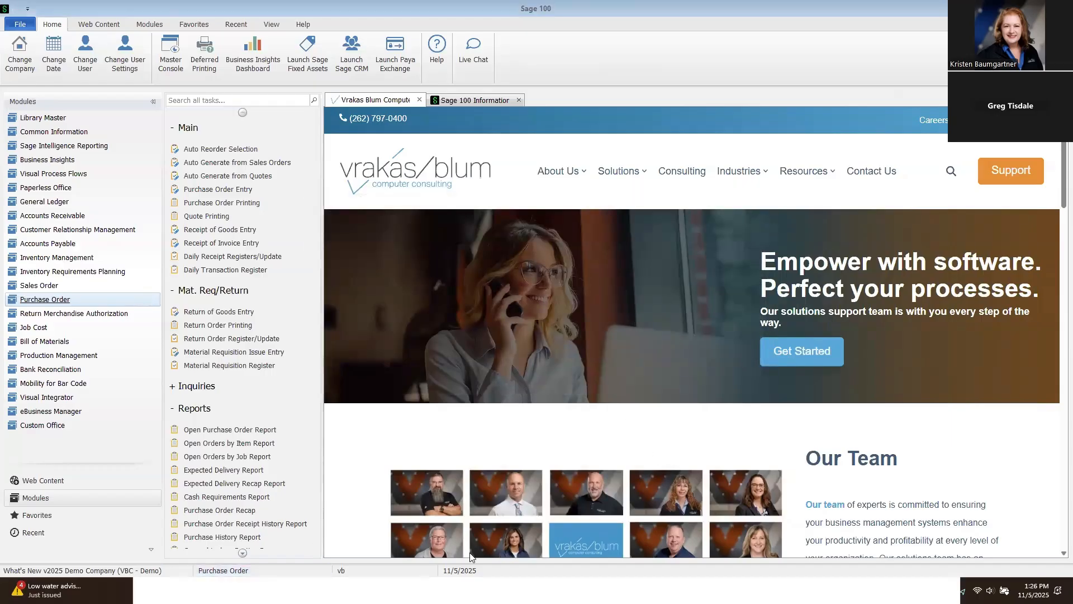
Step: Save the quote's changes for quick printing, then close the Quote Printing form without printing
left_click(83, 560)
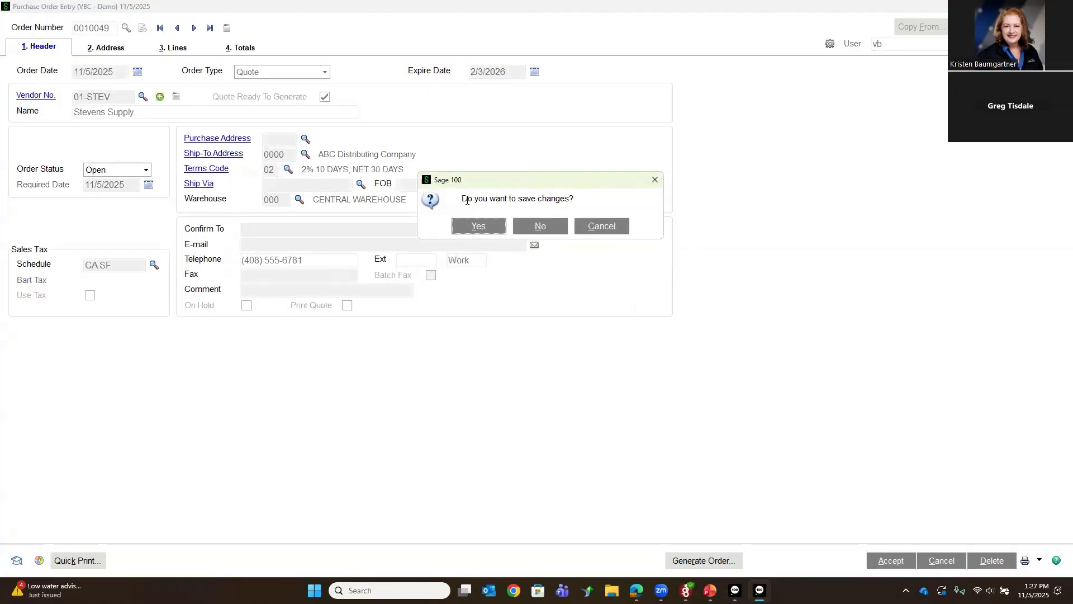
left_click(474, 231)
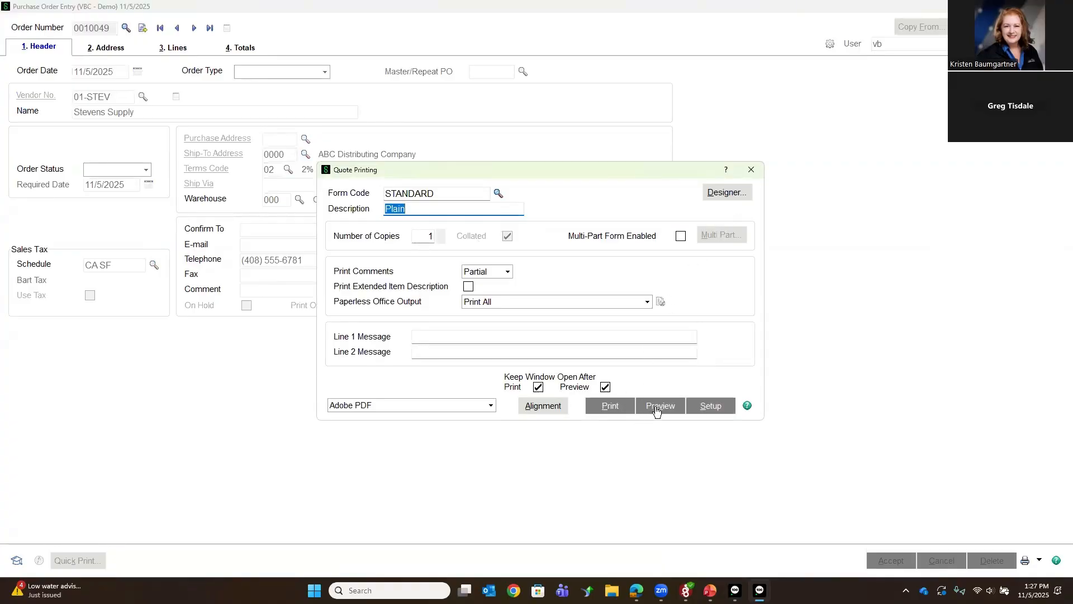
left_click(751, 169)
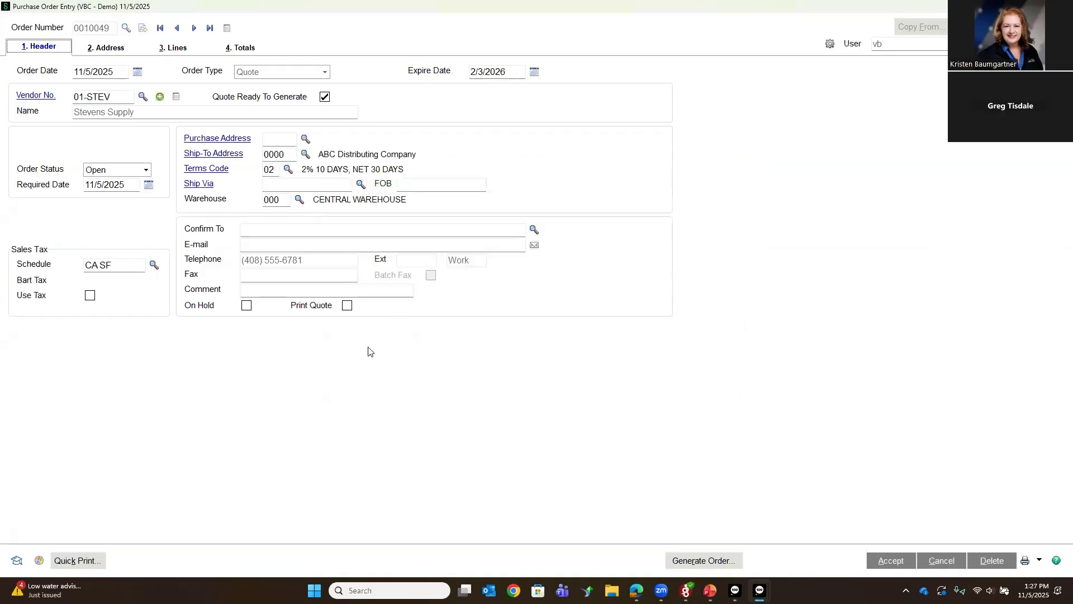
Step: Generate a purchase order from the quote with comment lines included, accepting the next automatic purchase order number
left_click(685, 560)
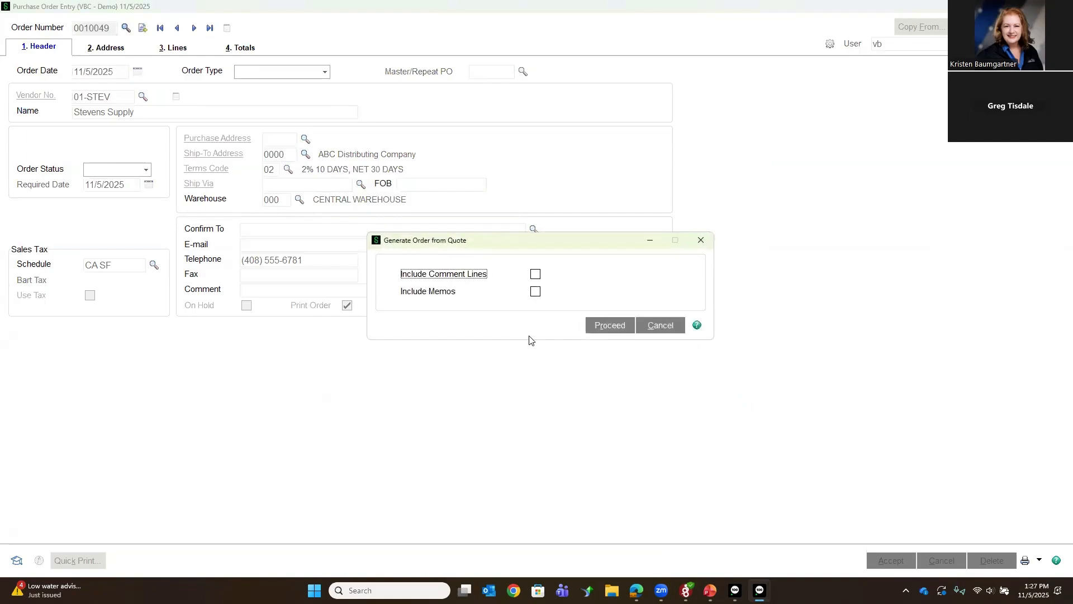
left_click(535, 275)
left_click(604, 325)
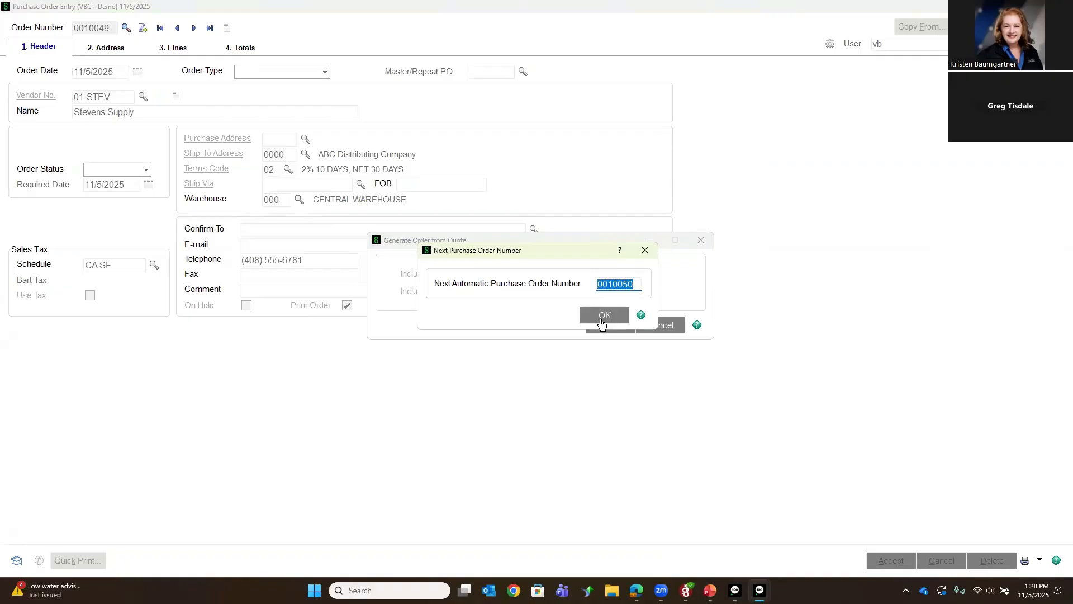
left_click(603, 316)
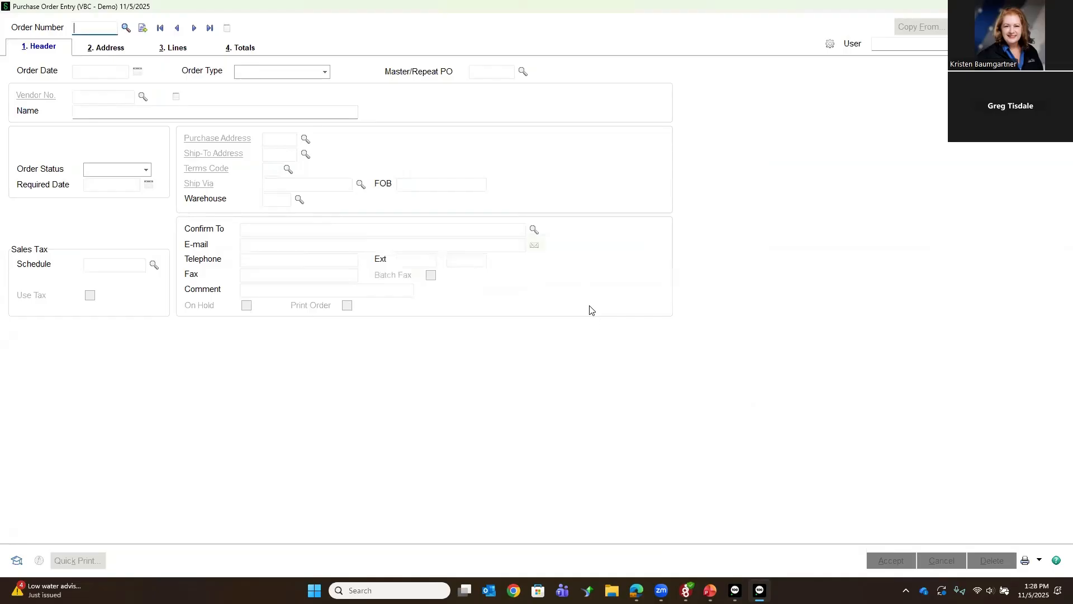
Step: Open the newly generated order from the end of the purchase order list and restore the entry window to its smaller size
left_click(126, 27)
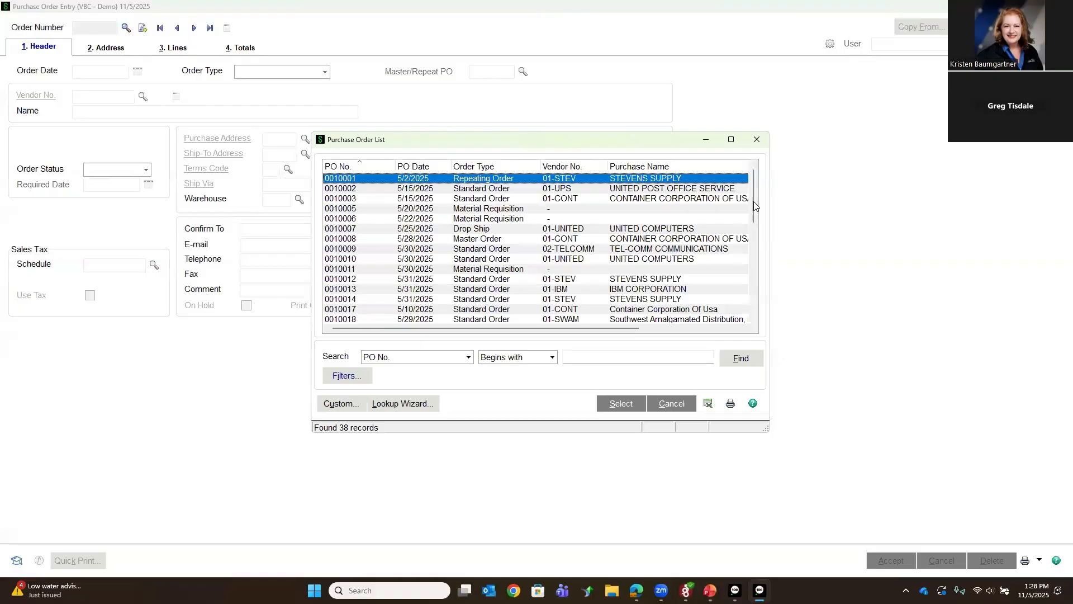
left_click_drag(755, 206, 754, 316)
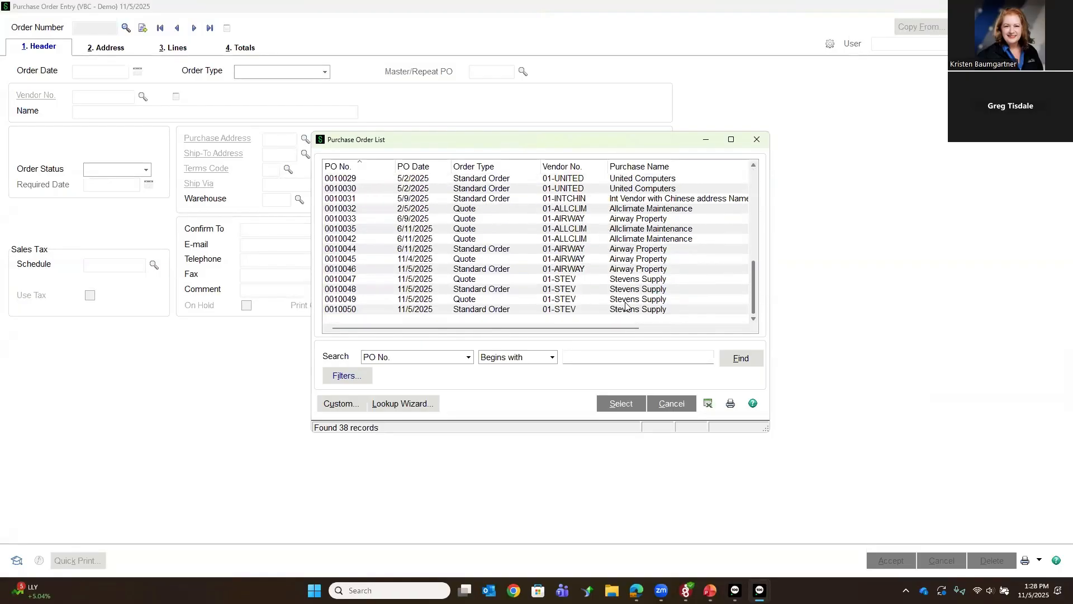
double_click(418, 309)
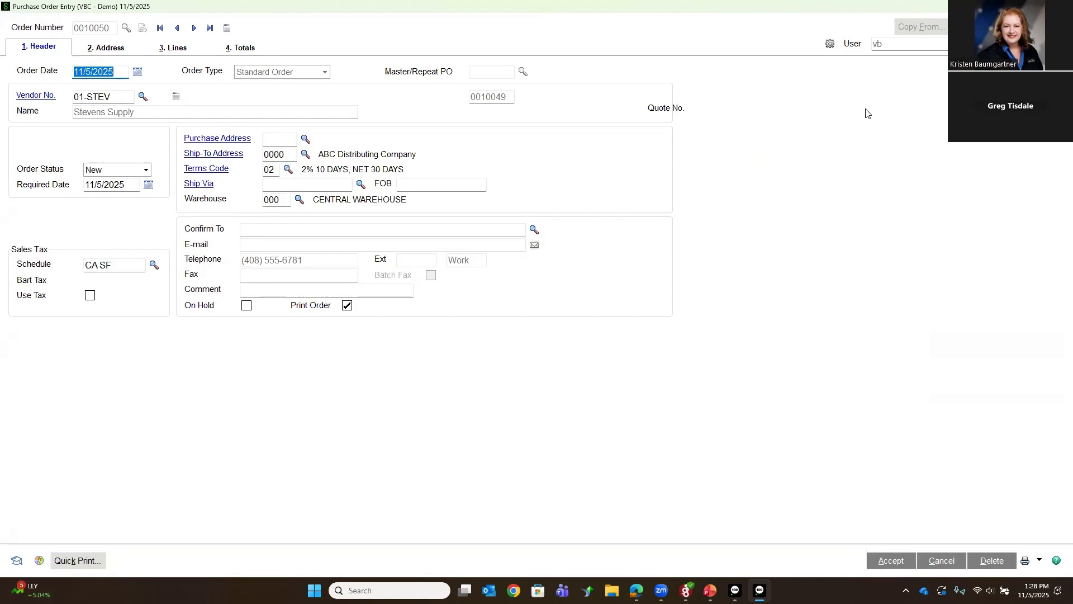
left_click(1035, 7)
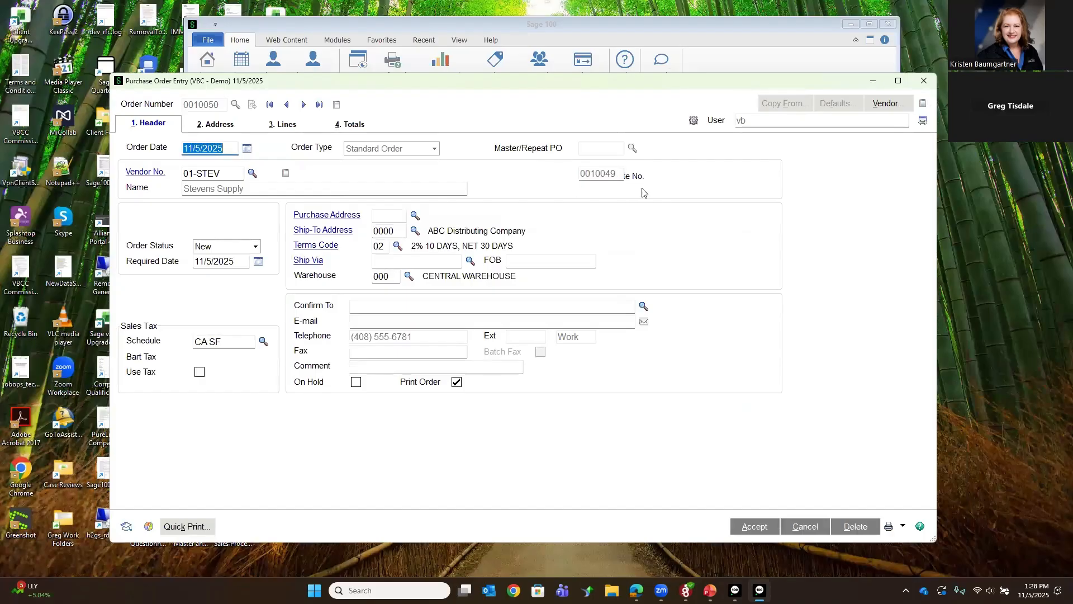
Step: Examine the order's source quote number and its lines, then accept the order
left_click(622, 175)
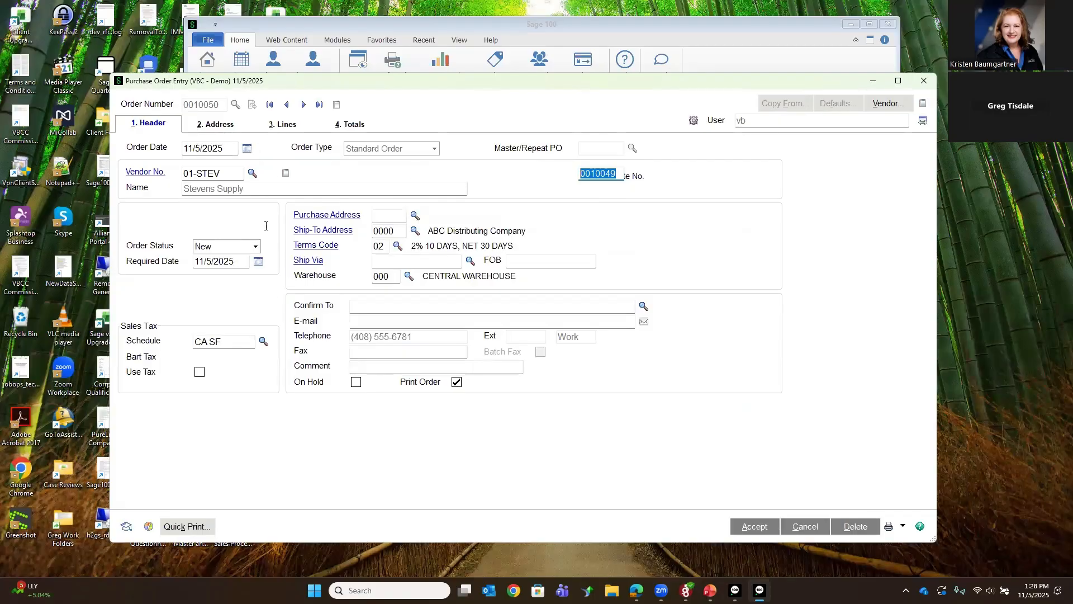
left_click(276, 131)
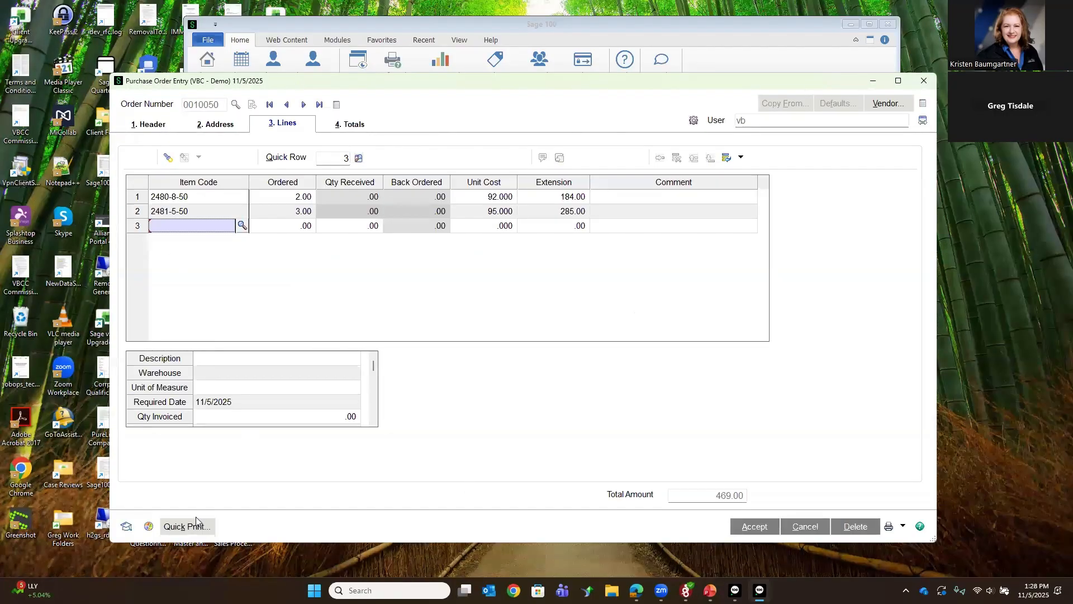
left_click(154, 127)
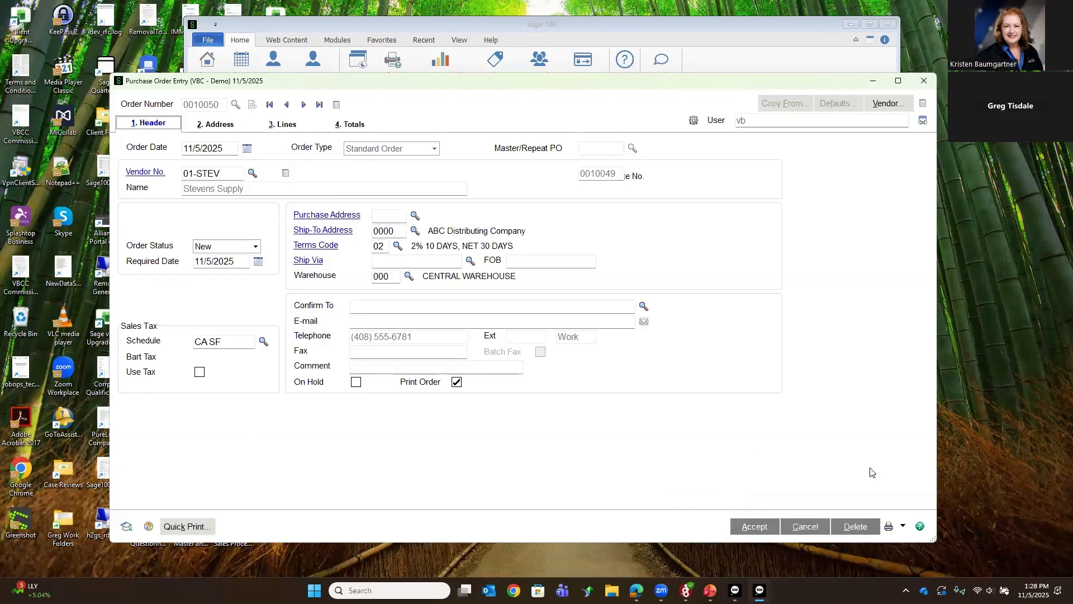
left_click(759, 527)
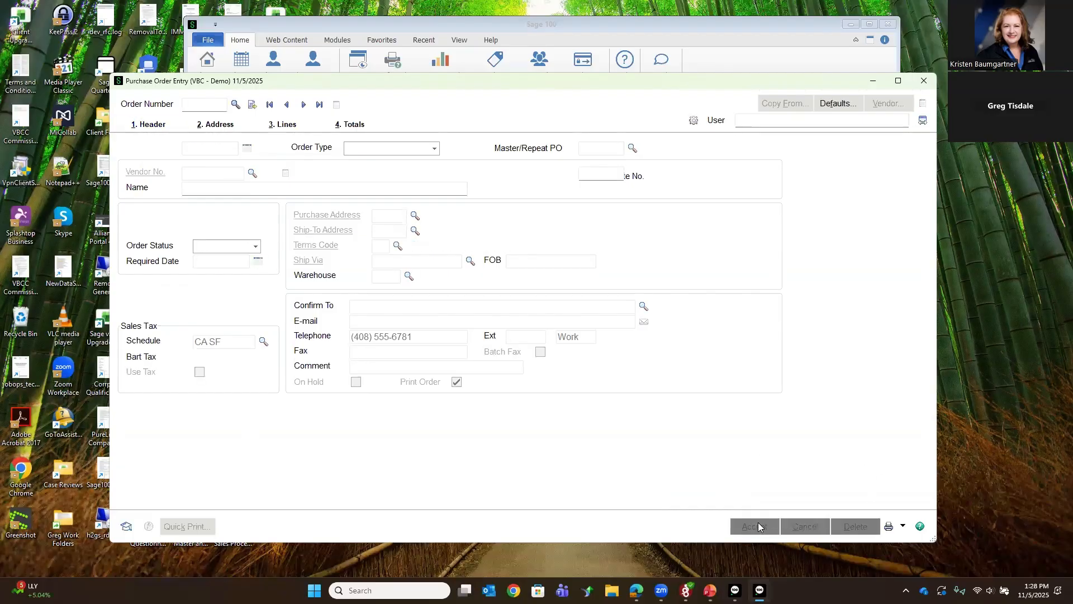
Step: Open the completed quote preceding the new order, examine its list of requested vendors, and close Purchase Order Entry
left_click(287, 105)
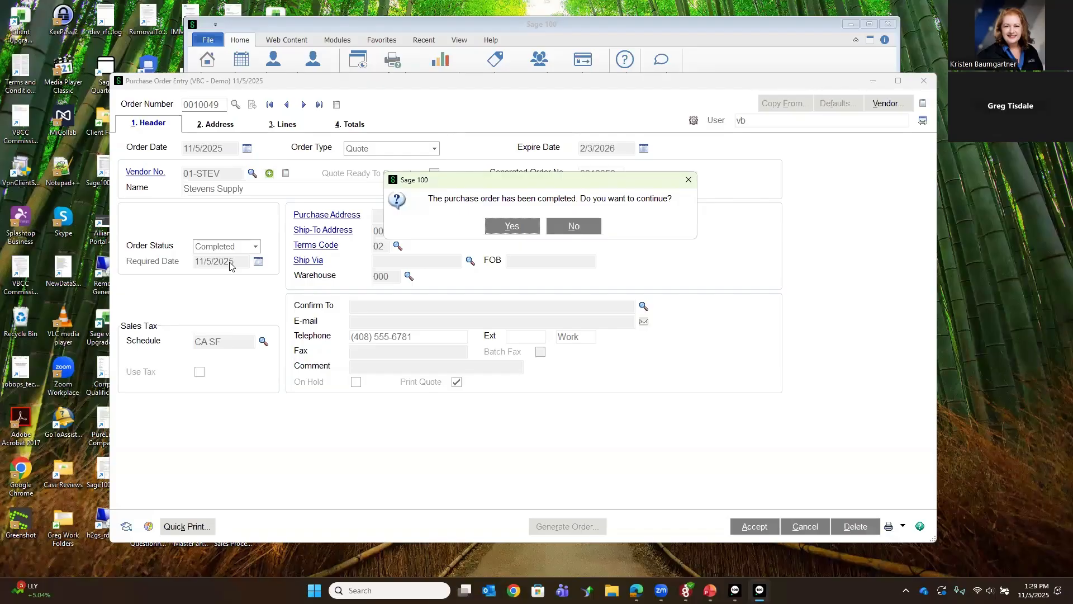
left_click(491, 227)
left_click(269, 174)
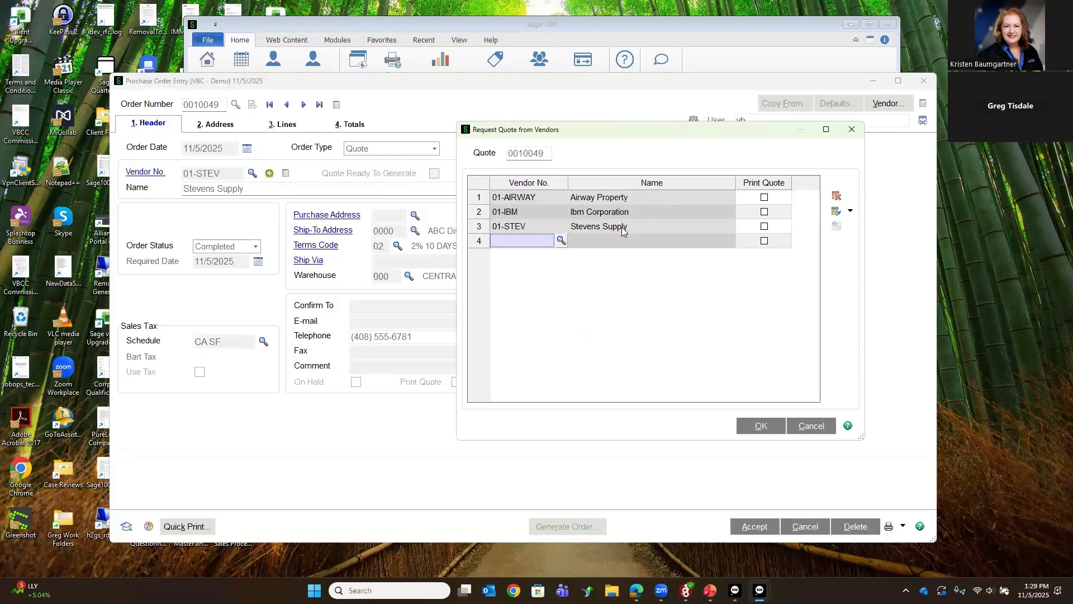
left_click(851, 131)
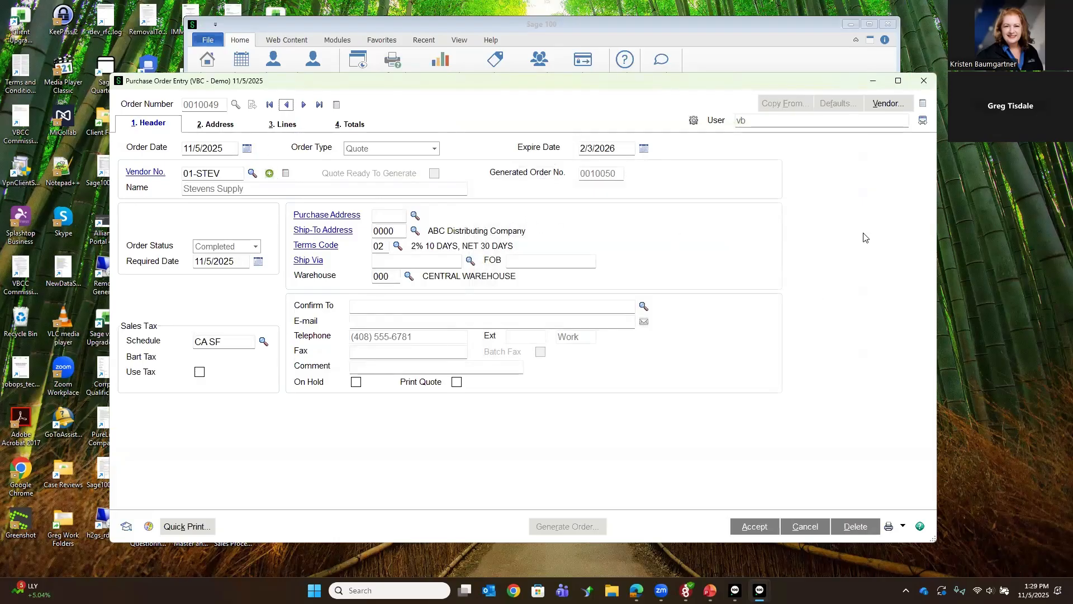
left_click(924, 84)
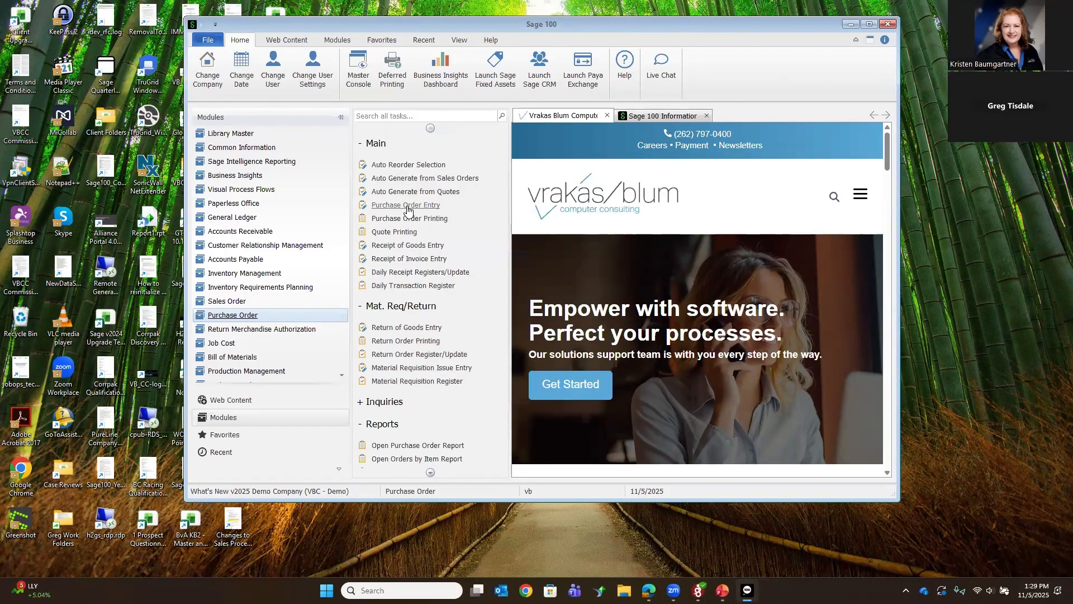
scroll(411, 218, "down", 2)
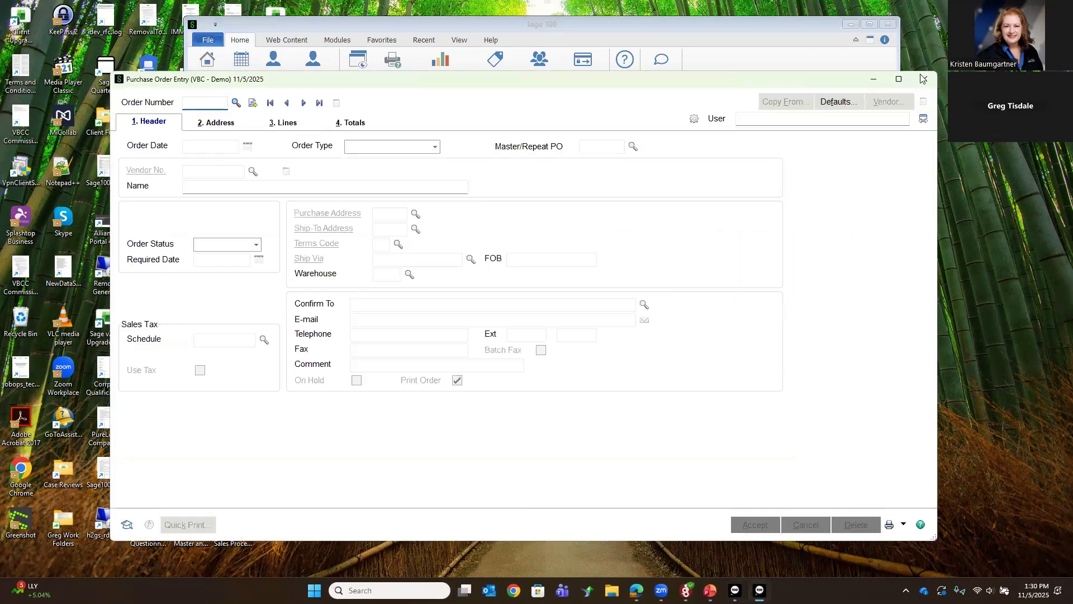
left_click(924, 79)
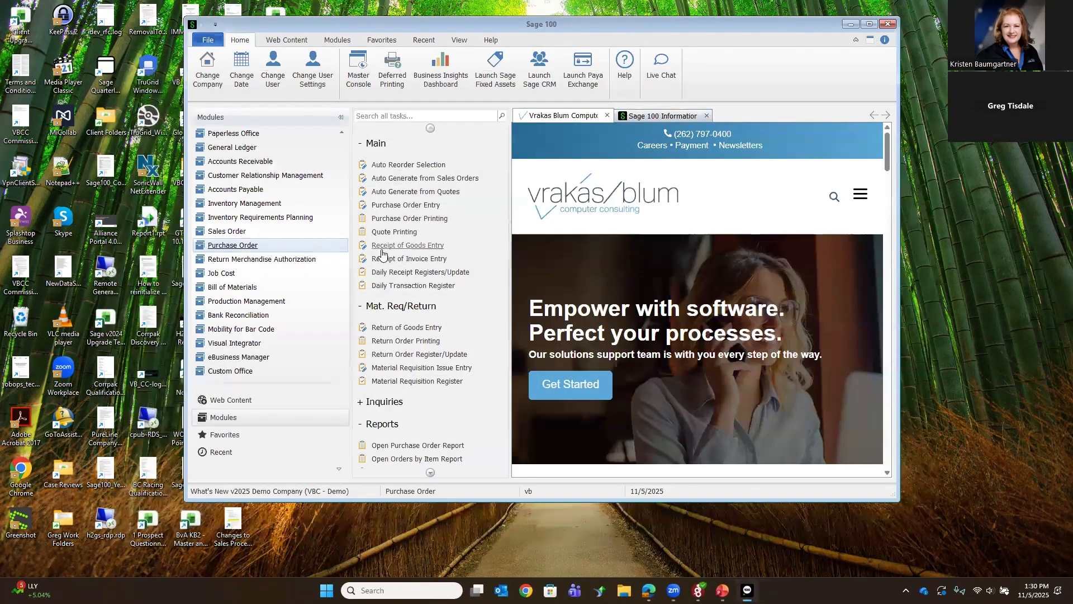
Step: Start a new Receipt of Goods with the next automatic receipt number and select the last Stevens Supply purchase order
left_click(383, 250)
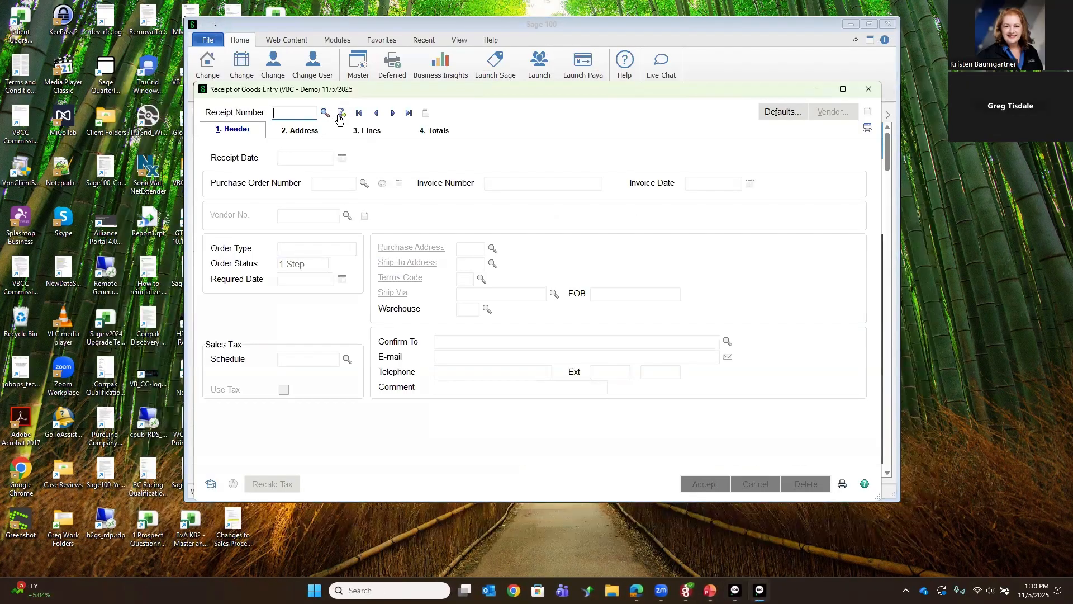
left_click(340, 114)
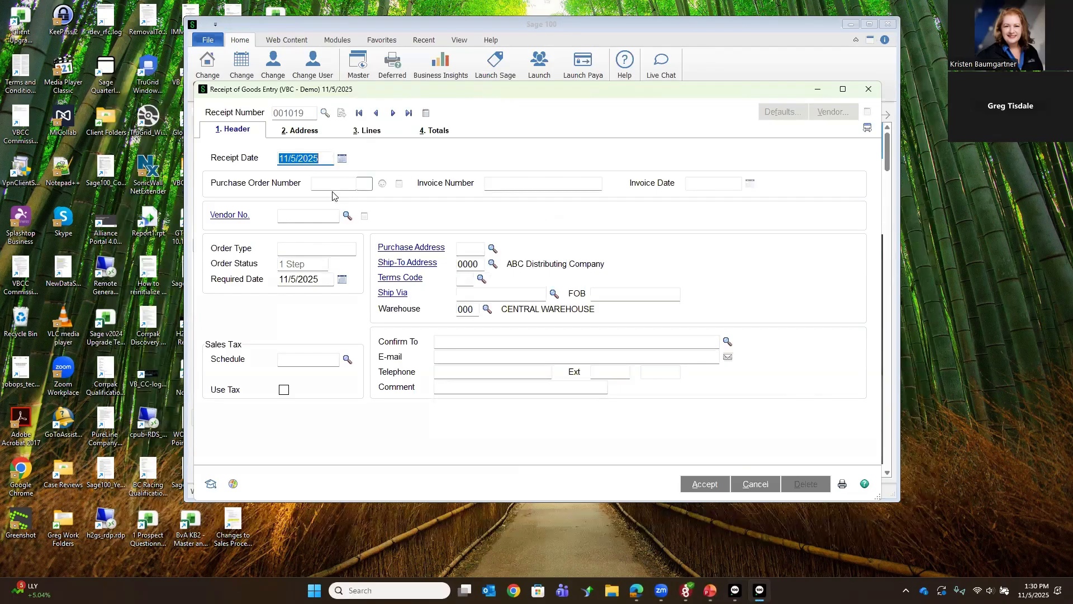
left_click(364, 184)
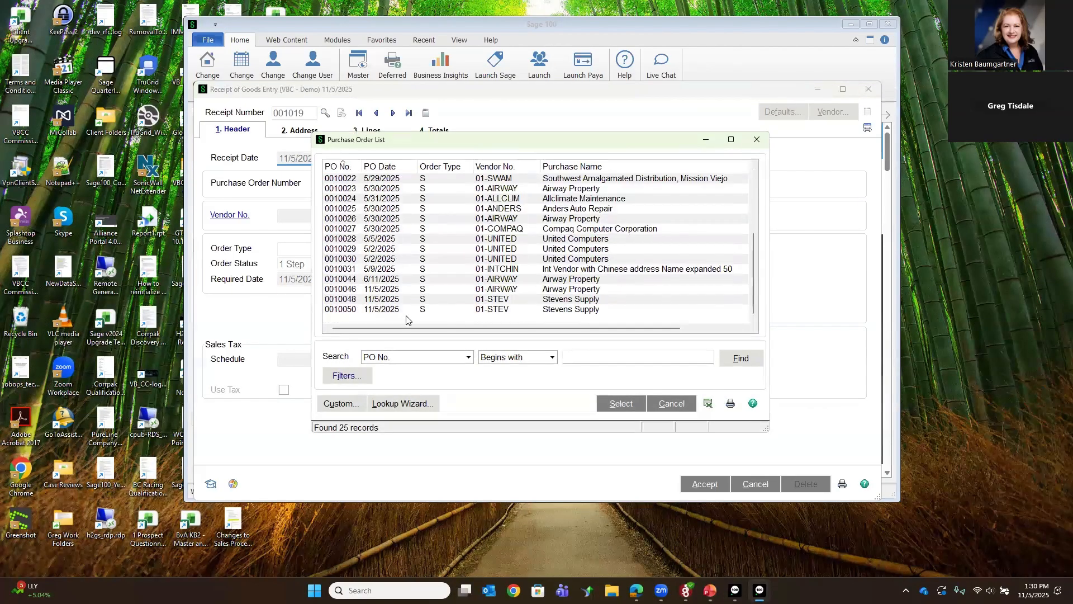
double_click(410, 310)
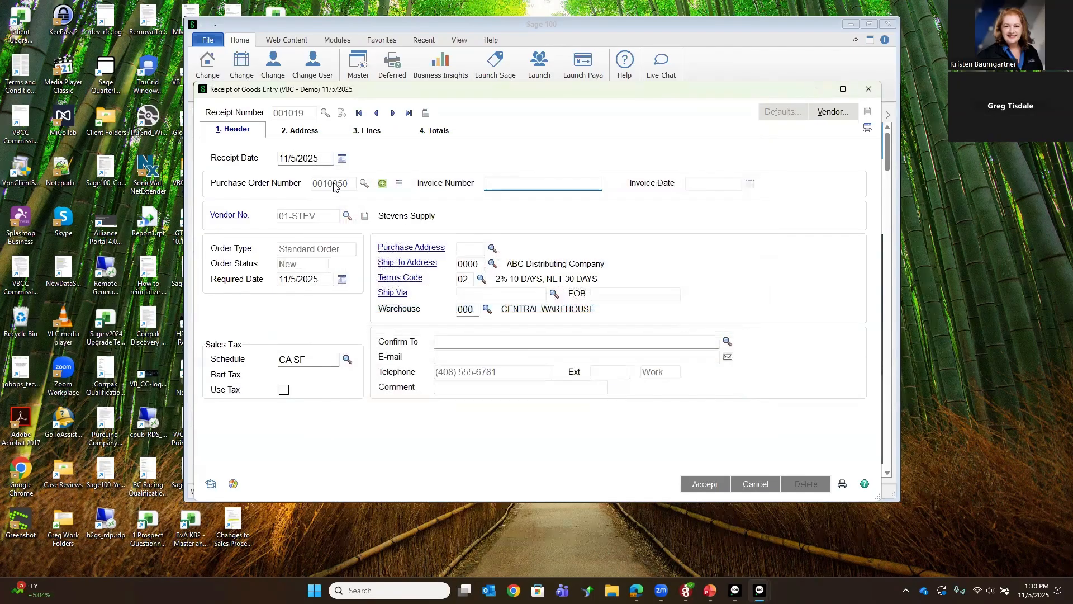
Step: Load all lines of the purchase order into the receipt and check them against the receipt header
left_click(365, 136)
left_click(514, 231)
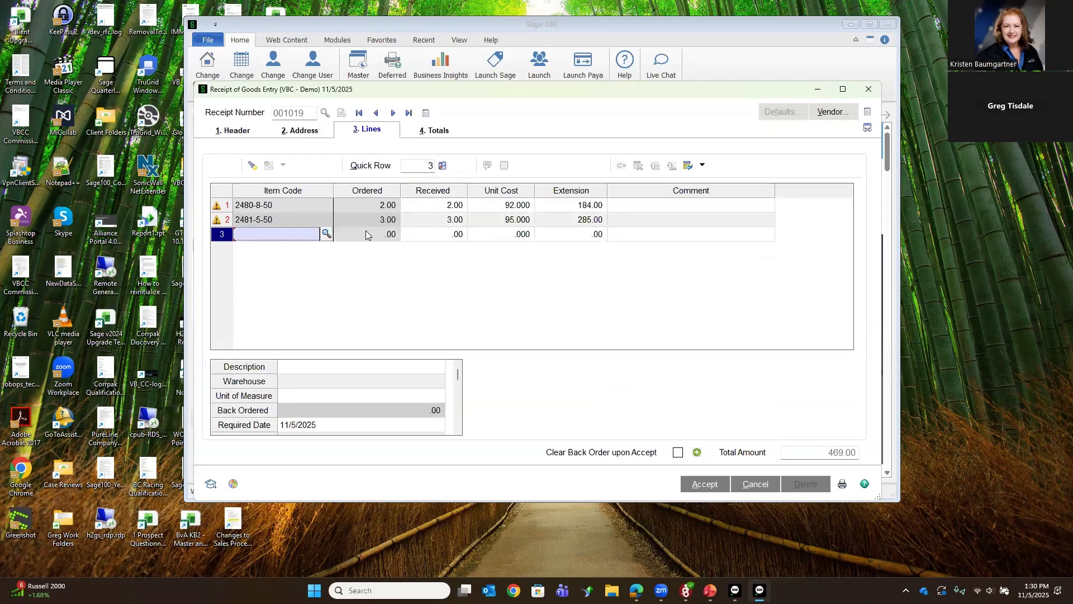
left_click(231, 137)
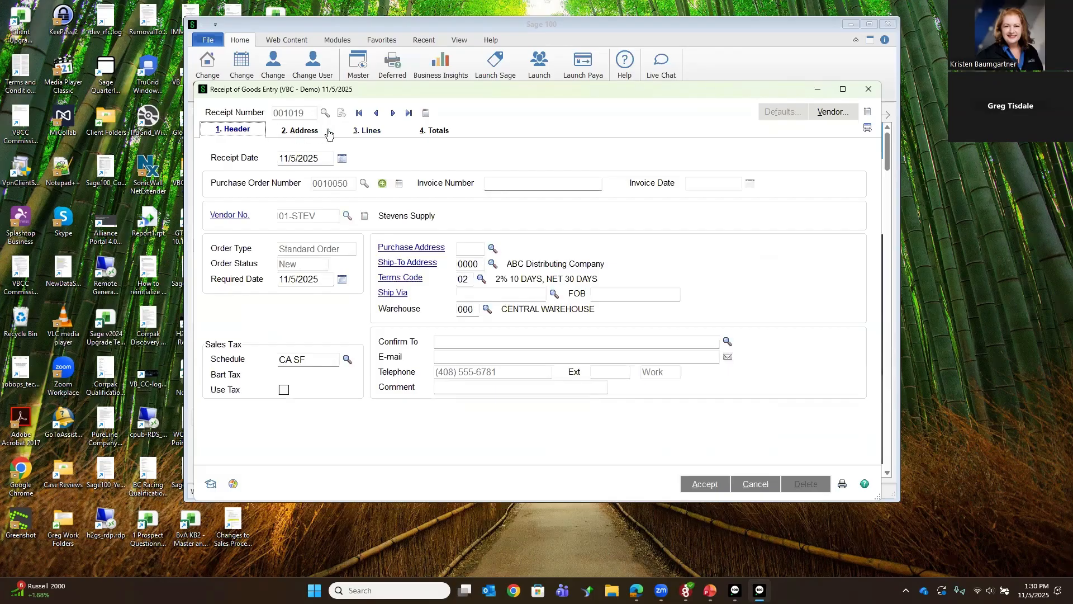
left_click(371, 132)
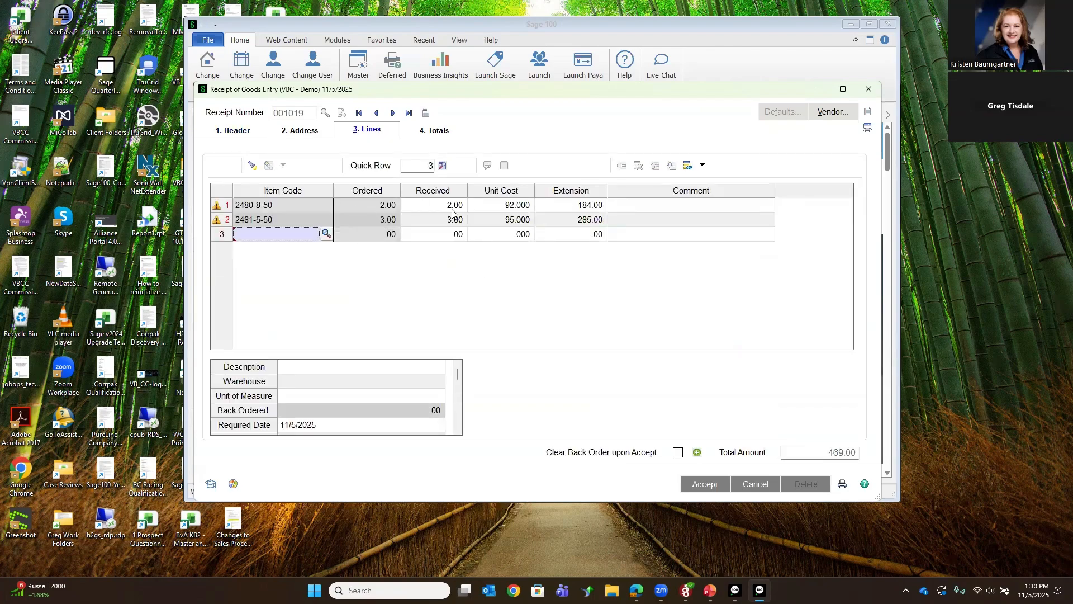
Step: Set the received quantity of item 2481-5-50 to 2
left_click(452, 225)
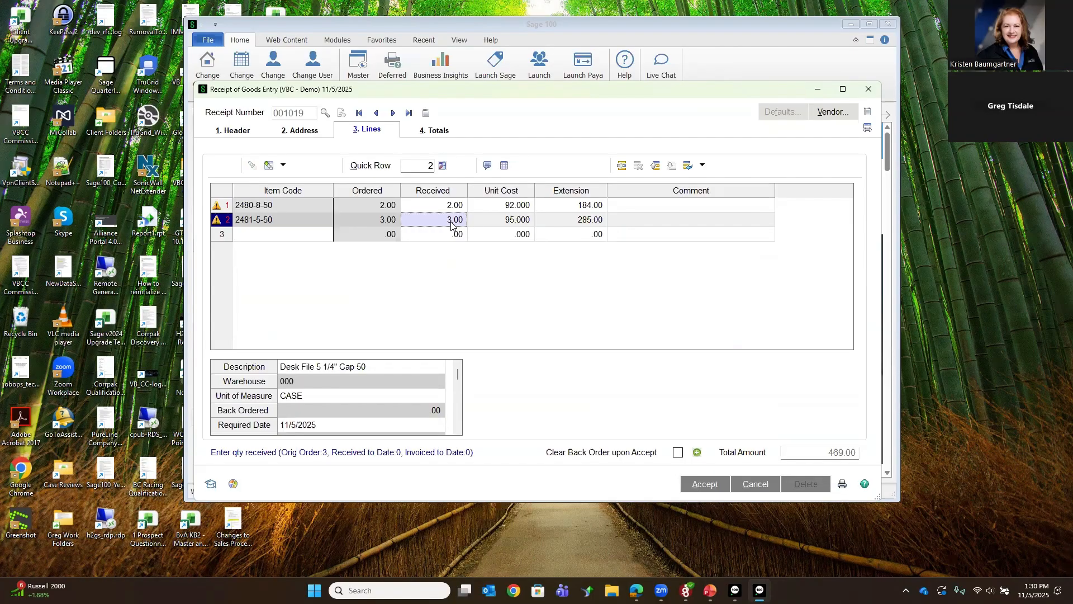
type("2")
key("Tab")
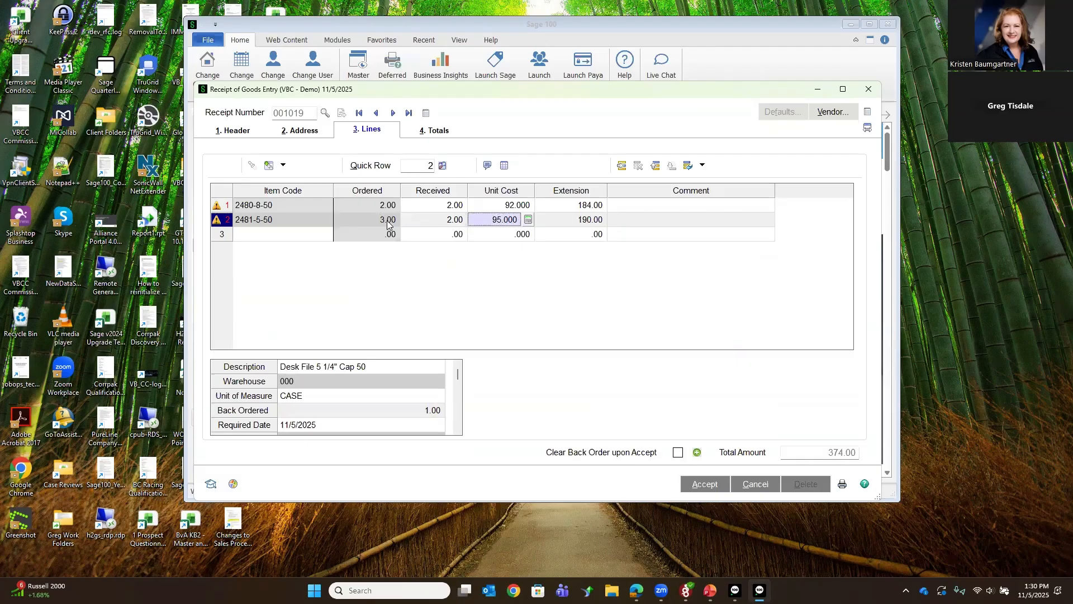
Step: Distribute the 2 received cases of item 2481-5-50 to lot number JULY 2025
key("Tab")
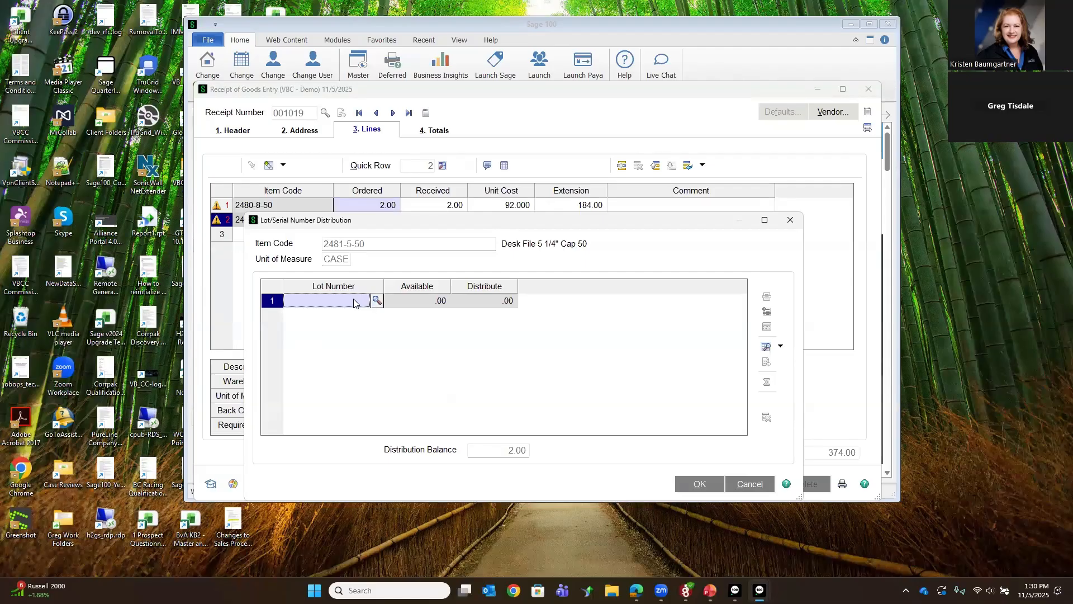
type("JUL")
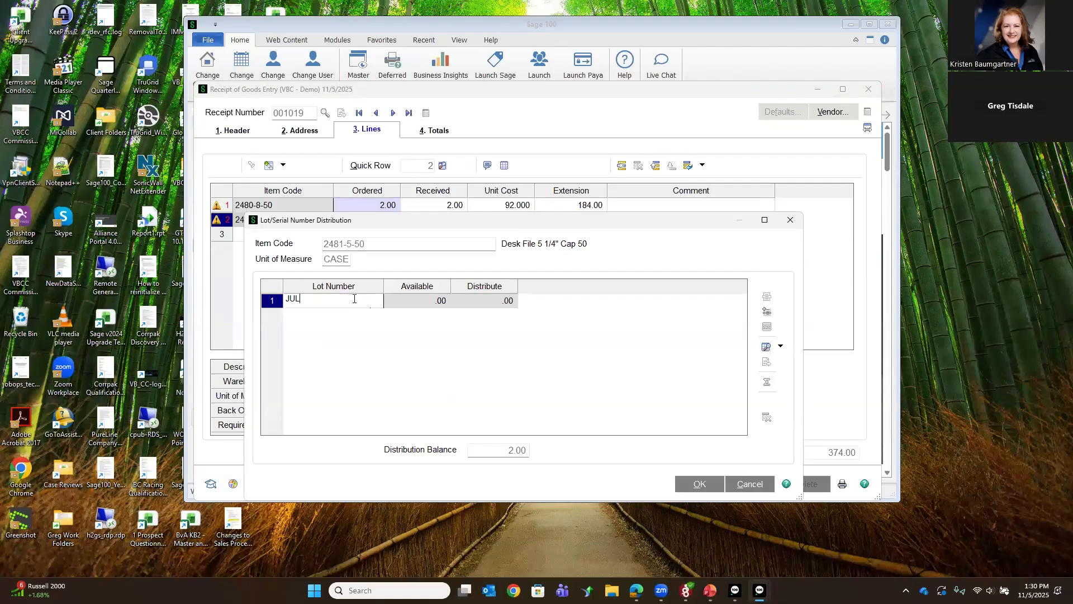
type("Y 2025")
key("Tab")
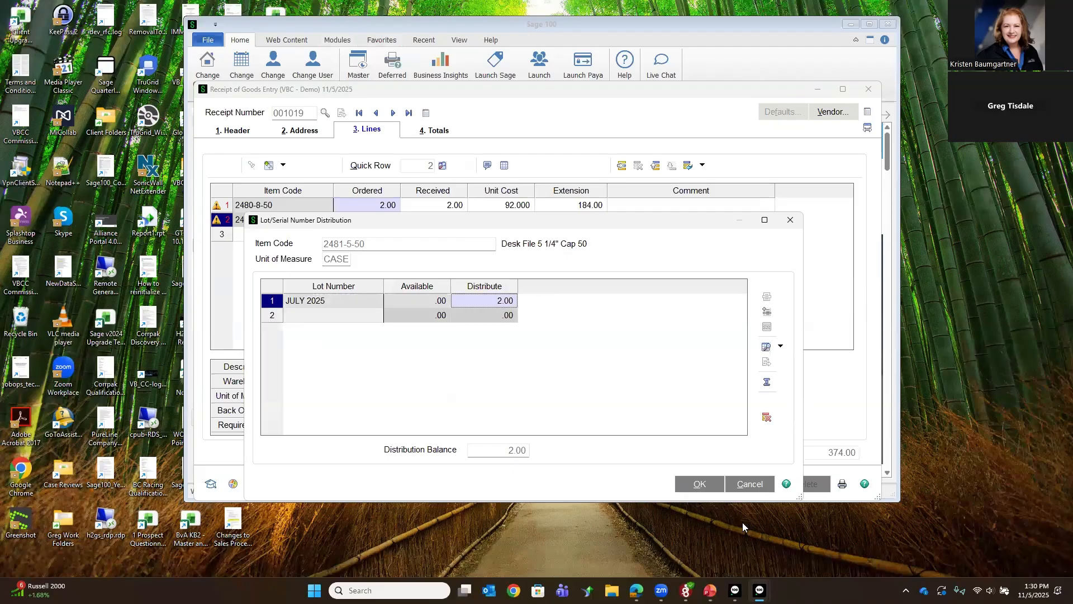
key("Return")
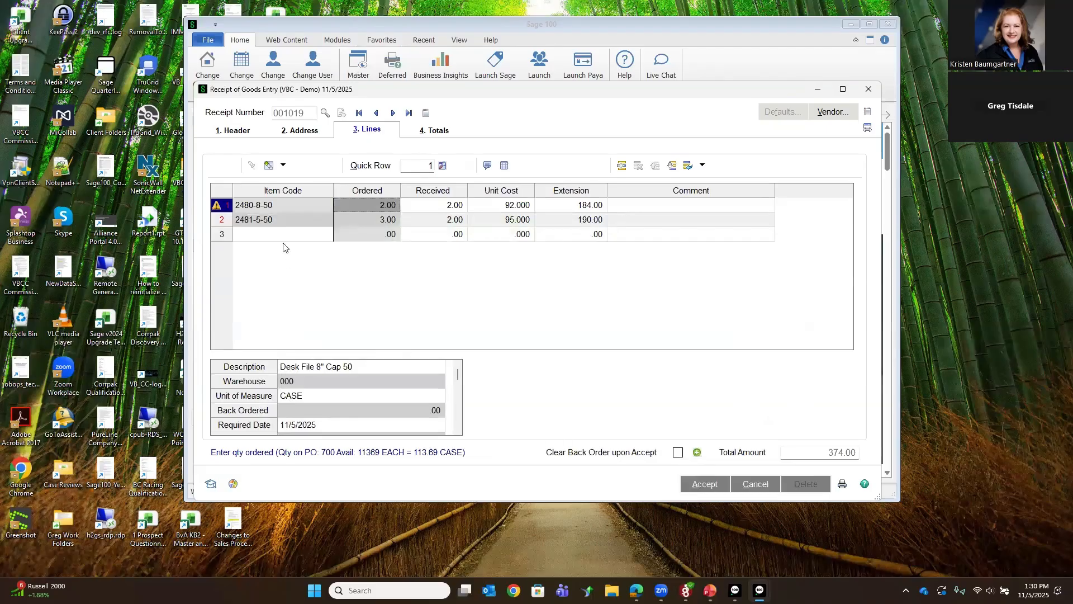
Step: Review the lot distribution of item 2481-5-50 and compare it with the line's ordered and received quantities
left_click(312, 218)
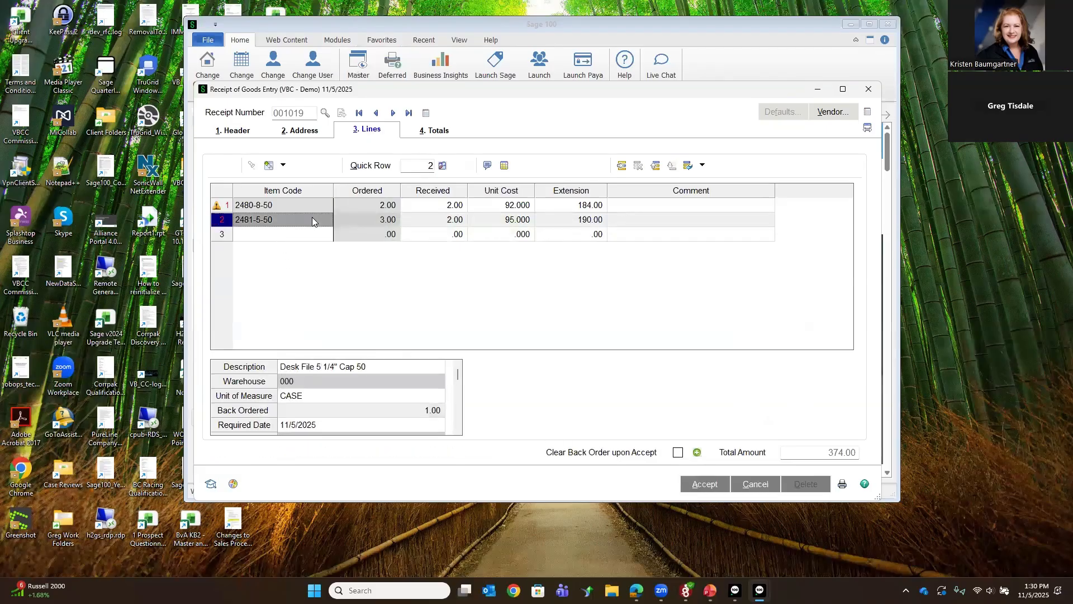
left_click(480, 222)
left_click(505, 165)
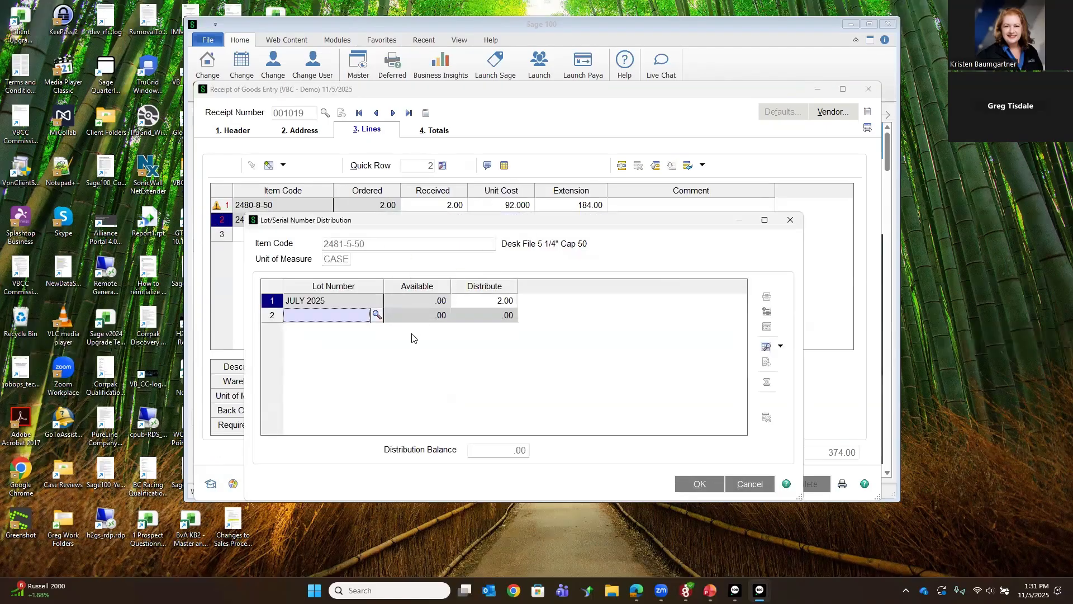
left_click(693, 486)
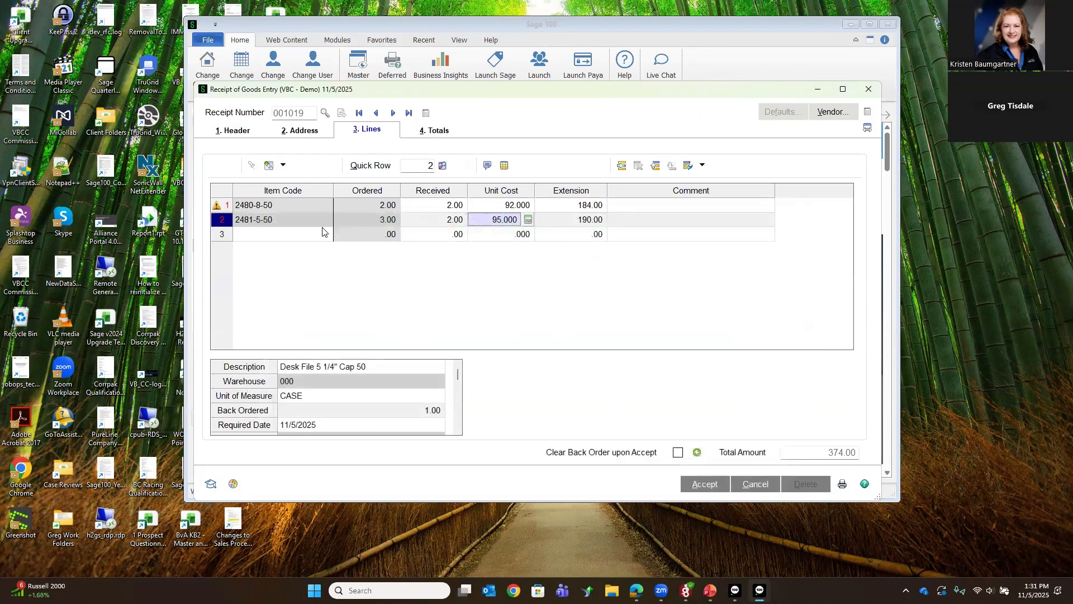
left_click(311, 223)
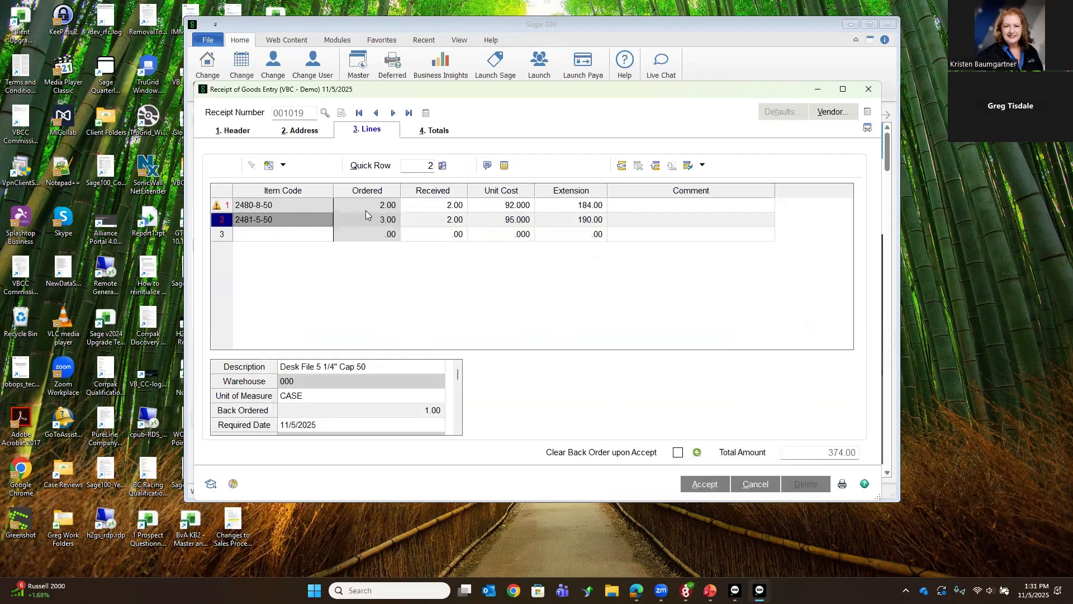
left_click(445, 221)
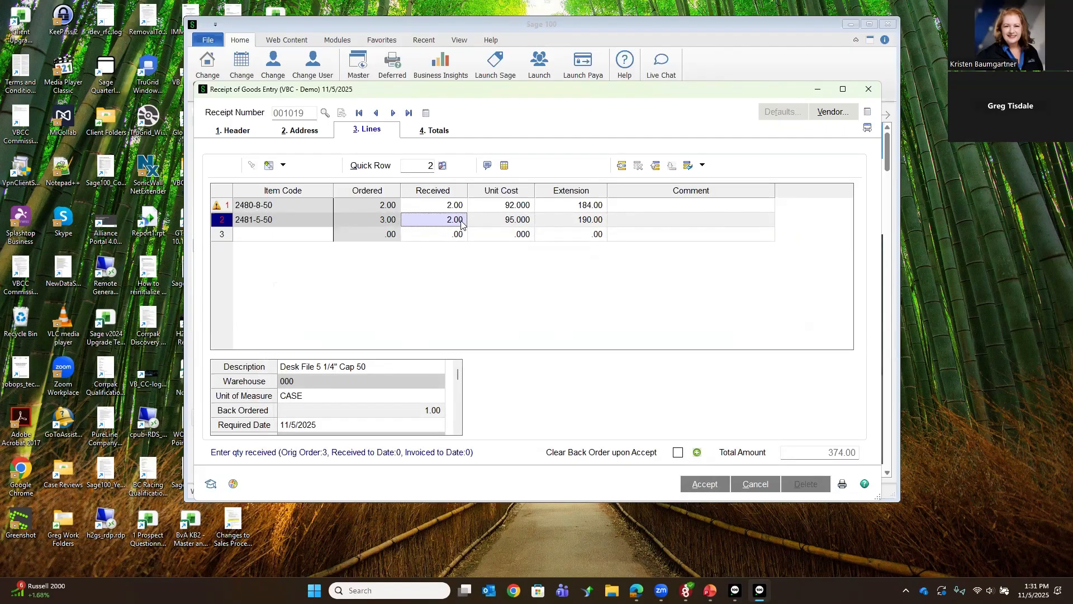
left_click(482, 221)
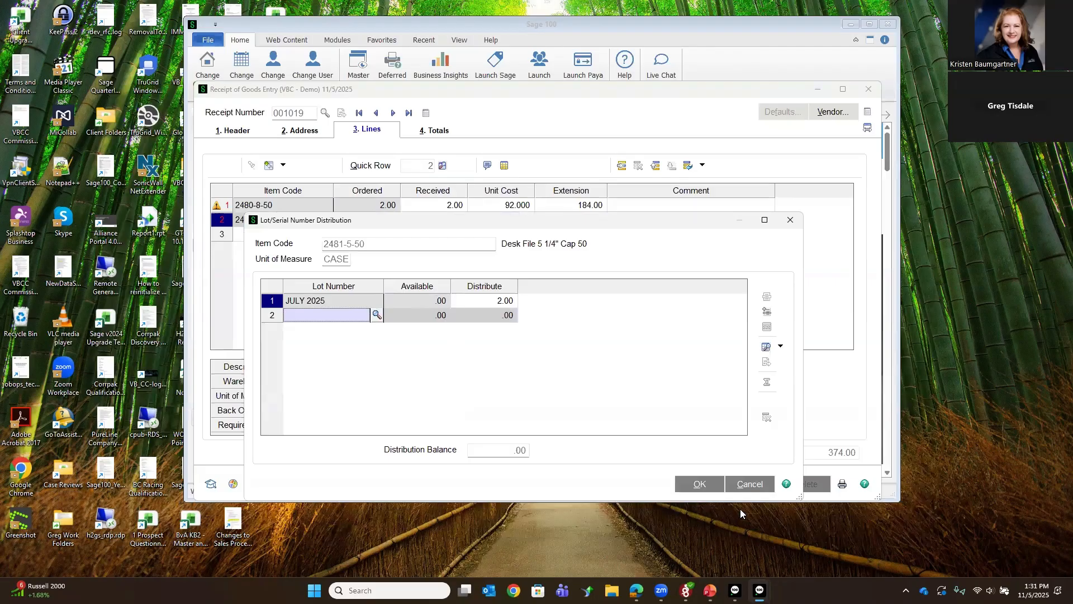
left_click(698, 484)
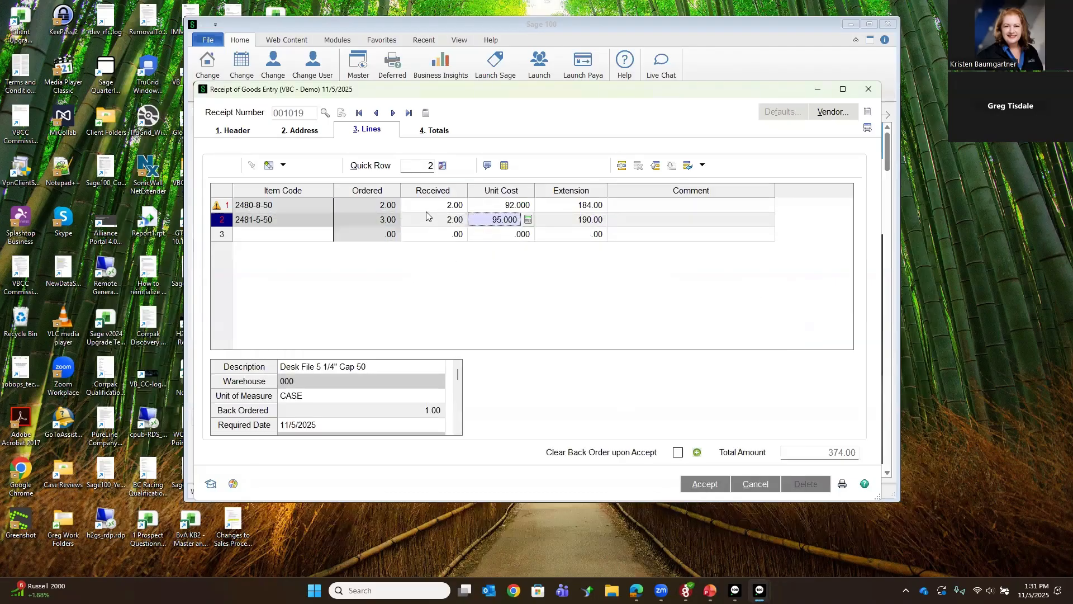
Step: Assign a lot number to the received quantity of item 2480-8-50 and accept the distribution
left_click(278, 206)
left_click(505, 166)
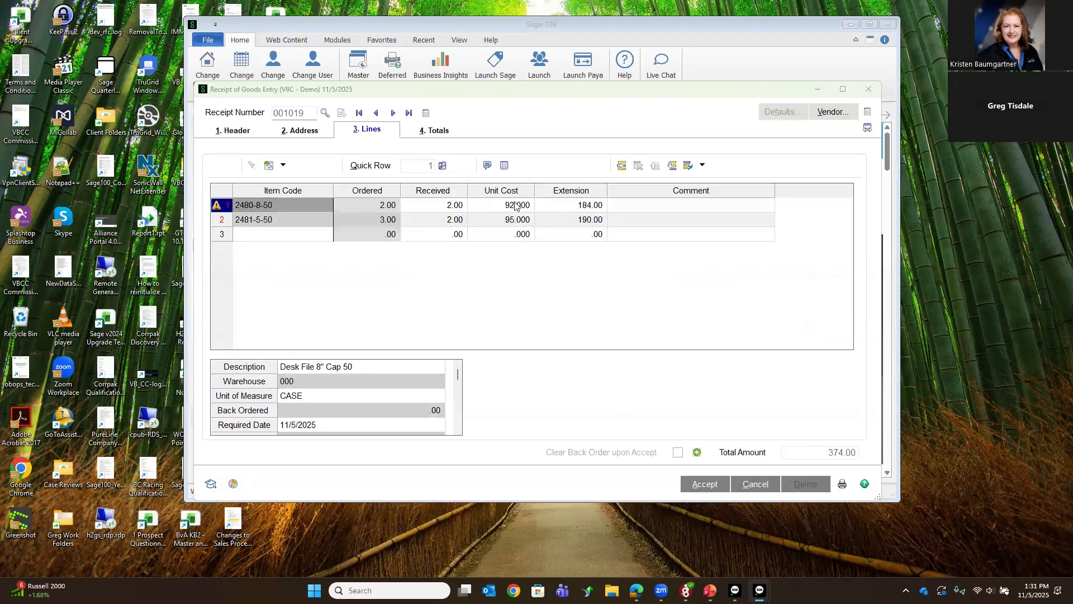
left_click(374, 301)
left_click(472, 200)
left_click(621, 403)
left_click(691, 484)
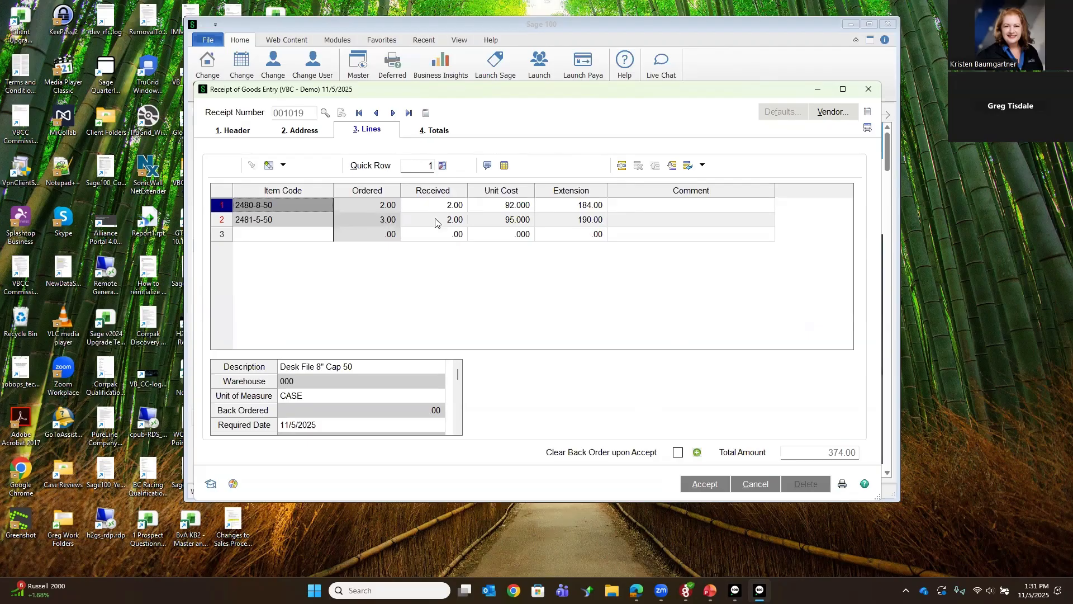
Step: Enable Clear Back Order upon Accept on the goods receipt, accept the receipt and proceed to printing its daily registers
left_click(678, 453)
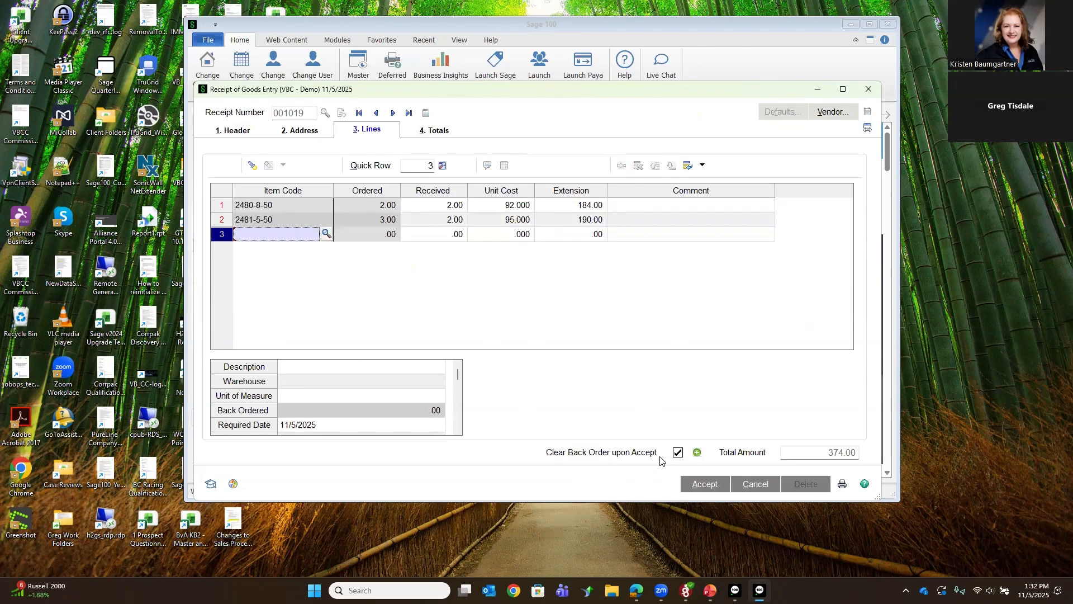
left_click(693, 484)
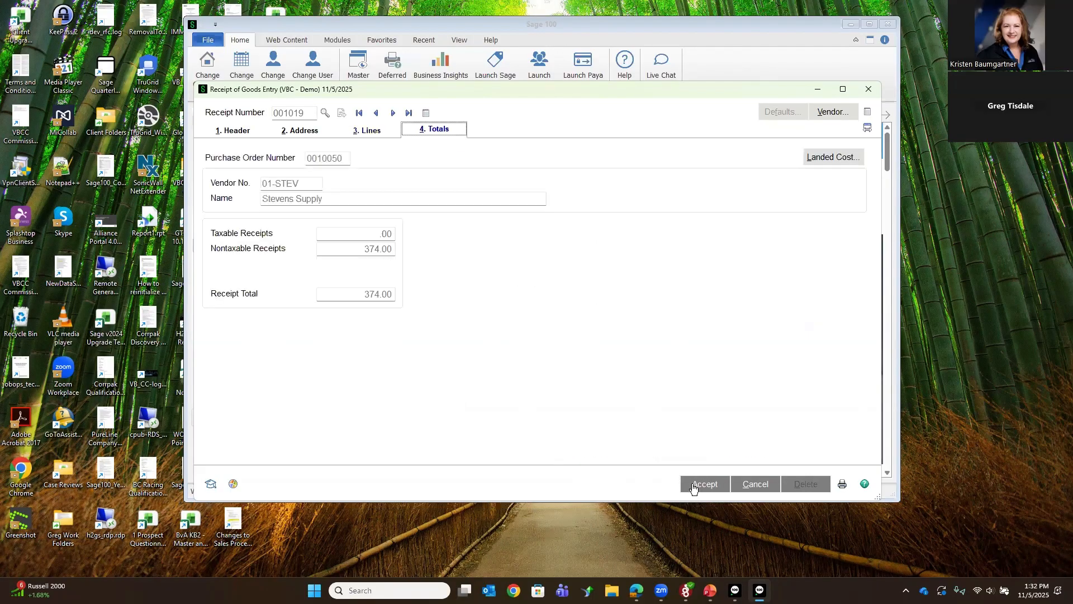
left_click(843, 483)
left_click(463, 234)
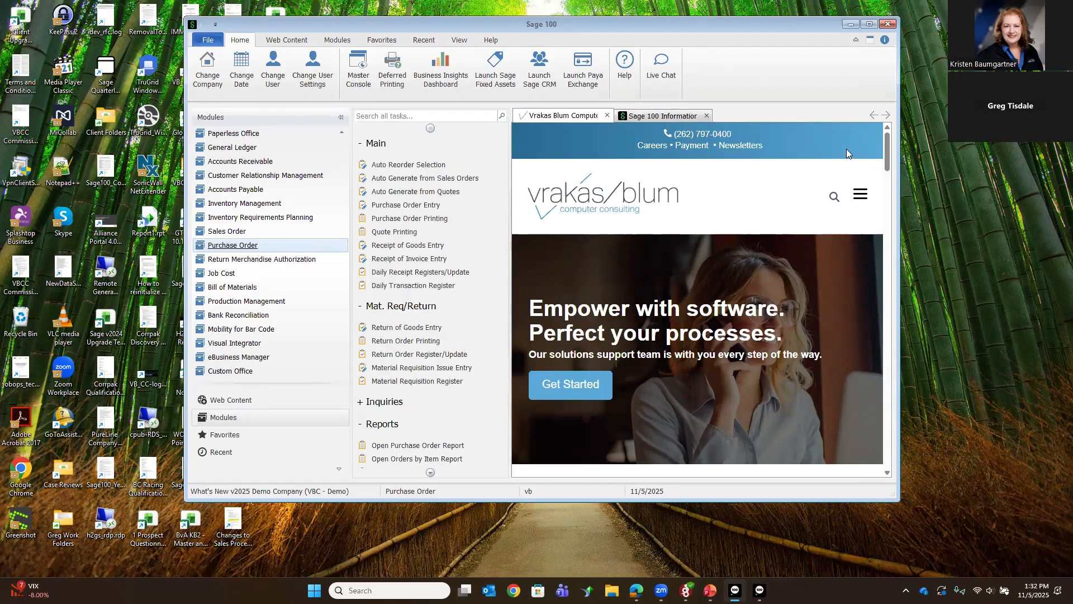
Step: Preview the Receipt of Goods Register and update the Daily Receipt Registers
left_click(871, 24)
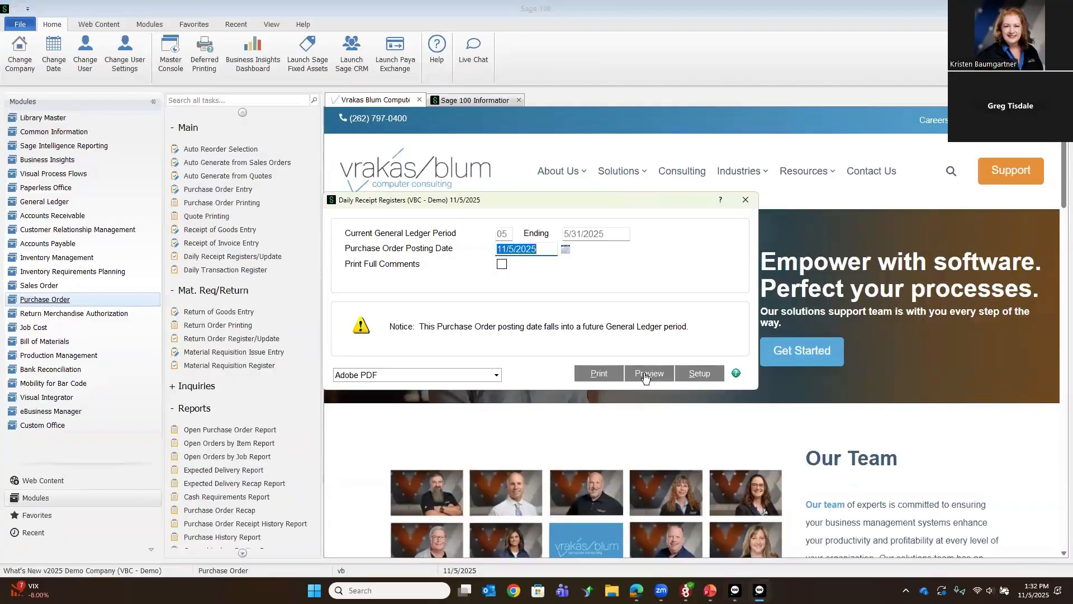
left_click(646, 373)
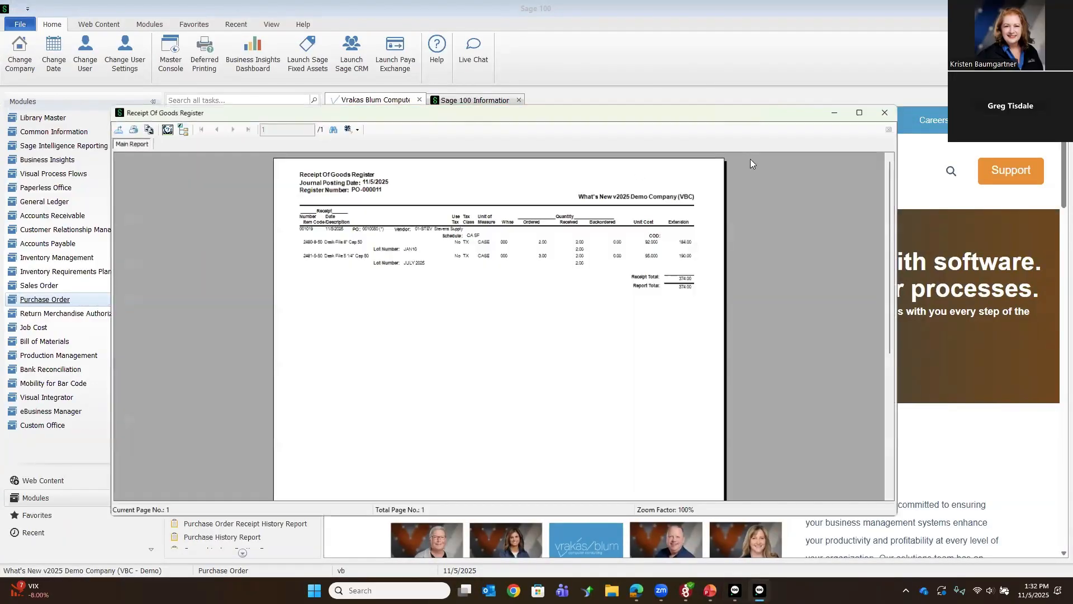
left_click(894, 114)
left_click(528, 234)
key("y")
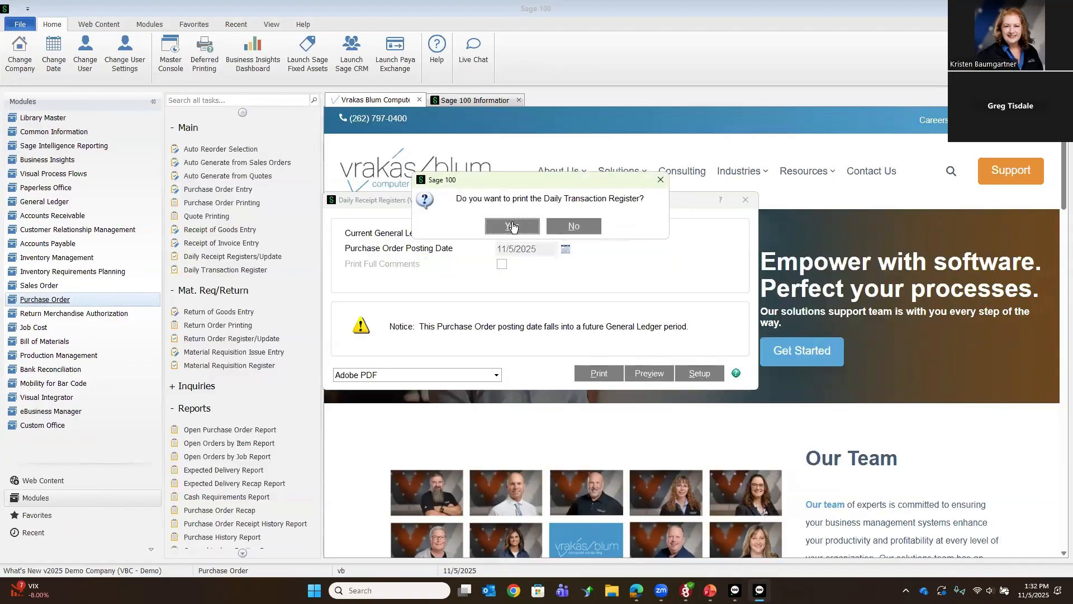
Step: Preview the Daily Transaction Register for the goods receipt and update it
left_click(513, 226)
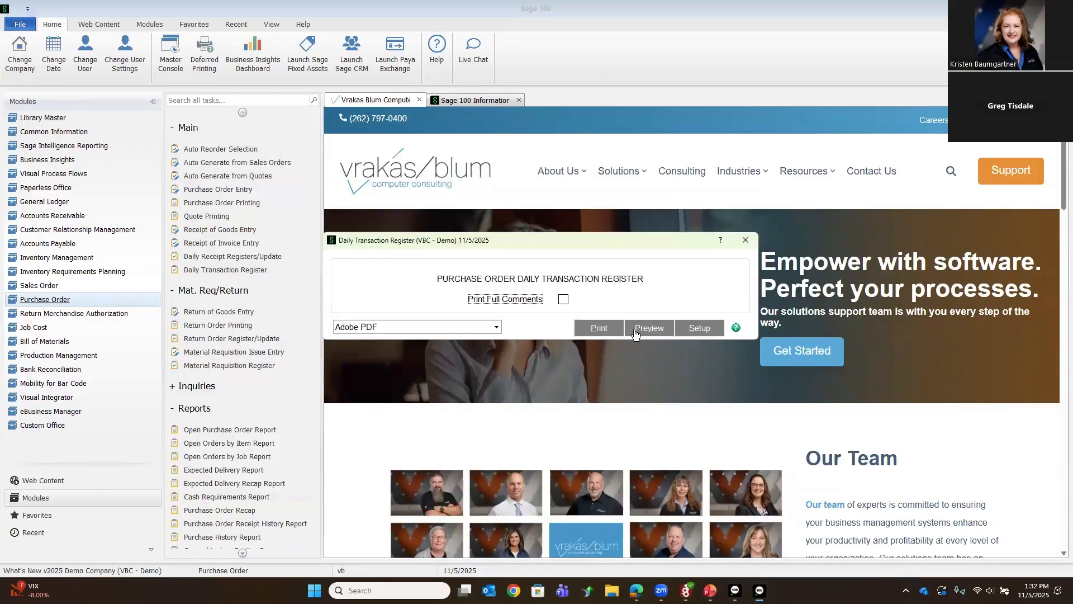
left_click(636, 334)
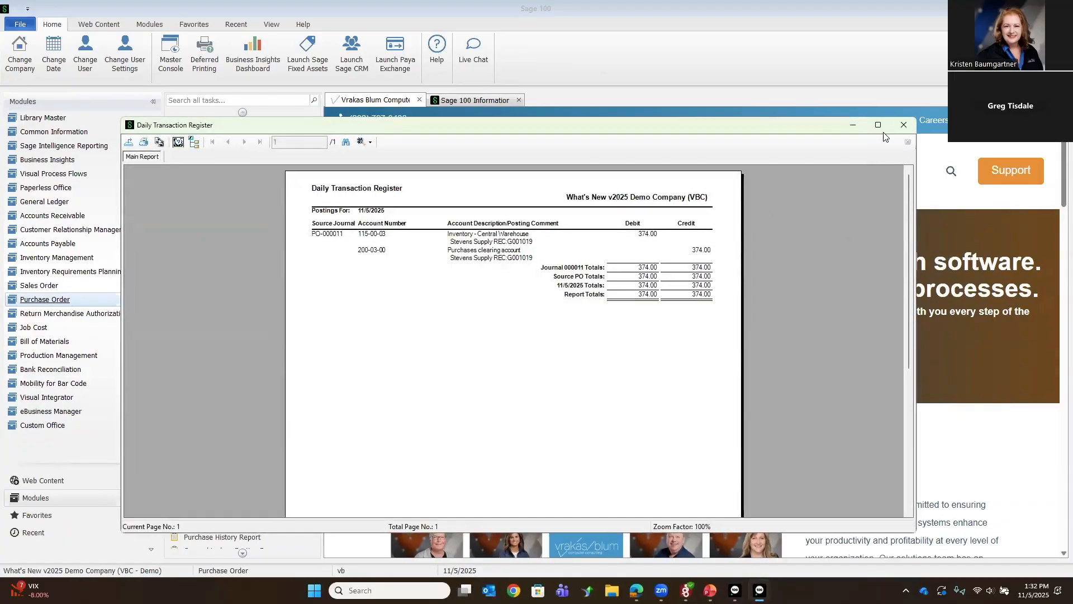
left_click(900, 124)
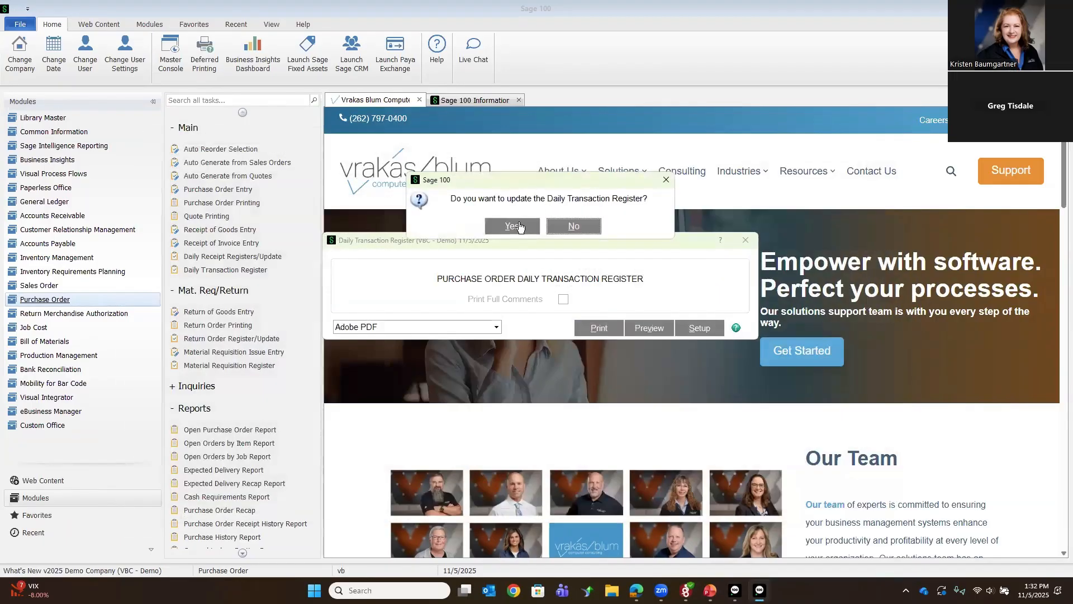
left_click(512, 227)
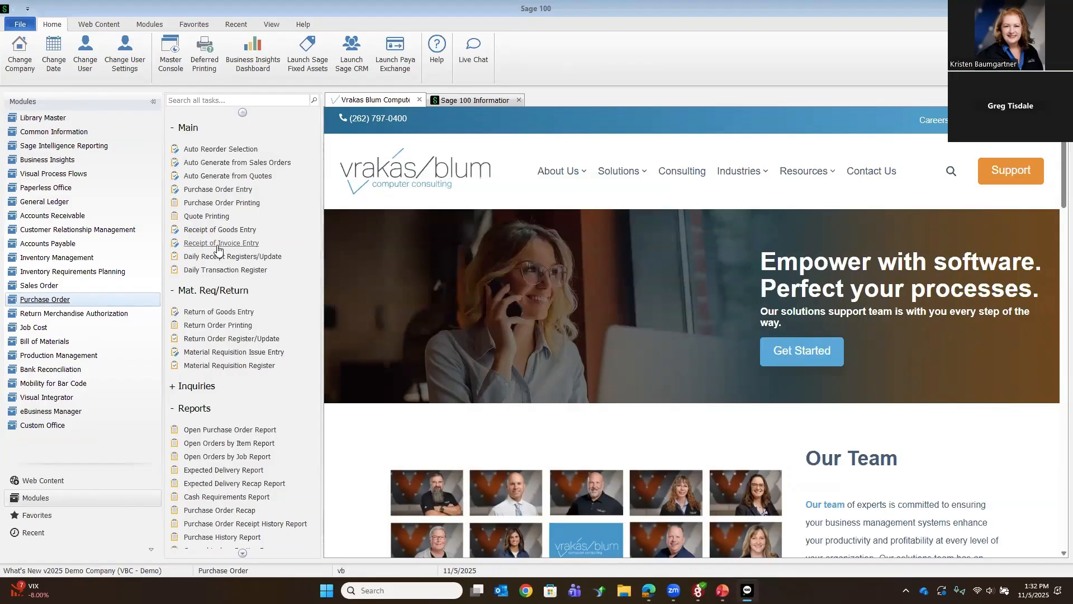
Step: Reopen the Stevens Supply purchase order and review the received and back-ordered quantities on its lines
left_click(194, 191)
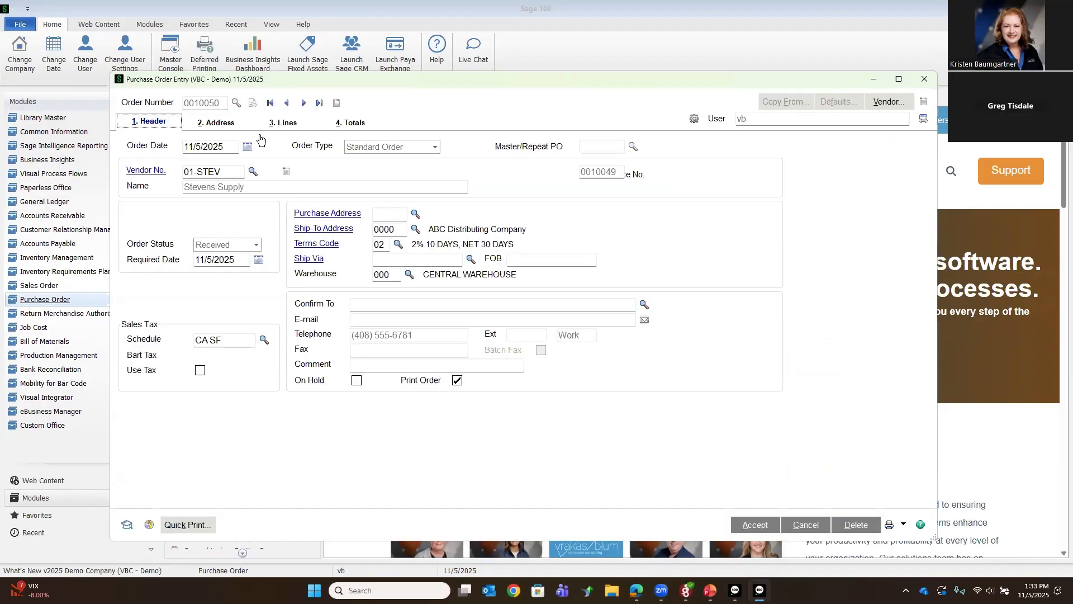
left_click(278, 124)
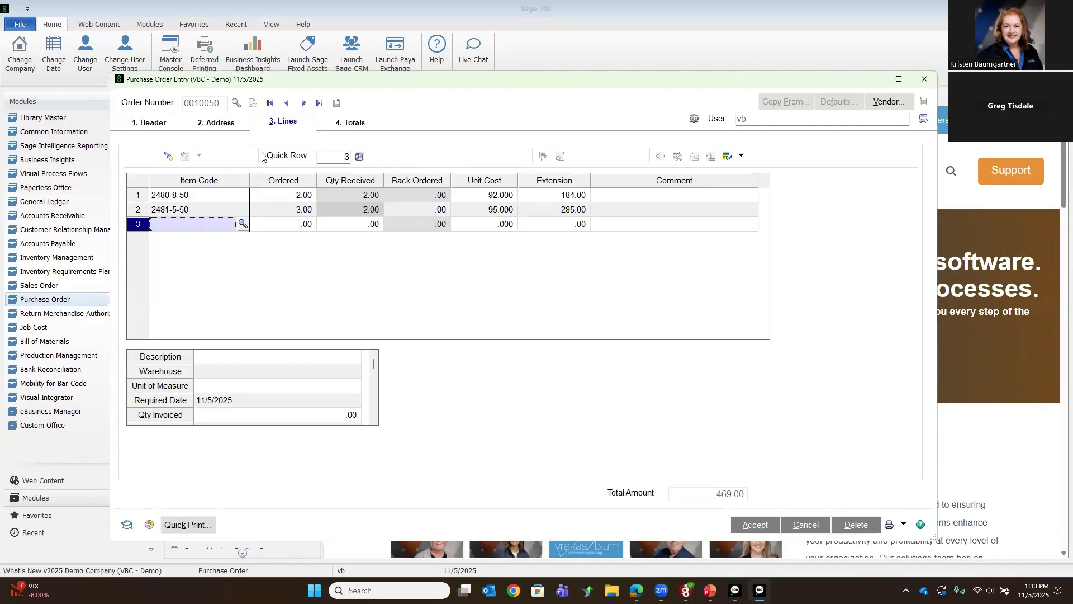
left_click(763, 530)
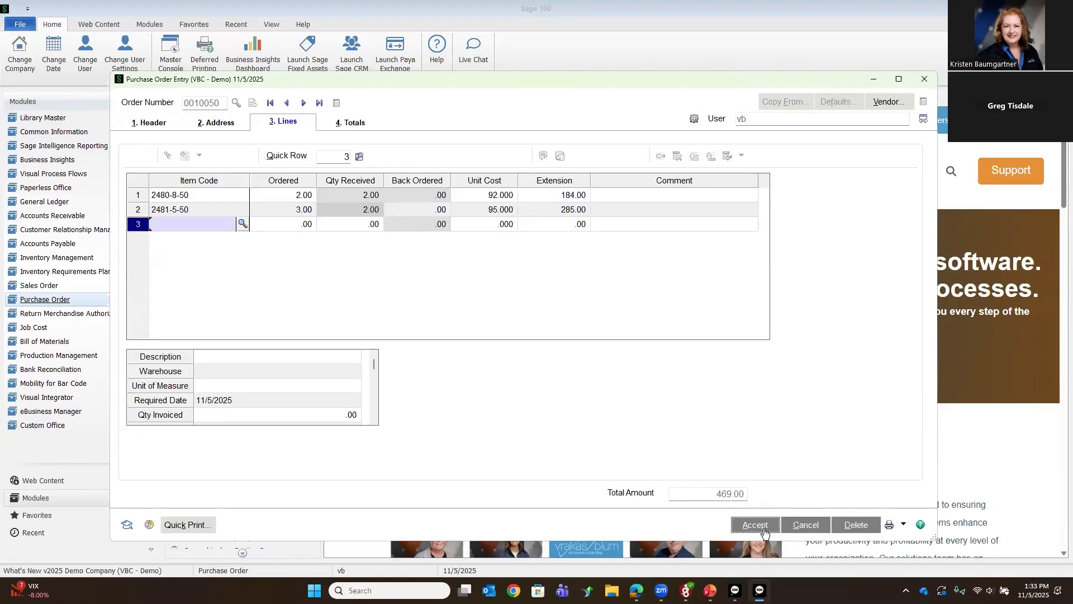
left_click(923, 79)
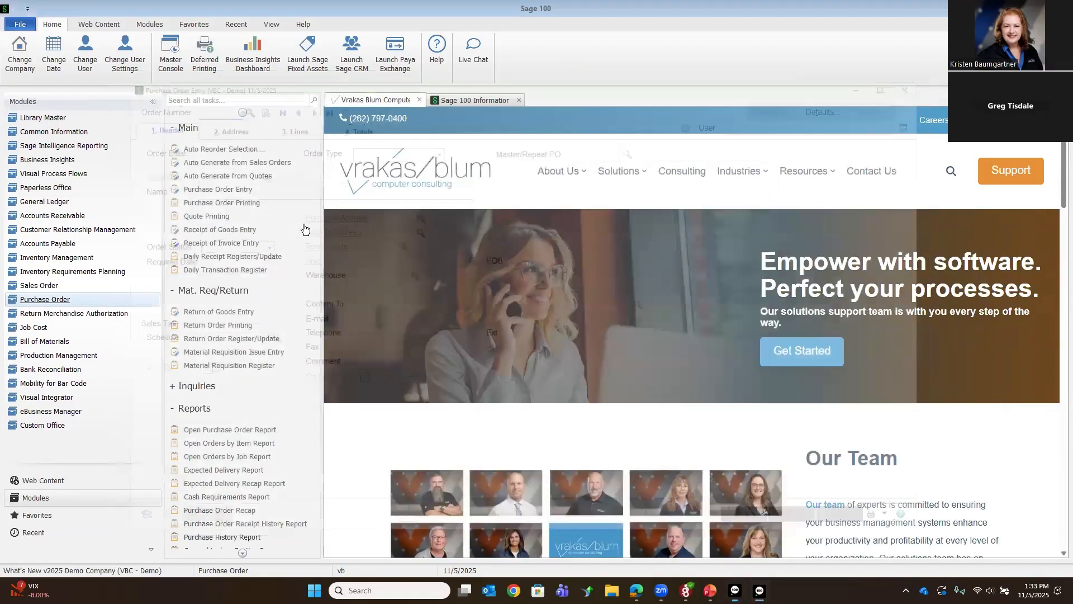
Step: Start a new receipt of invoice for the received Stevens Supply purchase order with invoice number 22366
left_click(242, 246)
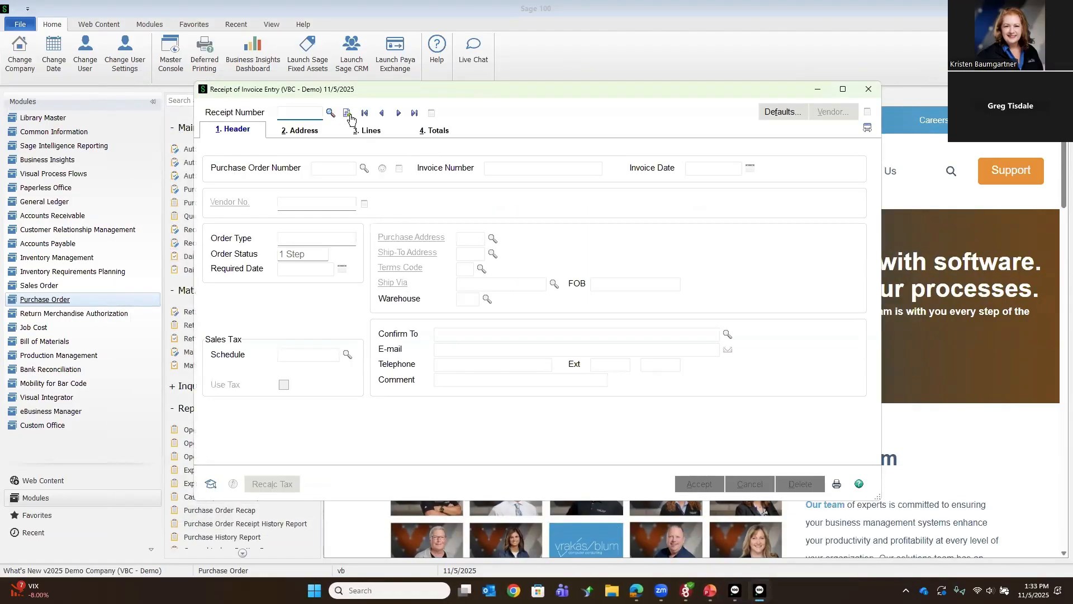
left_click(349, 114)
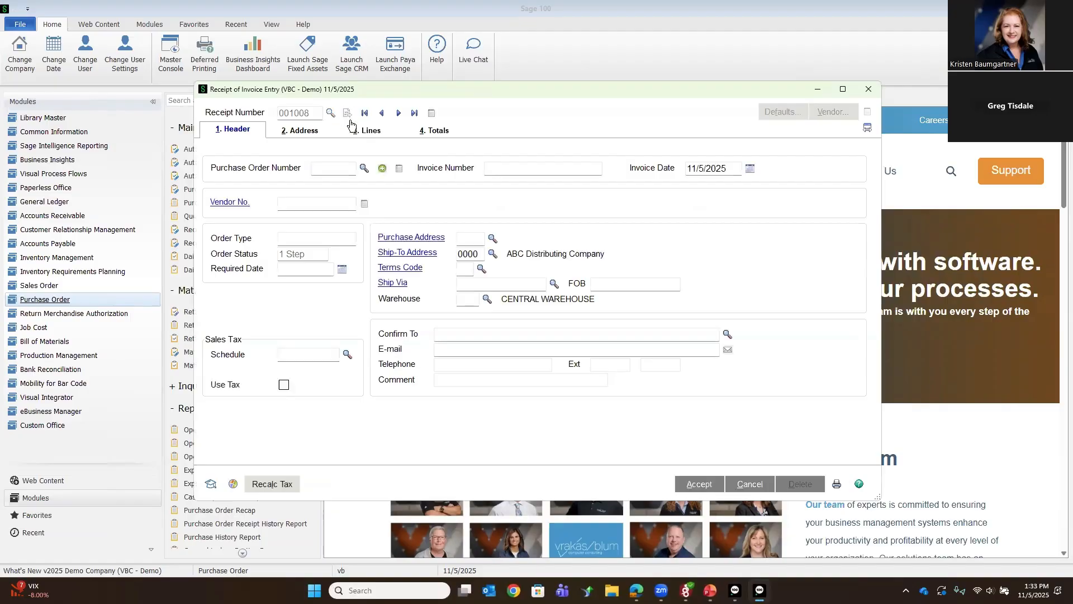
left_click(362, 169)
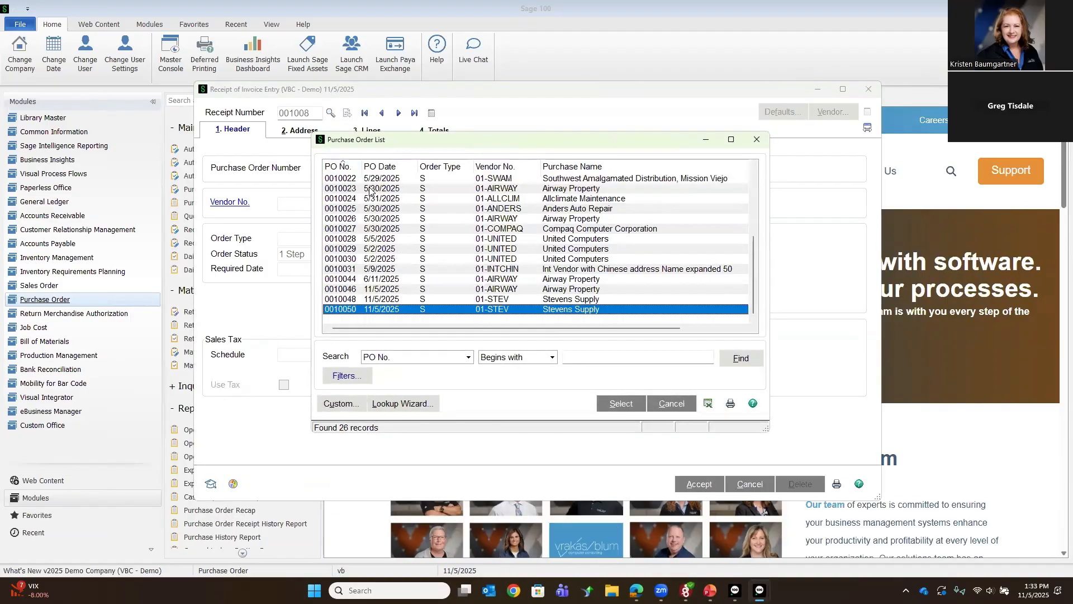
key("Return")
type("22366")
key("Tab")
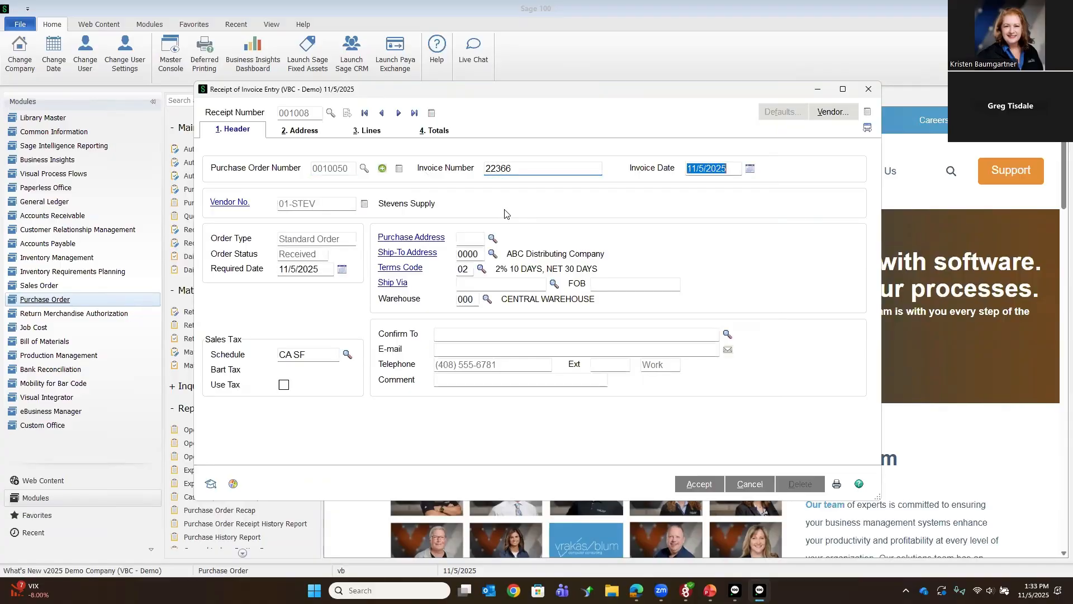
Step: Bring the received purchase order lines onto the invoice, accept it and proceed to printing its daily registers
key("alt+3")
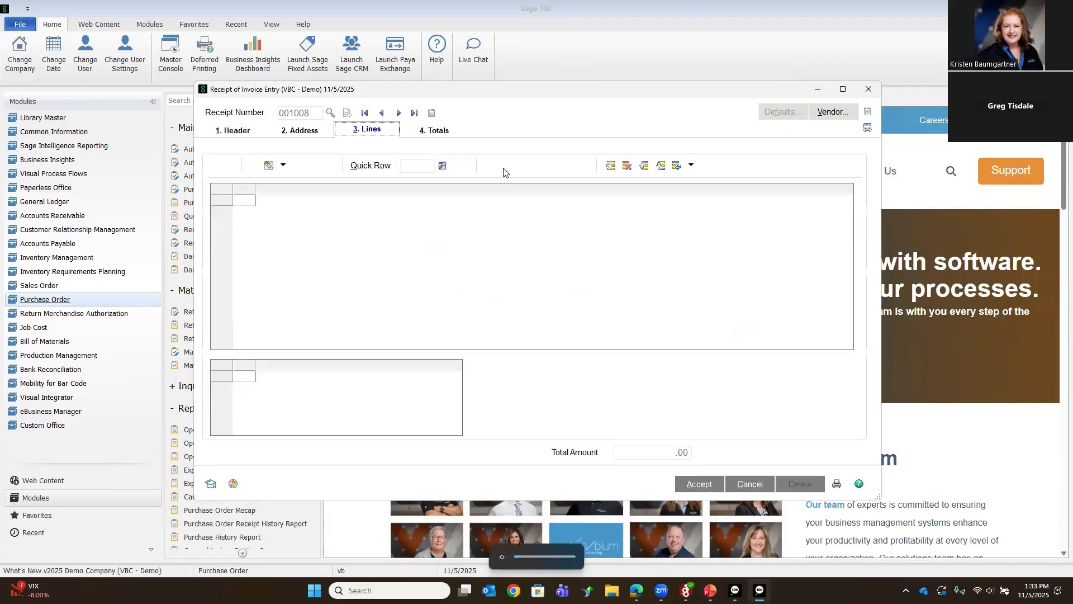
left_click(499, 230)
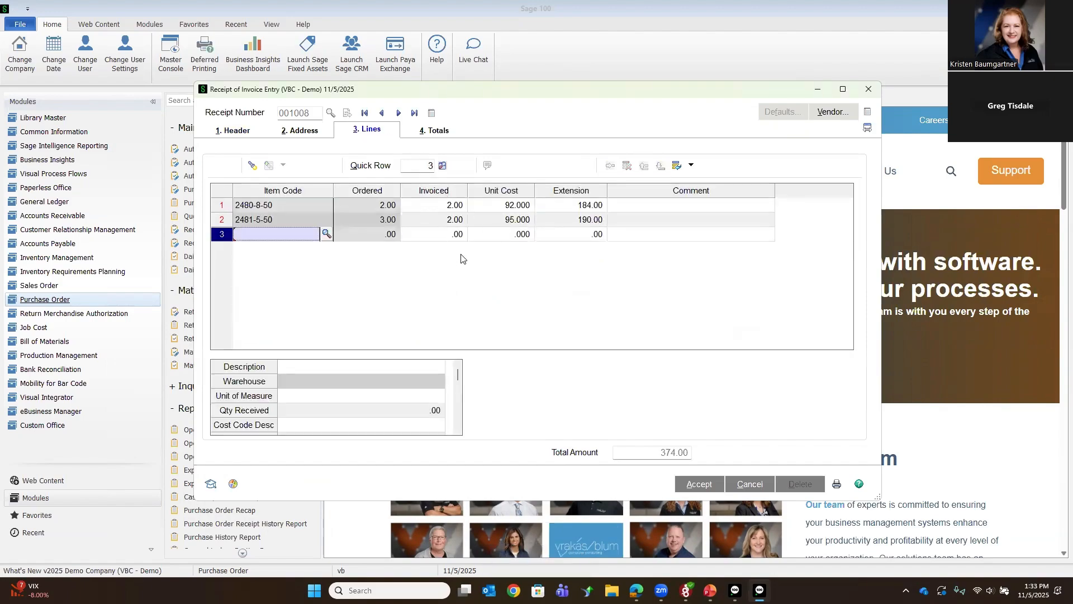
left_click(700, 484)
left_click(837, 484)
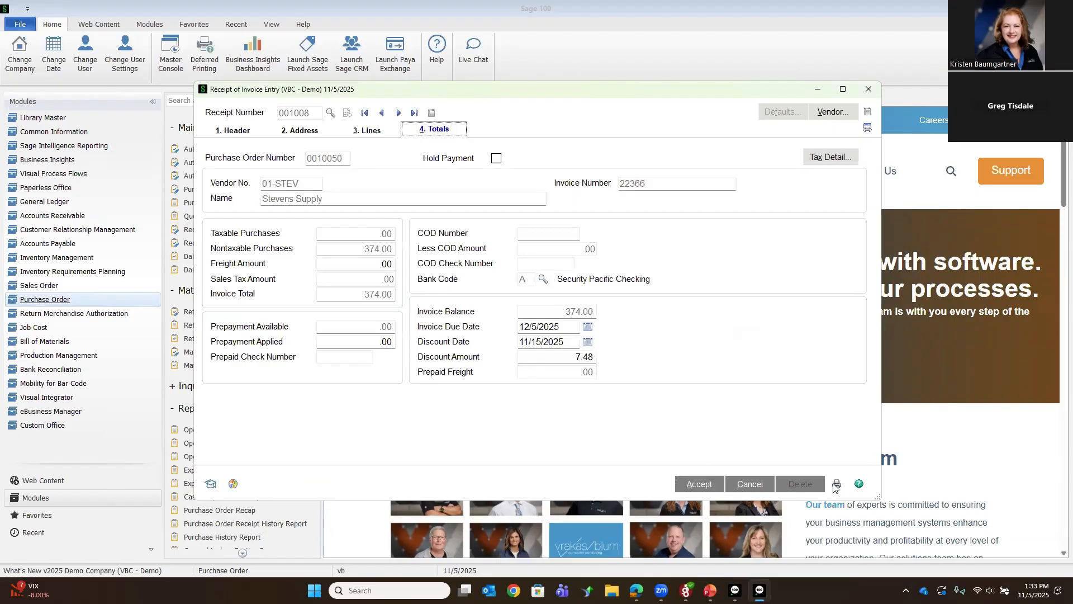
left_click(478, 226)
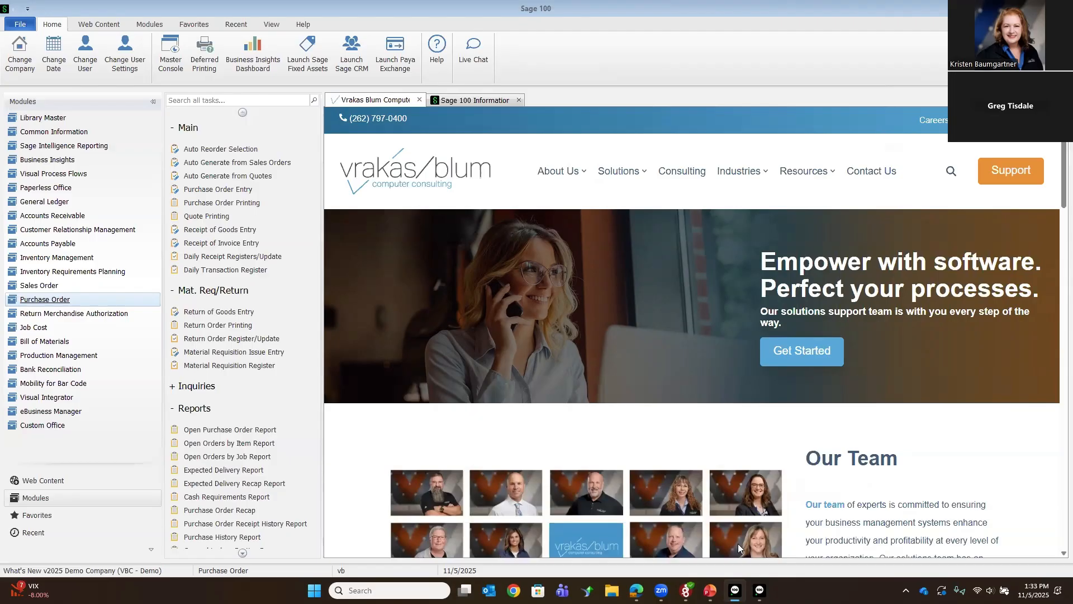
Step: Preview the Receipt of Invoice Register and Daily Purchases Journal, and update the registers through to the Daily Transaction Register
left_click(644, 382)
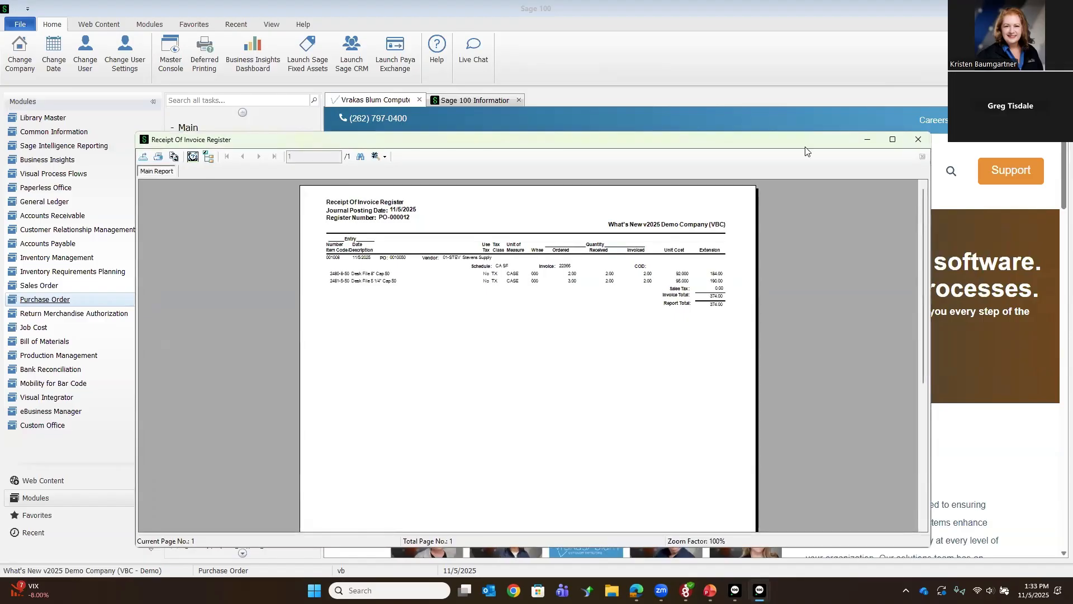
left_click(919, 139)
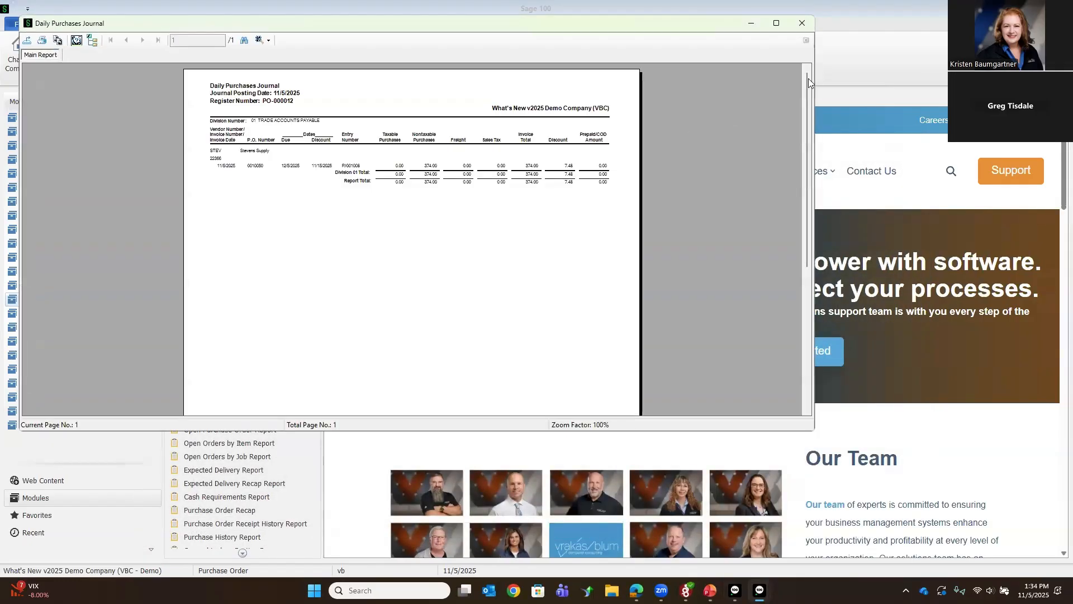
left_click(803, 23)
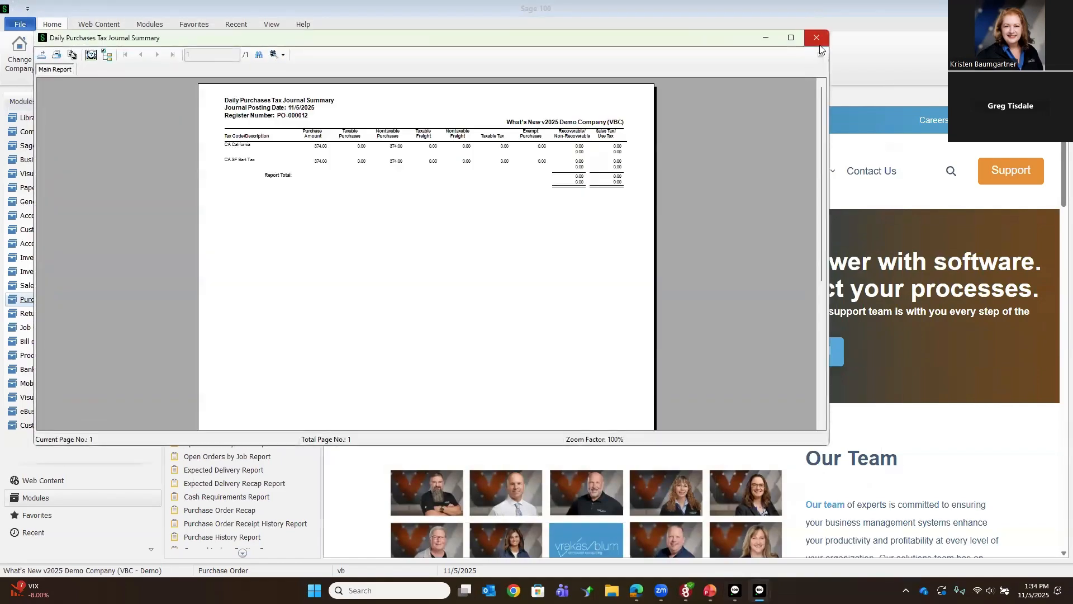
left_click(817, 39)
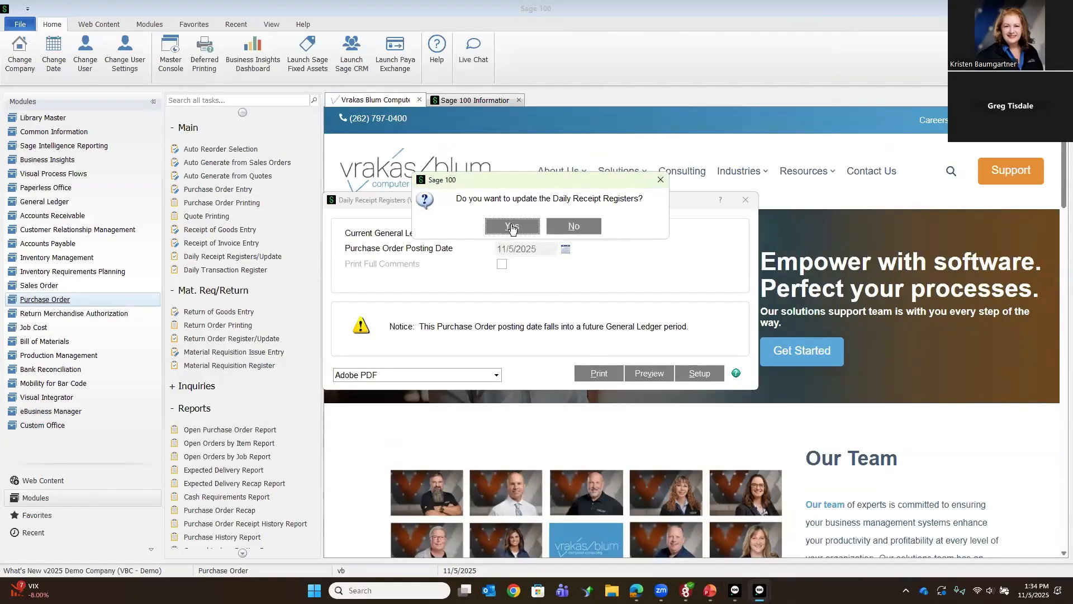
left_click(512, 228)
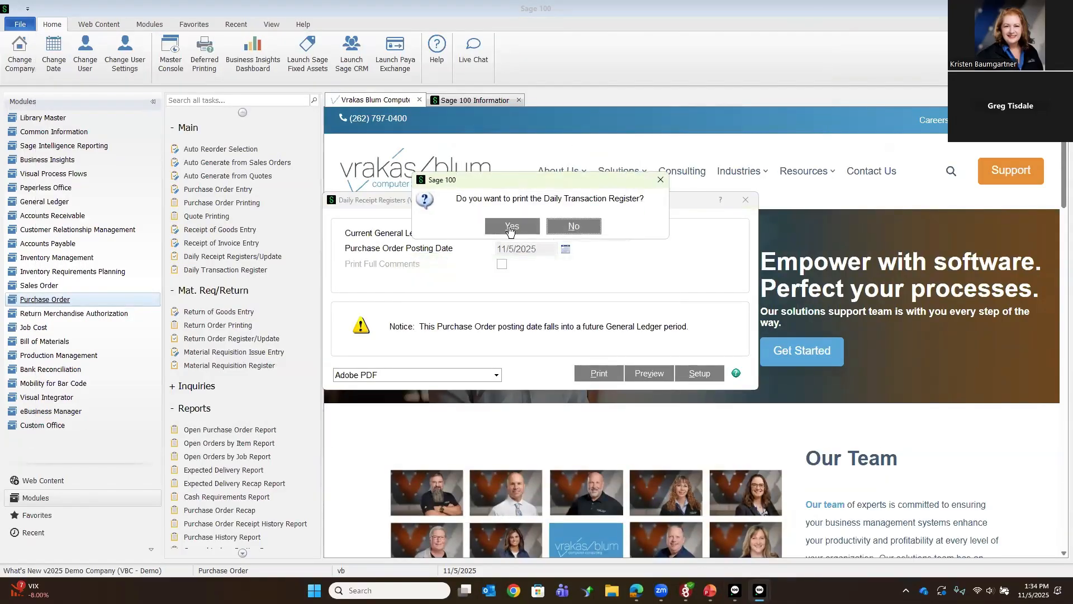
left_click(511, 227)
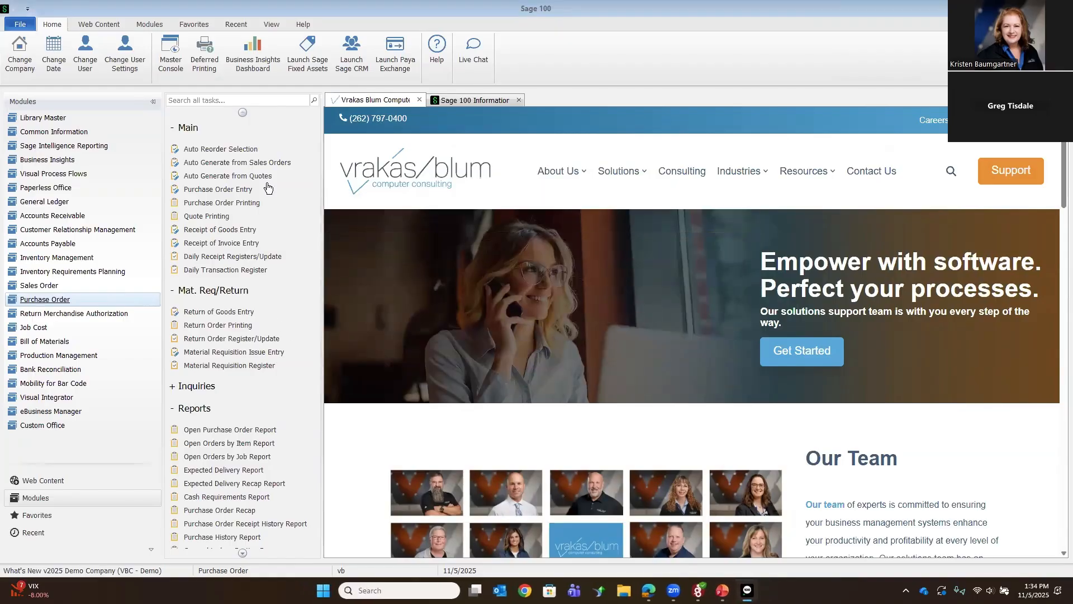
Step: Open the last purchase order, continue past the completion question and check its order status
left_click(200, 194)
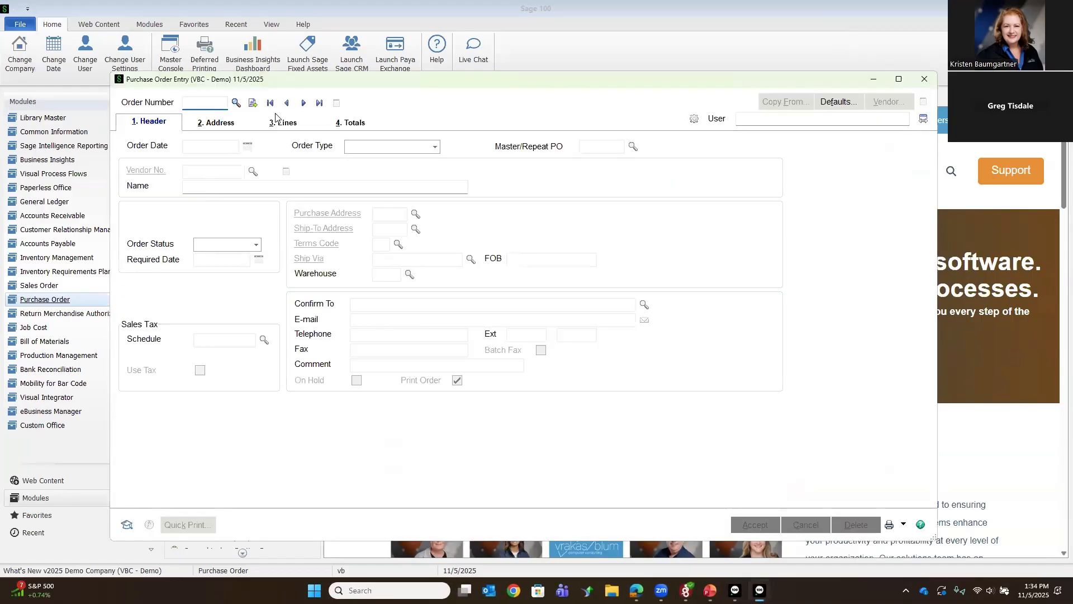
left_click(318, 103)
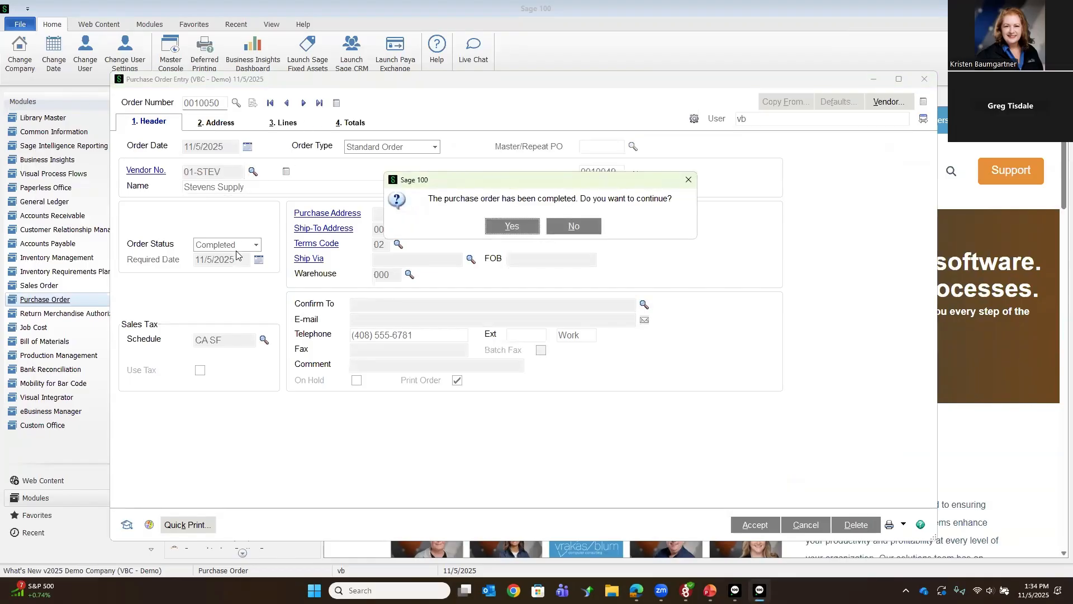
left_click(499, 227)
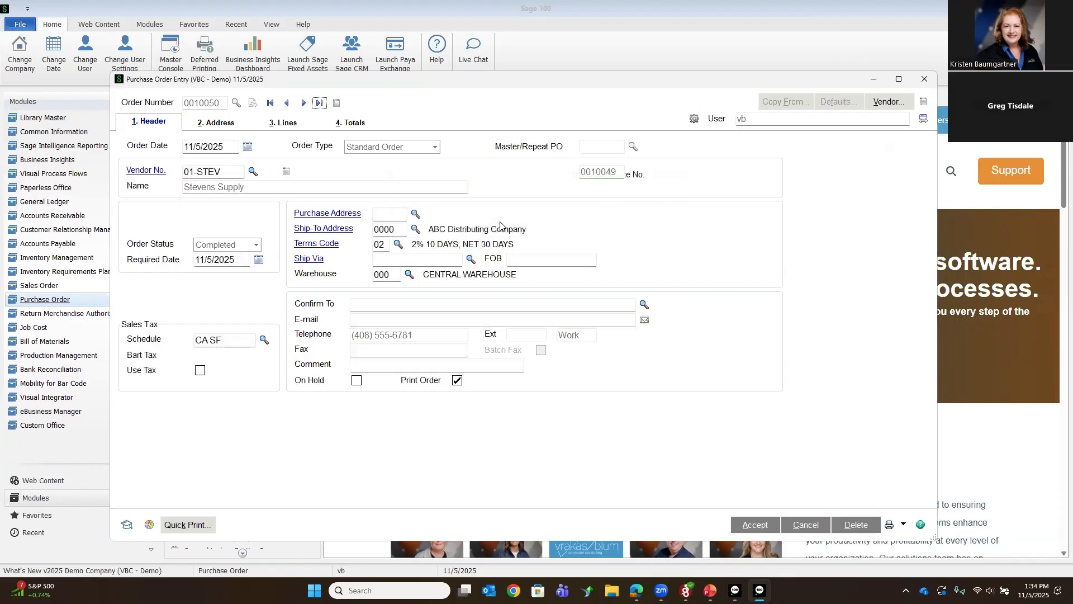
left_click(924, 81)
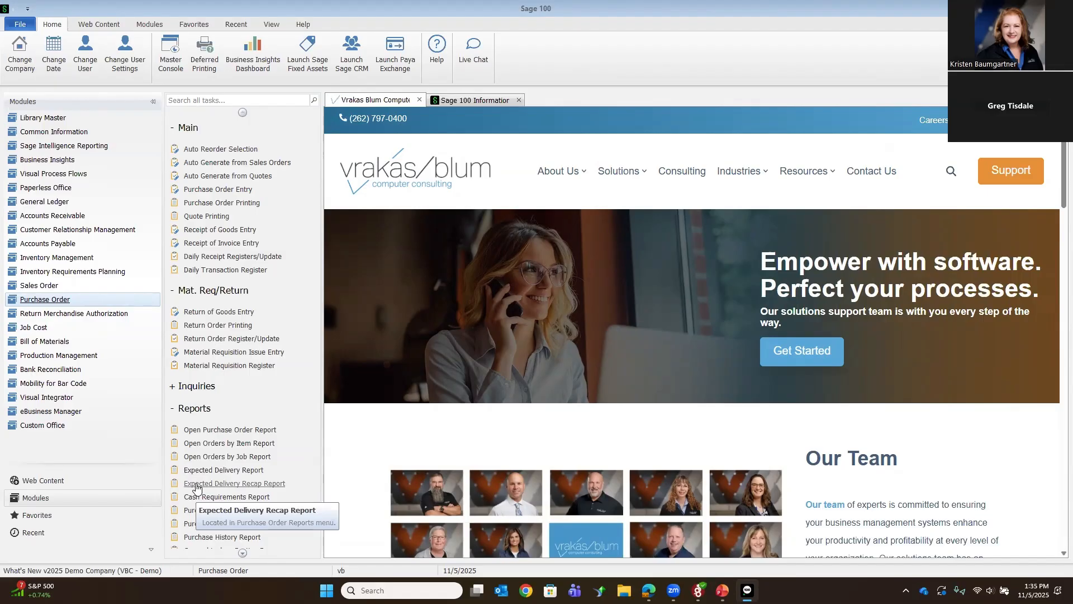
Step: Open the purchase order Cancel and Reason Code Maintenance to examine the defined codes and descriptions
scroll(197, 489, "down", 3)
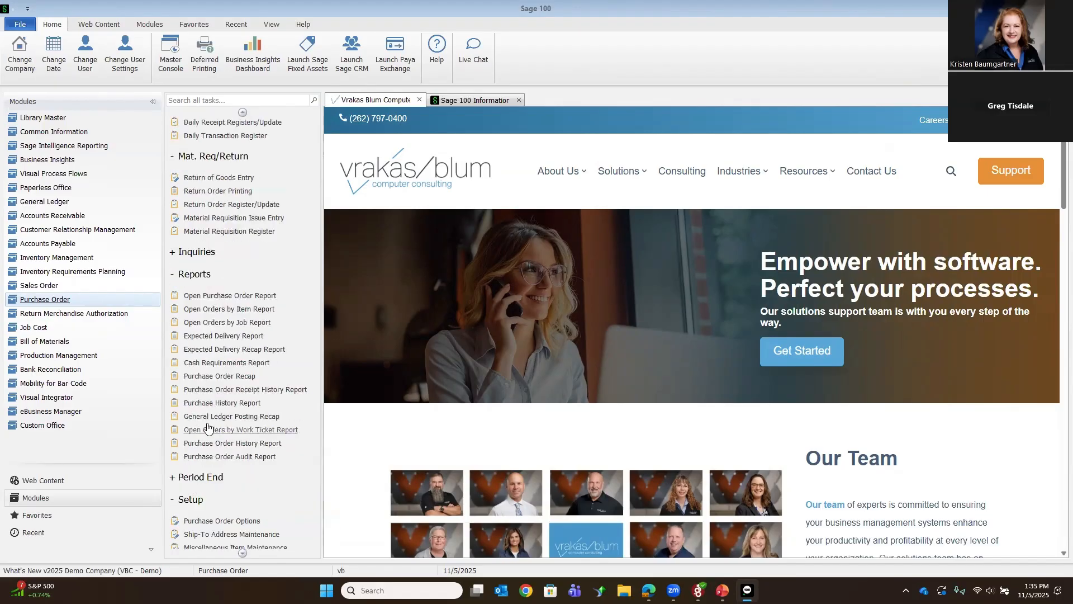
scroll(203, 495, "down", 2)
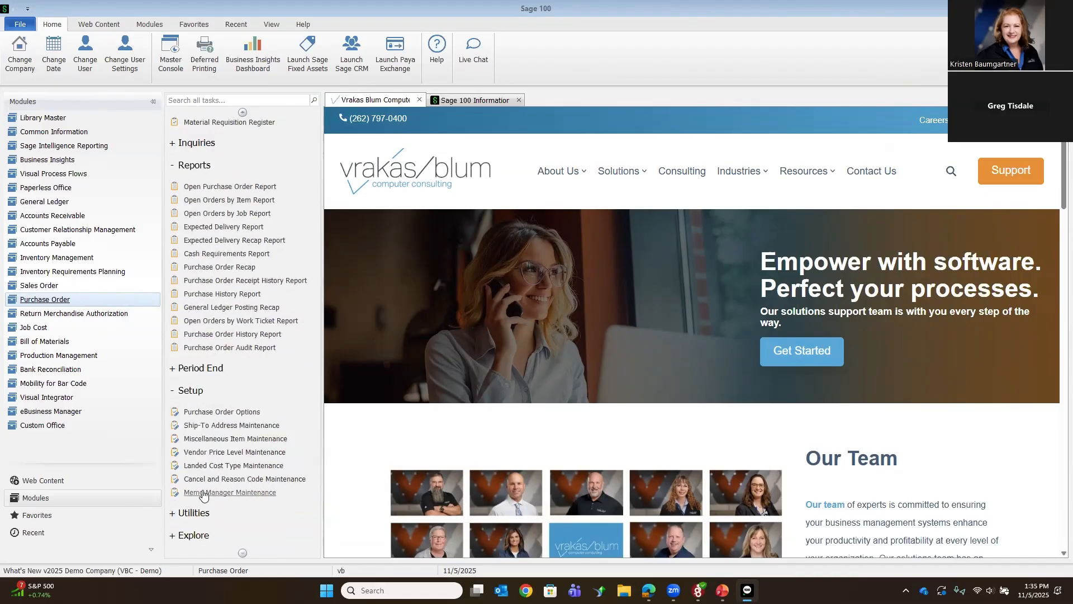
left_click(202, 479)
left_click(203, 483)
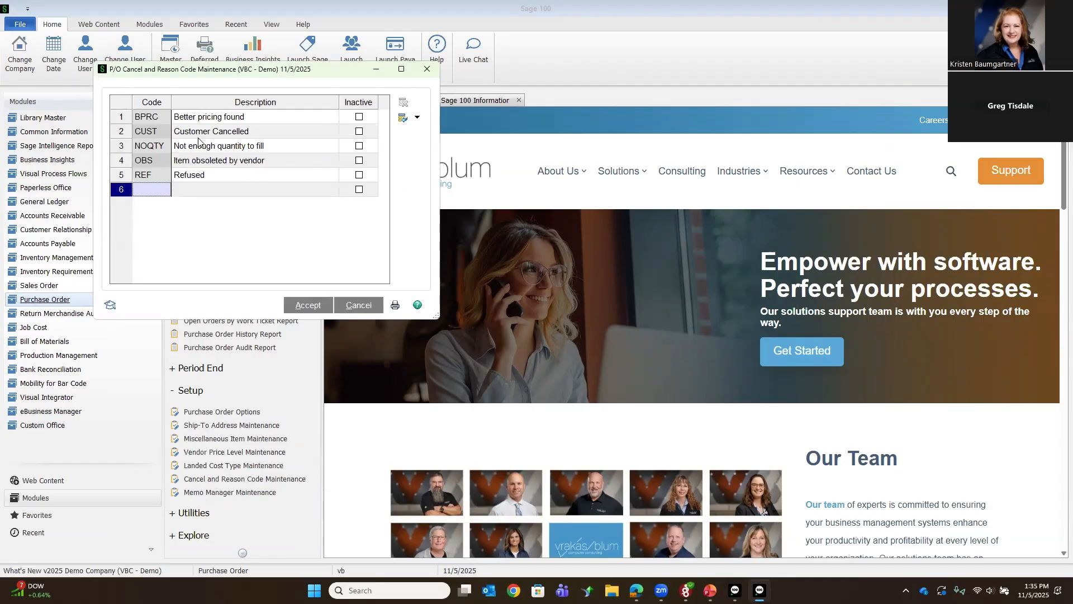
Step: Try to delete the OBS cancel reason code and decline making it inactive
left_click(166, 164)
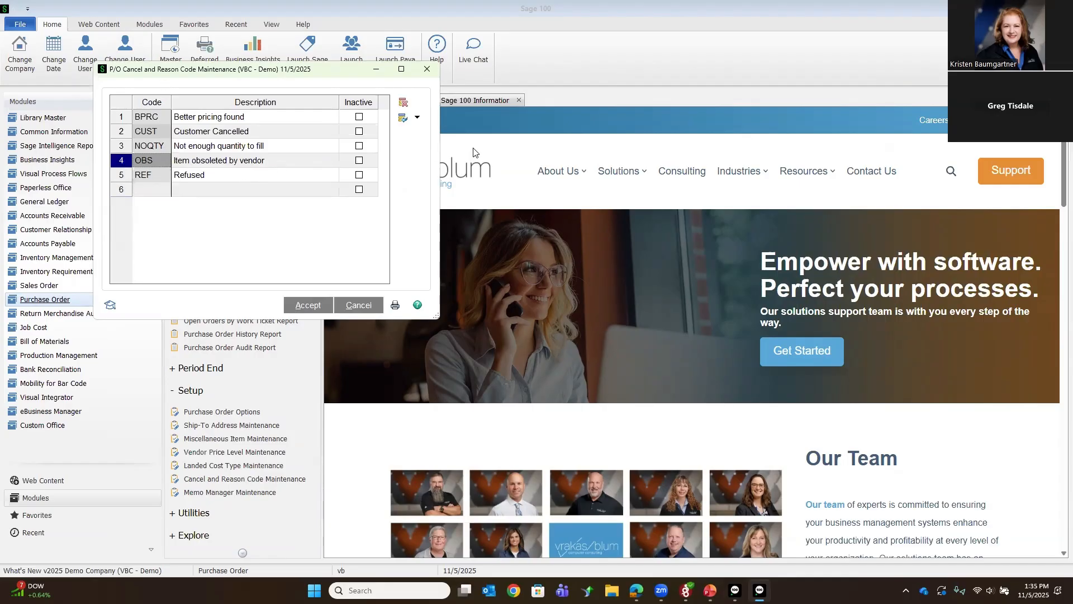
left_click(404, 104)
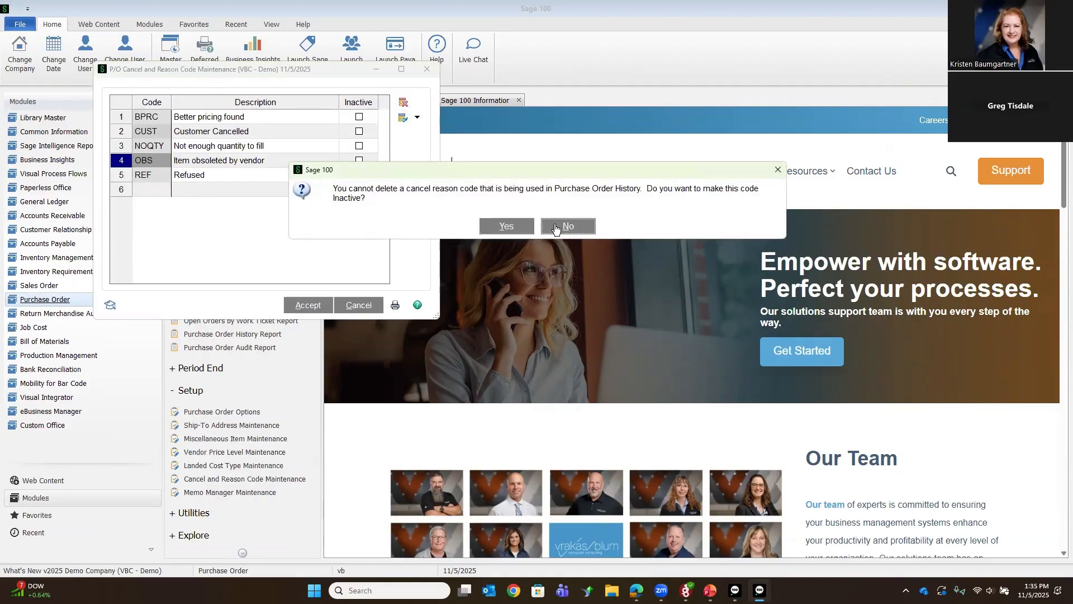
left_click(555, 228)
left_click(295, 121)
left_click(295, 133)
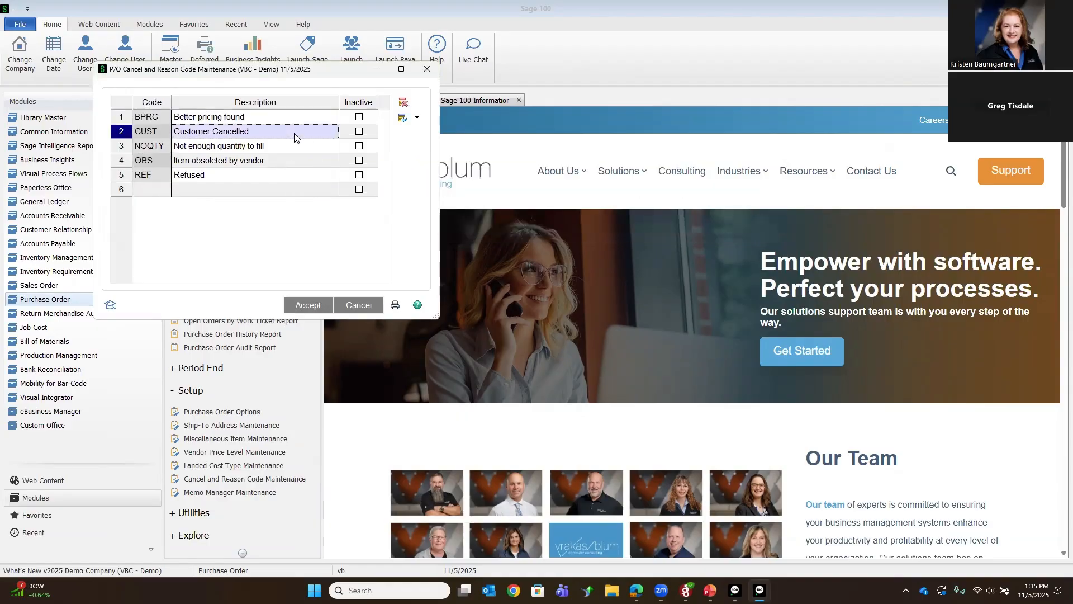
left_click(294, 152)
left_click(295, 164)
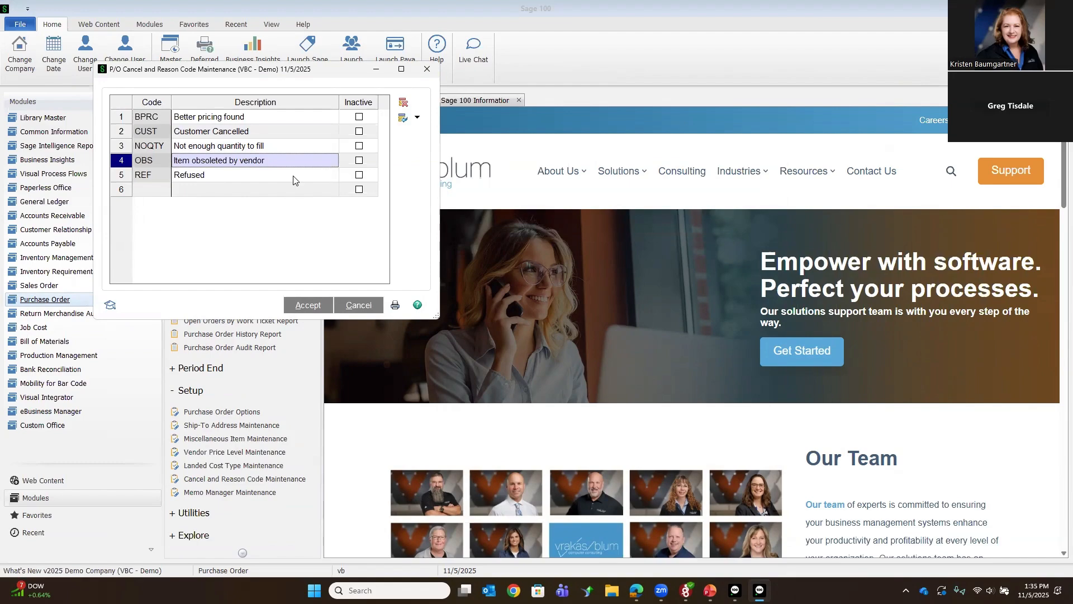
Step: Mark the BPRC, CUST and NOQTY reason codes as inactive, and clear all three marks again
left_click(360, 117)
left_click(361, 132)
left_click(361, 145)
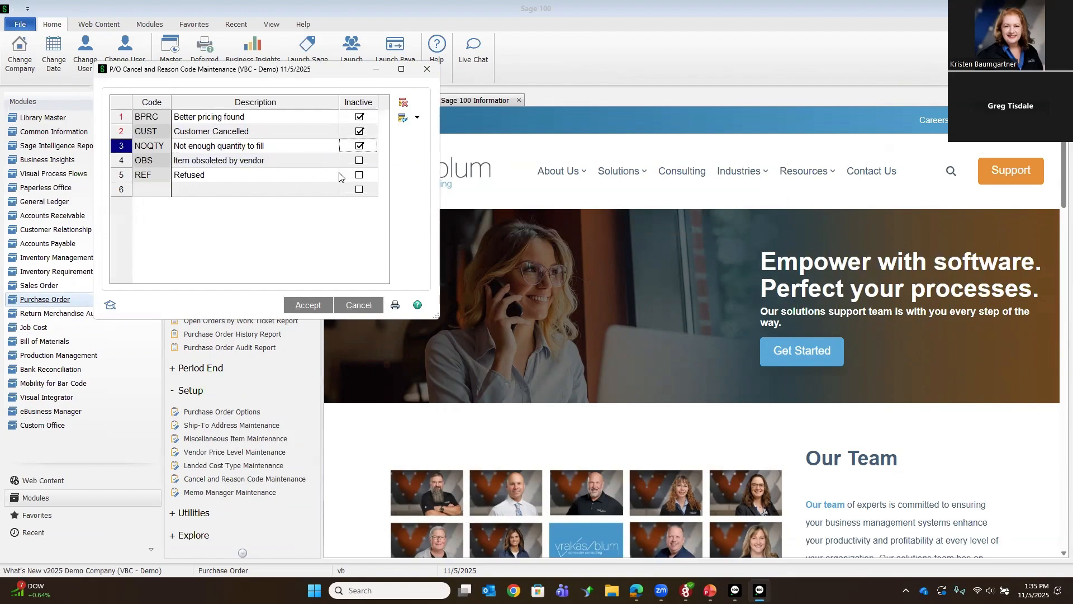
left_click(359, 146)
left_click(359, 133)
left_click(361, 118)
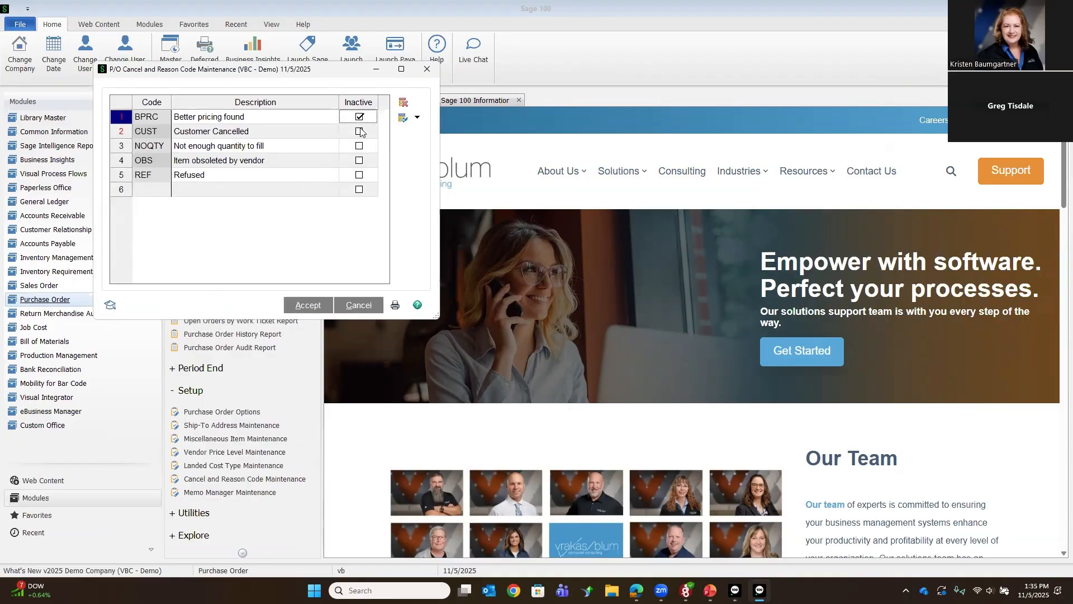
Step: Add a cancel reason code EXP with the description Took Too Long, and accept the code list
left_click(160, 189)
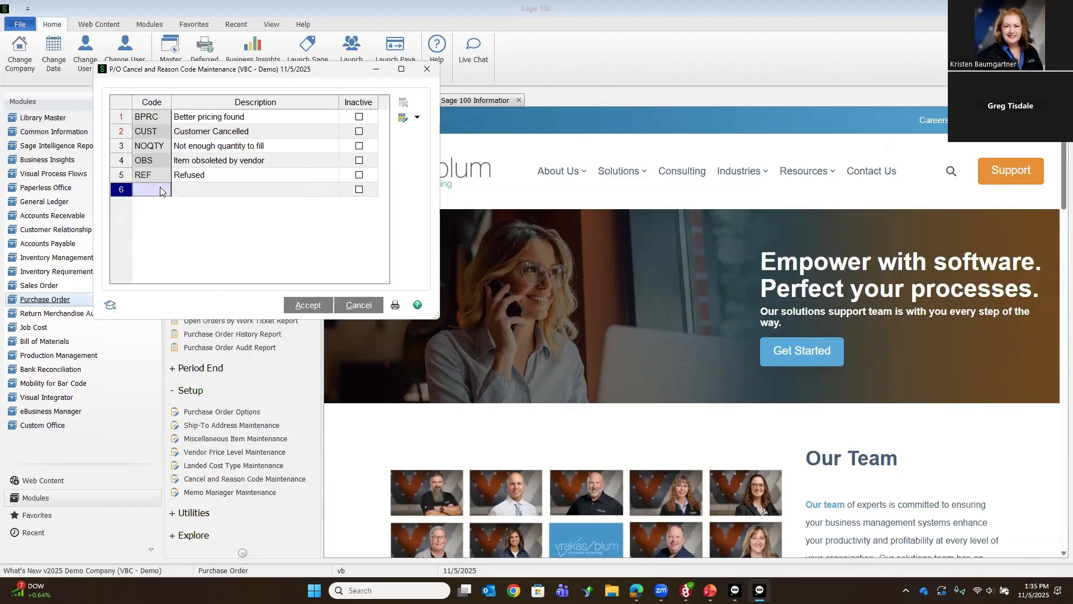
type("T")
key("BackSpace")
key("BackSpace")
type("EXP")
key("Tab")
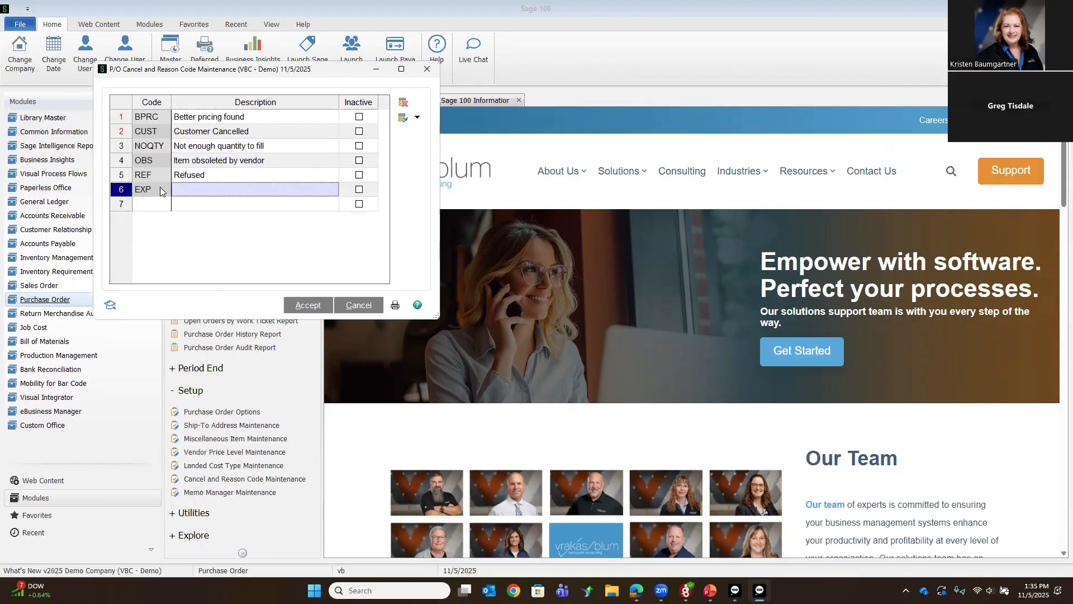
type("To")
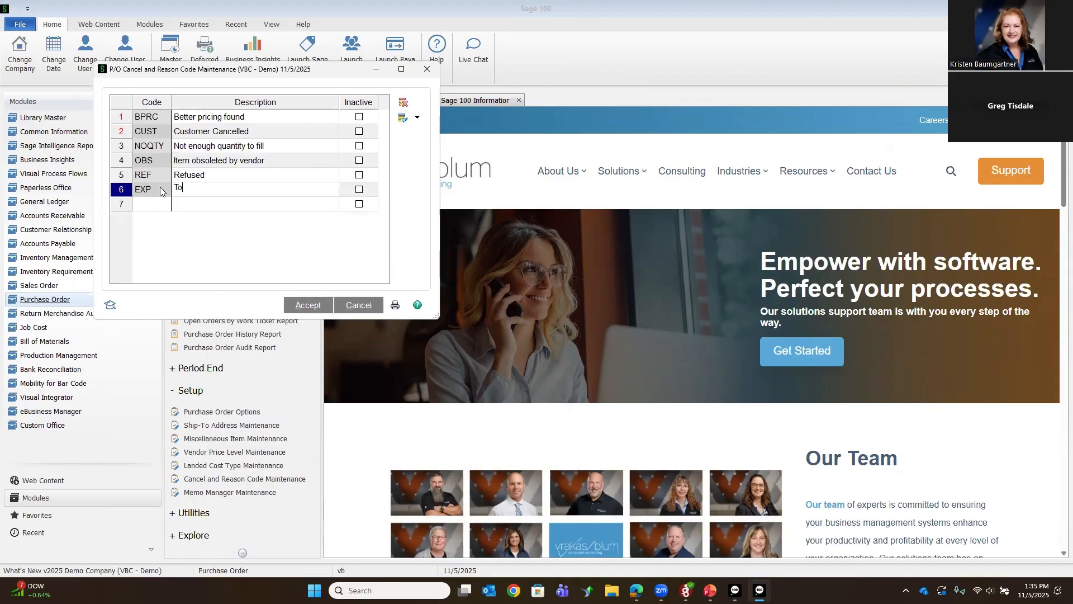
type("ok Too Lone")
key("BackSpace")
type("g")
left_click(289, 306)
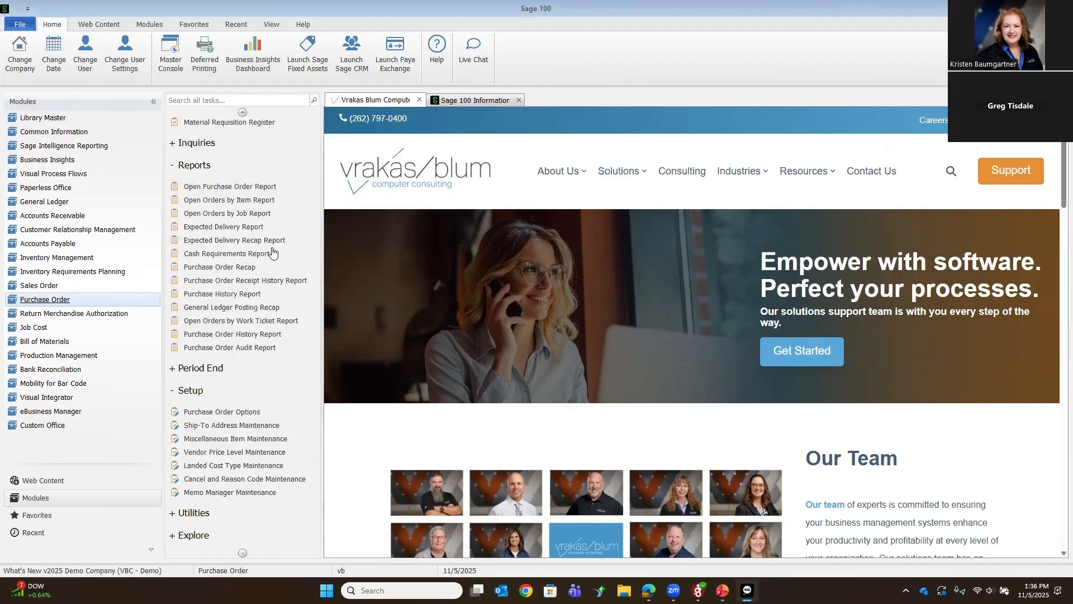
Step: Review the history settings in Purchase Order Options, switch the Cancel/Reason Code requirement for deletions off and back on, and accept
scroll(221, 240, "up", 6)
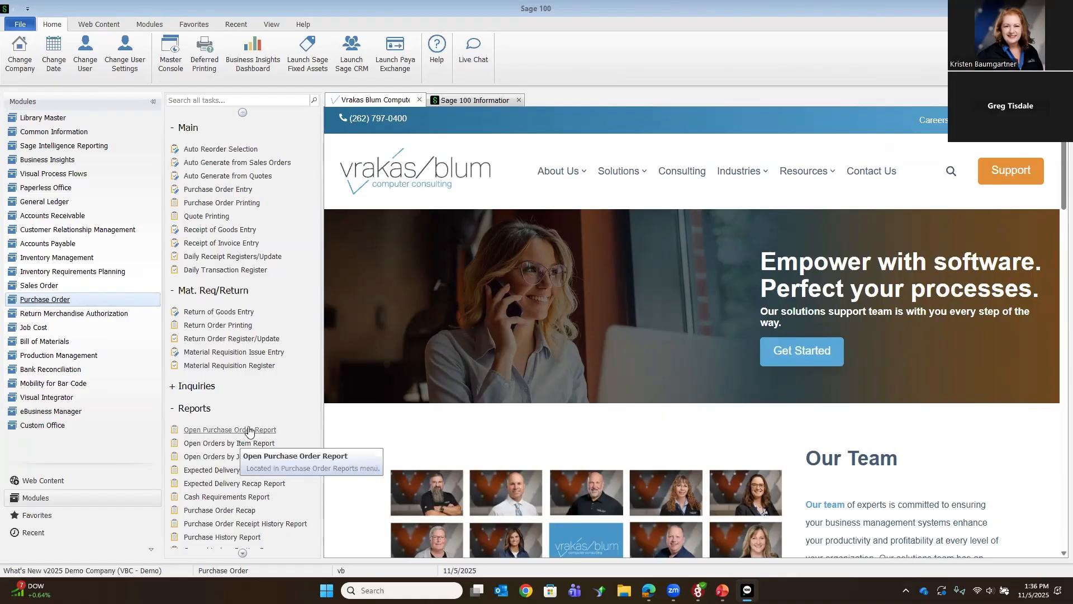
scroll(246, 429, "down", 3)
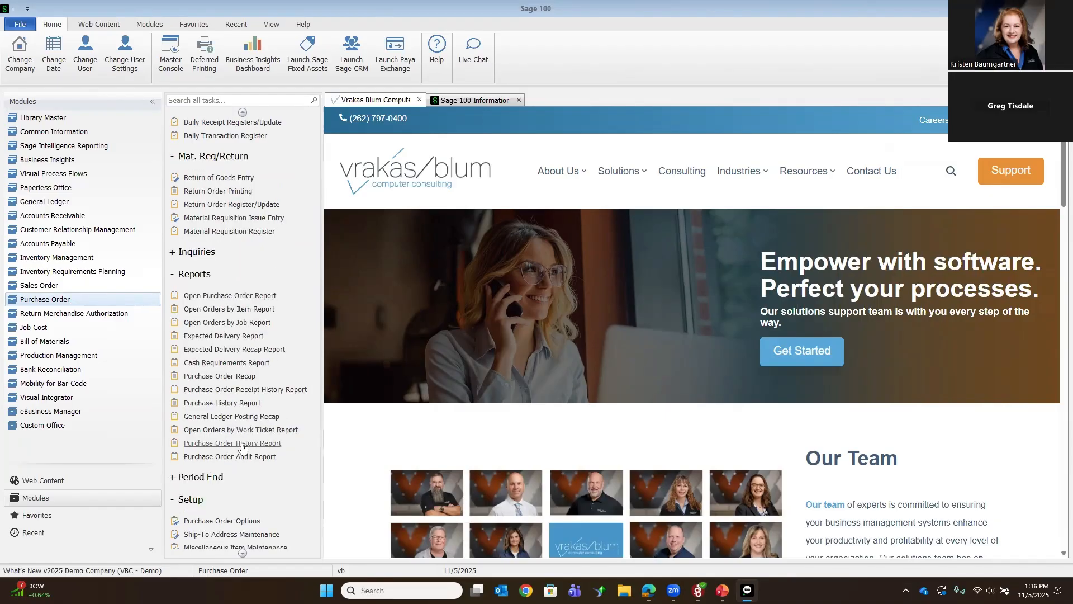
scroll(241, 442, "down", 3)
left_click(236, 413)
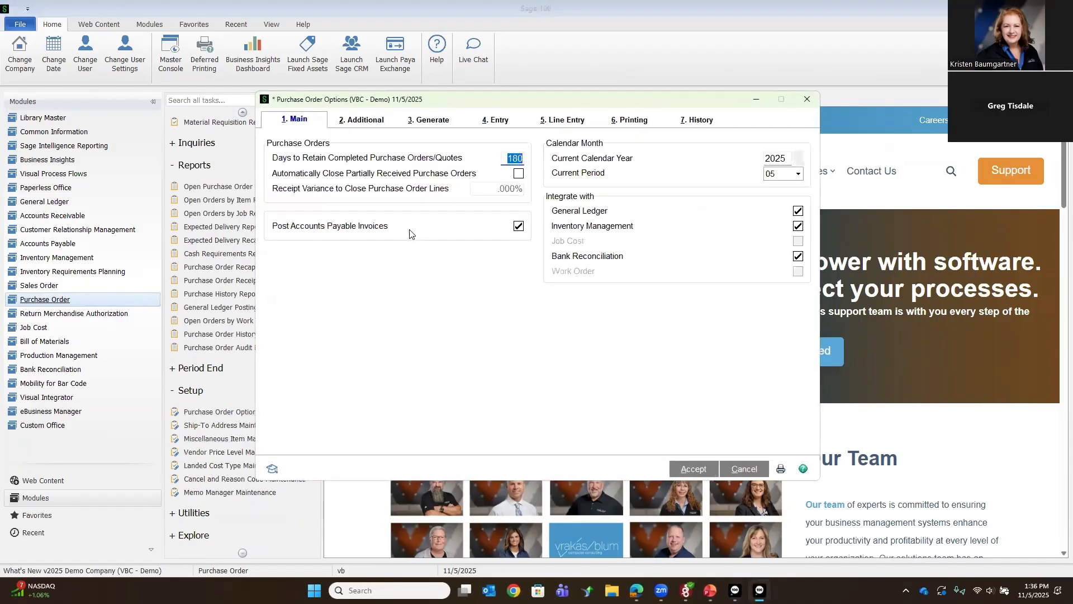
left_click(692, 119)
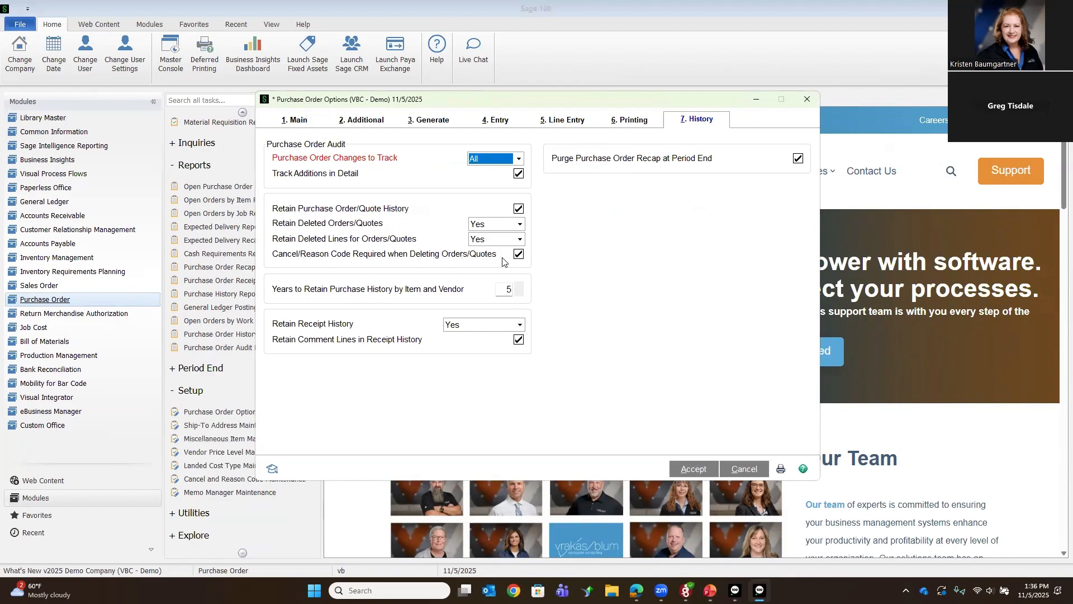
left_click(521, 255)
left_click(521, 256)
left_click(686, 468)
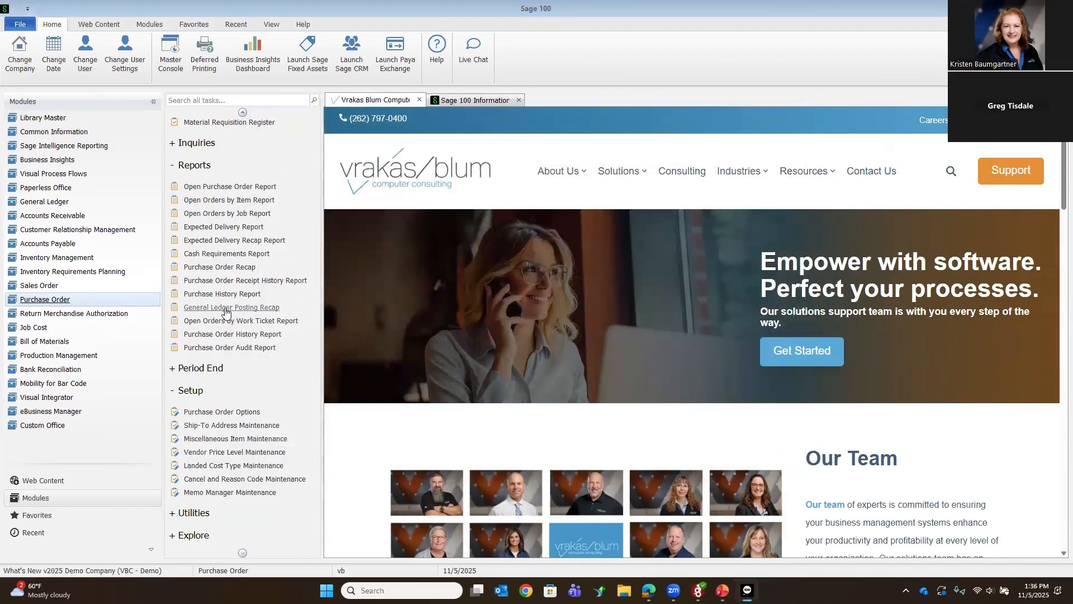
Step: Open the Container Corporation Of Usa standard order dated 5/15/2025 in Purchase Order Entry and try to delete it
scroll(229, 313, "up", 5)
left_click(216, 193)
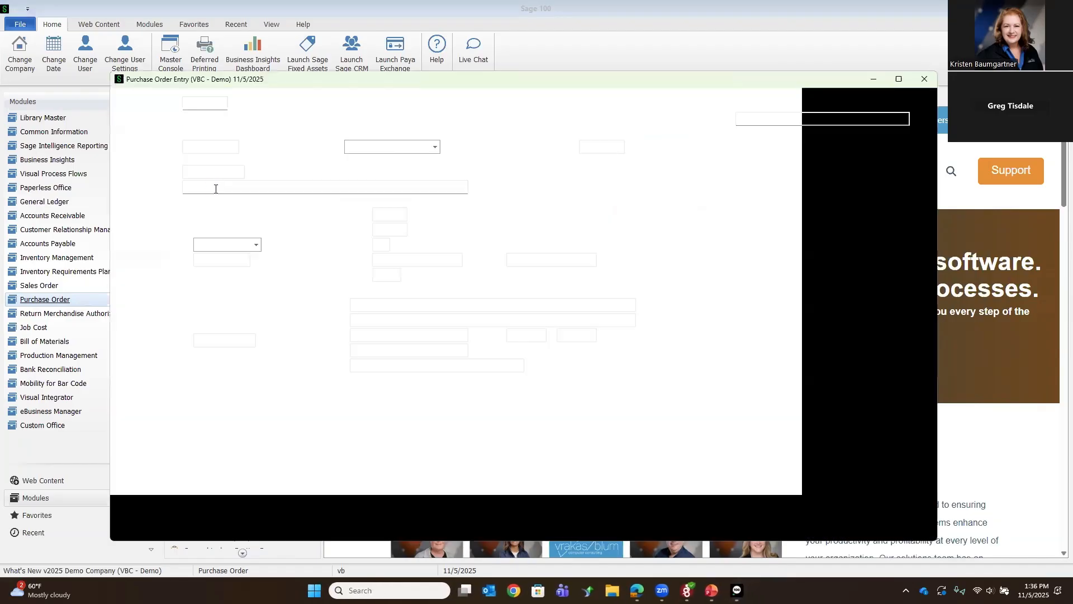
left_click(236, 103)
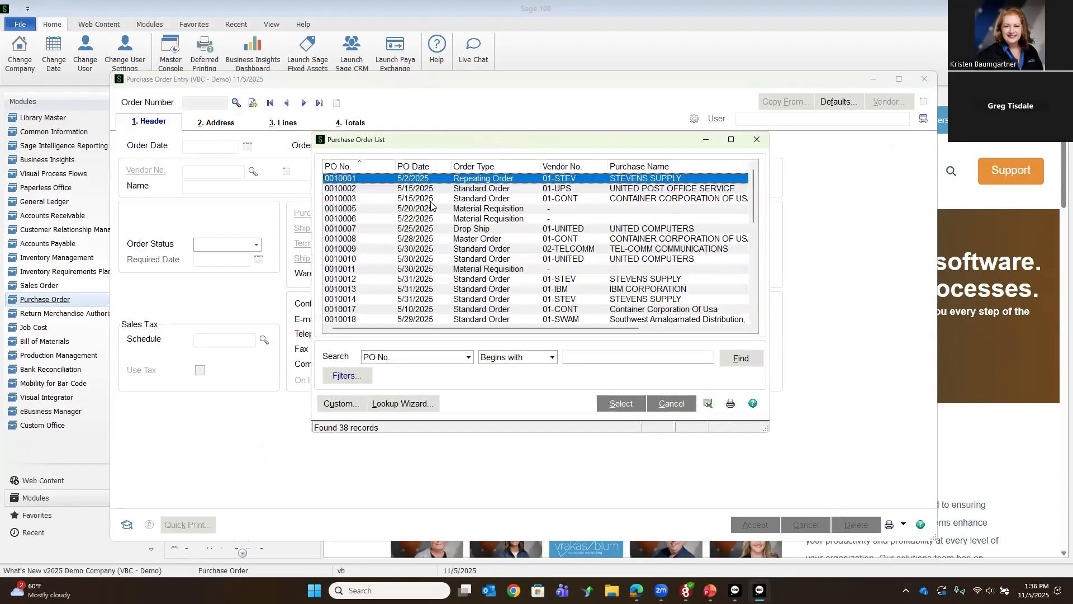
double_click(431, 202)
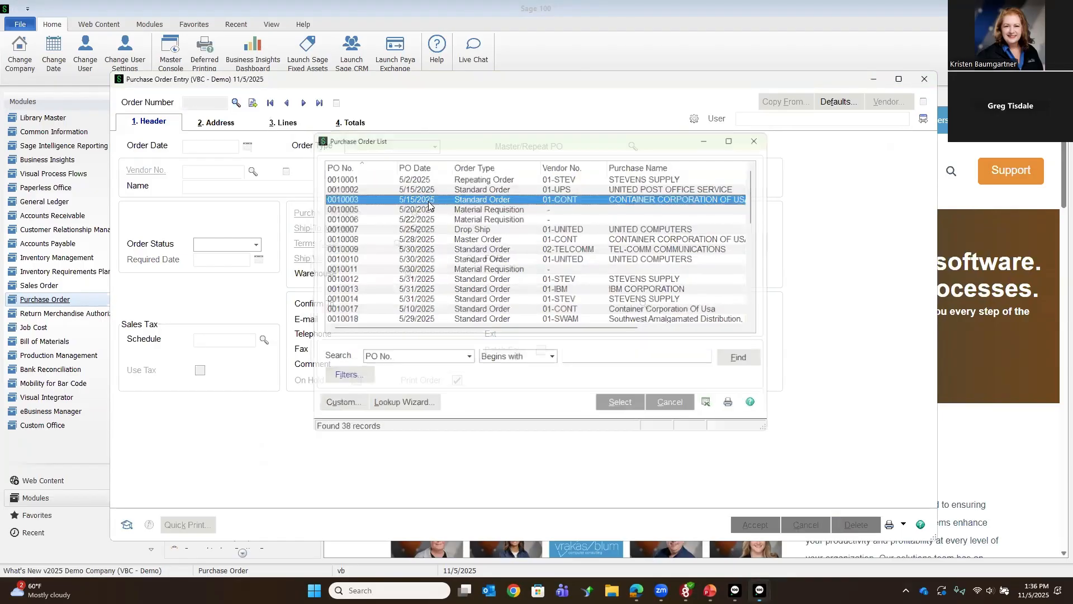
left_click(848, 525)
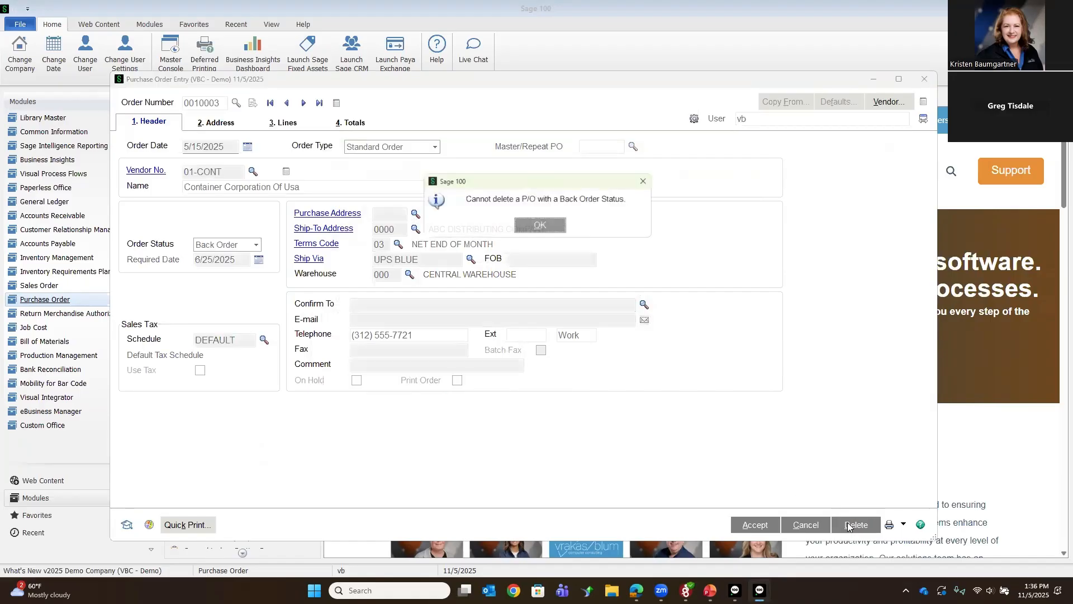
left_click(515, 231)
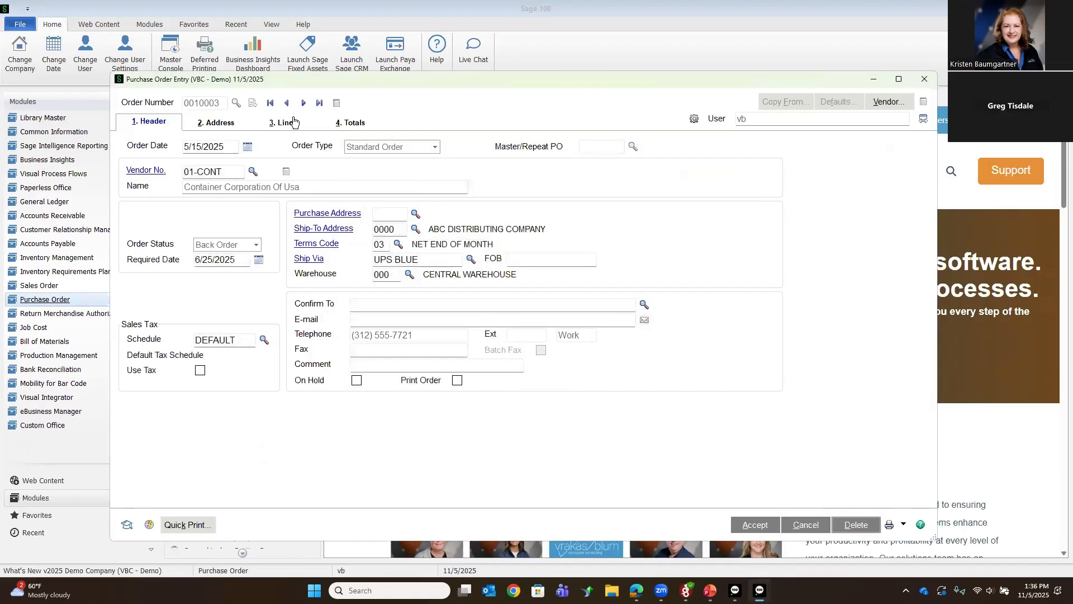
Step: Advance through the purchase orders to the United Computers drop ship order, continuing past the completion question
left_click(304, 103)
left_click(304, 103)
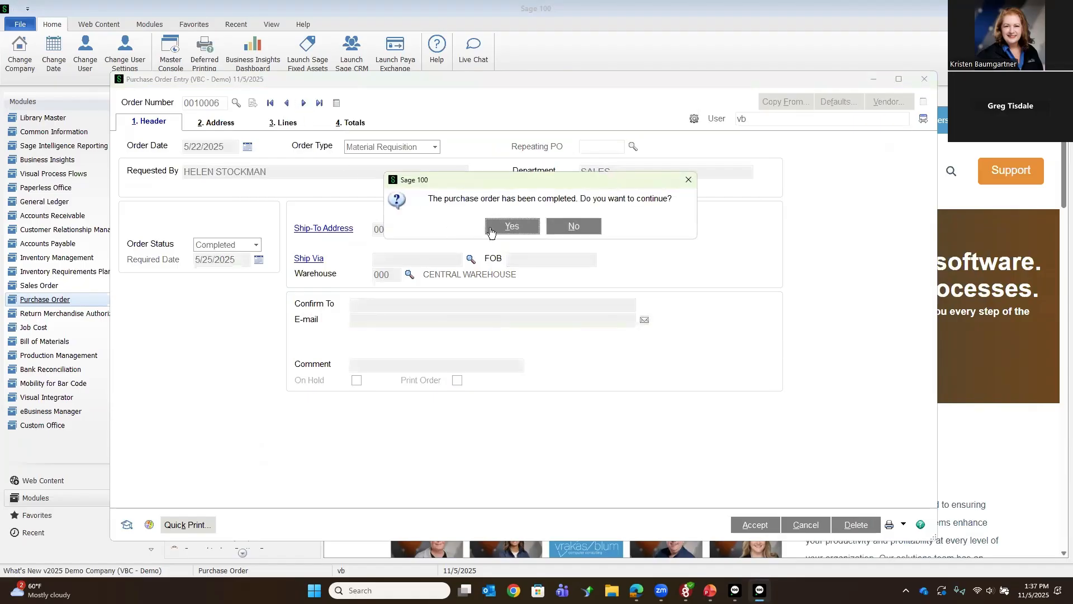
left_click(510, 226)
left_click(304, 103)
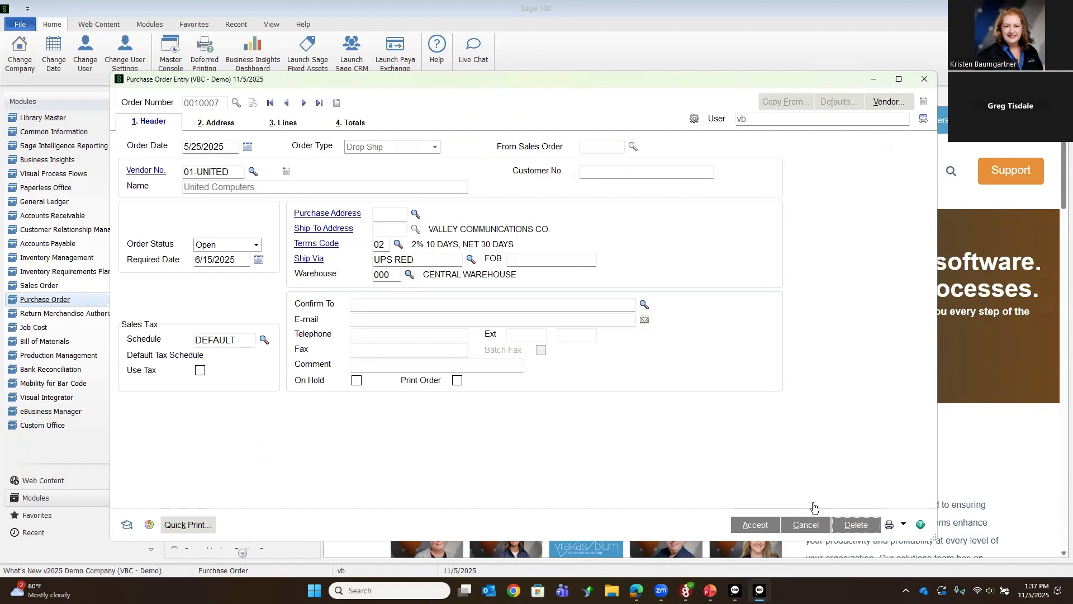
Step: Delete the United Computers drop ship order with cancellation code REF (Refused), and close Purchase Order Entry
left_click(844, 529)
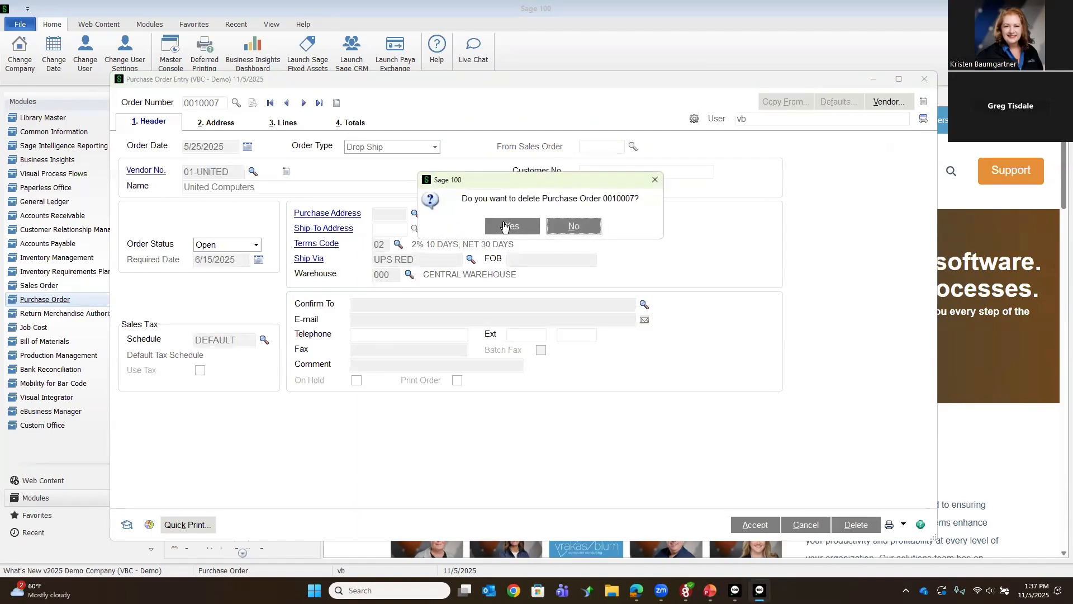
left_click(503, 226)
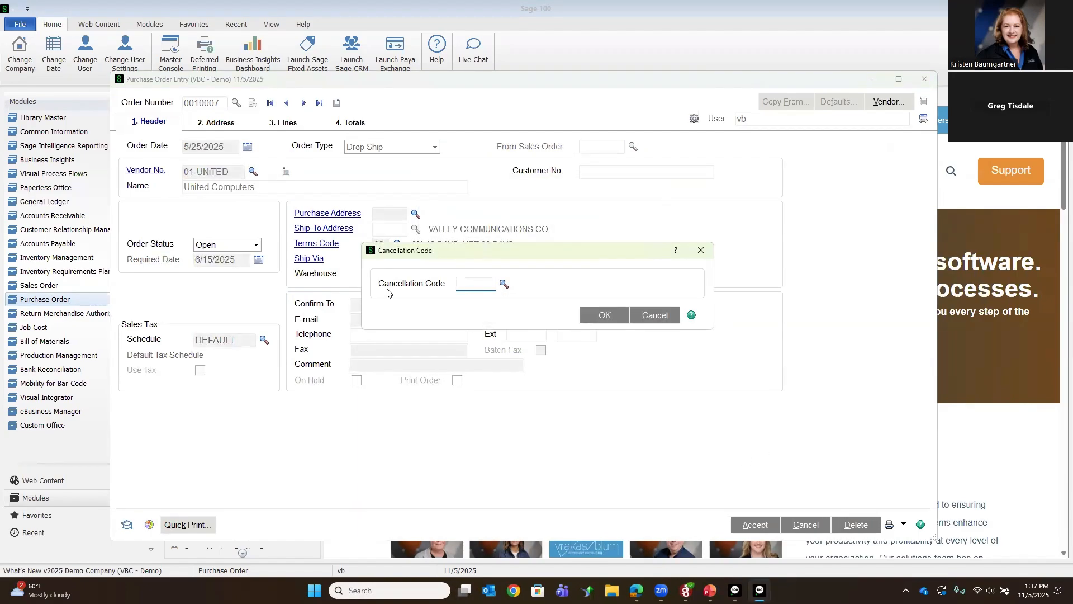
left_click(503, 284)
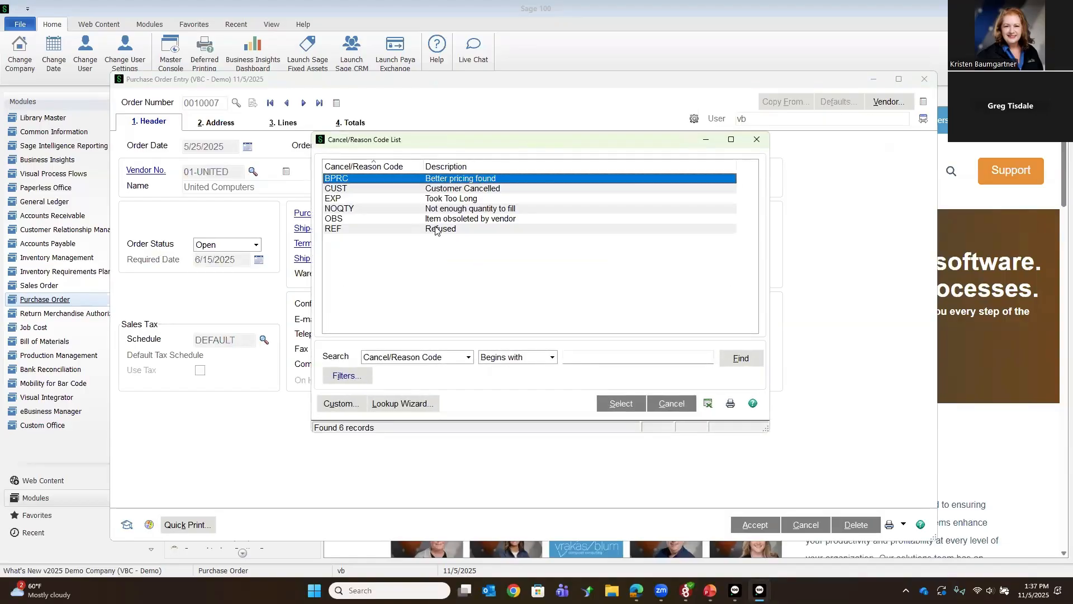
left_click(437, 231)
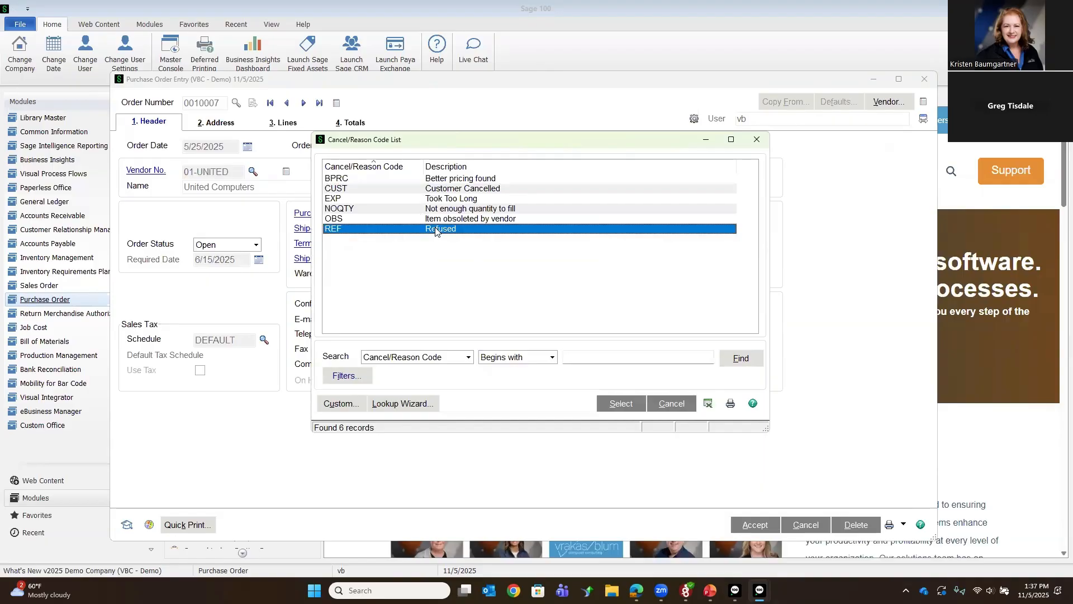
double_click(436, 231)
left_click(602, 318)
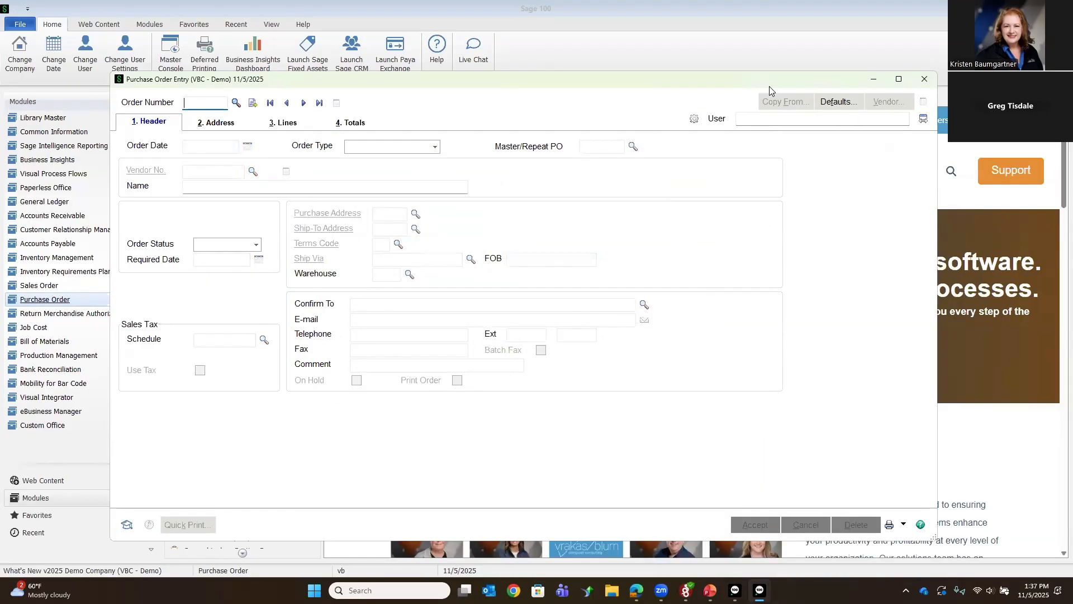
left_click_drag(769, 86, 744, 87)
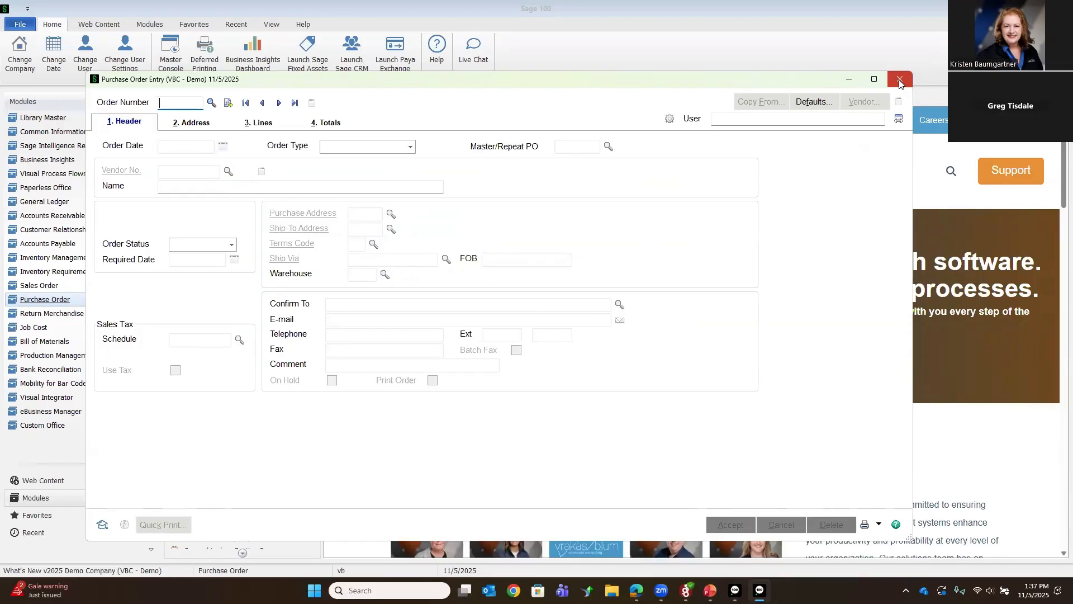
left_click(900, 81)
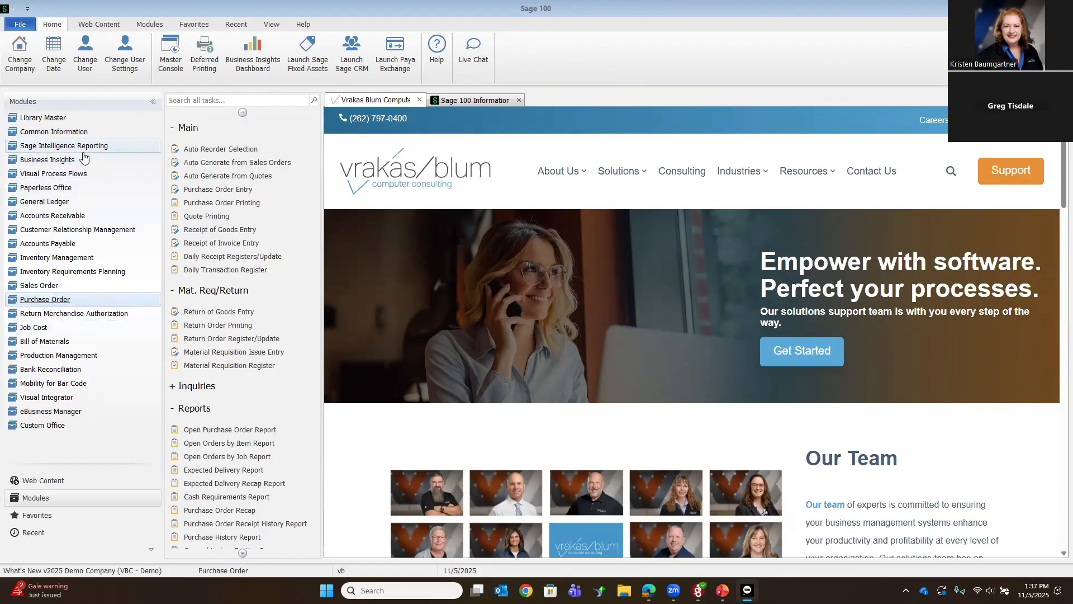
Step: Open the Inventory - West Warehouse account in General Ledger Account Maintenance and examine its fiscal year 2025 transactions
left_click(51, 206)
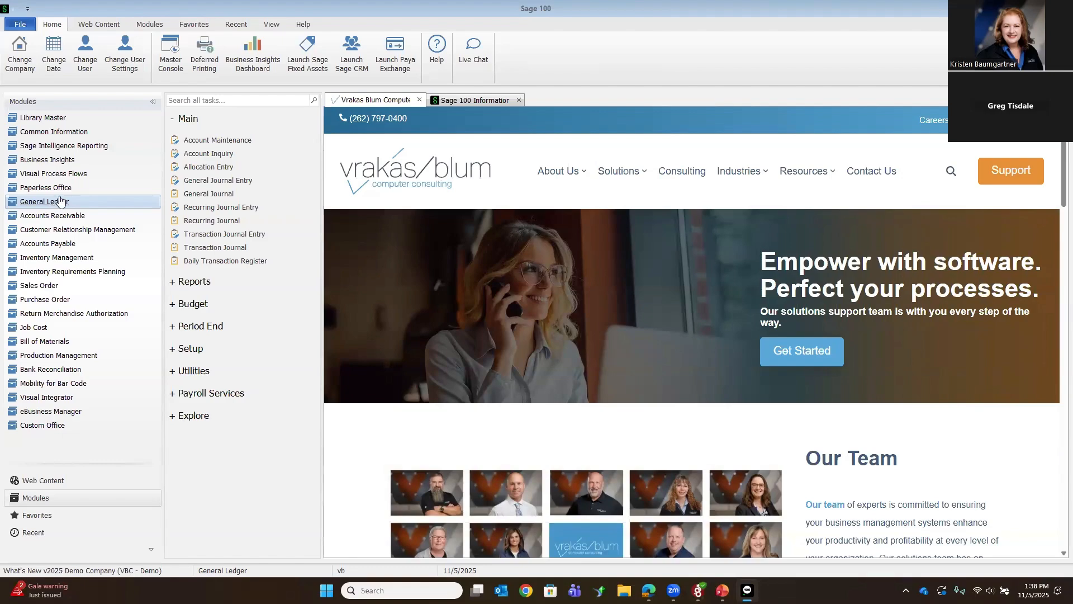
left_click(206, 144)
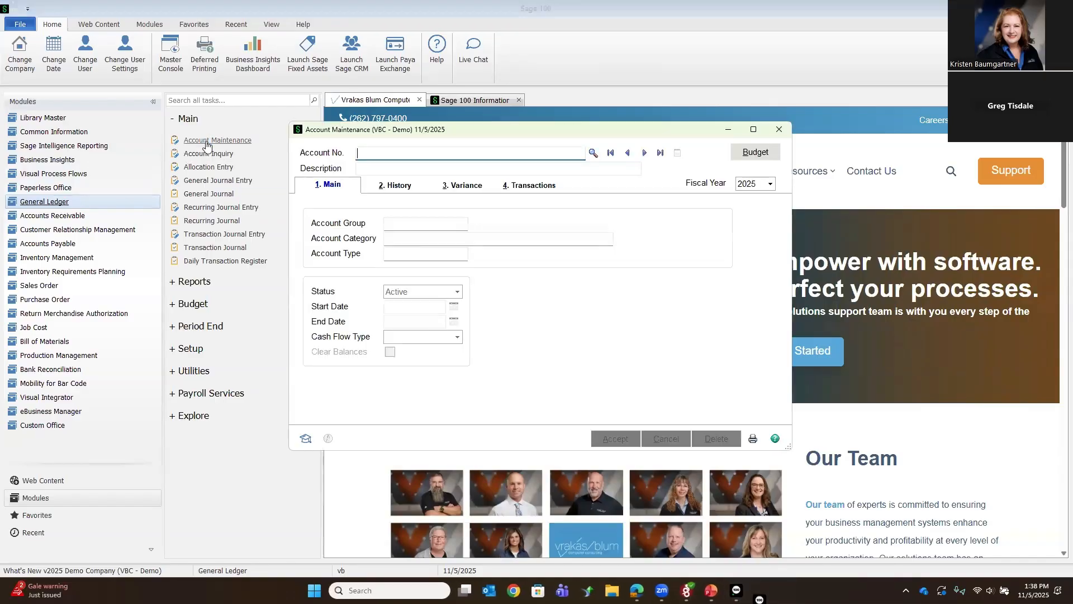
left_click(593, 152)
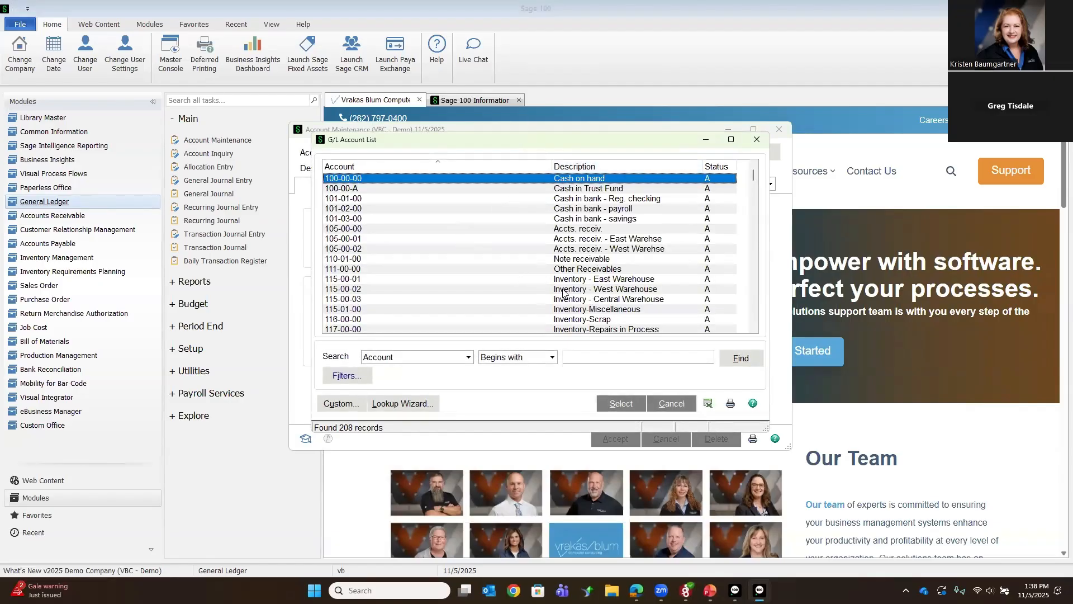
double_click(563, 289)
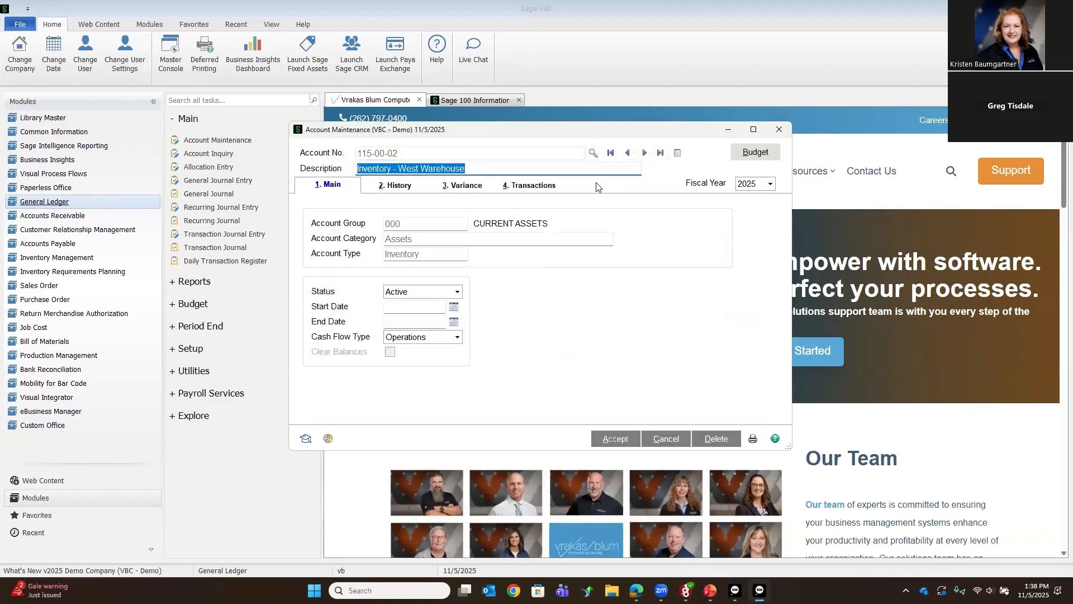
left_click(534, 185)
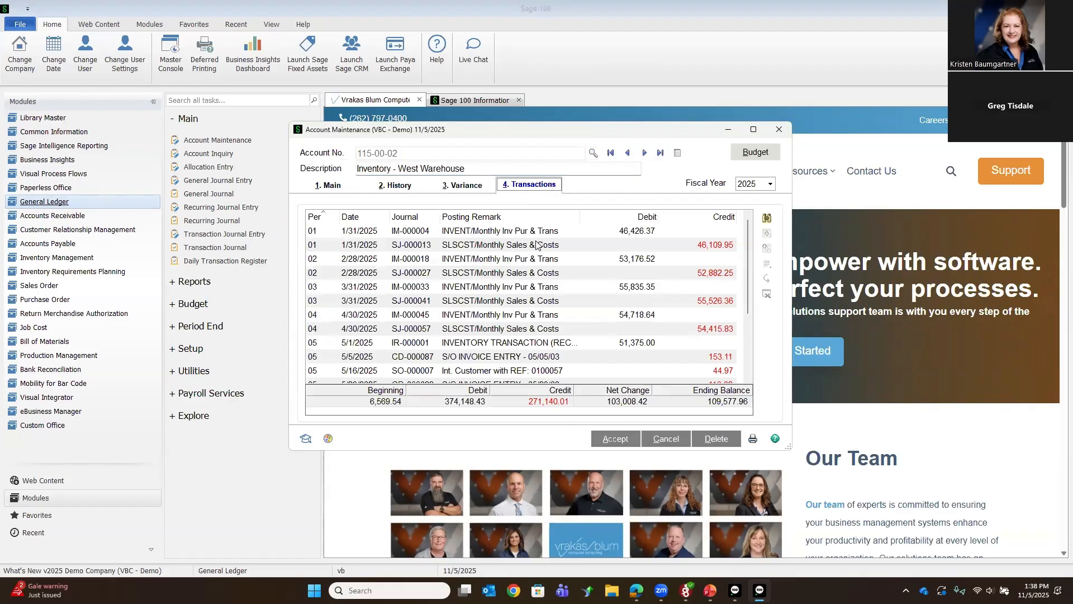
scroll(534, 263, "down", 3)
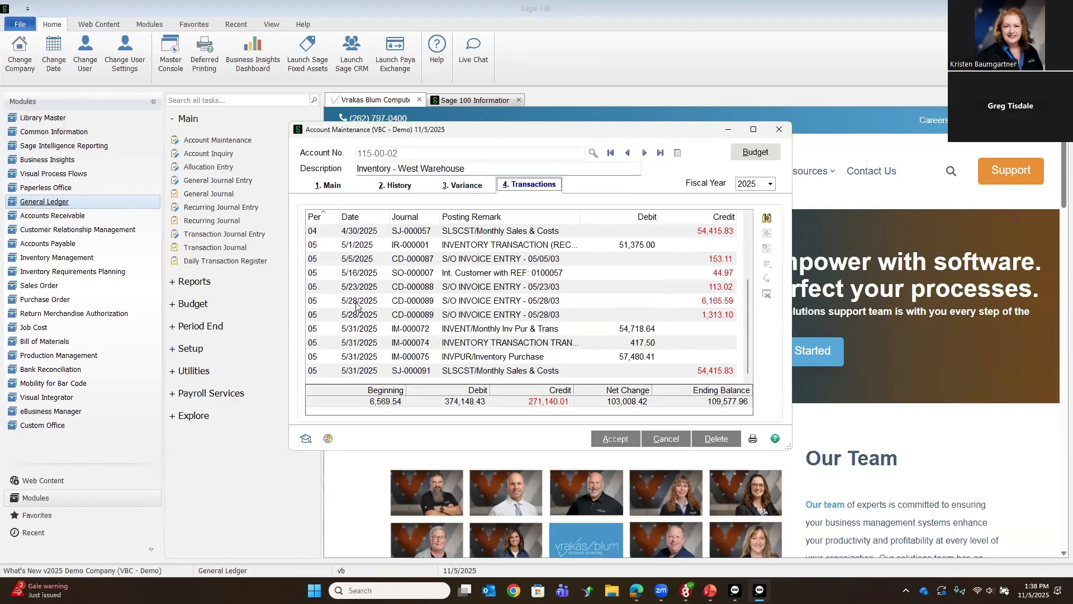
Step: Reverse the 5/31/2025 inventory transaction in journal IM-000074 from the account's transactions, accept the account, and close Account Maintenance
left_click(511, 347)
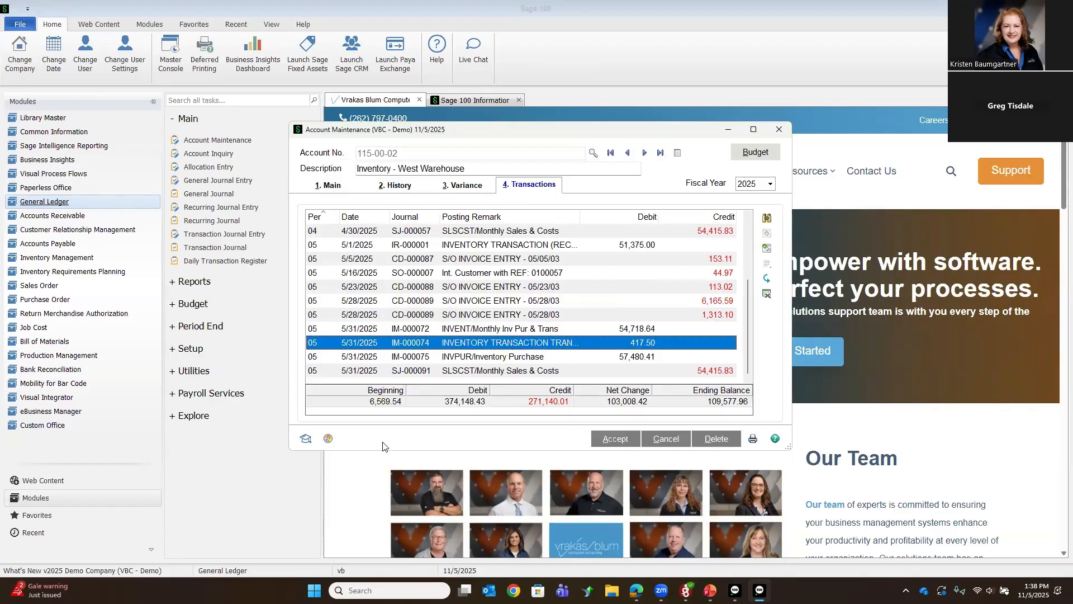
left_click(766, 281)
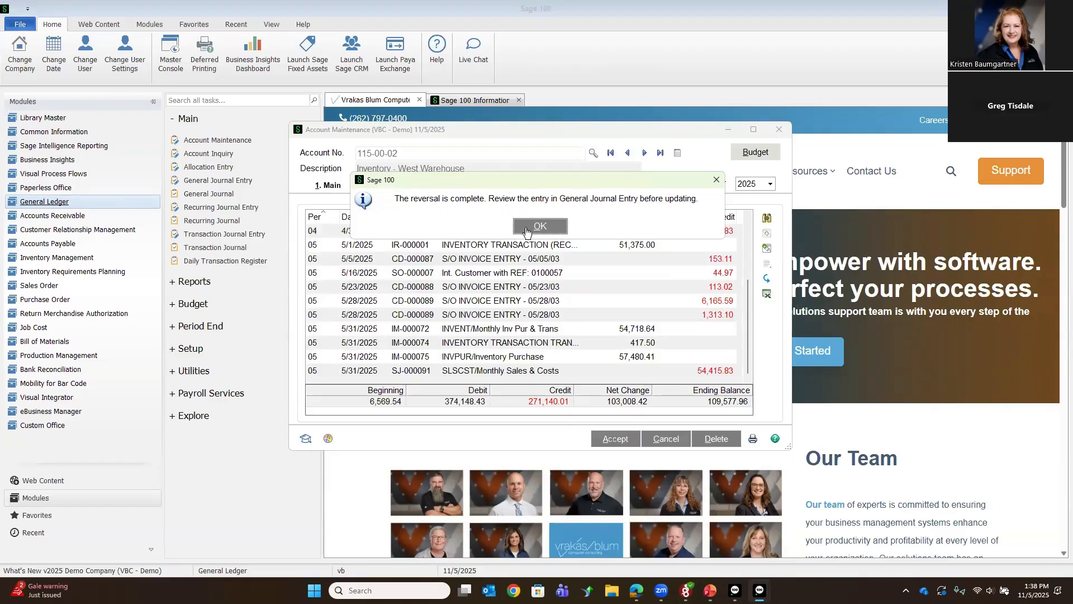
left_click(529, 226)
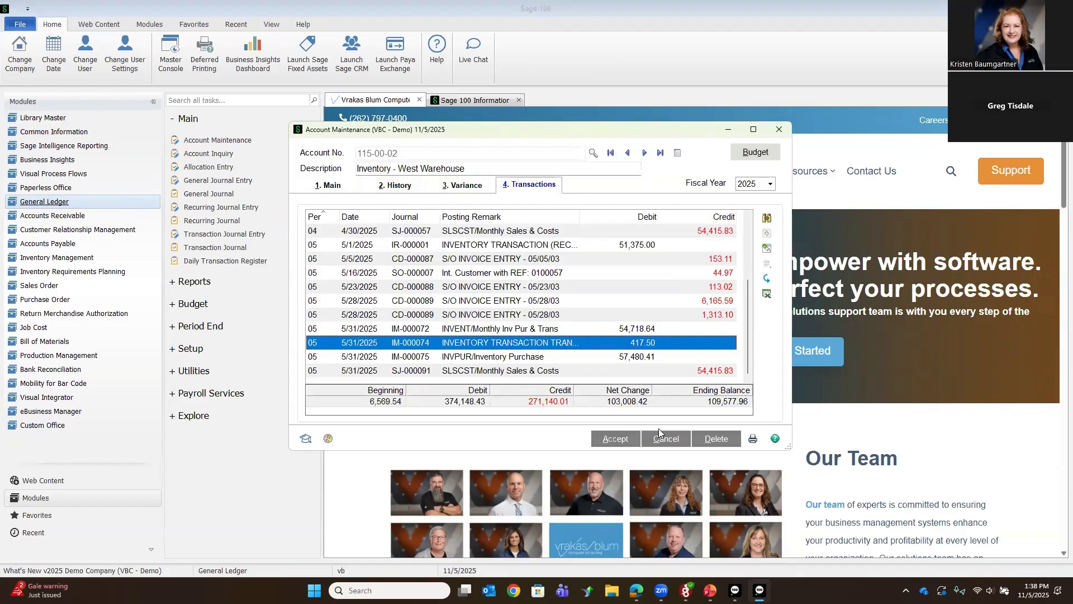
left_click(629, 439)
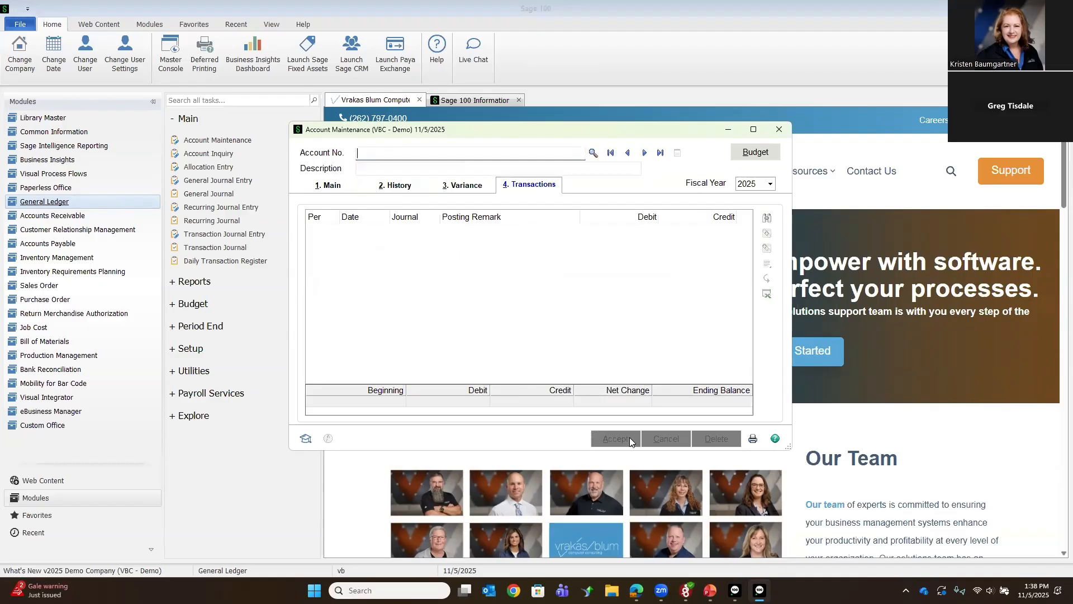
left_click(778, 131)
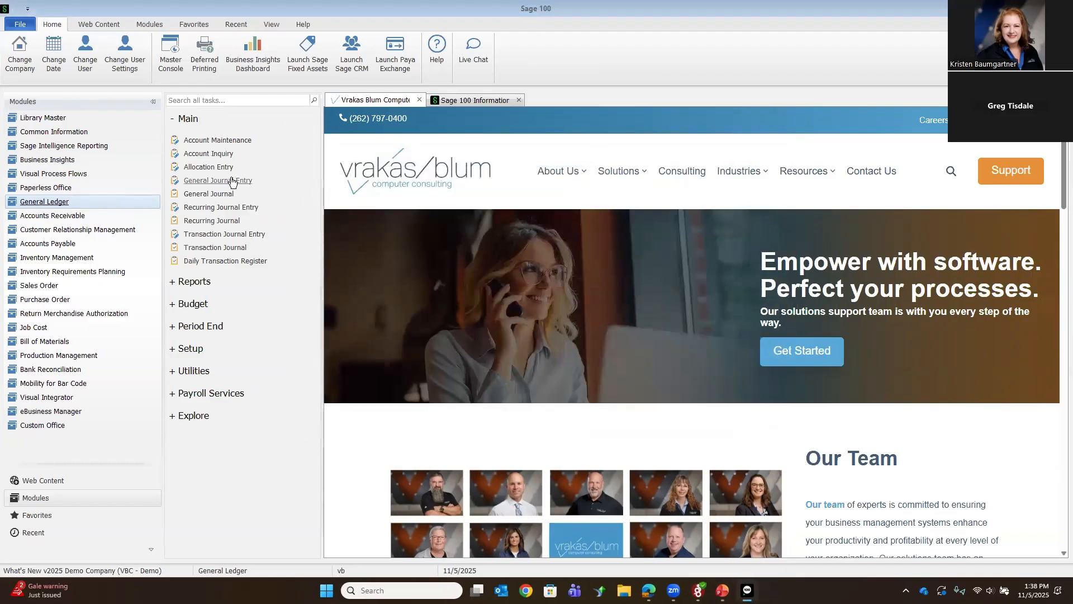
Step: Open the reversal of journal IM-000074 in General Journal Entry and set its reversing date to 5/31/2025
left_click(219, 180)
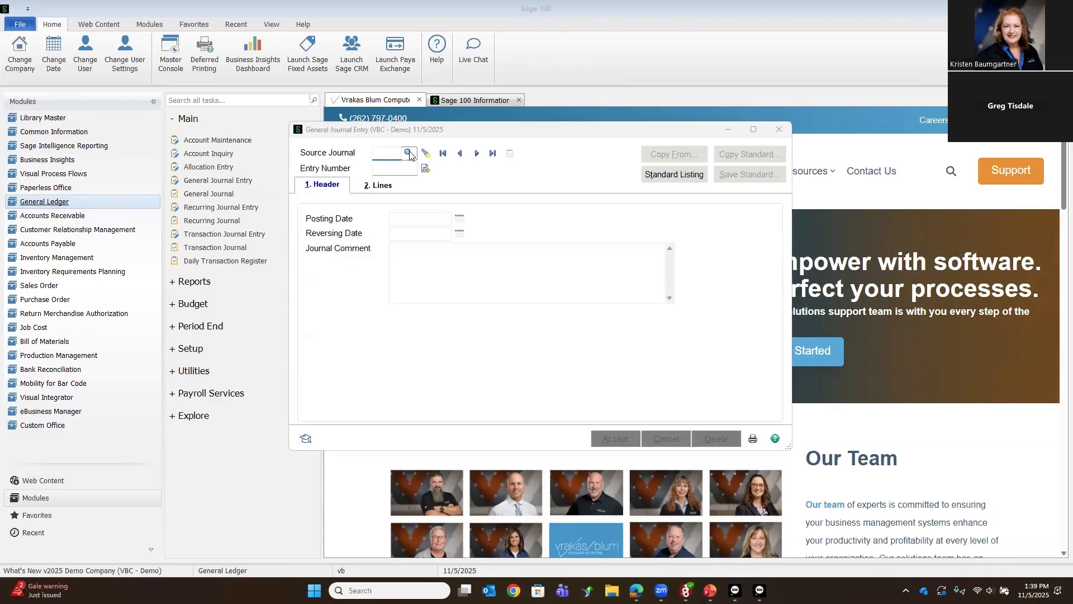
left_click(426, 157)
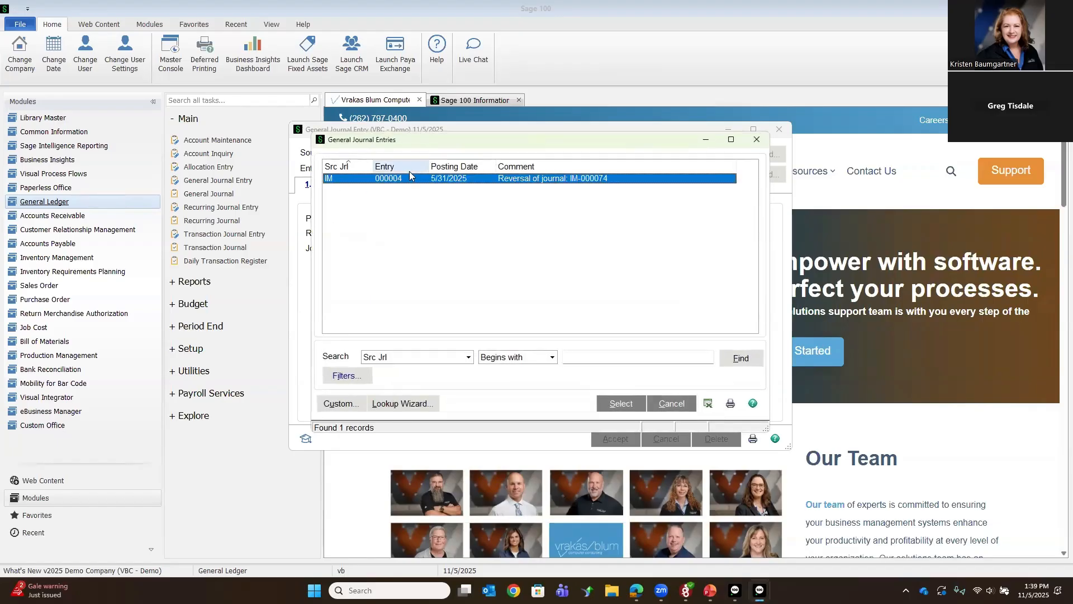
double_click(579, 179)
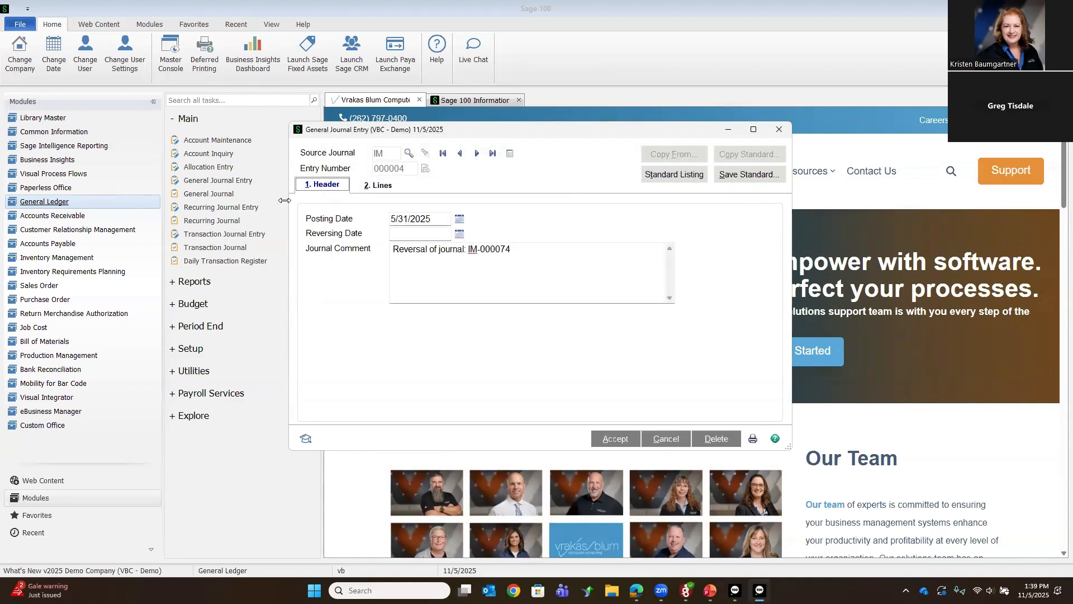
left_click(416, 235)
type("531")
key("Tab")
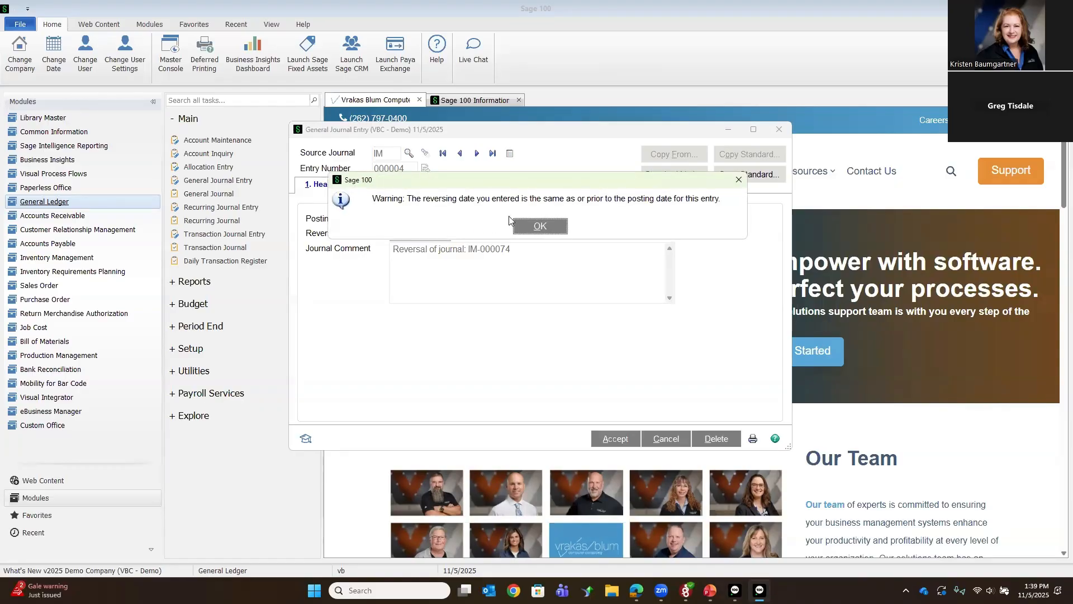
left_click(525, 227)
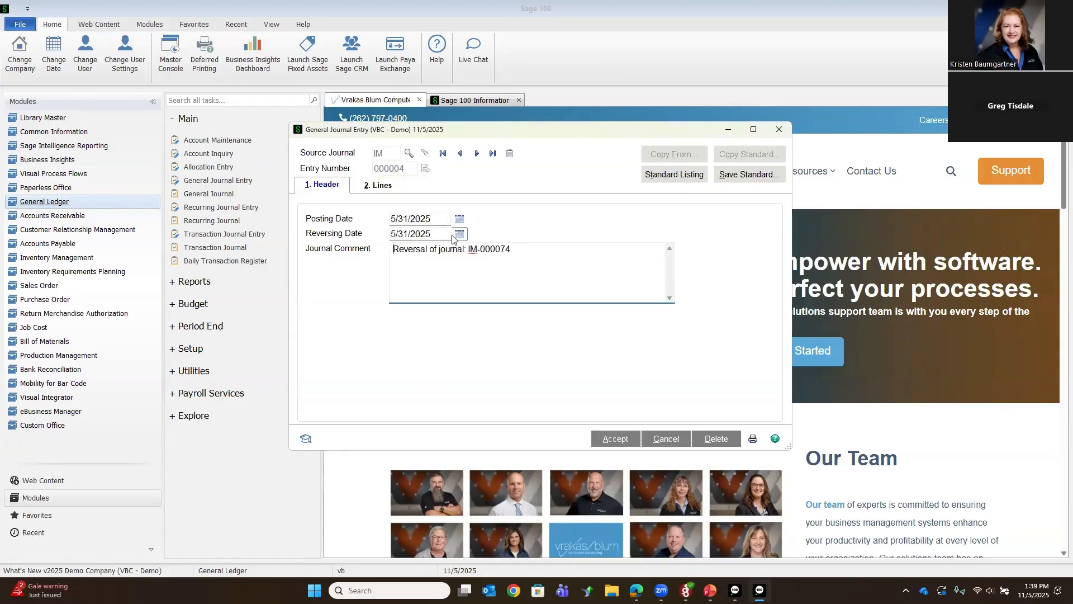
Step: Accept the reversal entry after reviewing its lines, preview the General Journal, and update it
left_click(382, 187)
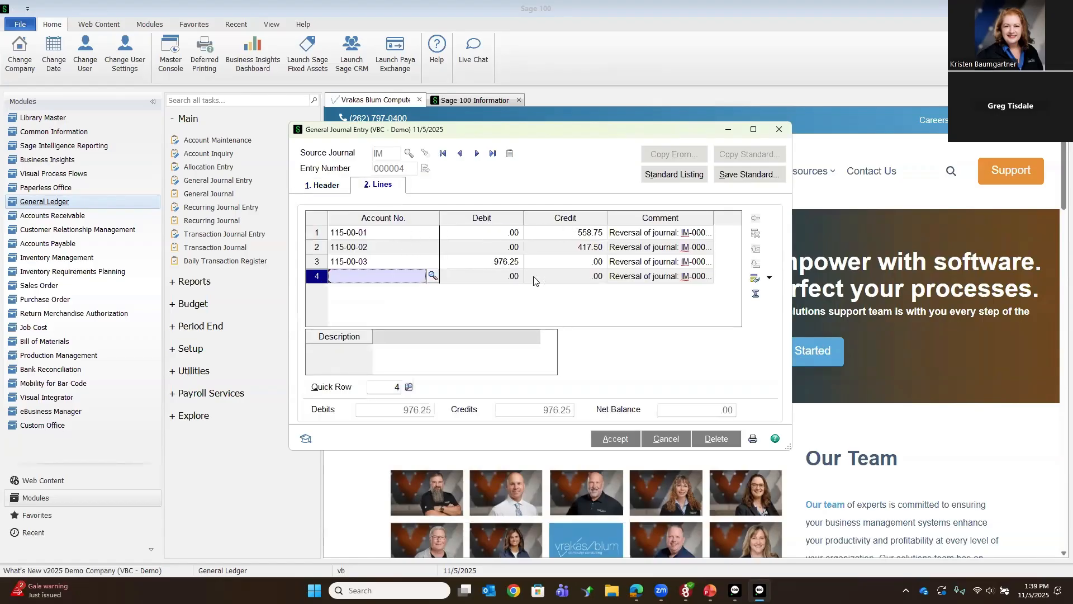
left_click(624, 439)
left_click(752, 439)
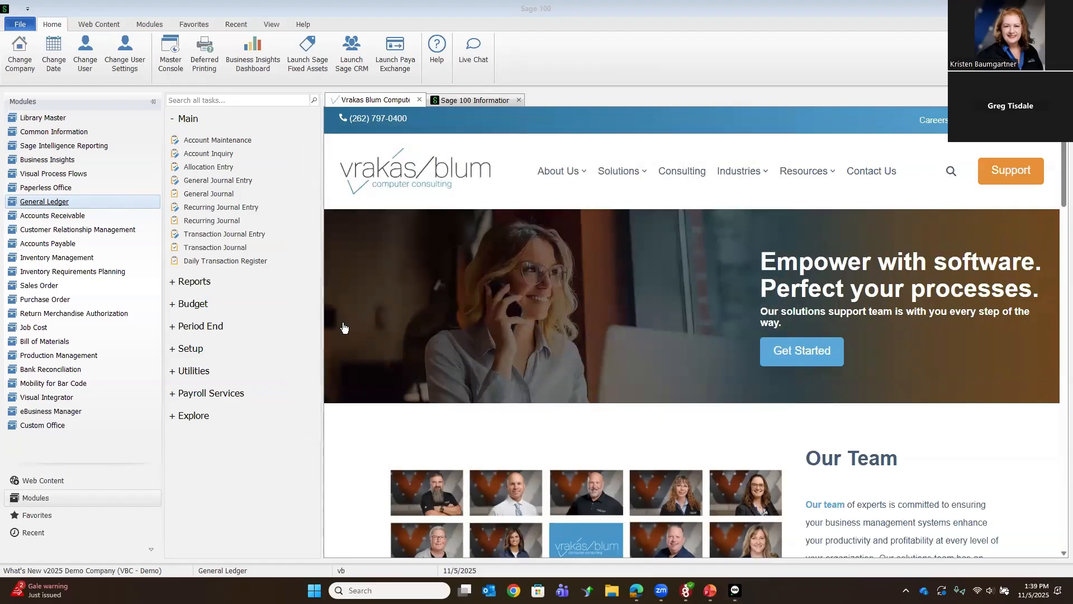
left_click(643, 334)
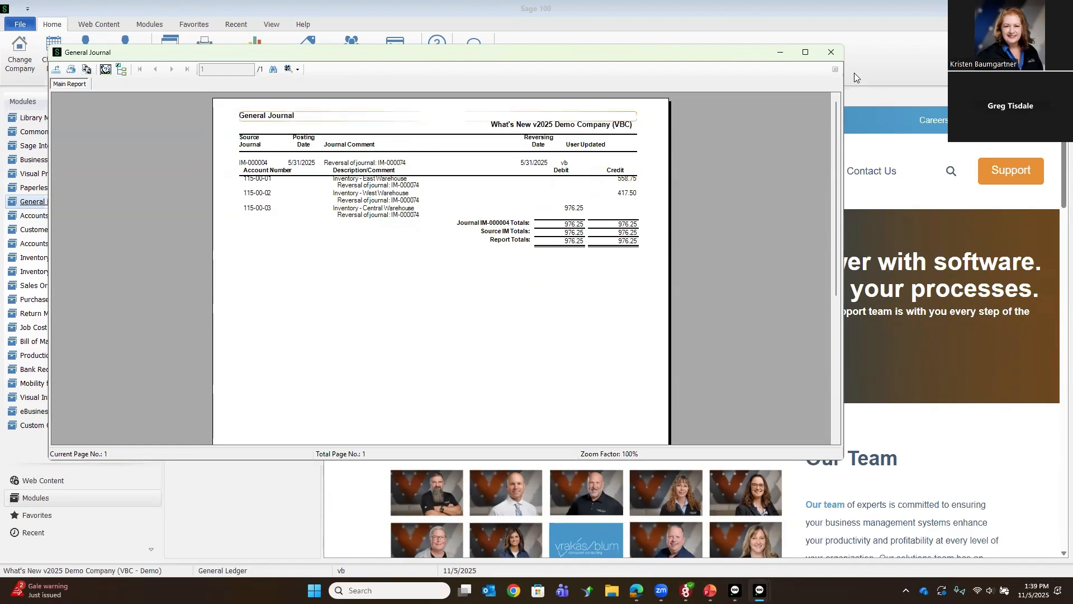
left_click(831, 53)
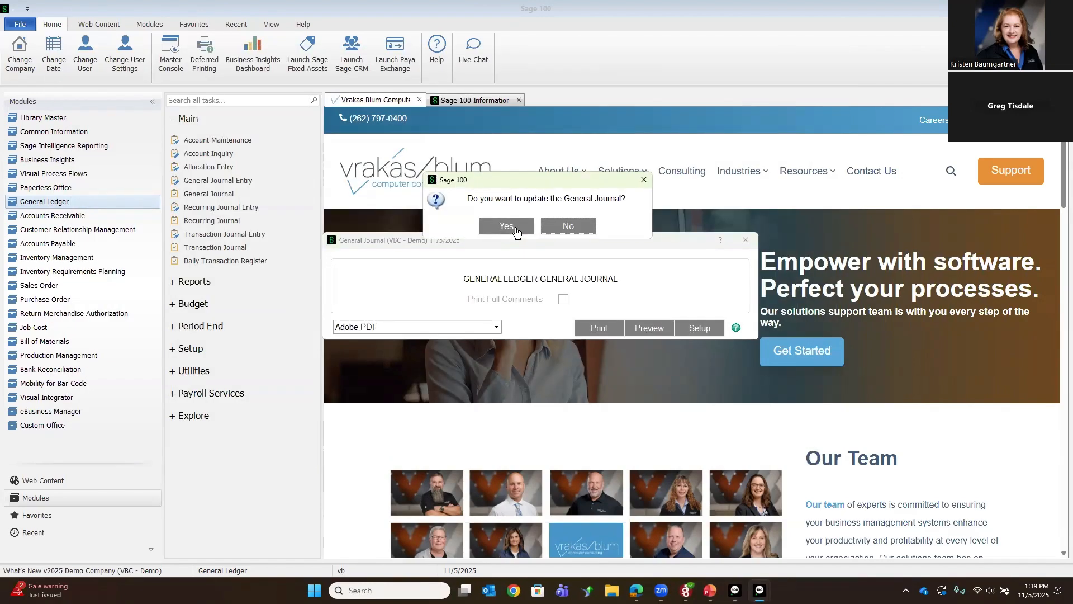
left_click(515, 229)
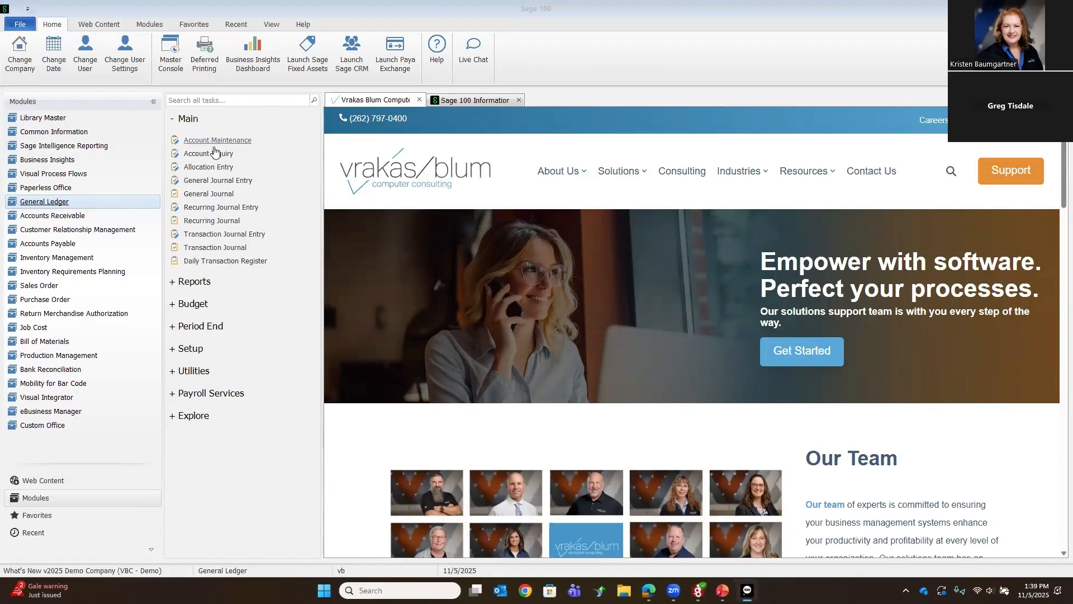
Step: Examine the Inventory - West Warehouse account's 5/31/2025 reversal transactions in Account Maintenance, and close the account
left_click(592, 152)
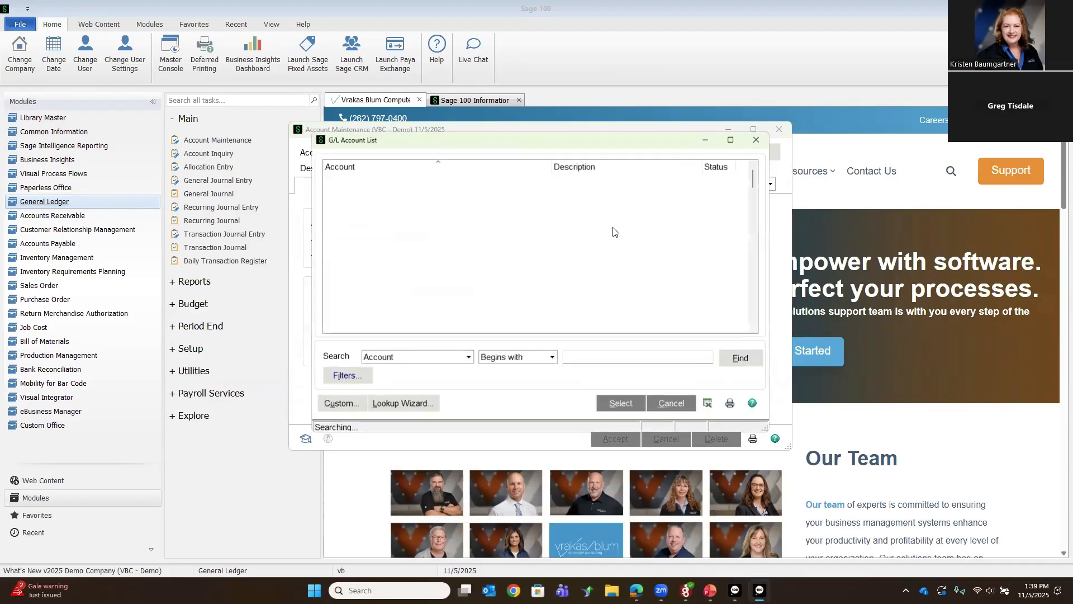
double_click(599, 290)
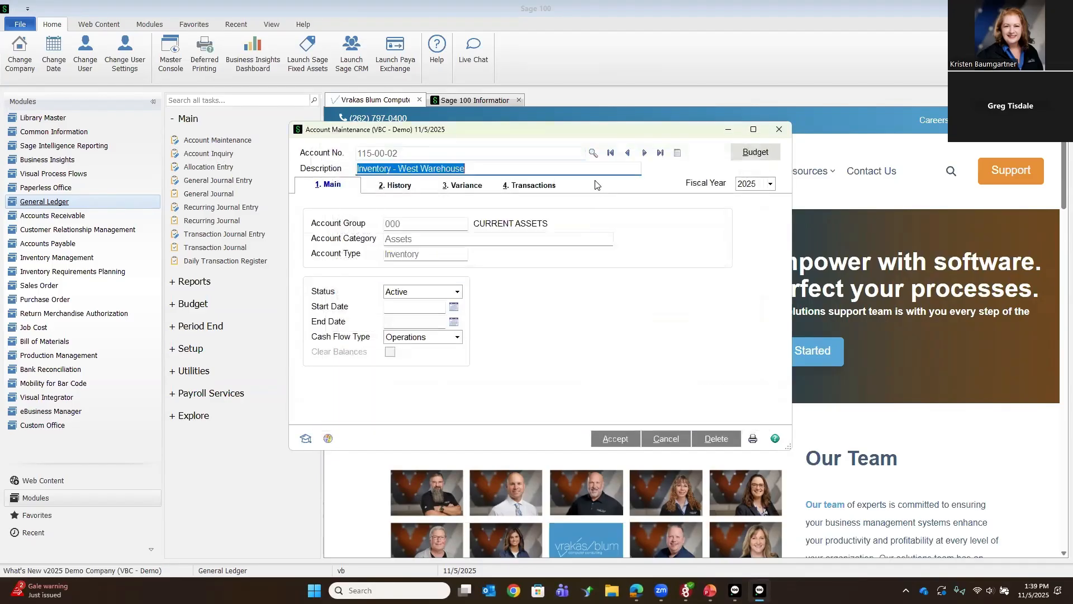
left_click(538, 187)
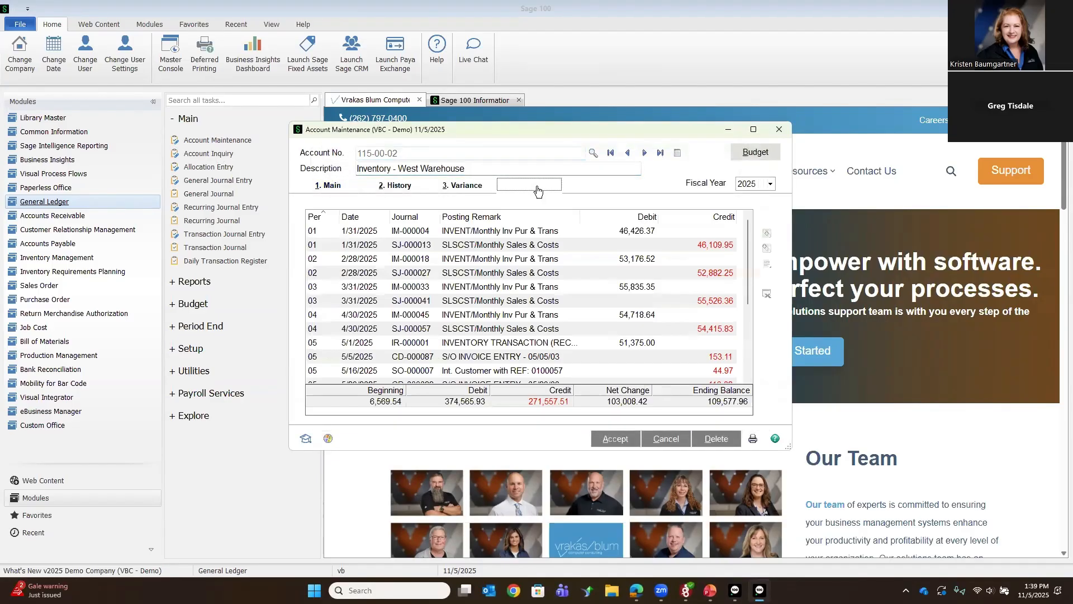
left_click_drag(748, 272, 747, 343)
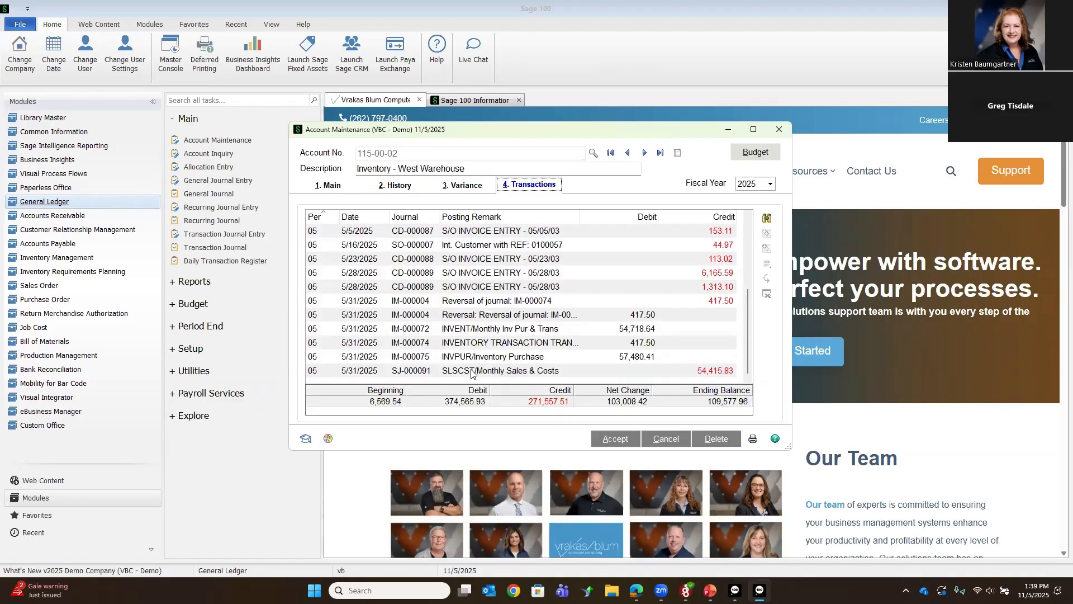
left_click(482, 318)
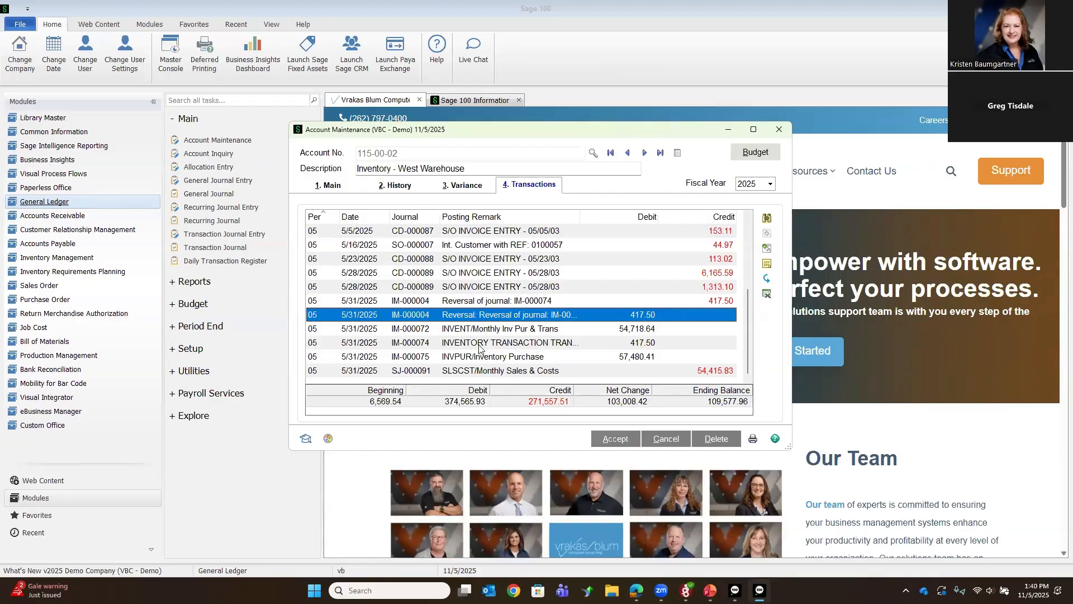
left_click(524, 302)
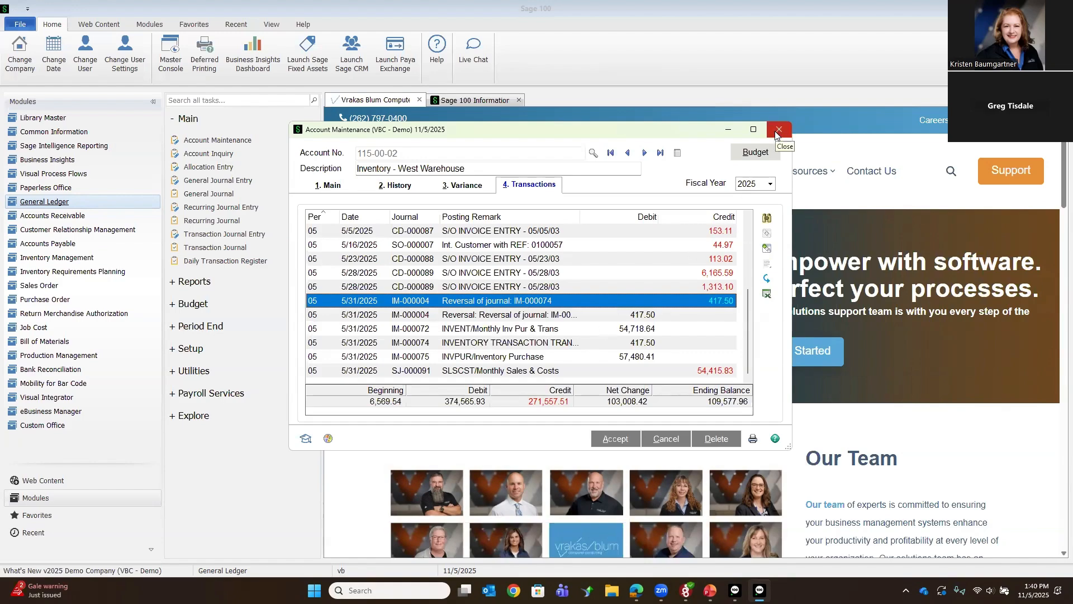
left_click(777, 134)
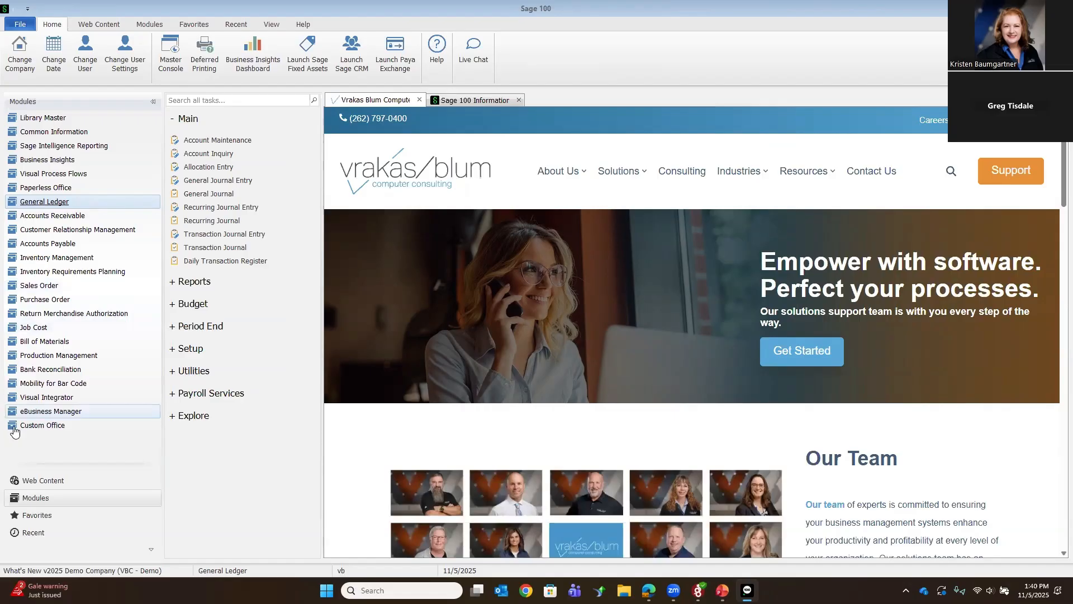
Step: Create a return with the next number in the Purchase Order module's Return of Goods Entry for the last-listed Stevens Supply order dated 11/5/2025
left_click(34, 304)
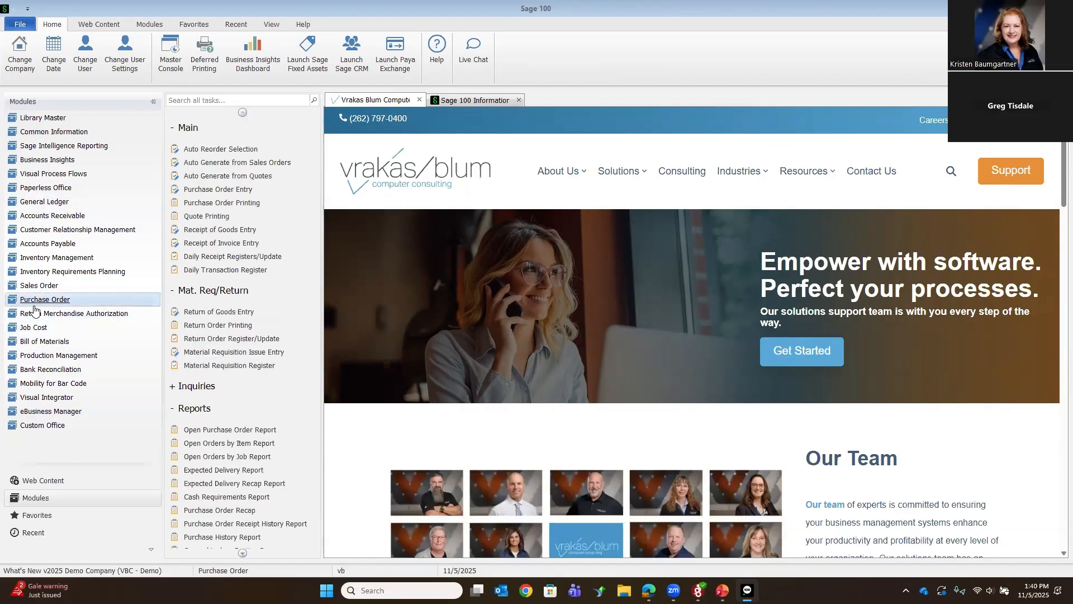
left_click(224, 314)
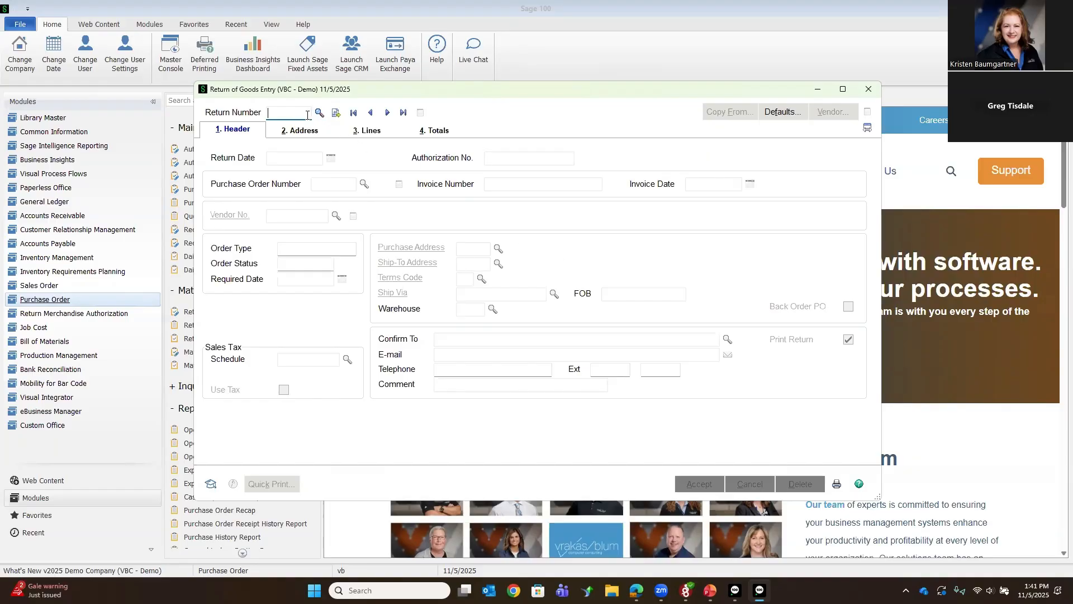
left_click(337, 114)
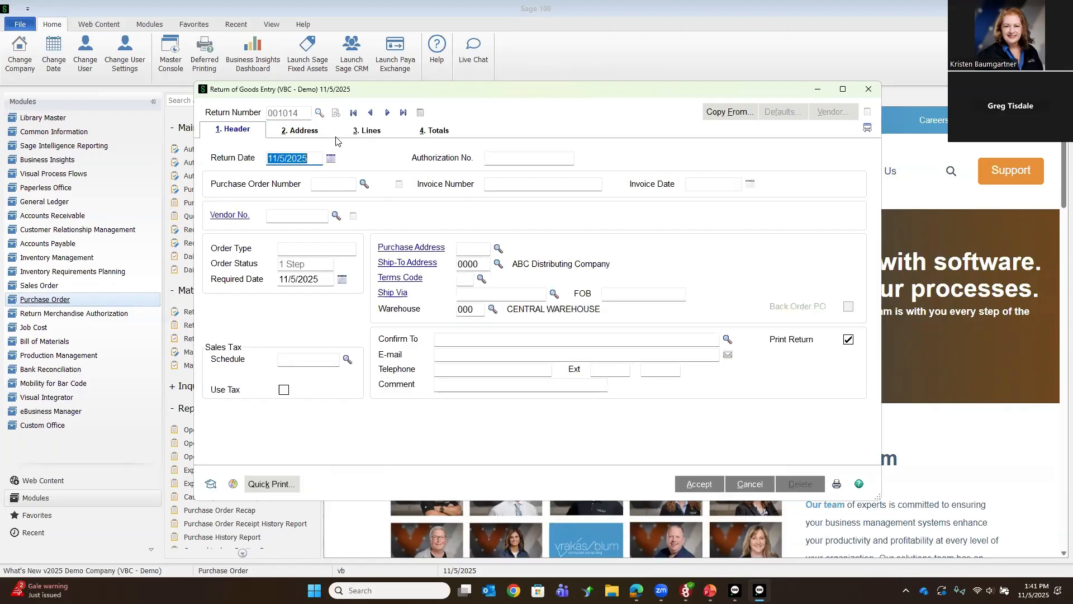
left_click(364, 189)
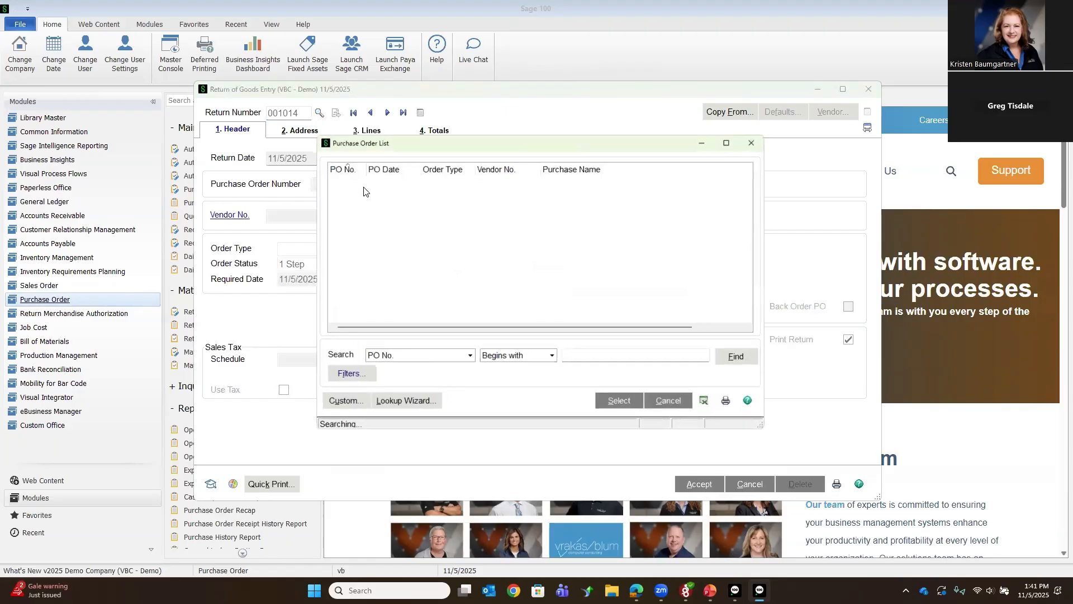
scroll(429, 265, "down", 4)
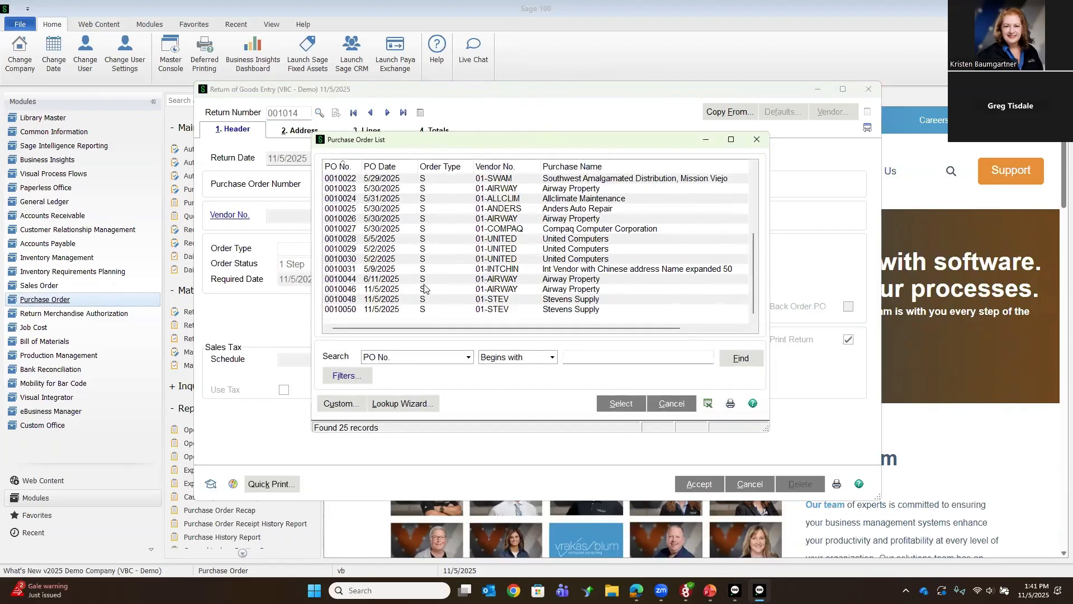
double_click(425, 309)
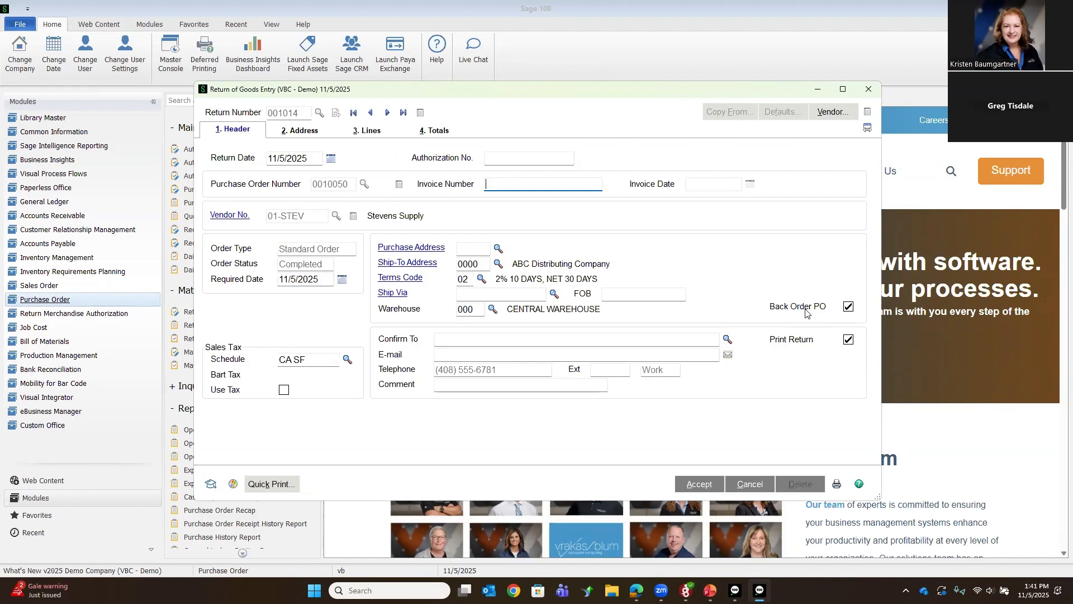
Step: Turn off Back Order PO, bring in all purchase order lines for return, and delete the 2480-8-50 line
left_click(849, 307)
left_click(369, 132)
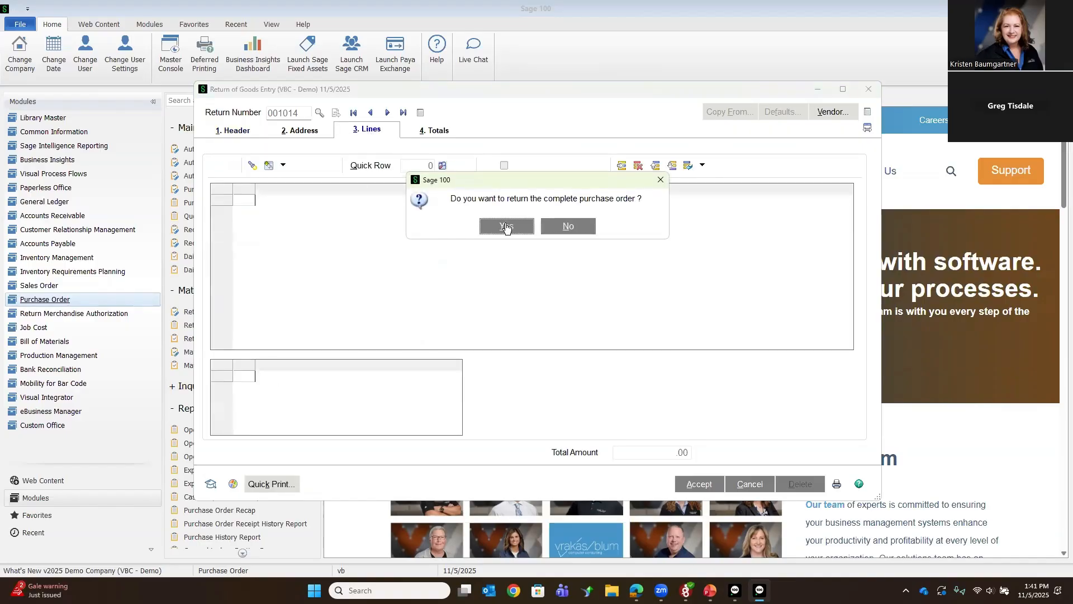
left_click(507, 227)
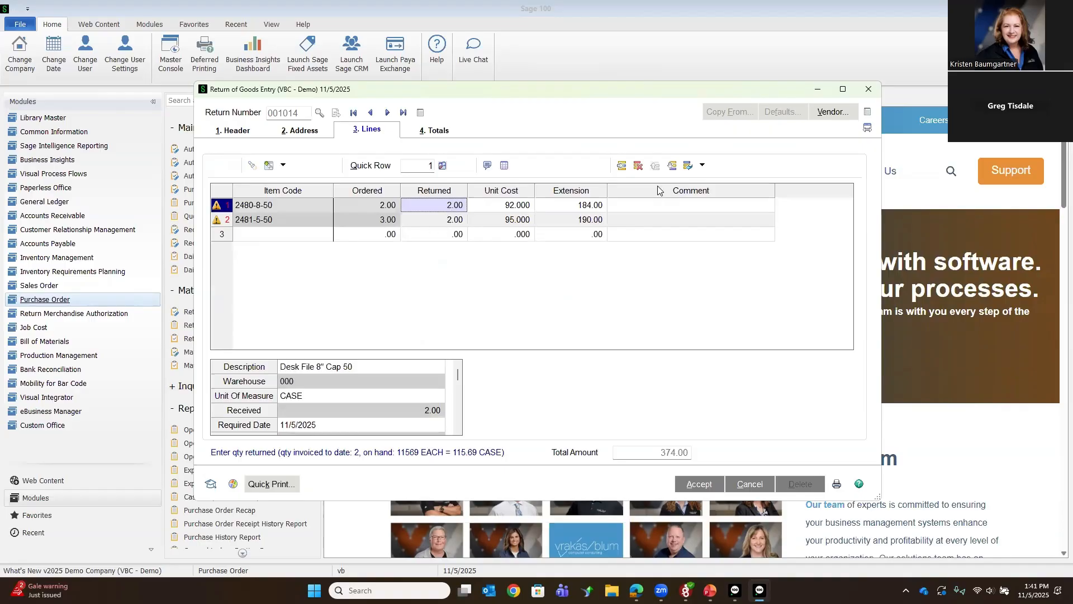
left_click(639, 167)
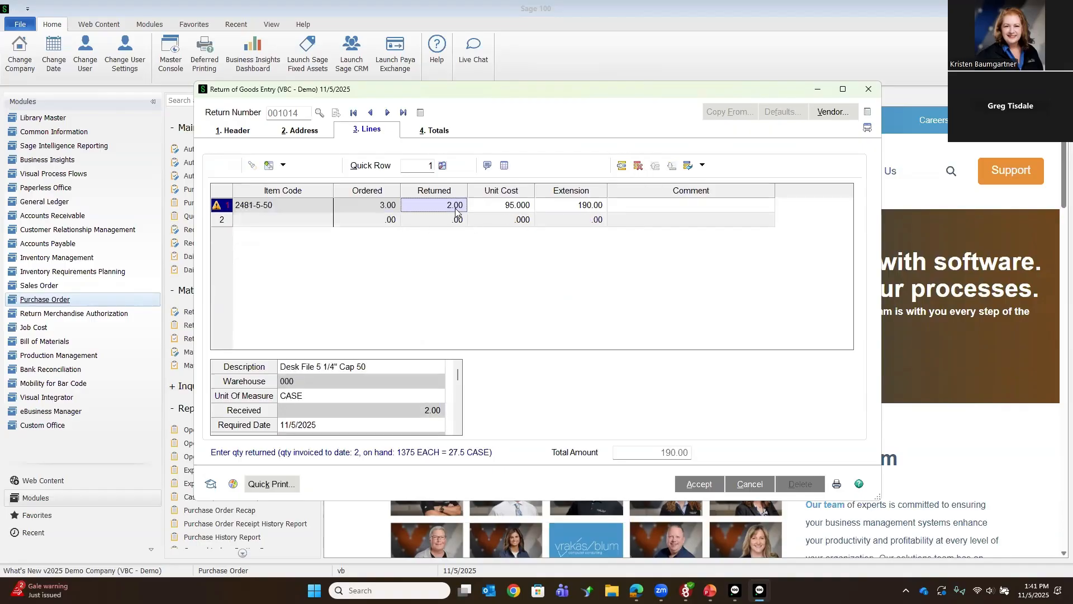
Step: Set the returned quantity of item 2481-5-50 to 1 and distribute it to lot JULY 2025
key("Tab")
key("Tab")
key("Tab")
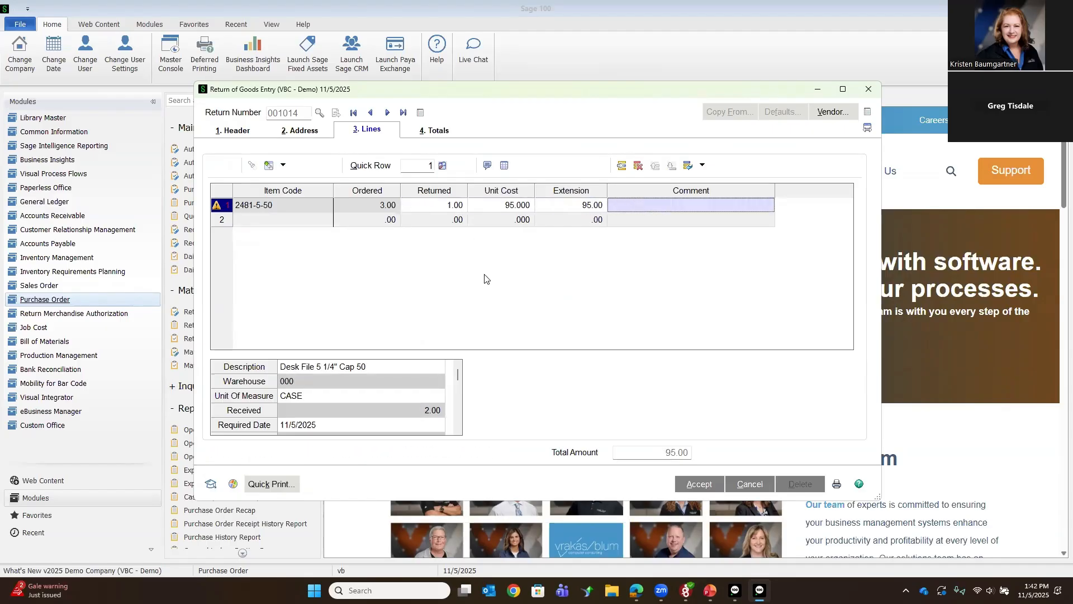
key("Tab")
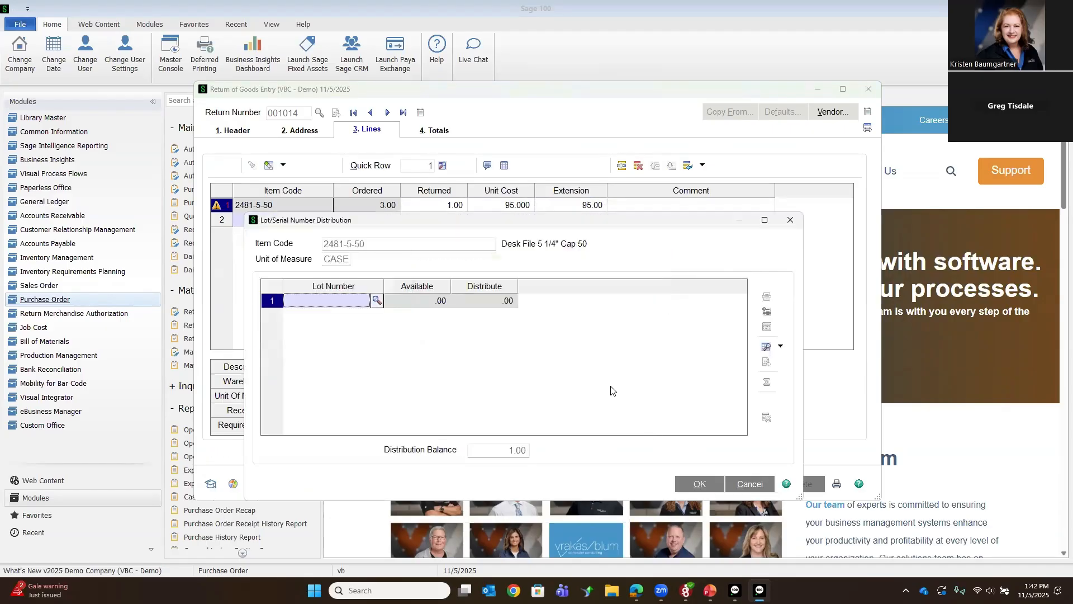
left_click(372, 301)
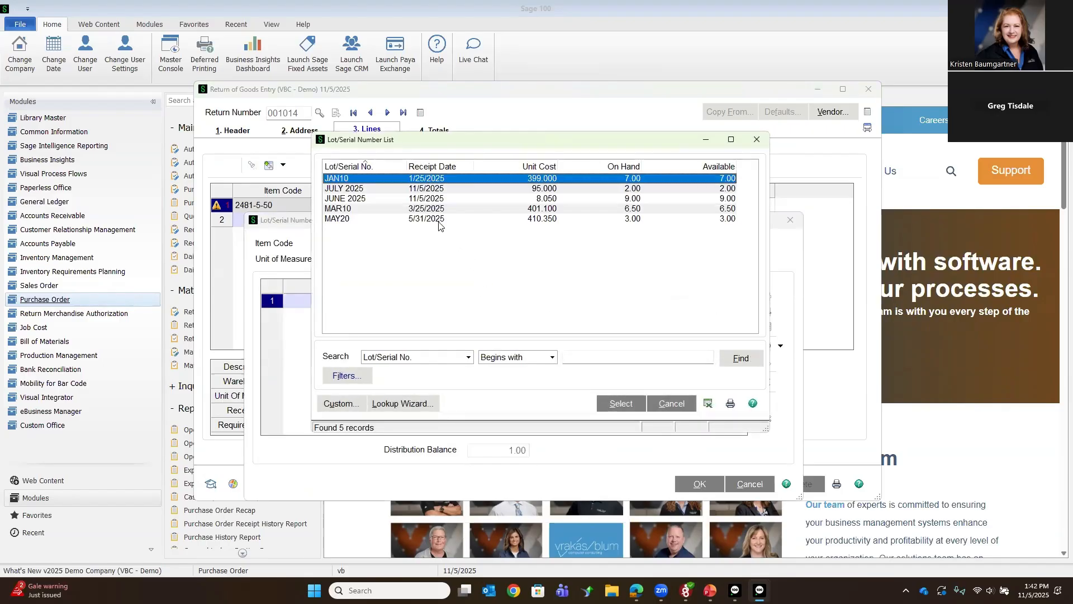
double_click(435, 191)
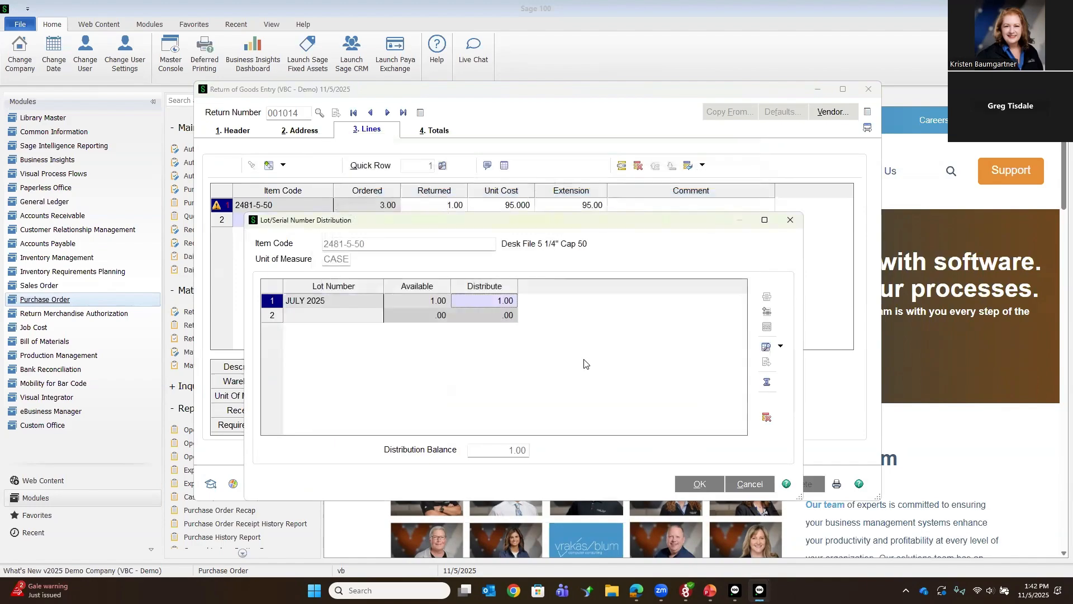
left_click(700, 484)
left_click(709, 491)
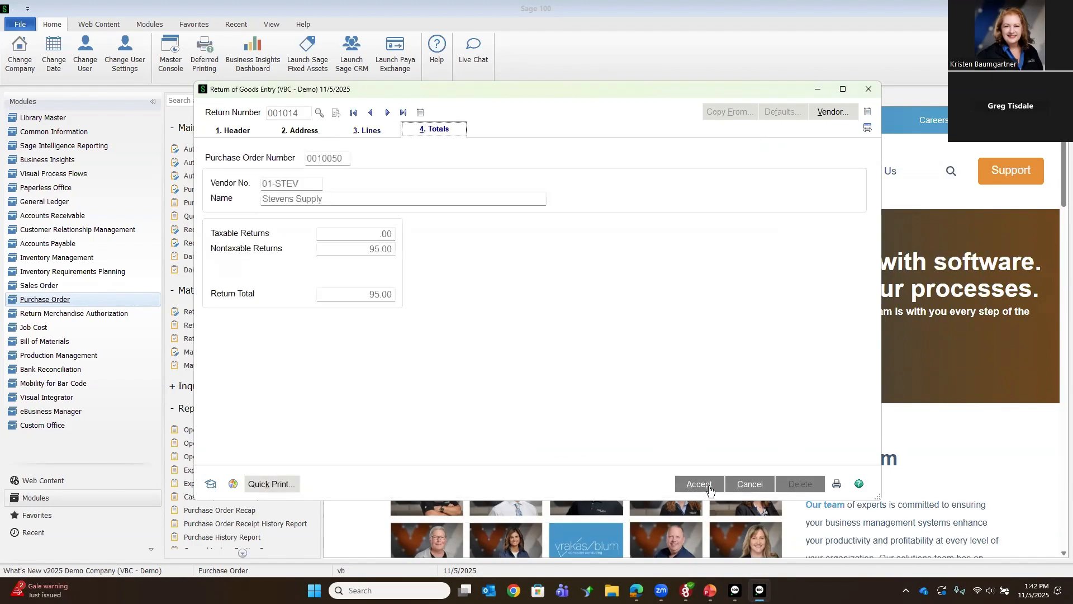
Step: Save the return, preview its return order with the Plain form template and the window kept open after preview, and close Return Order Printing
left_click(835, 485)
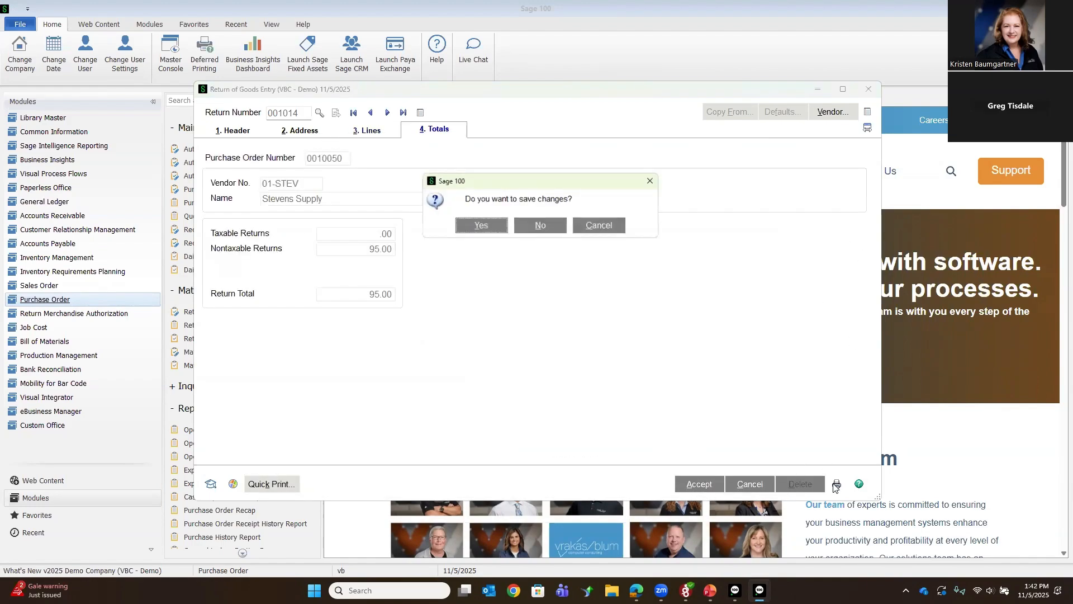
left_click(478, 226)
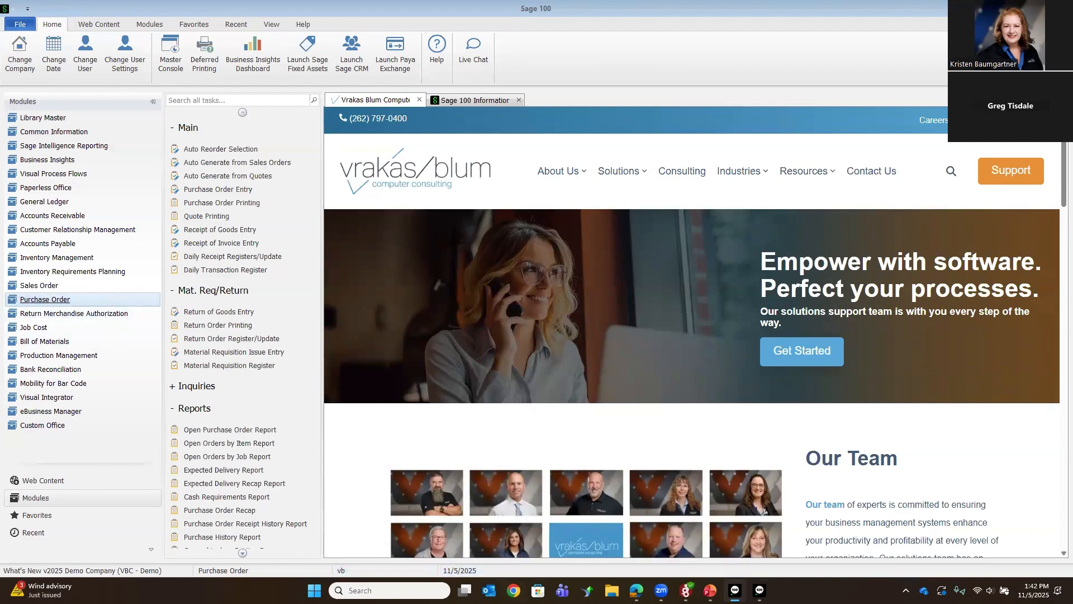
mouse_move(759, 591)
left_click(790, 538)
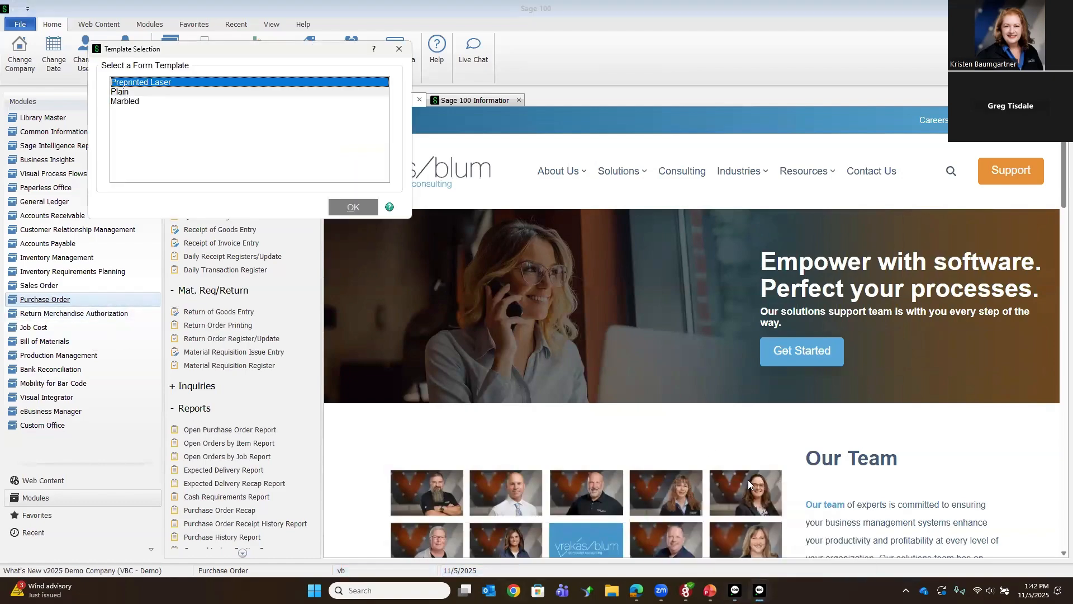
left_click(215, 91)
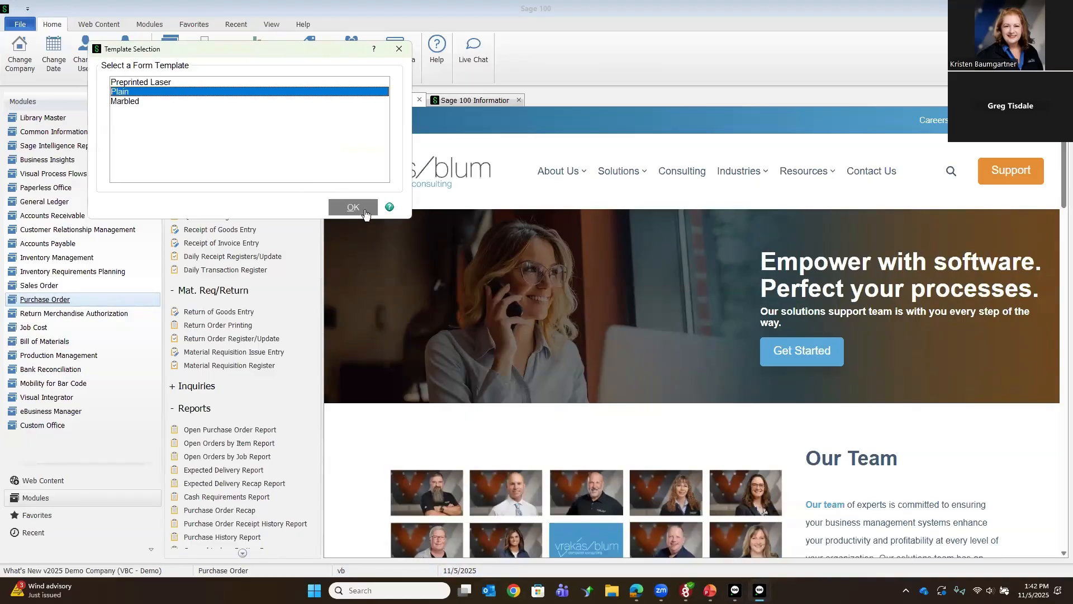
left_click(353, 208)
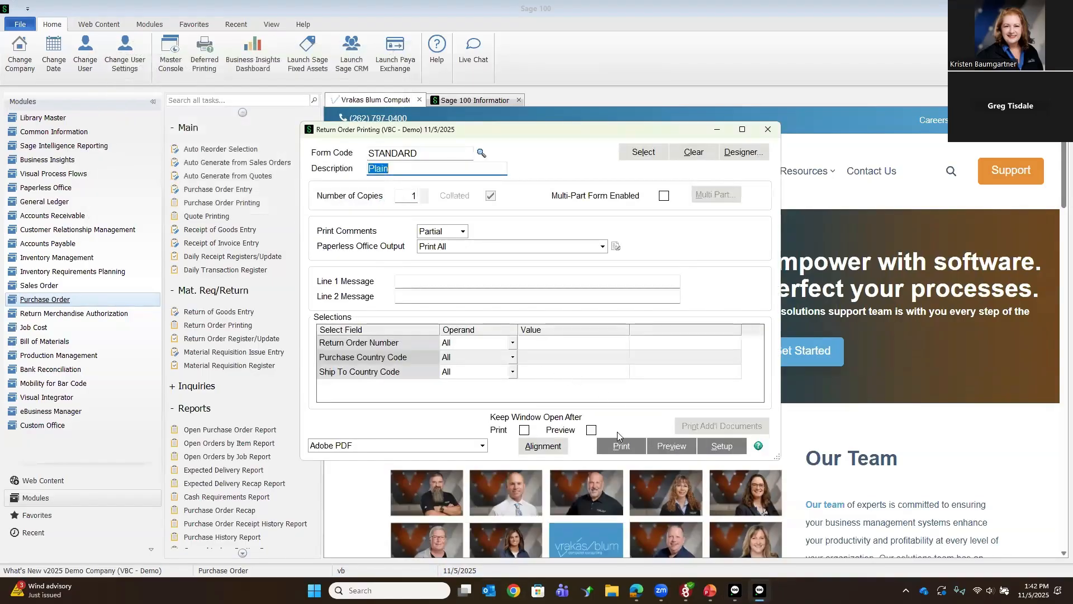
left_click(591, 430)
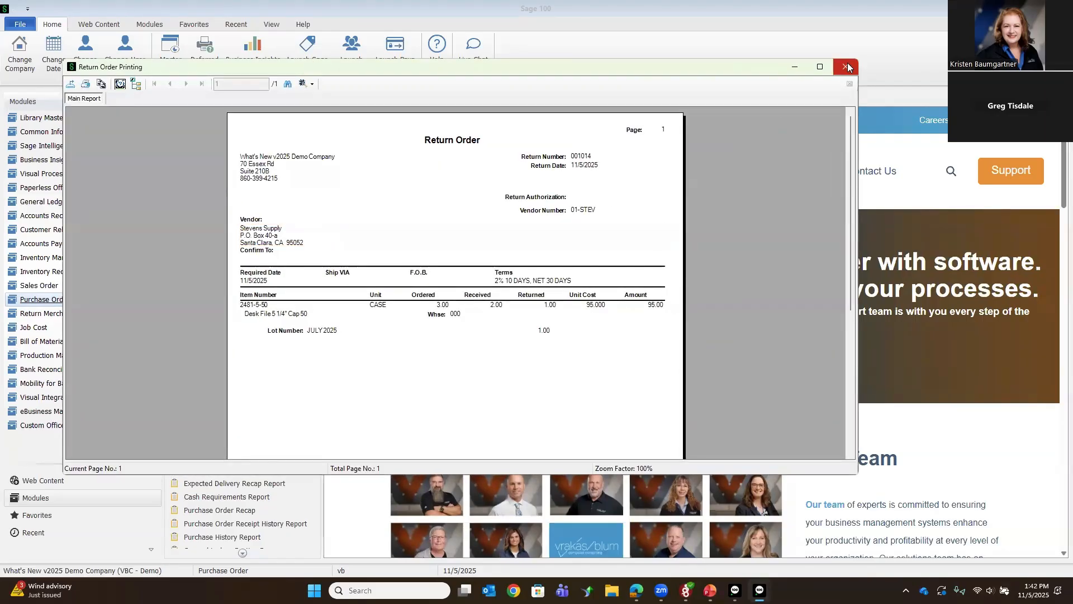
left_click(848, 67)
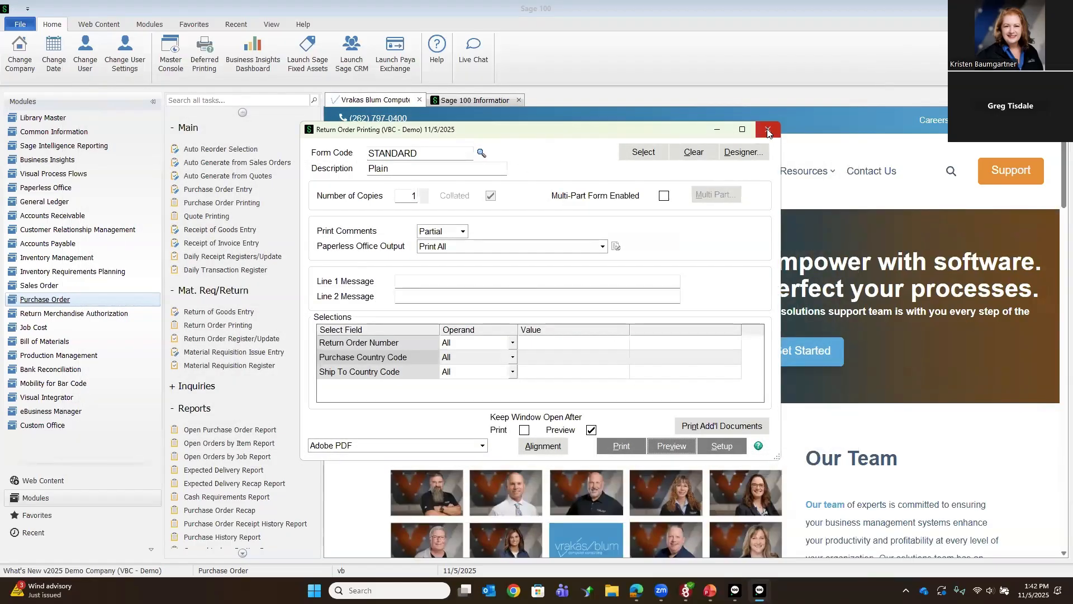
left_click(769, 132)
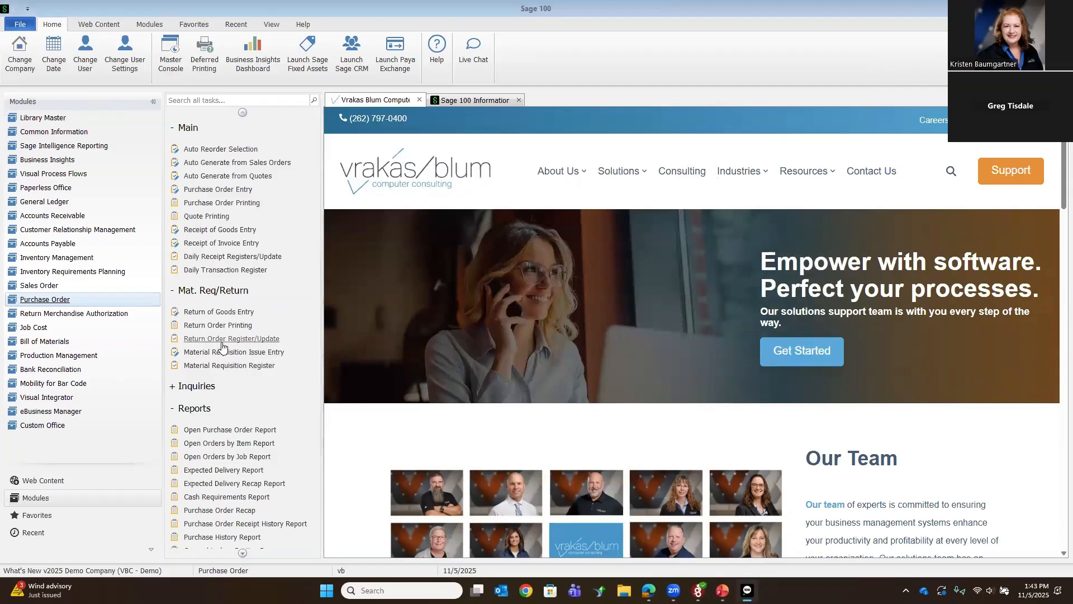
Step: Preview the Return of Goods Register and tax summary for posting date 11/5/2025, and update the register without printing the Daily Transaction Register
left_click(227, 366)
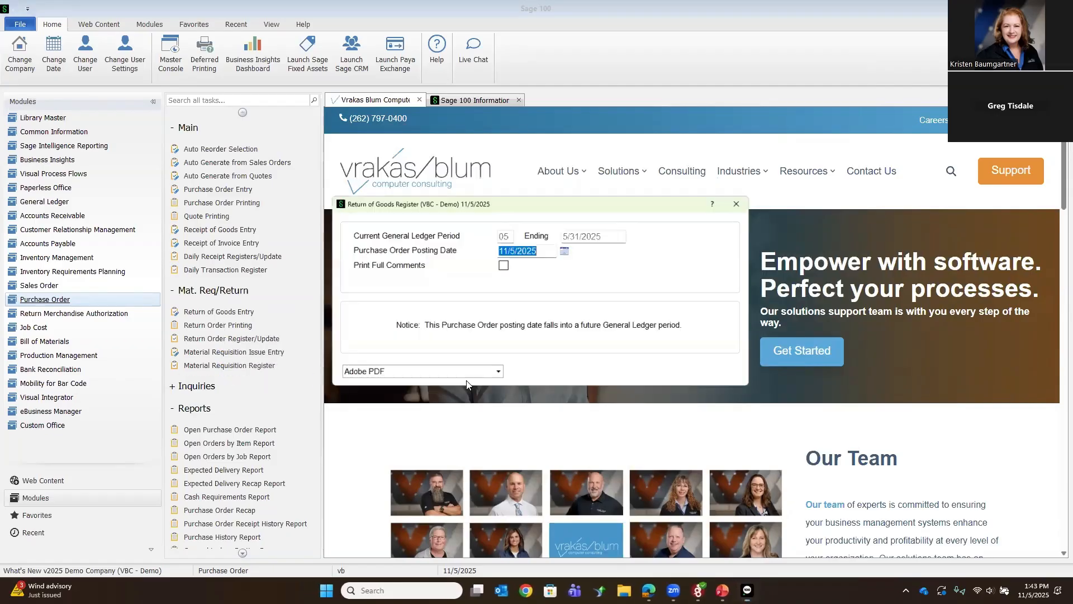
left_click(641, 376)
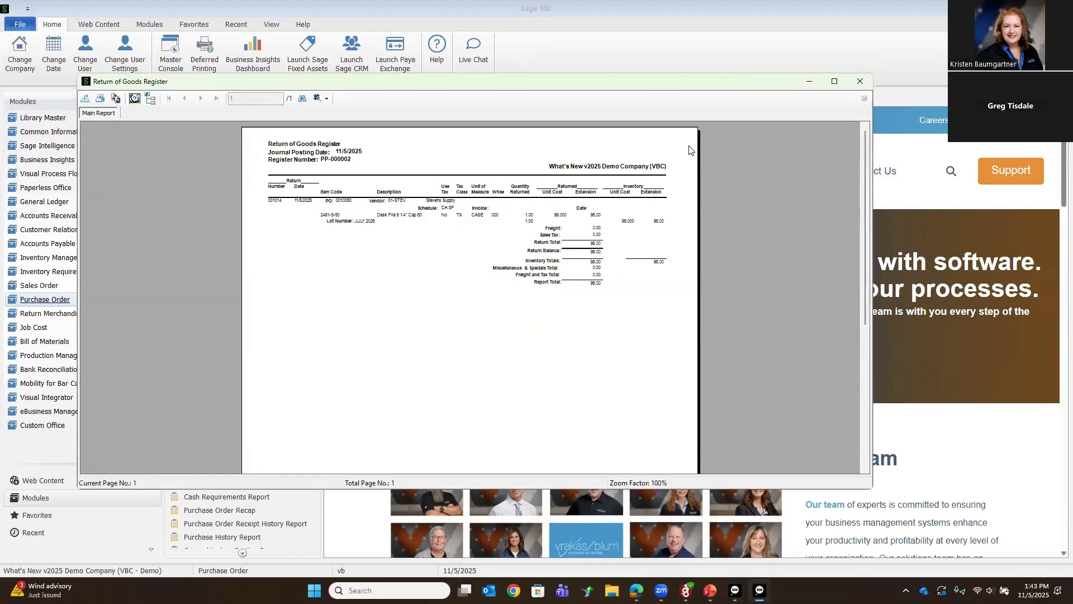
left_click(858, 82)
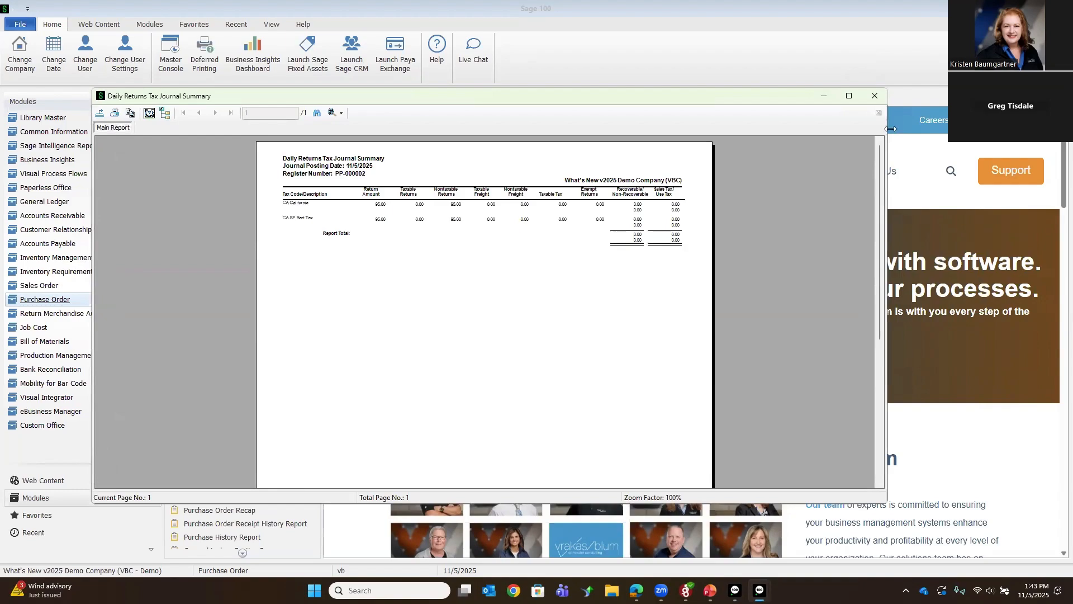
left_click(875, 96)
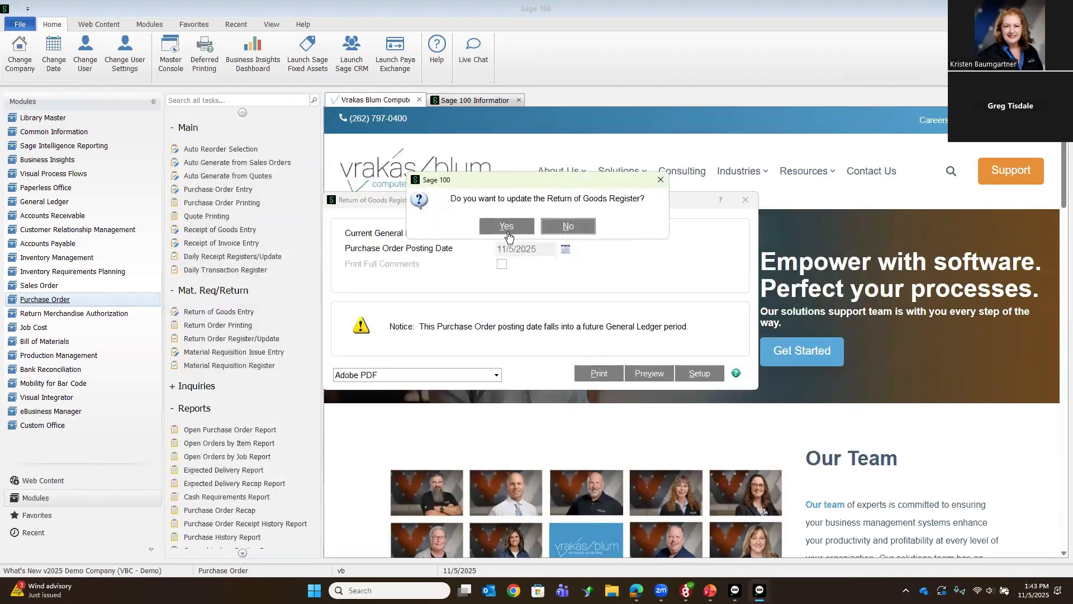
left_click(493, 223)
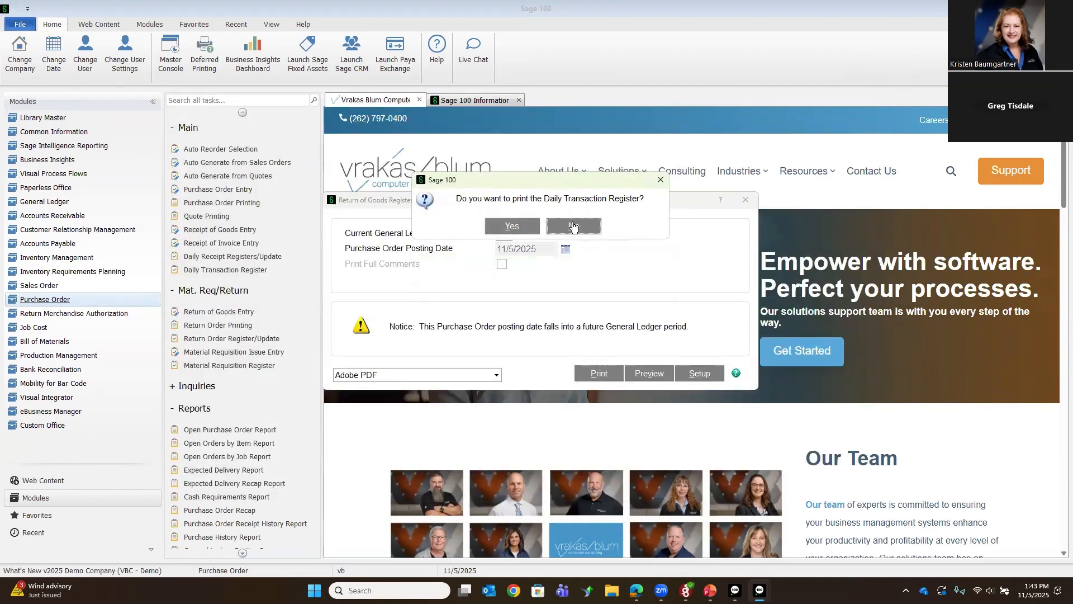
left_click(574, 225)
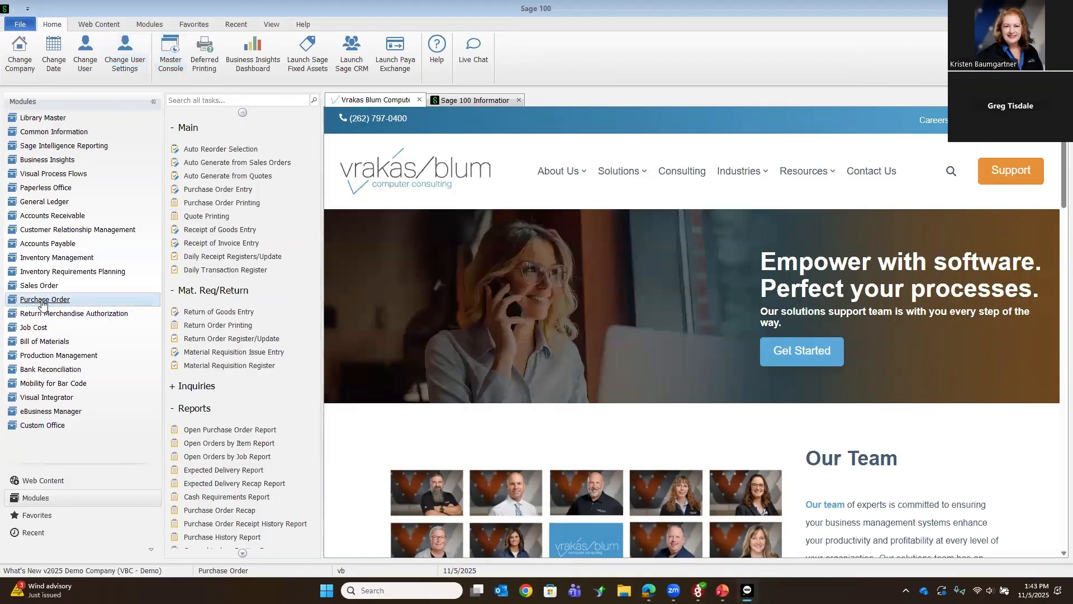
Step: Open the last order in Purchase Order Entry and check the received and back-ordered quantities of 2481-5-50 and the order status
left_click(213, 191)
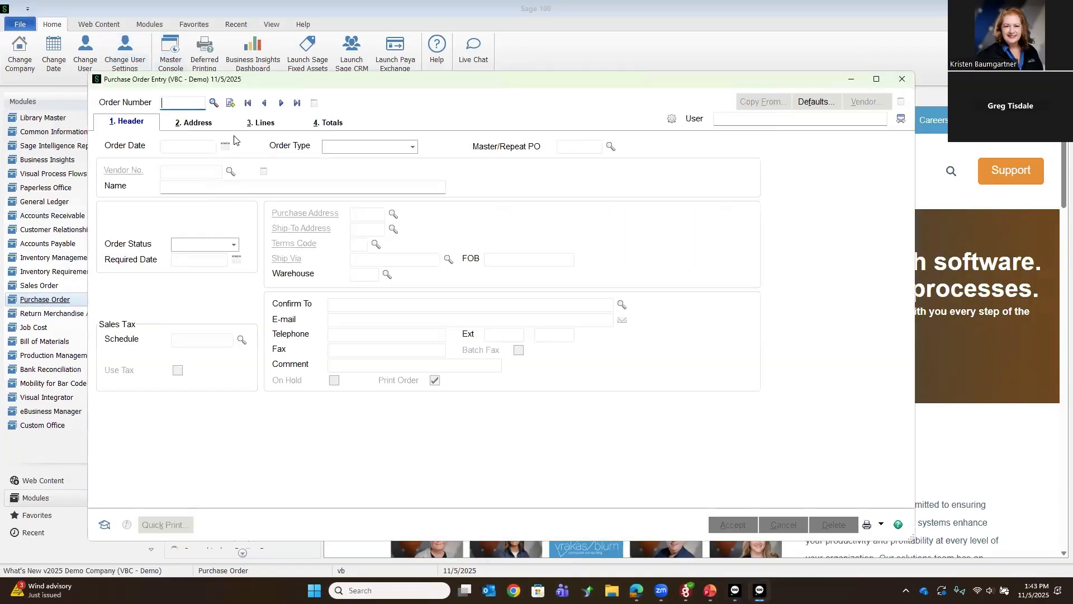
left_click(297, 103)
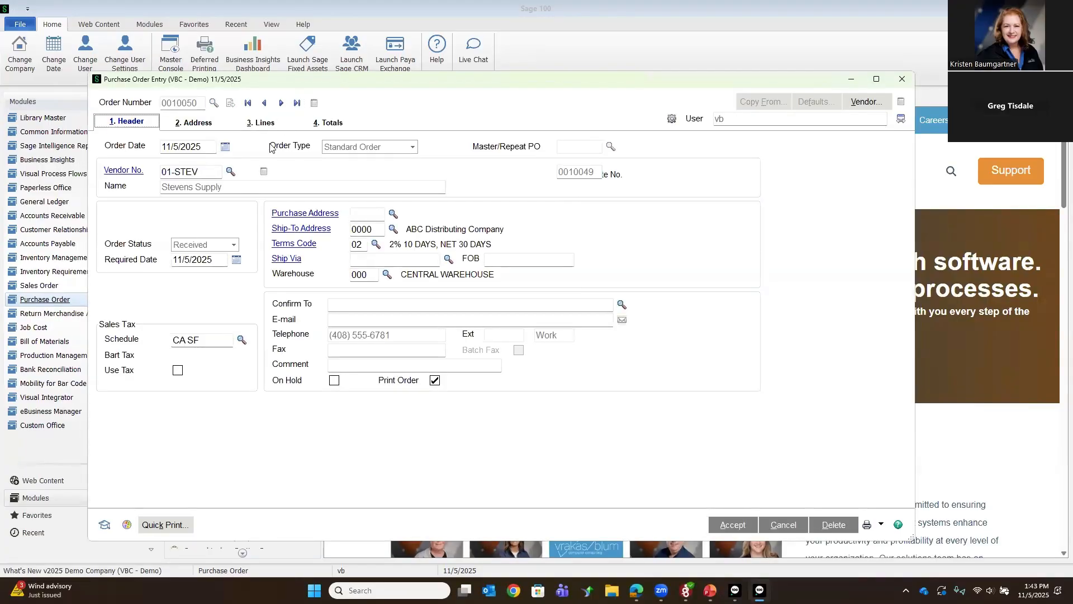
left_click(258, 124)
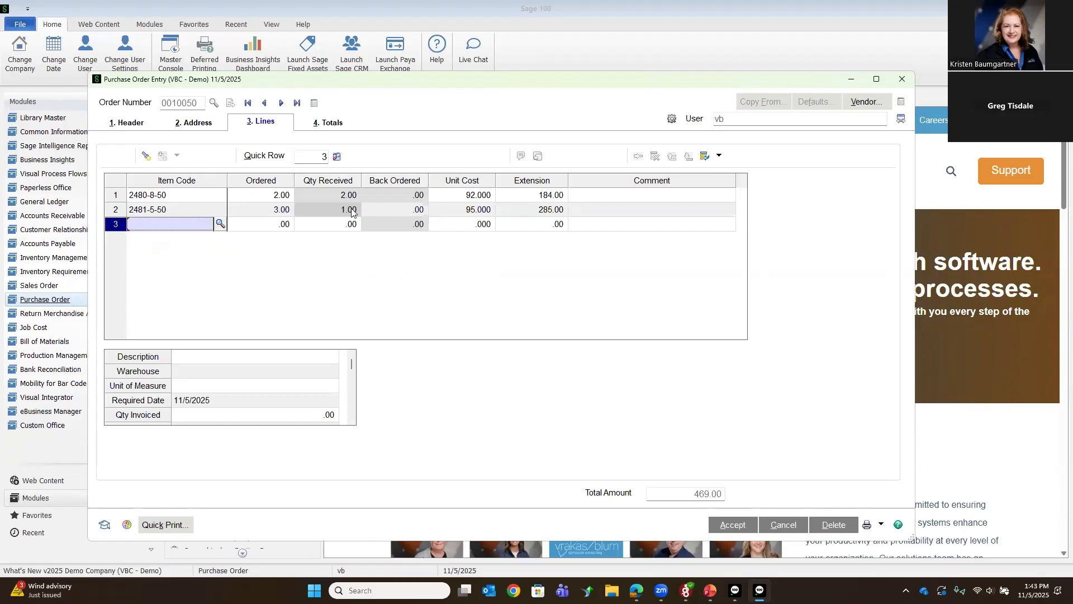
left_click(398, 214)
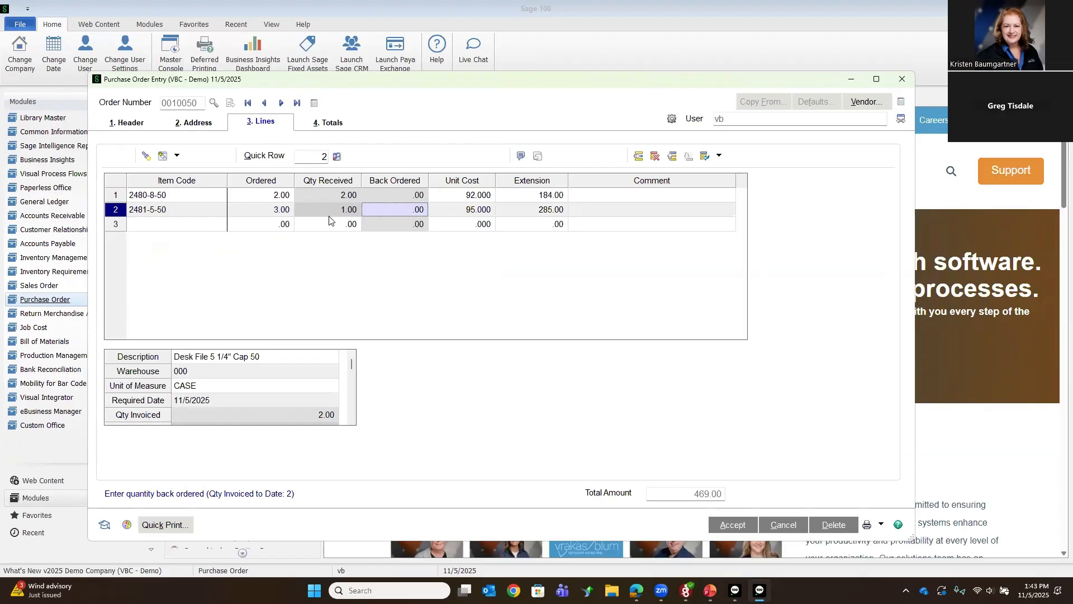
left_click(133, 124)
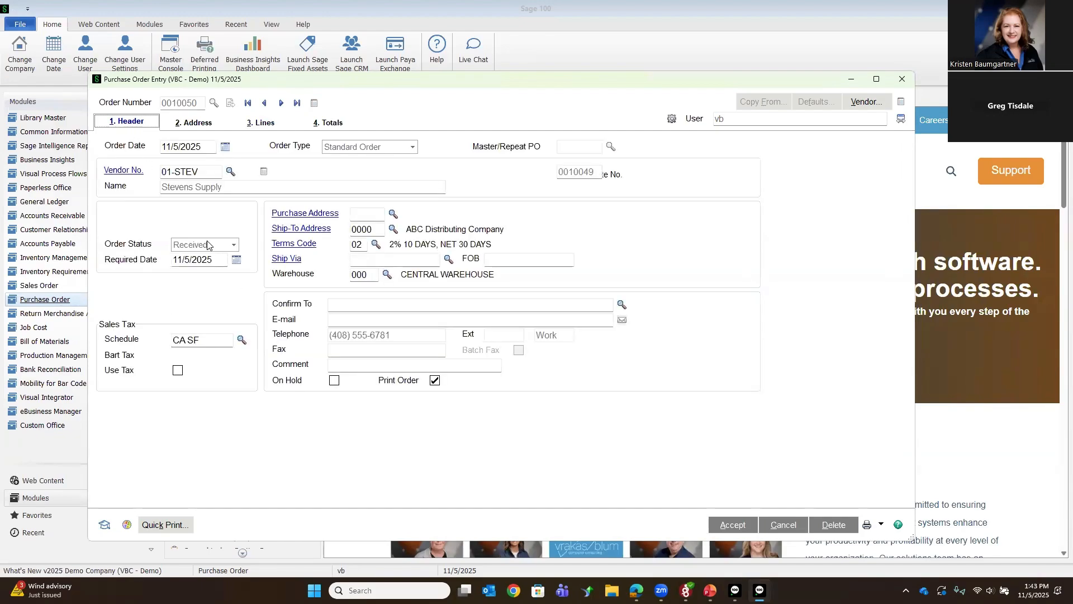
Step: Set the ordered quantity of item 2481-5-50 to 1 and accept the purchase order
left_click(259, 124)
left_click(270, 211)
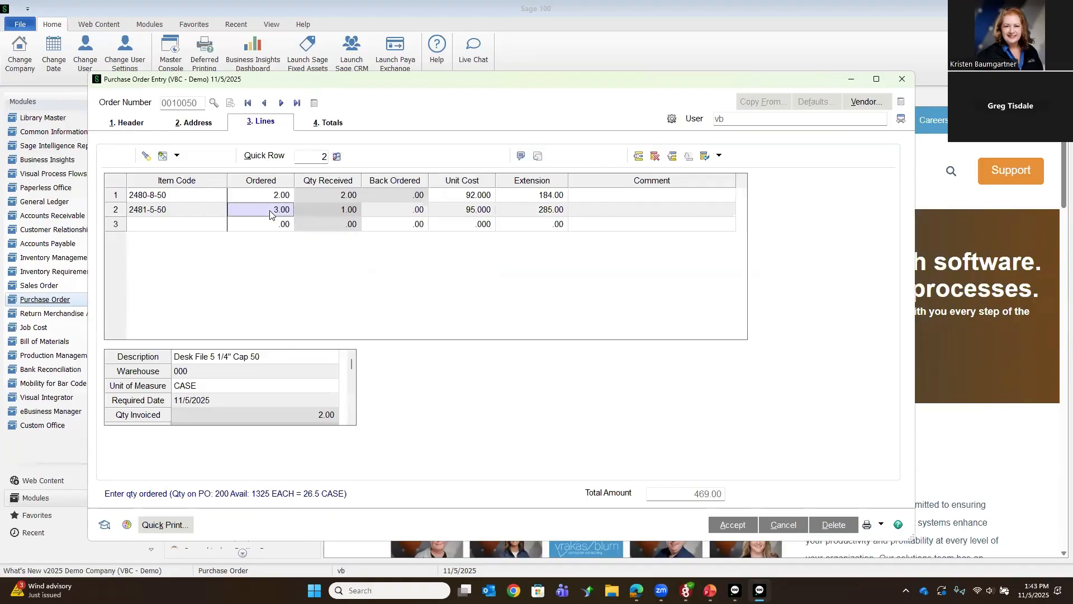
type("1")
key("Tab")
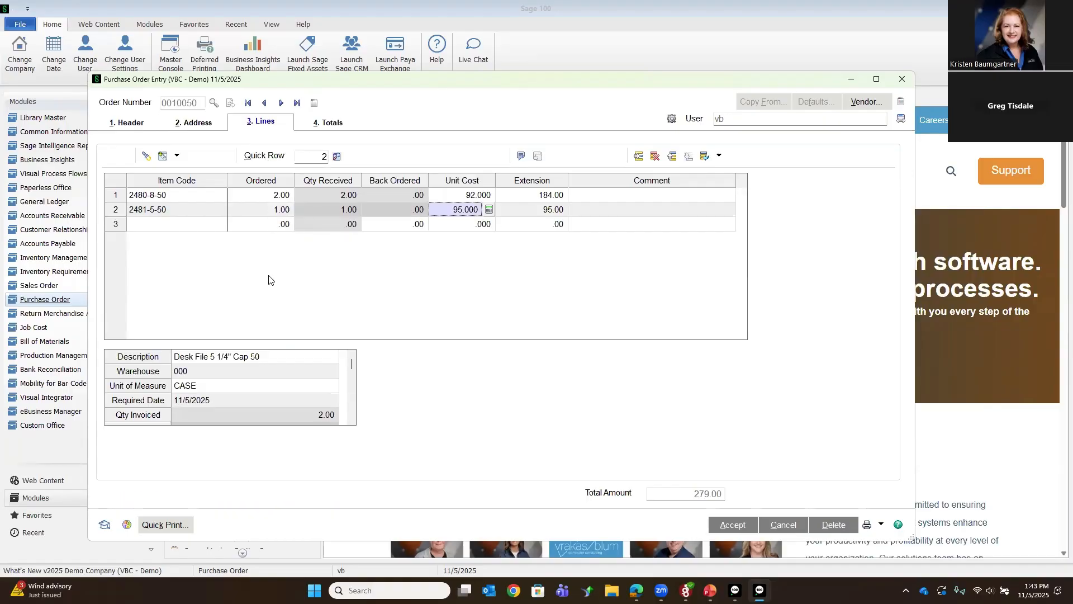
left_click(120, 127)
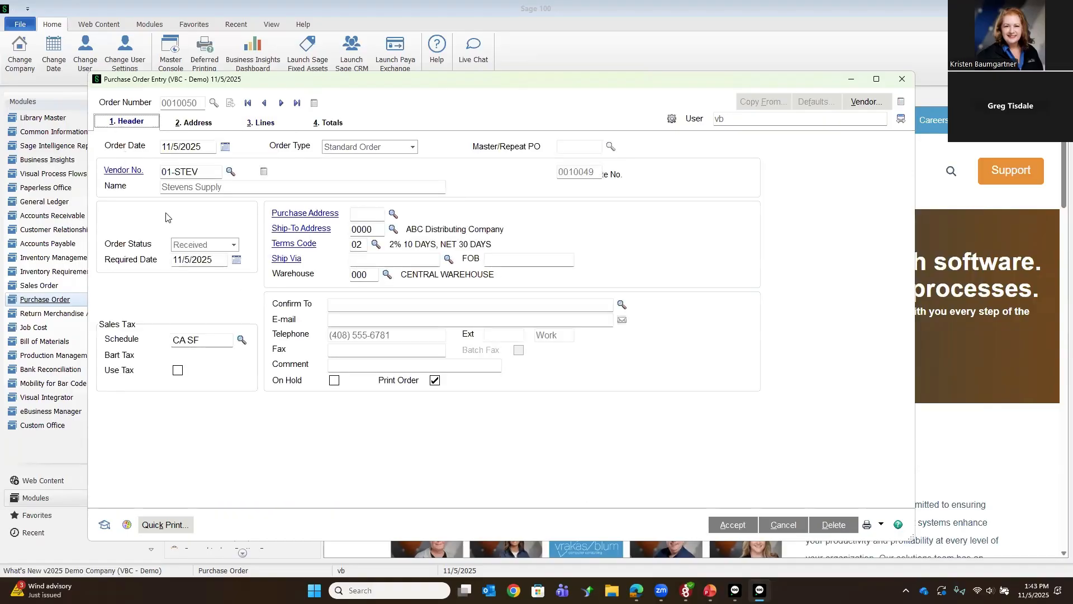
left_click(733, 525)
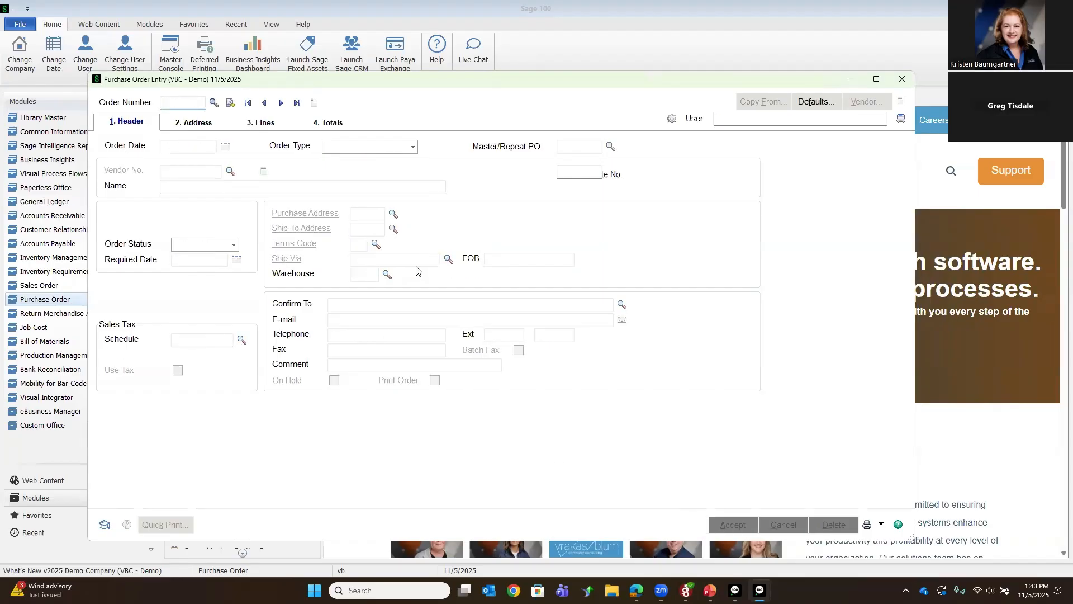
Step: Reopen the last purchase order, review the quantities on its 2481-5-50 line, and close Purchase Order Entry
left_click(297, 103)
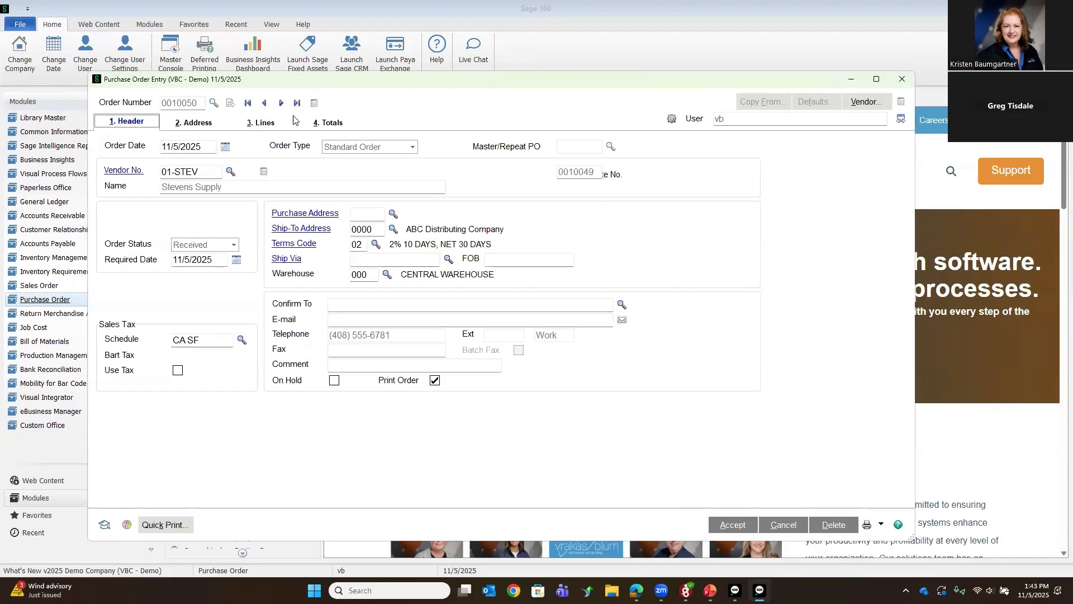
left_click(261, 122)
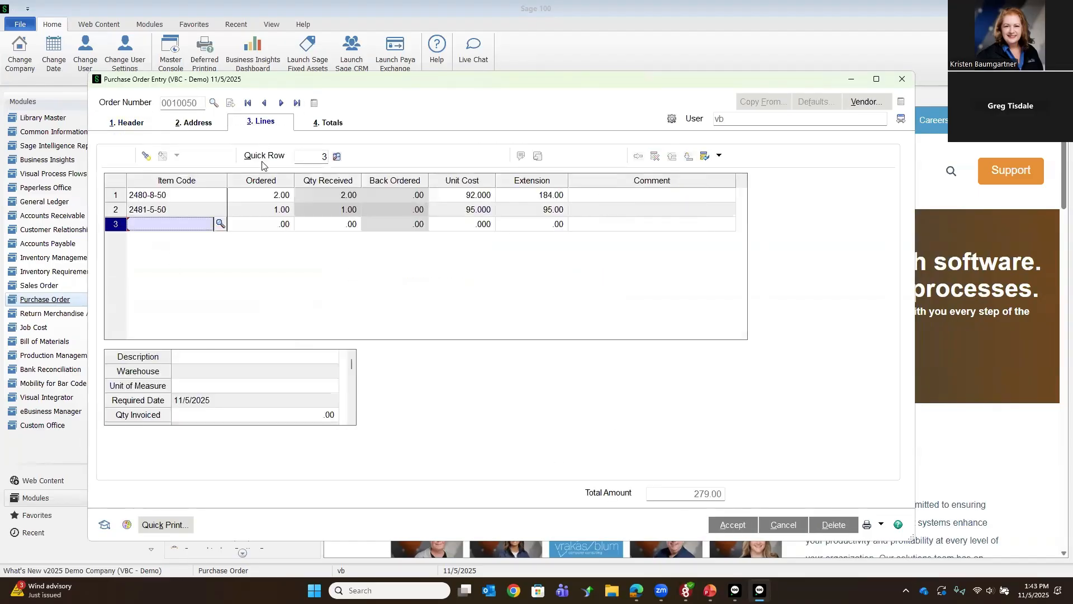
left_click(325, 215)
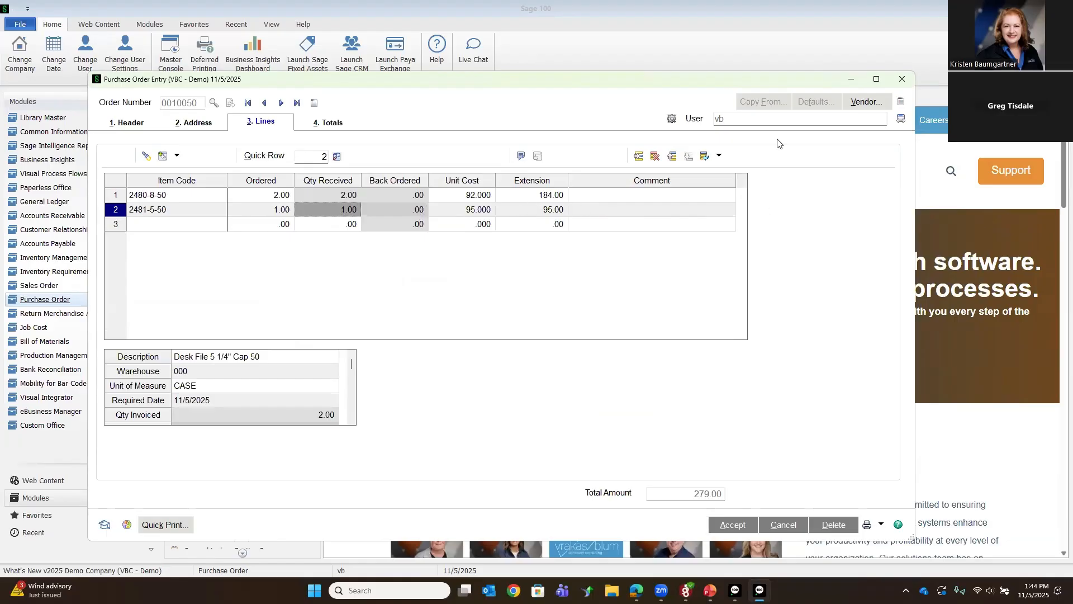
left_click(902, 82)
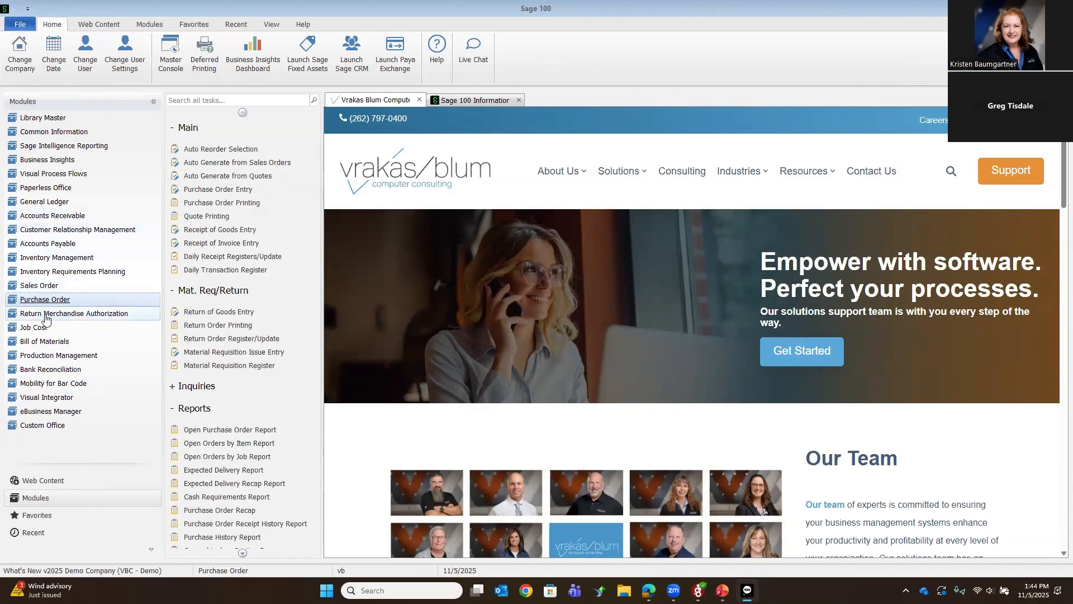
Step: Open the first item in Inventory Management's Item Maintenance and examine its additional settings, including the UPC / EAN fields
left_click(56, 257)
left_click(219, 140)
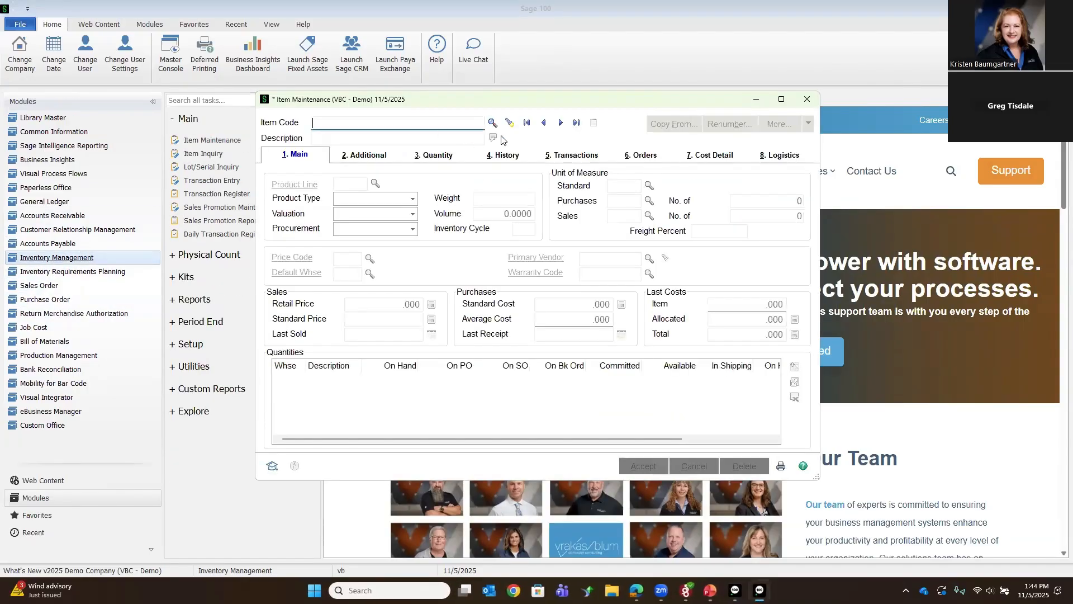
left_click(526, 122)
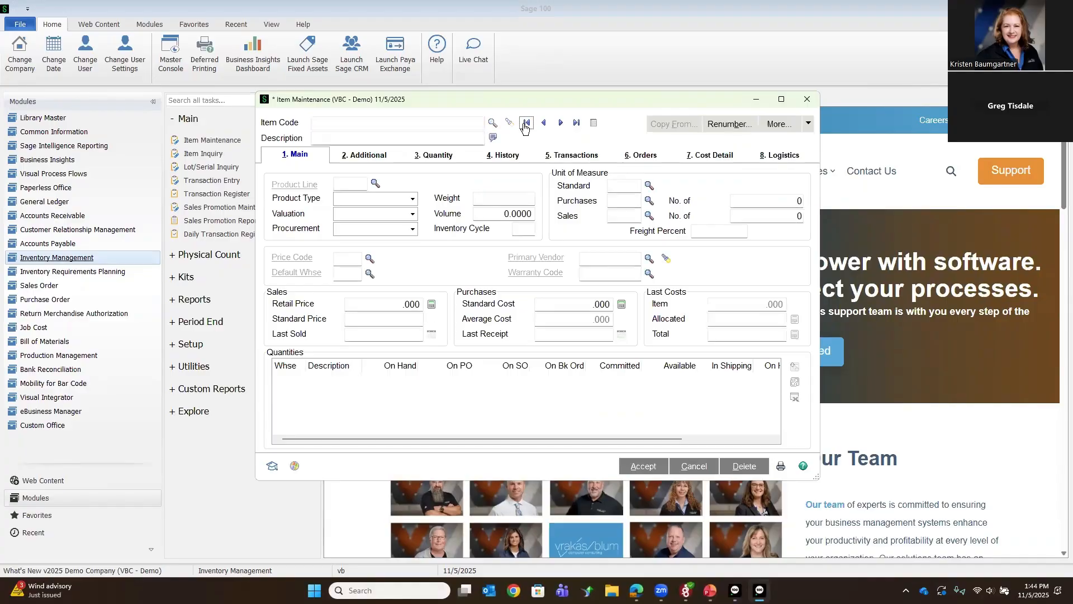
left_click(365, 156)
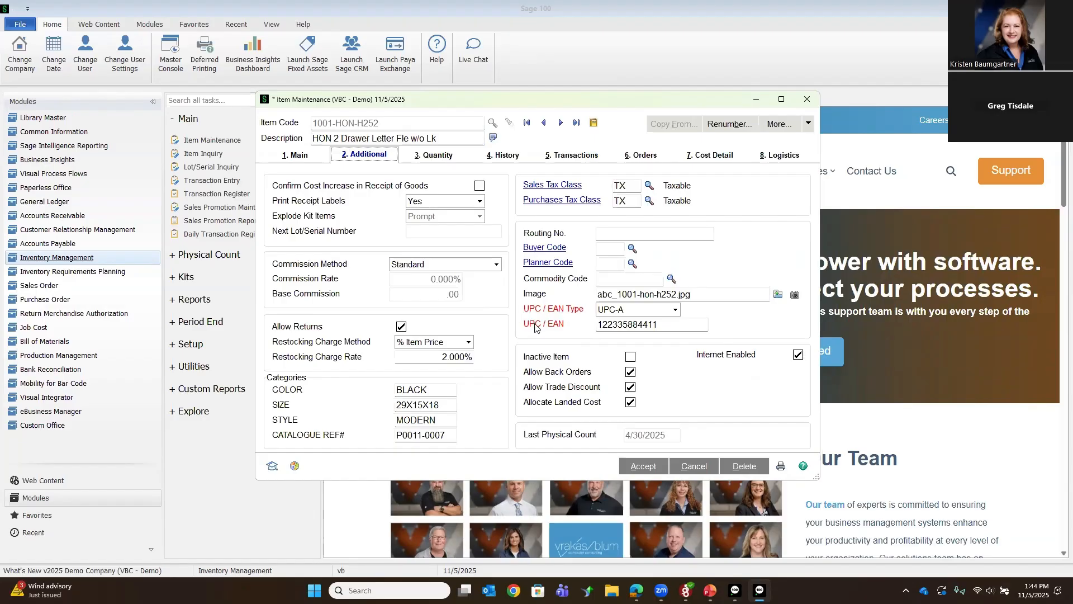
Step: Switch the item's UPC / EAN type to UPC-E and back to UPC-A
left_click(646, 310)
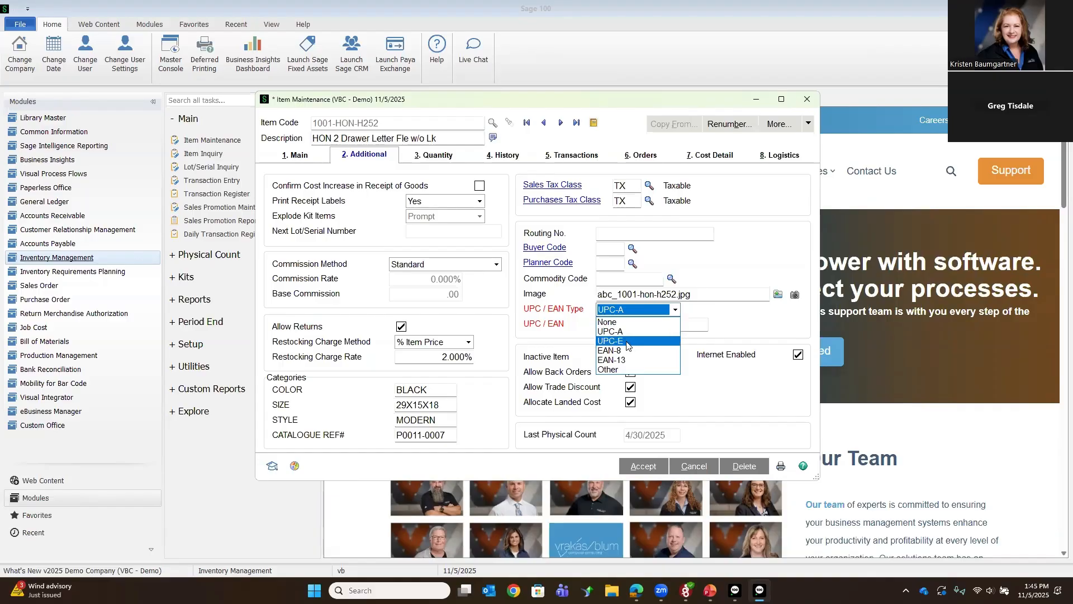
left_click(628, 345)
left_click(677, 310)
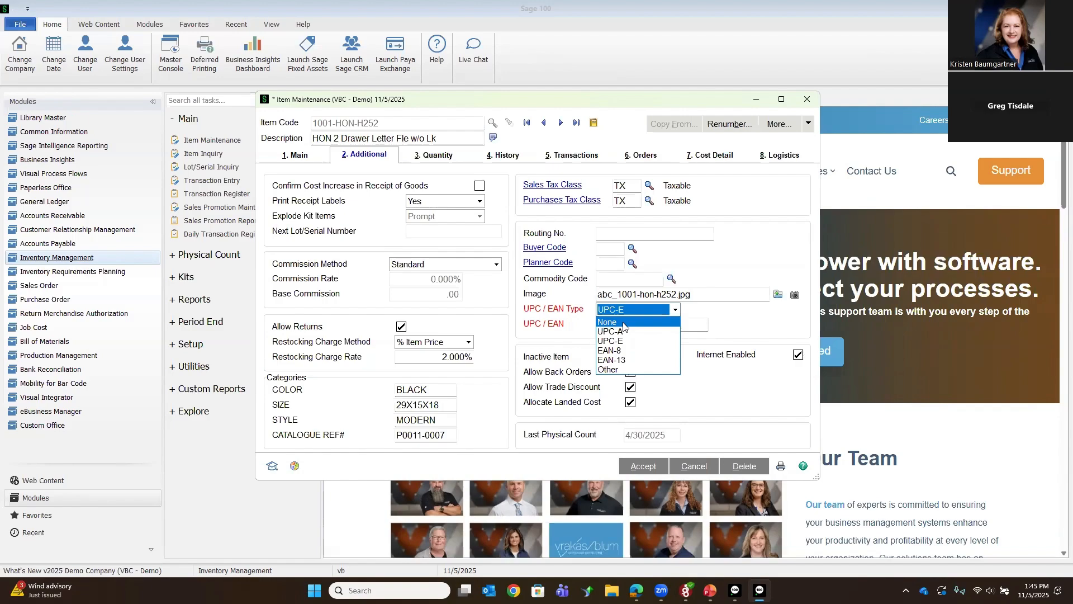
left_click(570, 328)
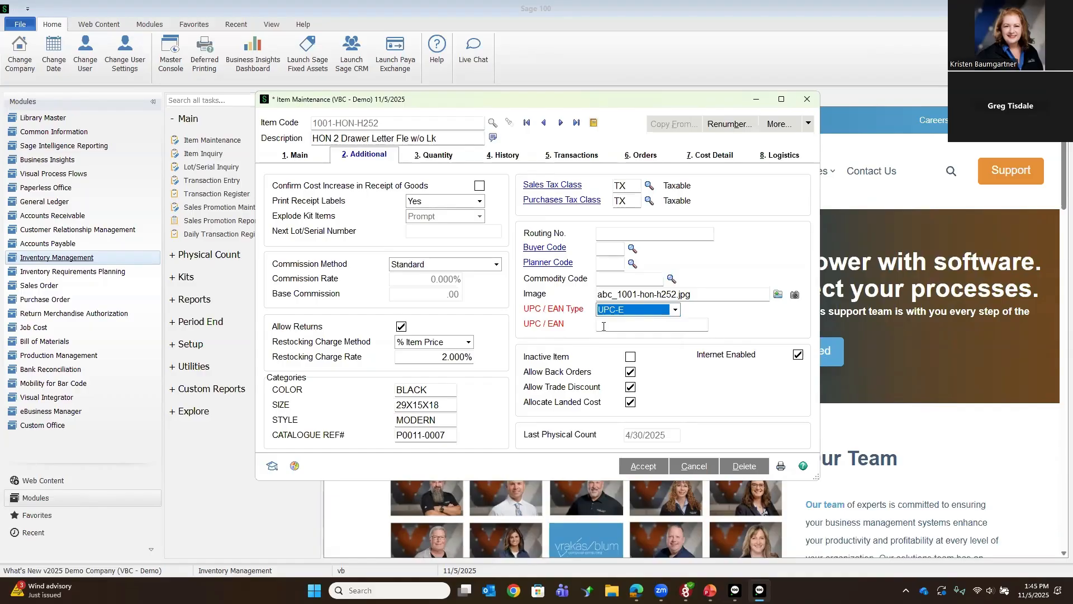
left_click(631, 332)
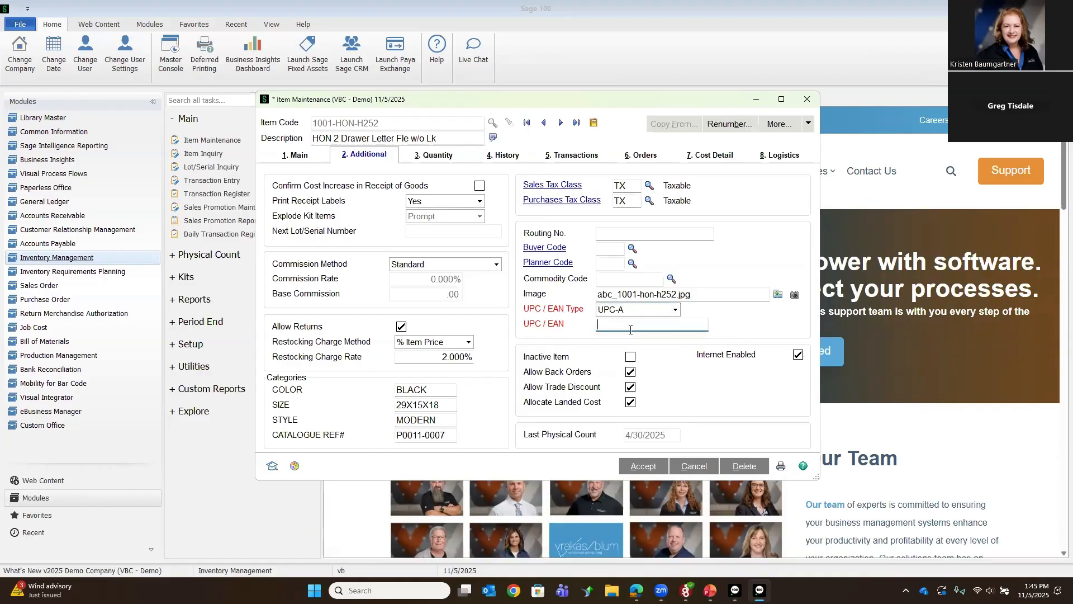
left_click(627, 325)
type("223333333333")
key("Tab")
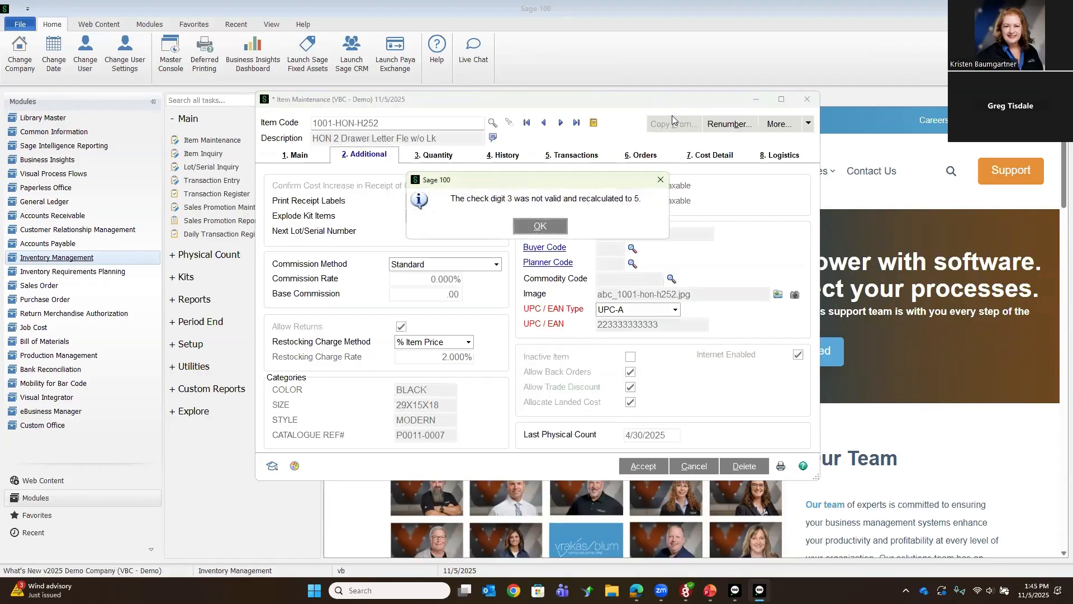
left_click(524, 227)
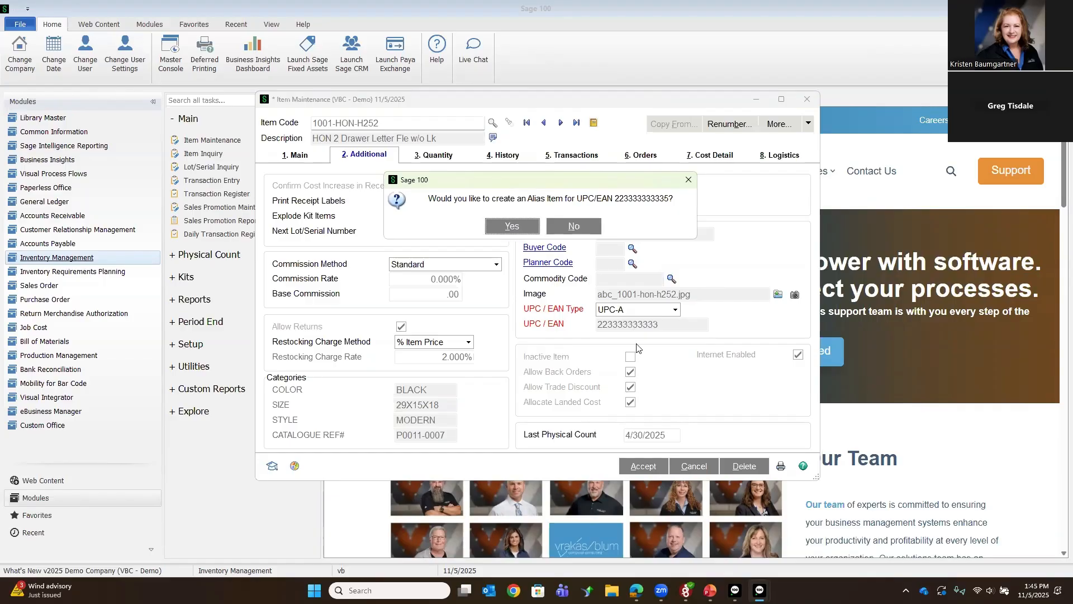
Step: Create an alias item for the new UPC / EAN, then save the item and close Item Maintenance
left_click(517, 227)
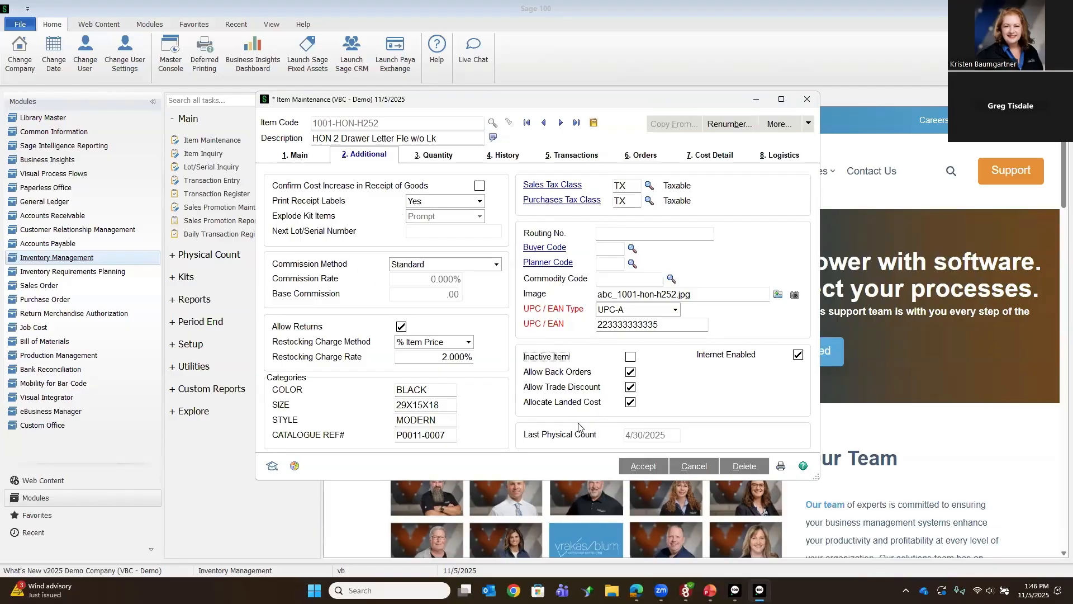
left_click(630, 474)
left_click(807, 100)
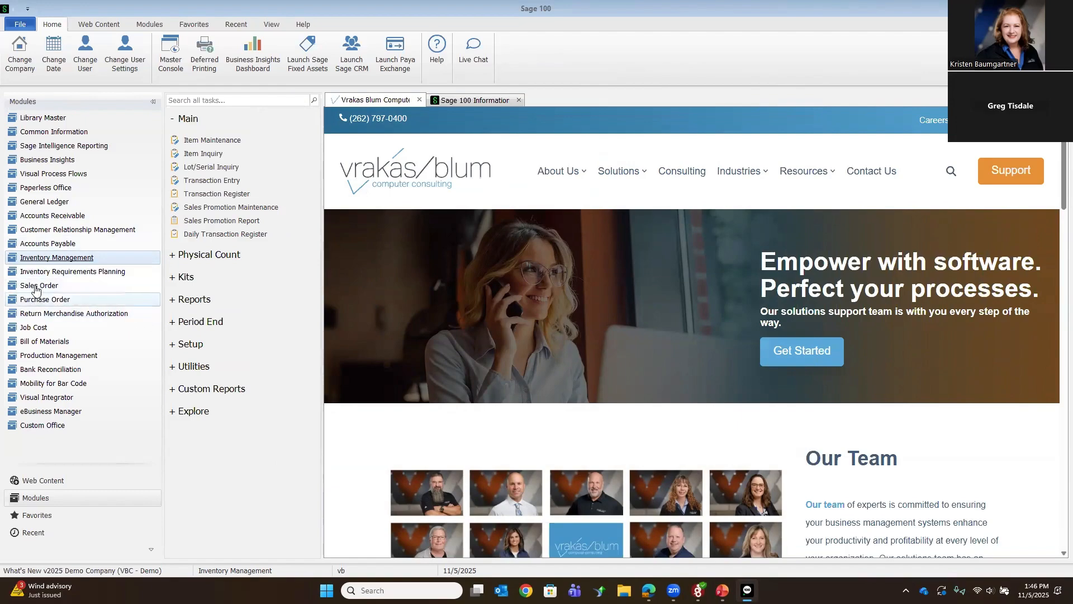
Step: Open Accounts Receivable's Cash Receipts Entry with the existing batch 00007
left_click(42, 217)
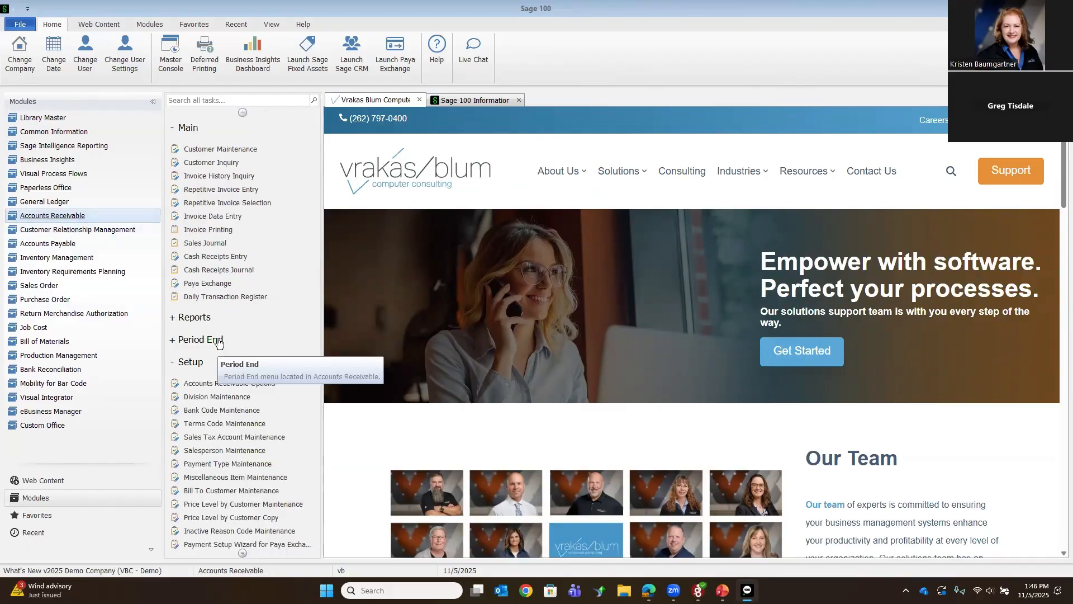
left_click(210, 258)
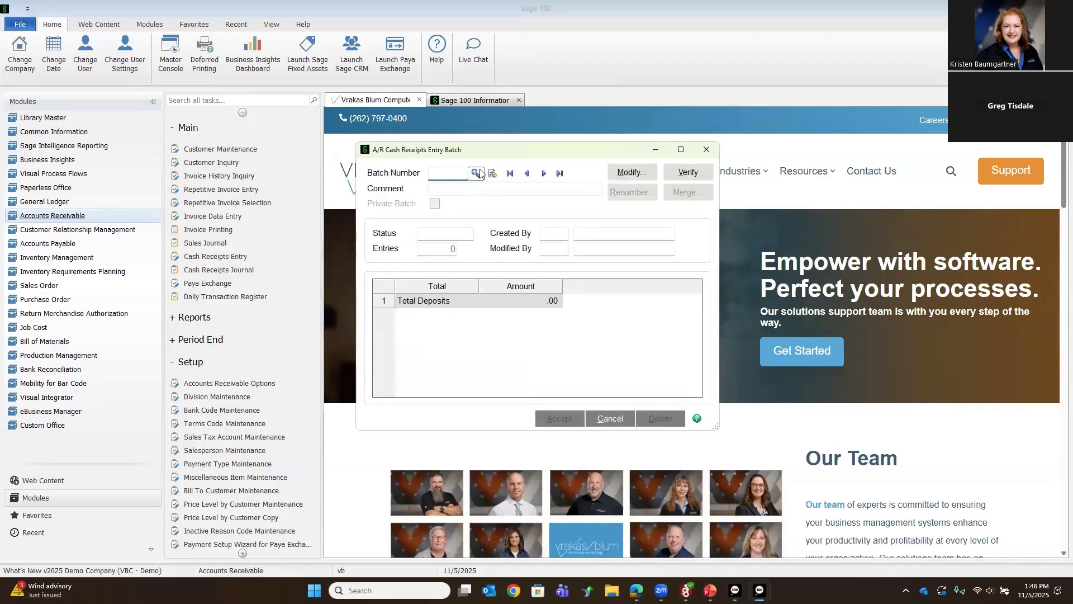
left_click(477, 174)
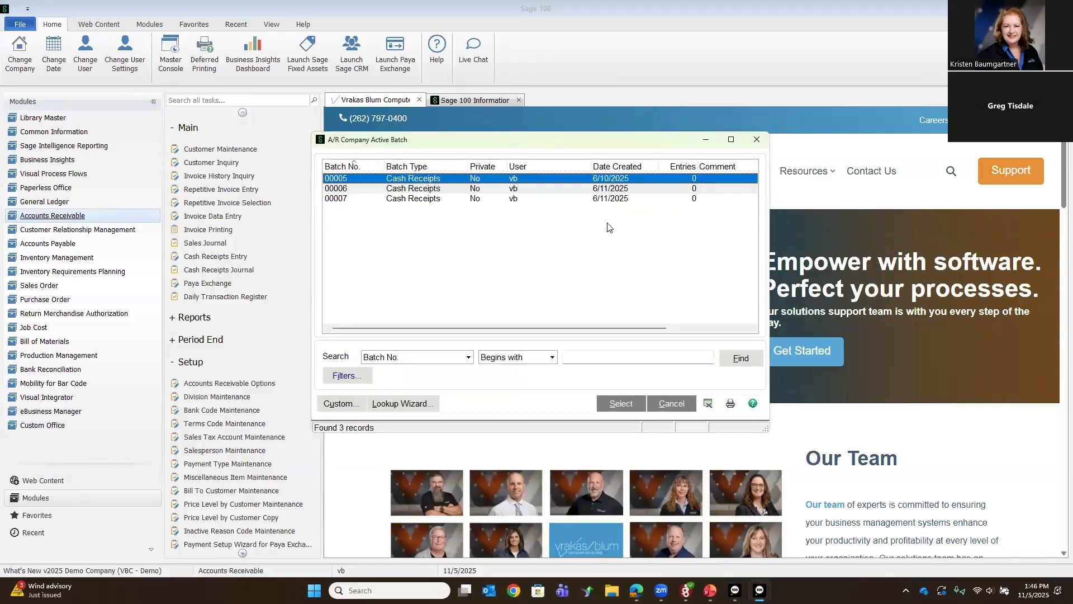
double_click(596, 199)
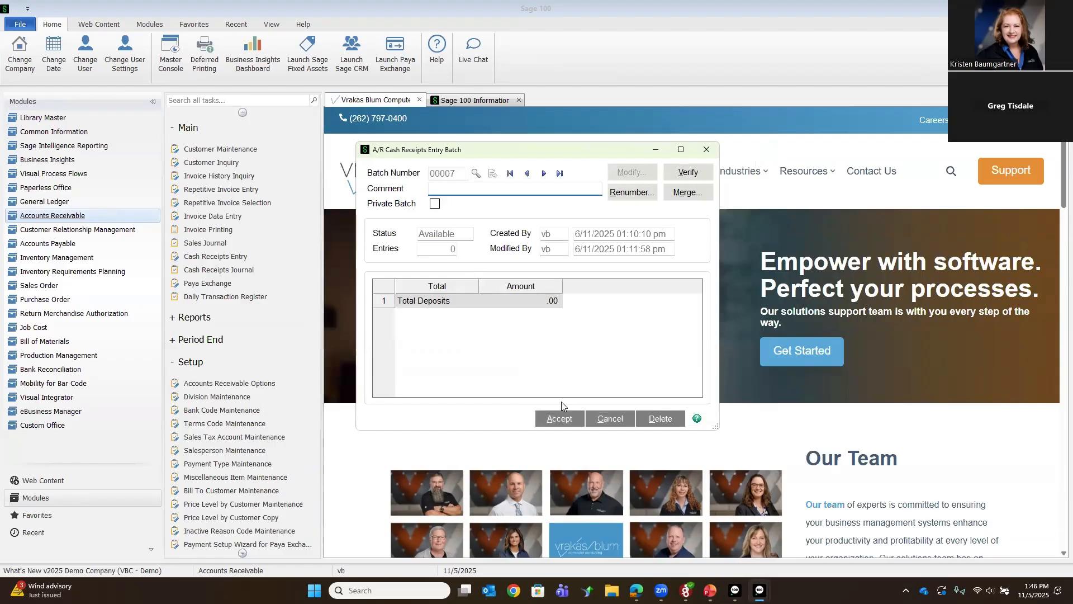
left_click(559, 419)
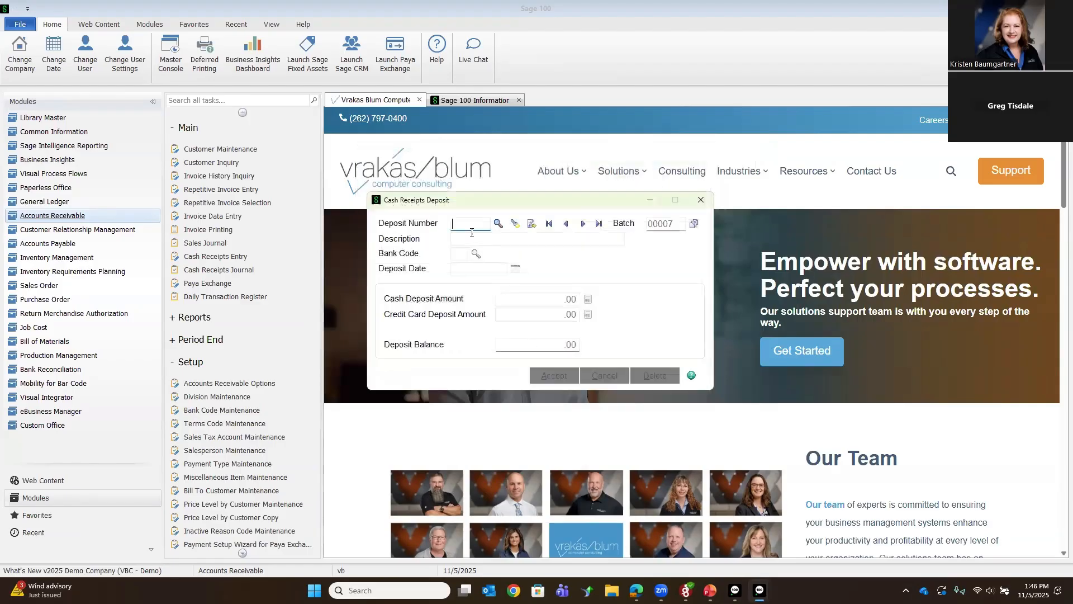
Step: Create a new cash receipts deposit with a cash deposit amount of 38.20 and accept it
left_click(531, 225)
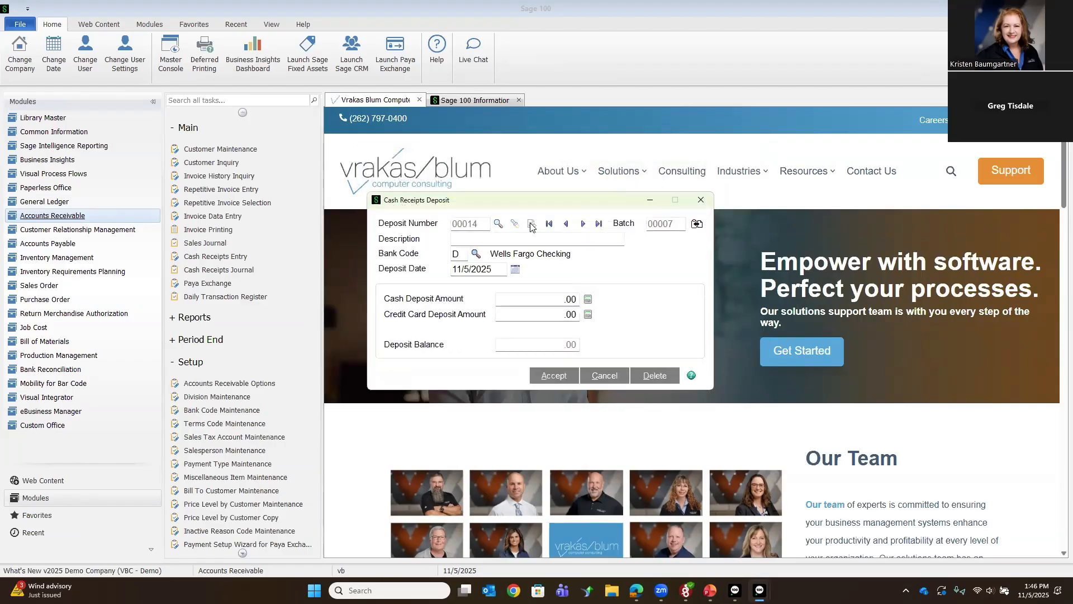
left_click(528, 305)
type("38.20")
key("Tab")
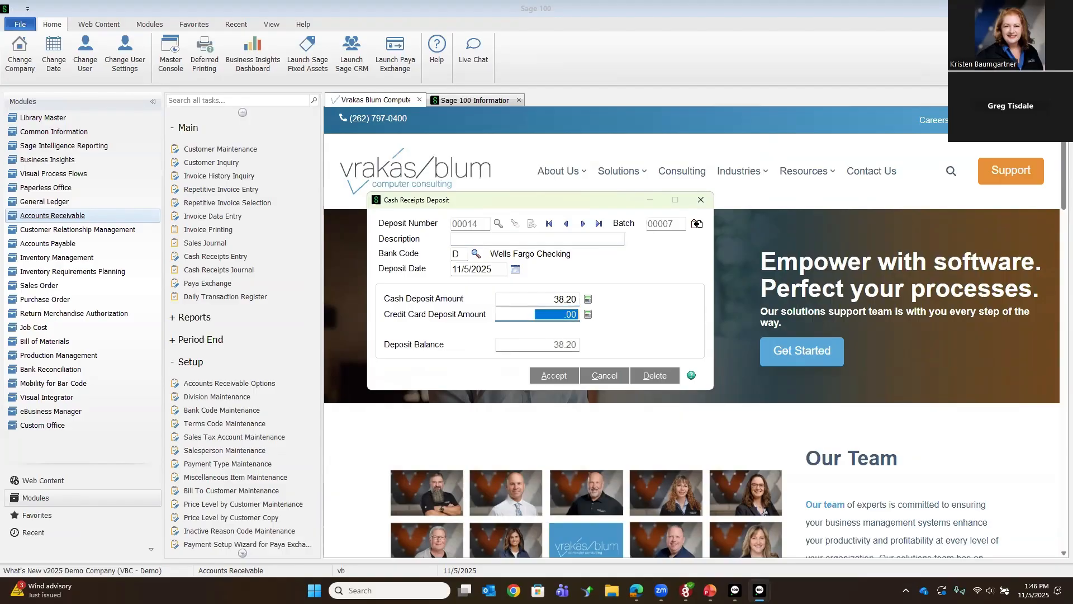
key("alt+a")
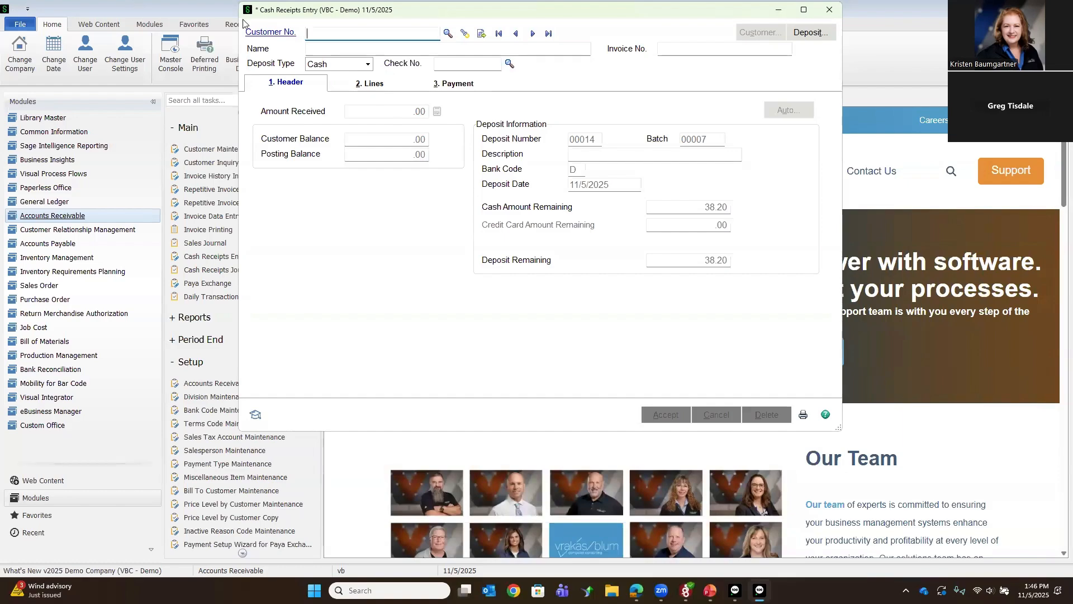
Step: Load customer American Business Futures in Cash Receipts Entry, examine its credit status message, and close the entry without deleting the deposit
left_click_drag(262, 10, 260, 111)
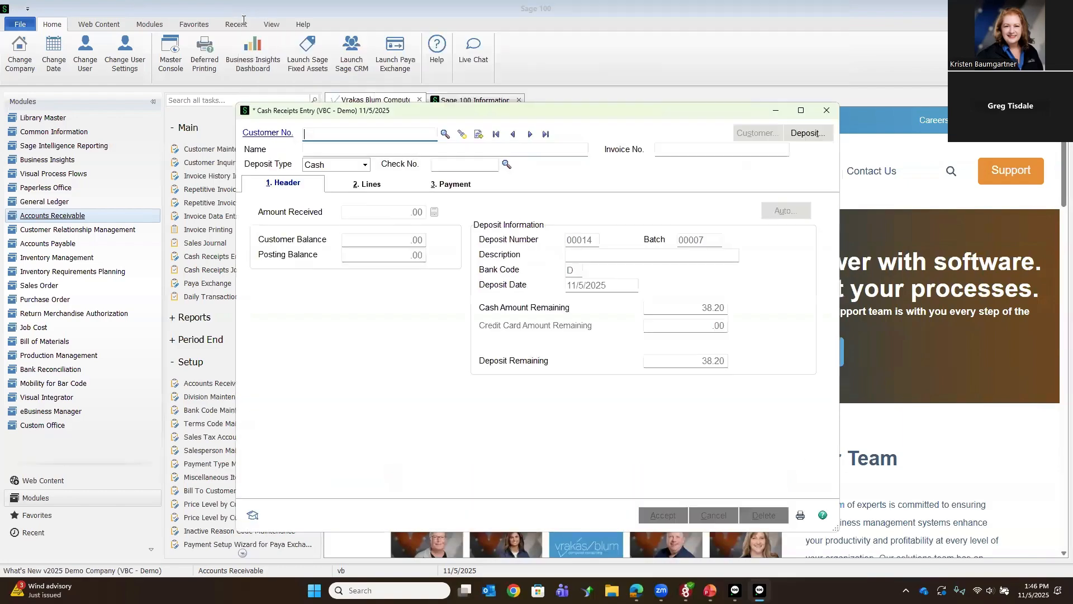
left_click(445, 134)
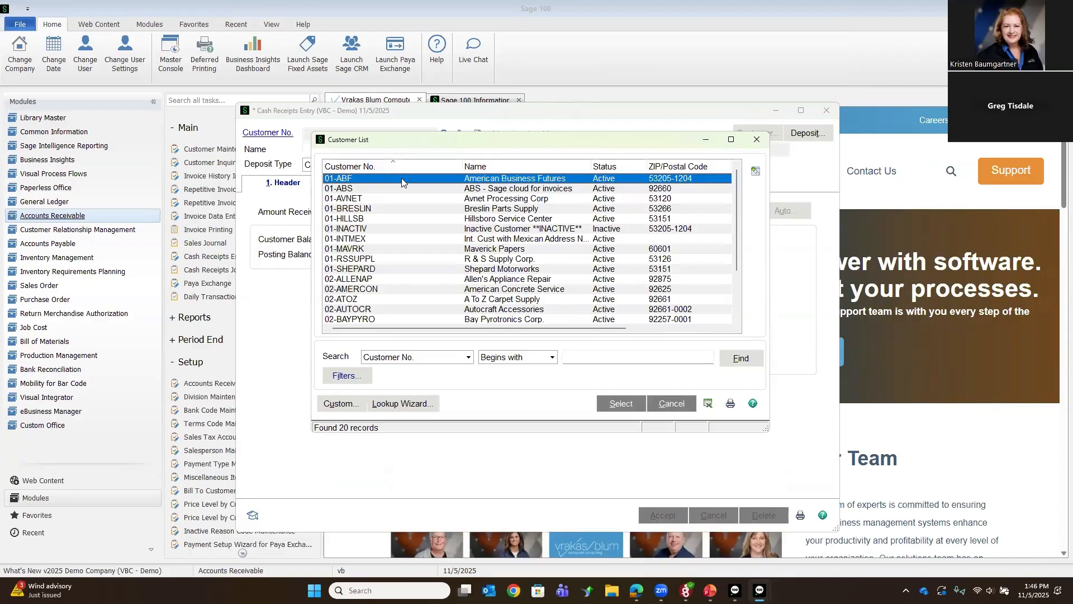
double_click(401, 179)
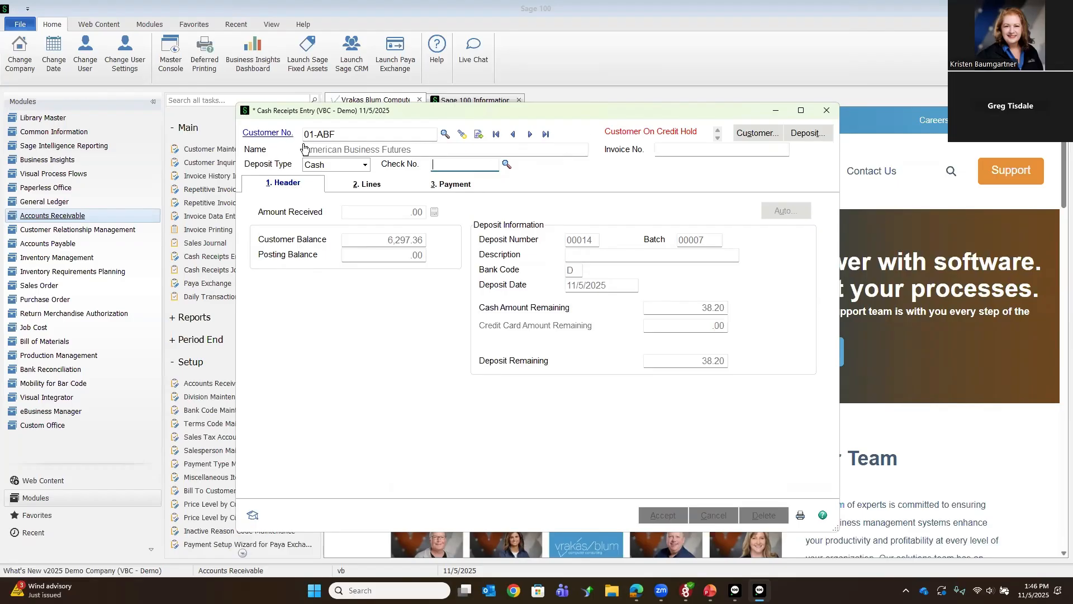
left_click_drag(699, 132, 606, 131)
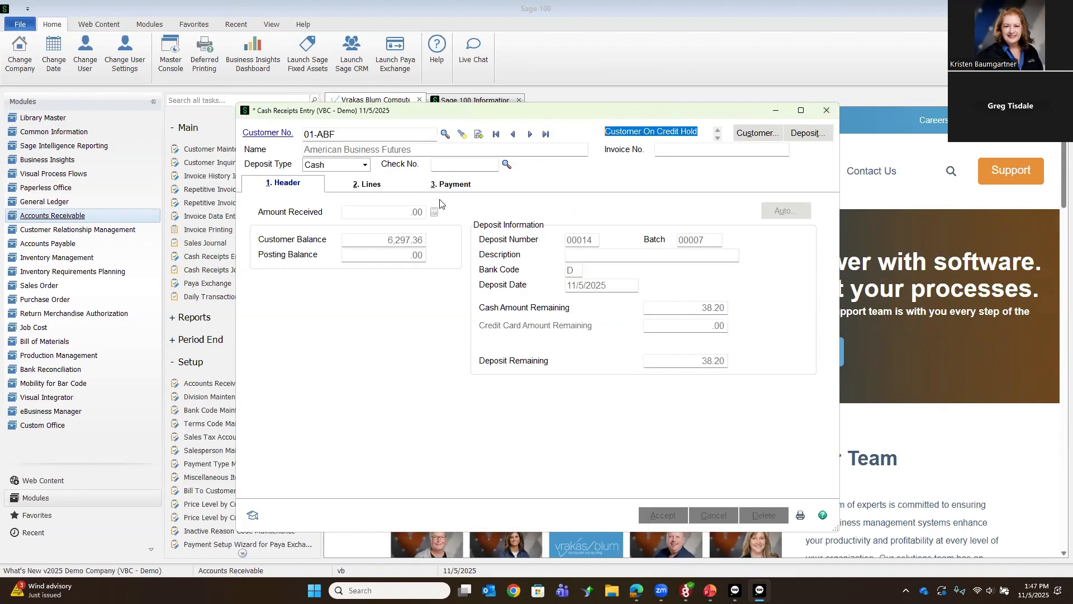
left_click(828, 114)
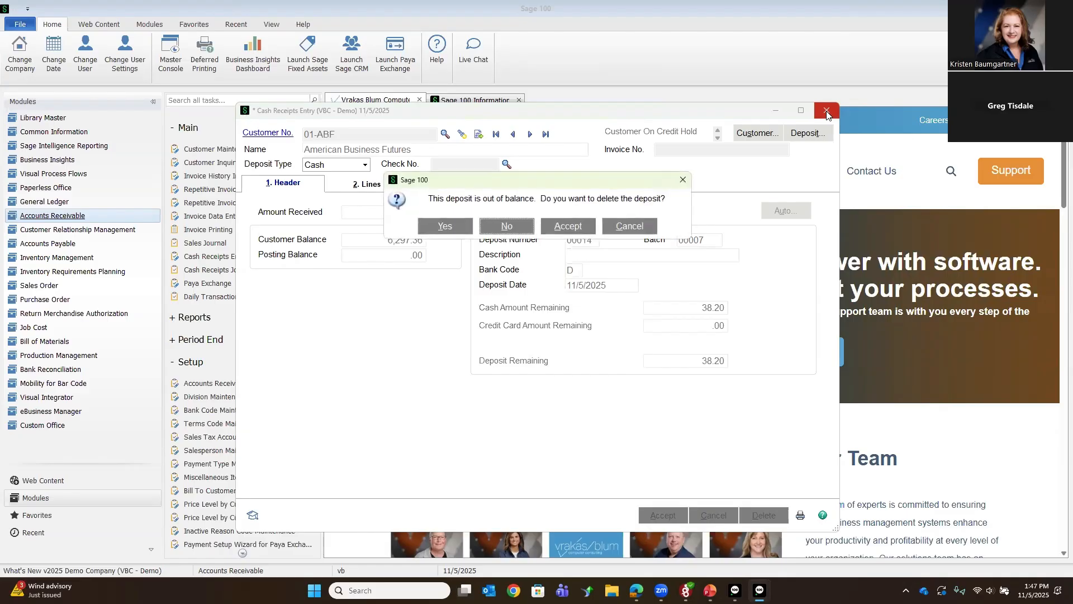
left_click(504, 228)
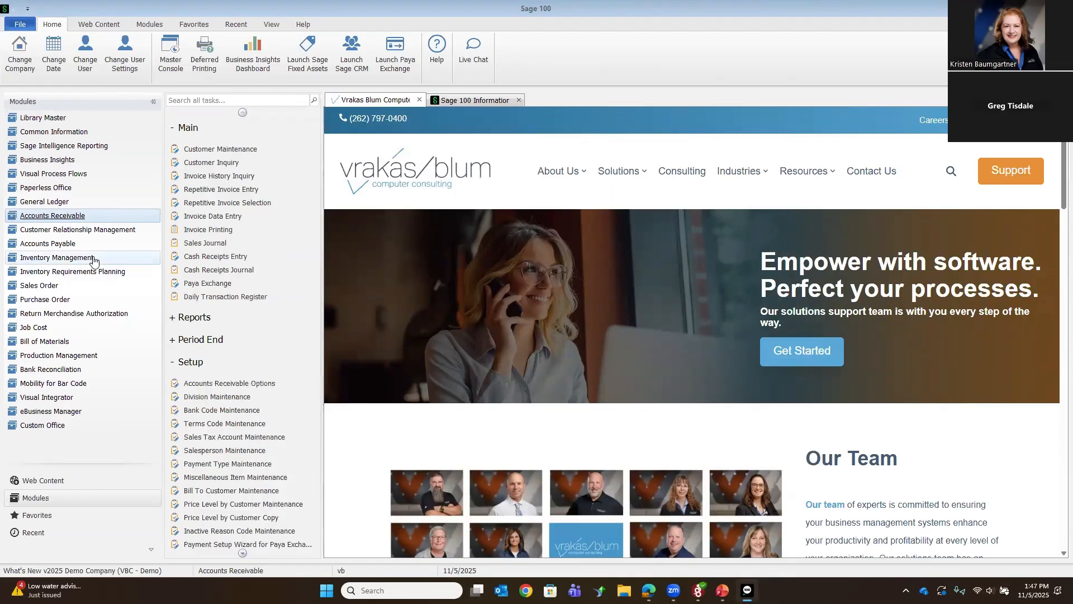
Step: Open Inventory Management's Physical Count Worksheet, review its report sorting choices, and close the worksheet
left_click(61, 258)
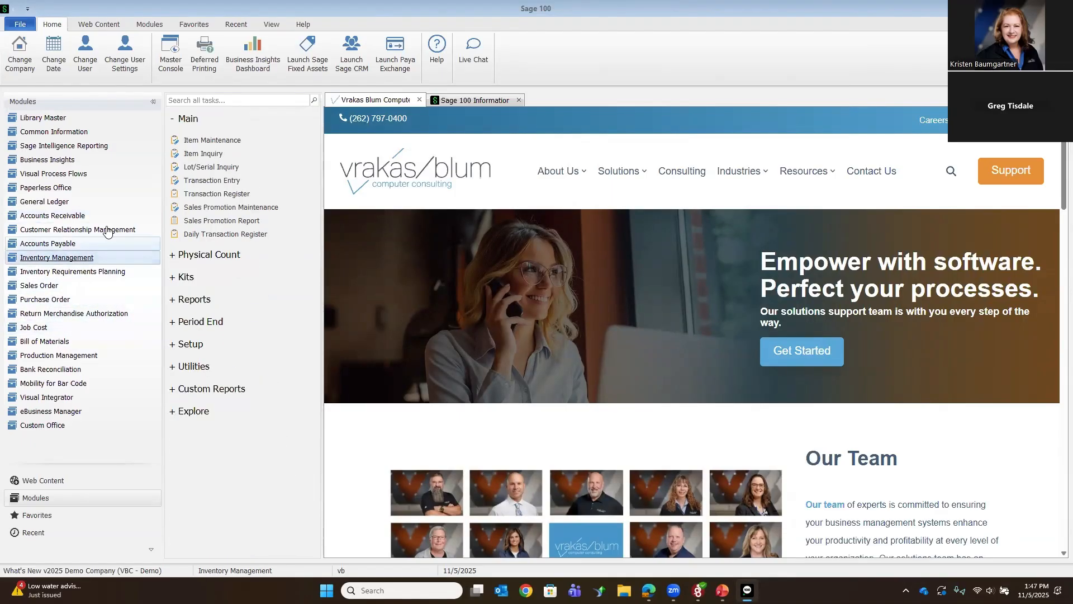
left_click(220, 256)
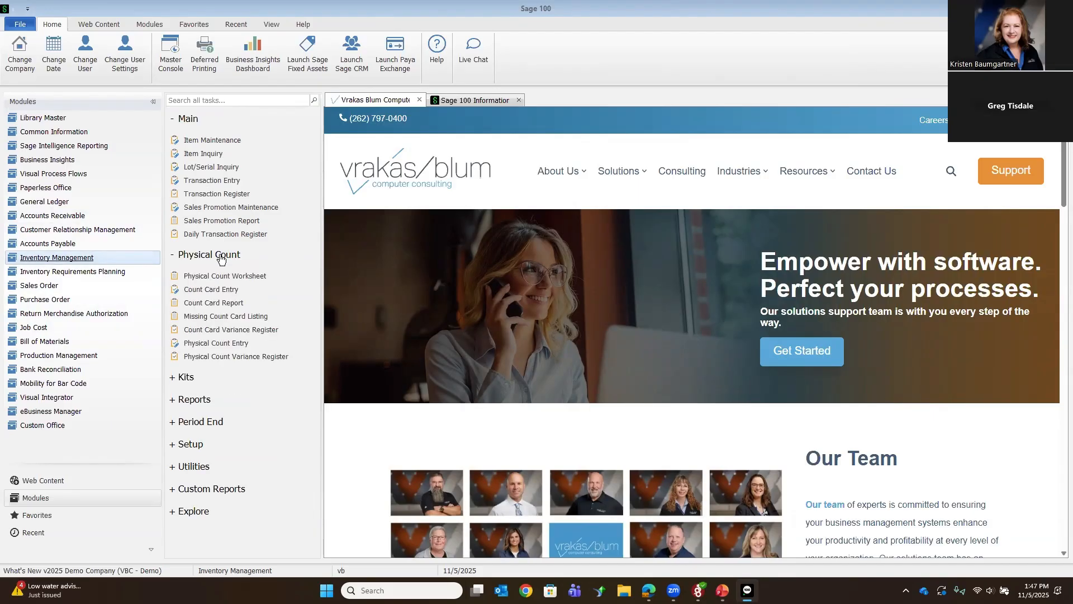
left_click(213, 276)
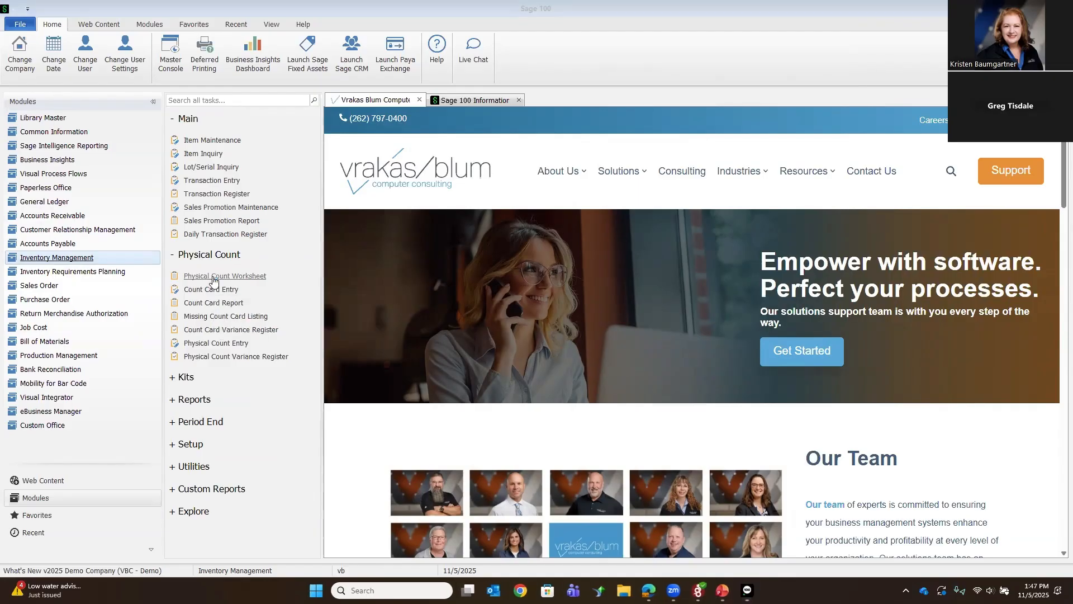
left_click(463, 196)
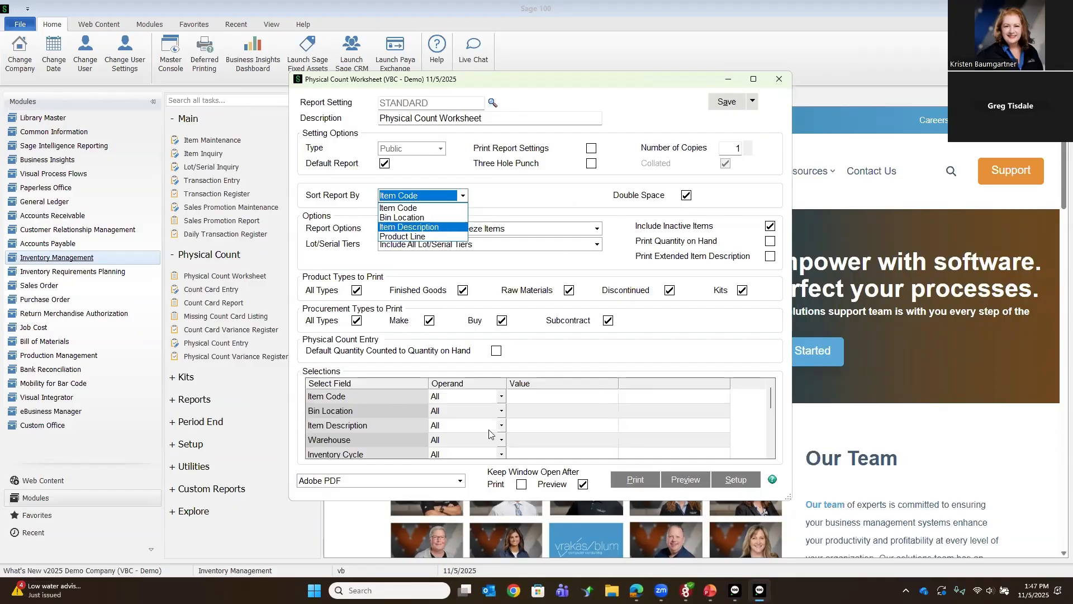
left_click(781, 82)
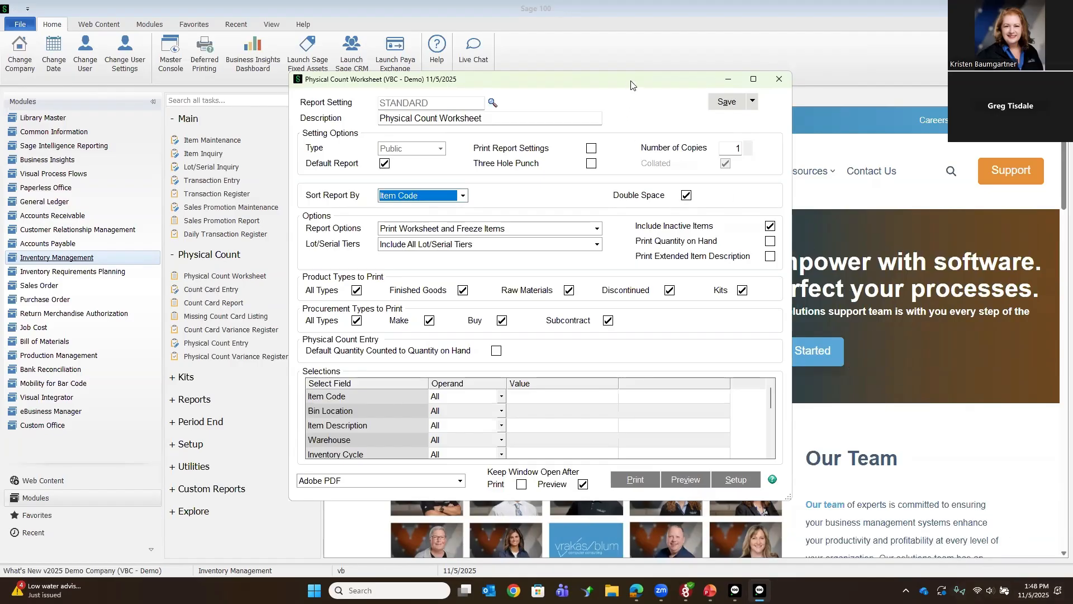
left_click(523, 57)
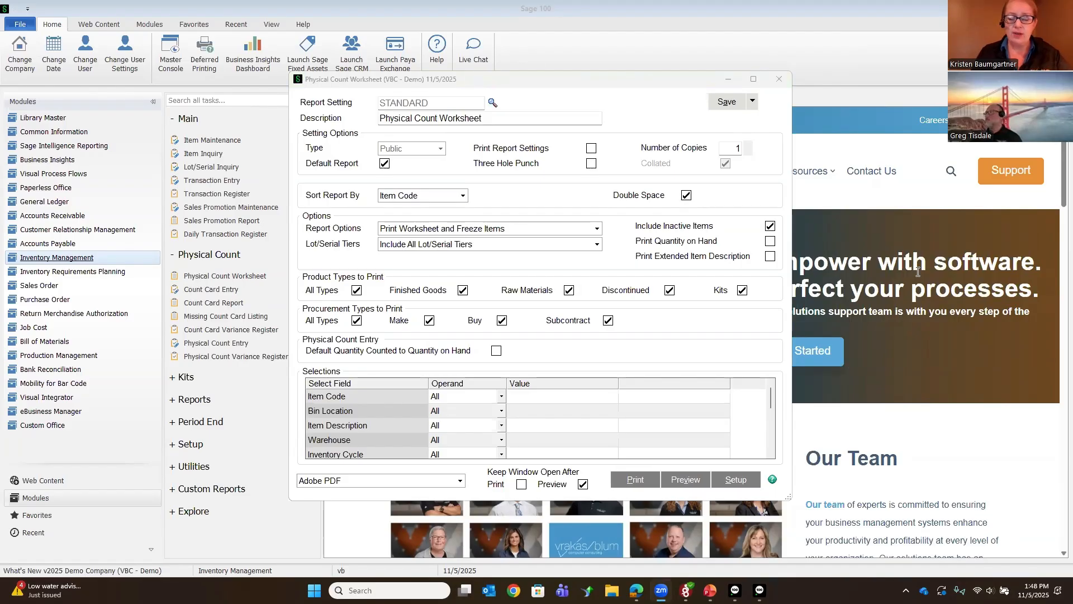
left_click(784, 83)
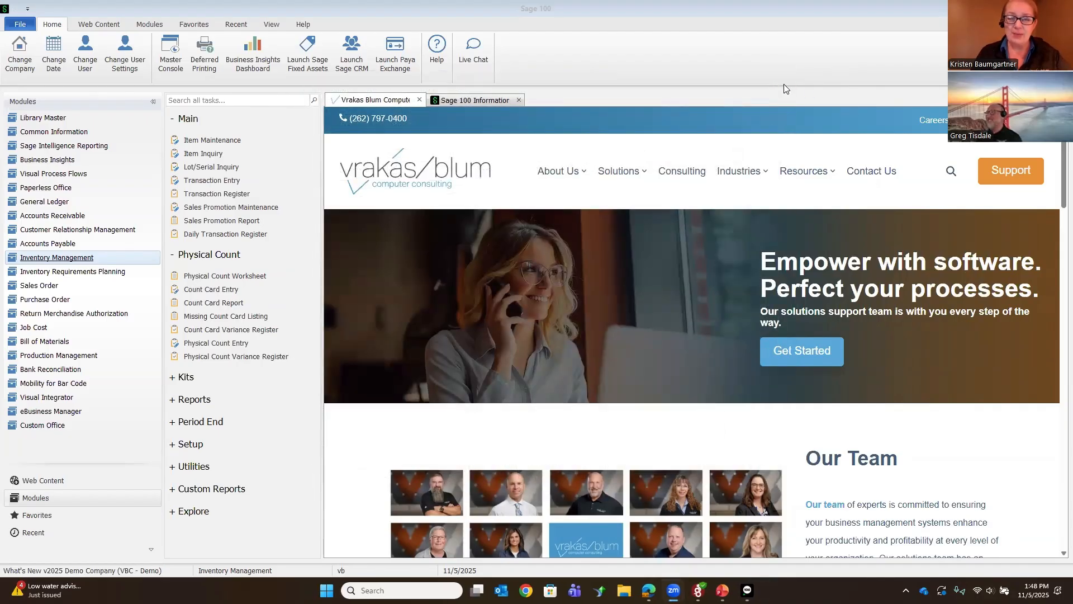